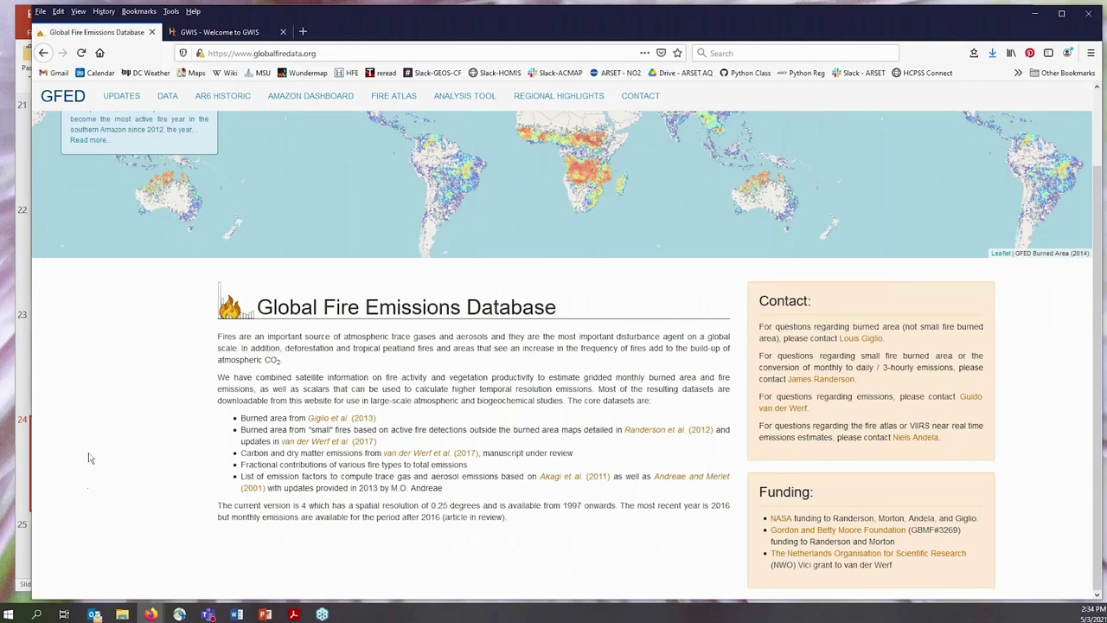
- Open the GFED Data page and review the overview, burned area, emissions and ancillary data sections
scroll(88, 454, up, 2)
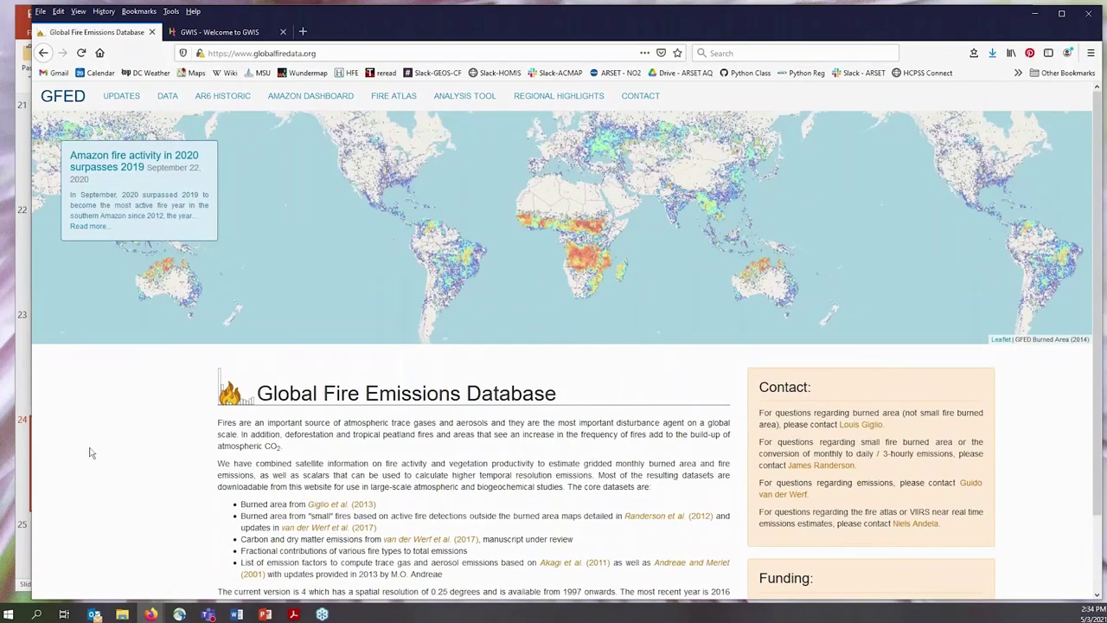
click(170, 97)
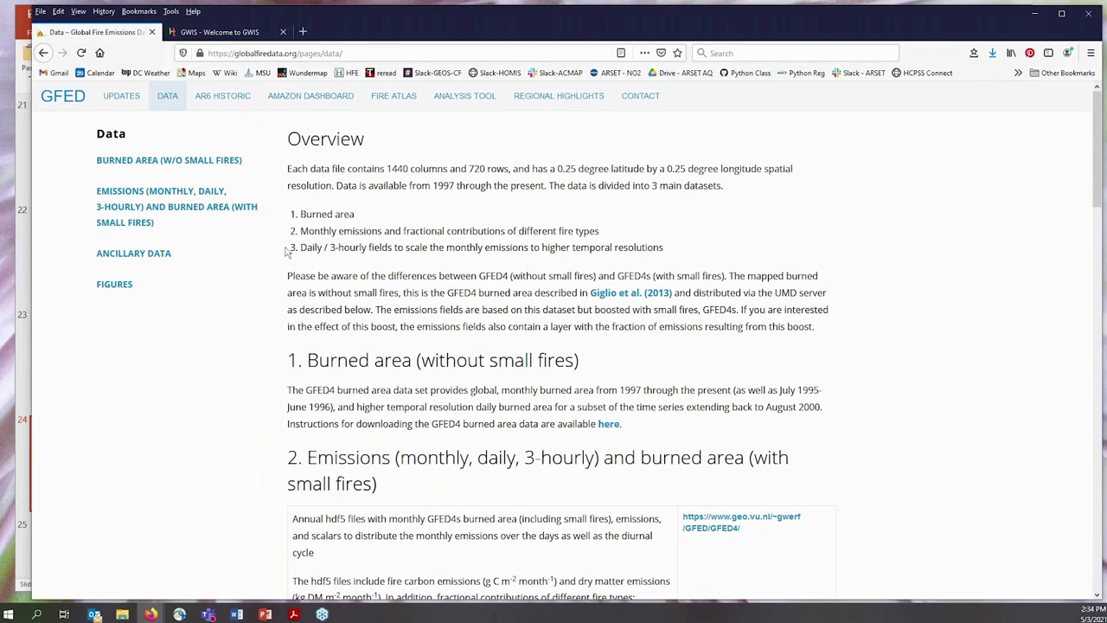
scroll(287, 251, down, 1)
scroll(287, 250, down, 1)
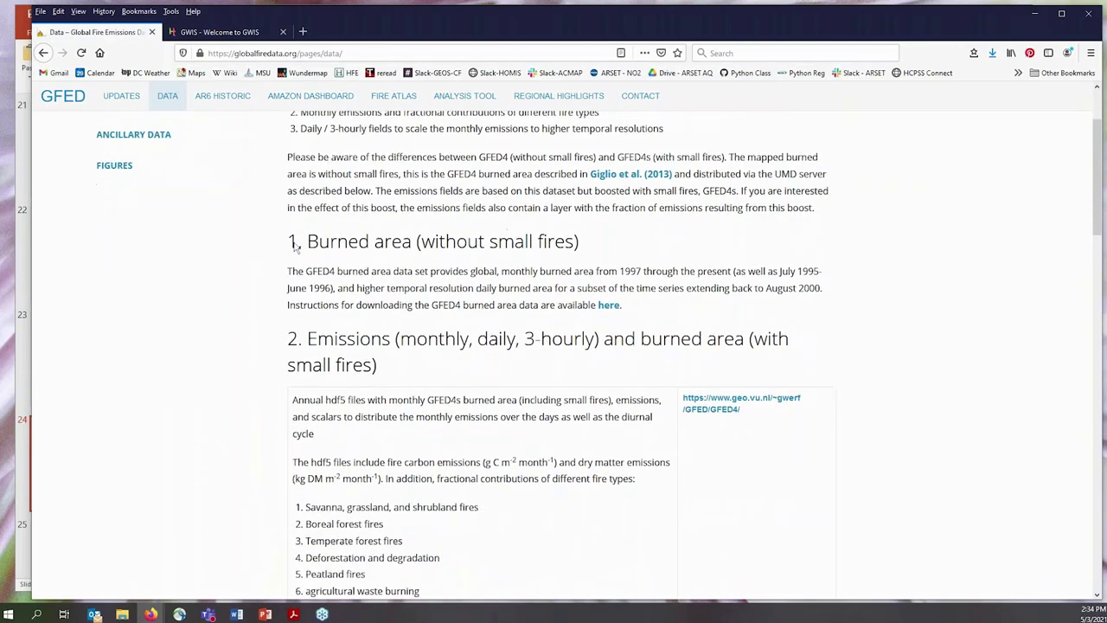
scroll(256, 329, down, 2)
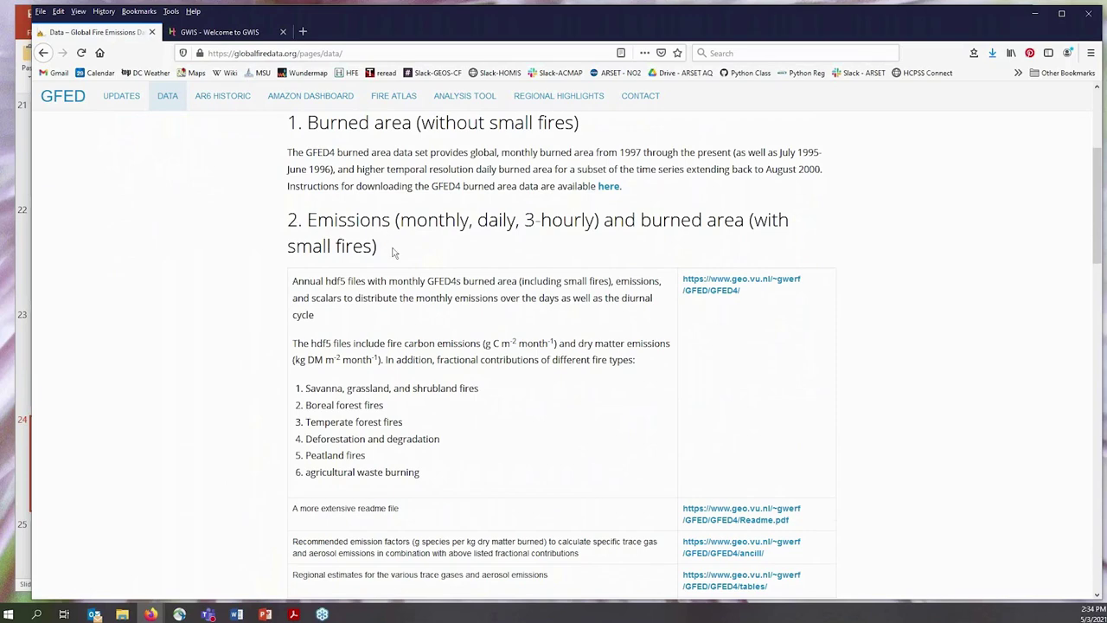
scroll(393, 252, down, 1)
scroll(259, 266, down, 3)
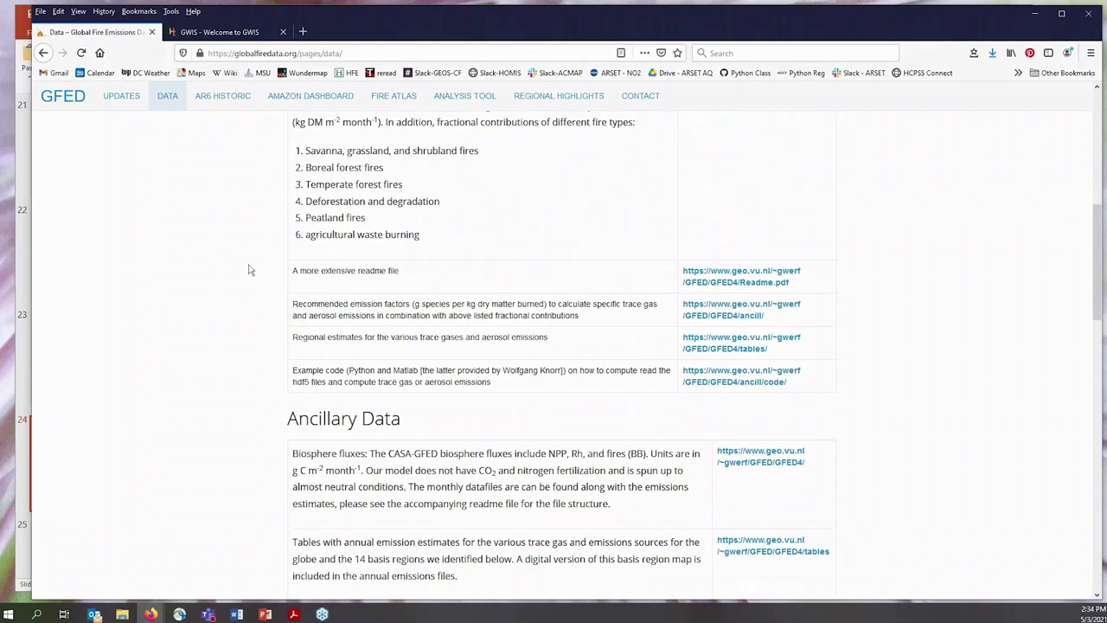
scroll(248, 269, down, 4)
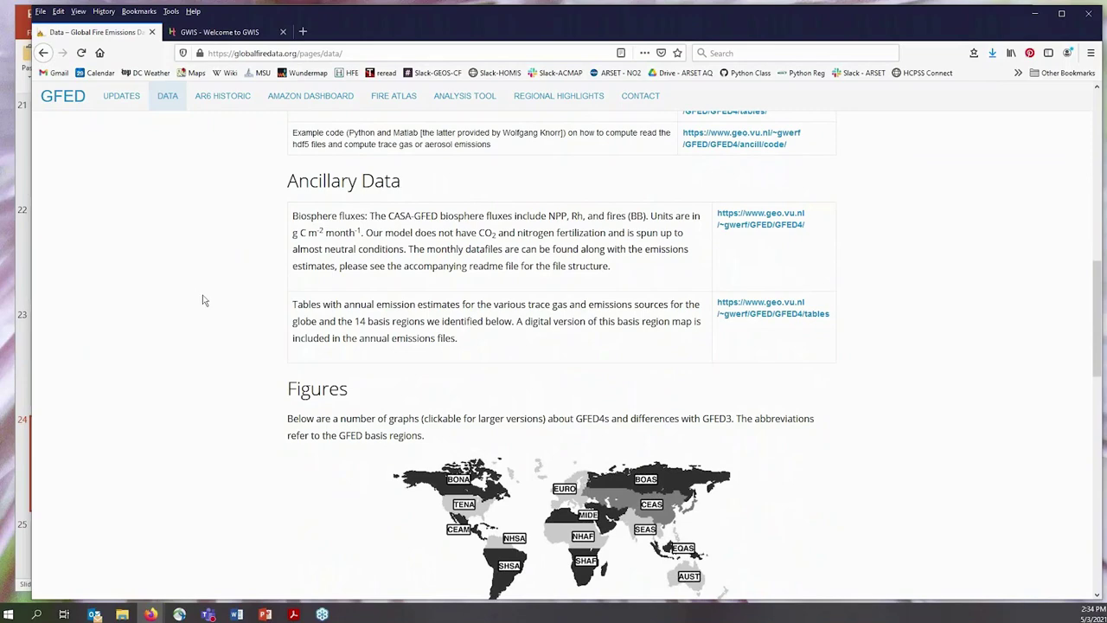
- Examine the Data page's figures: the basis regions map, averaged global maps, emissions time series and GFED3 comparison charts
scroll(264, 289, down, 4)
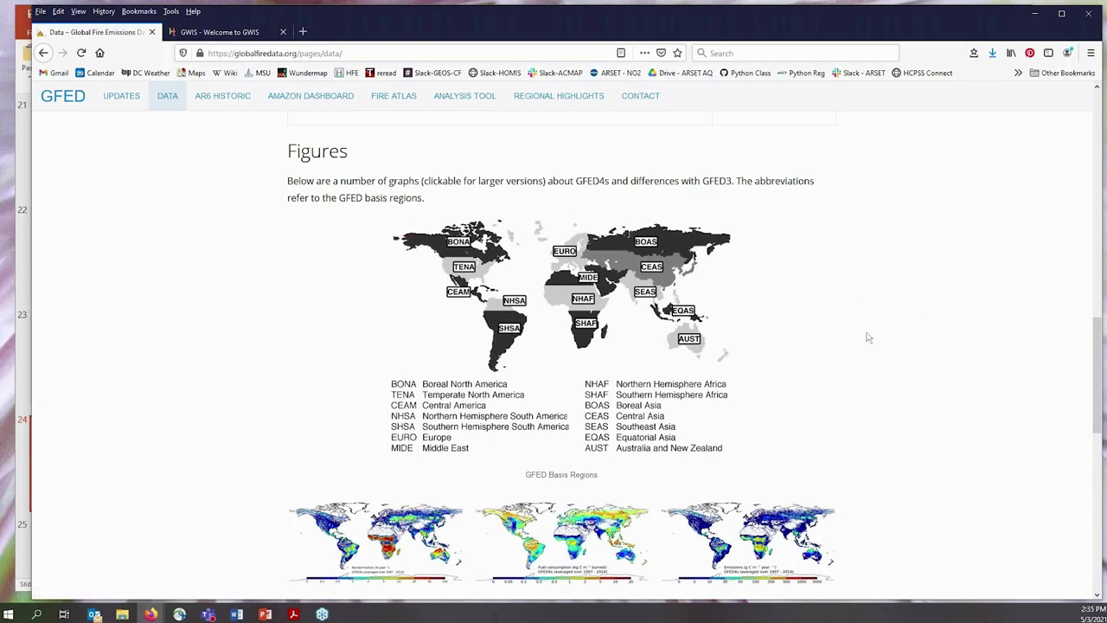
scroll(931, 361, down, 5)
scroll(934, 357, down, 3)
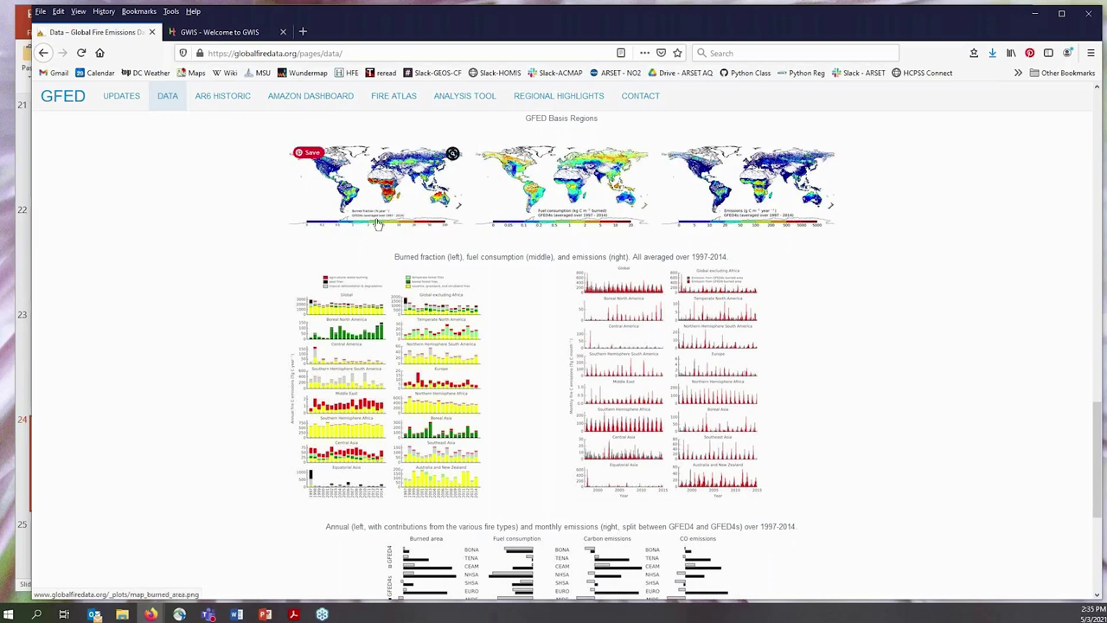
scroll(878, 314, down, 1)
scroll(878, 313, down, 1)
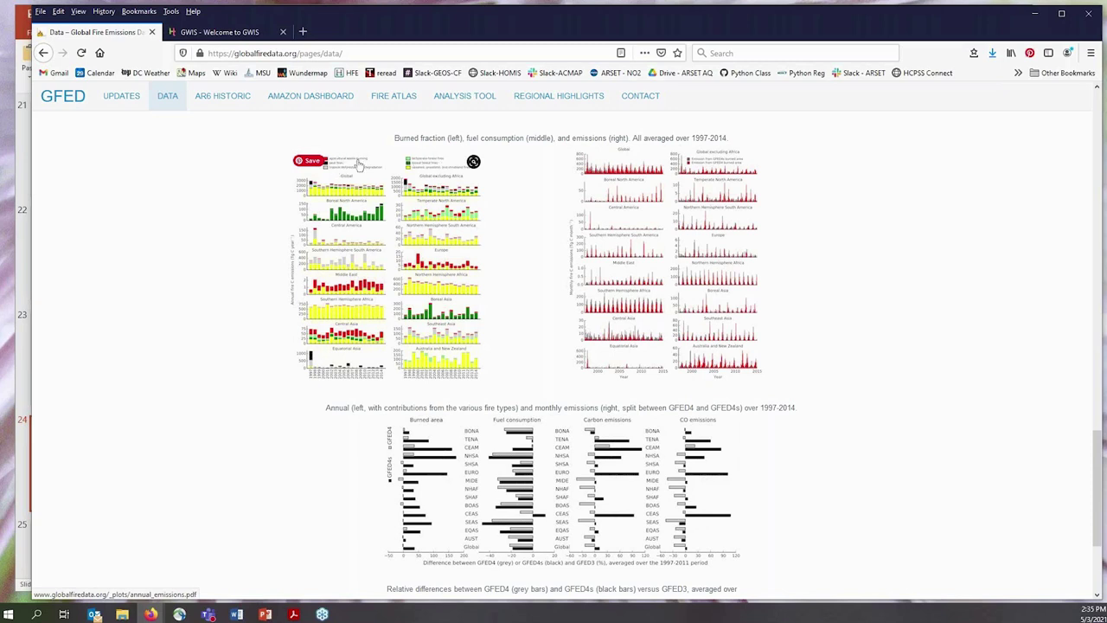
scroll(884, 313, down, 3)
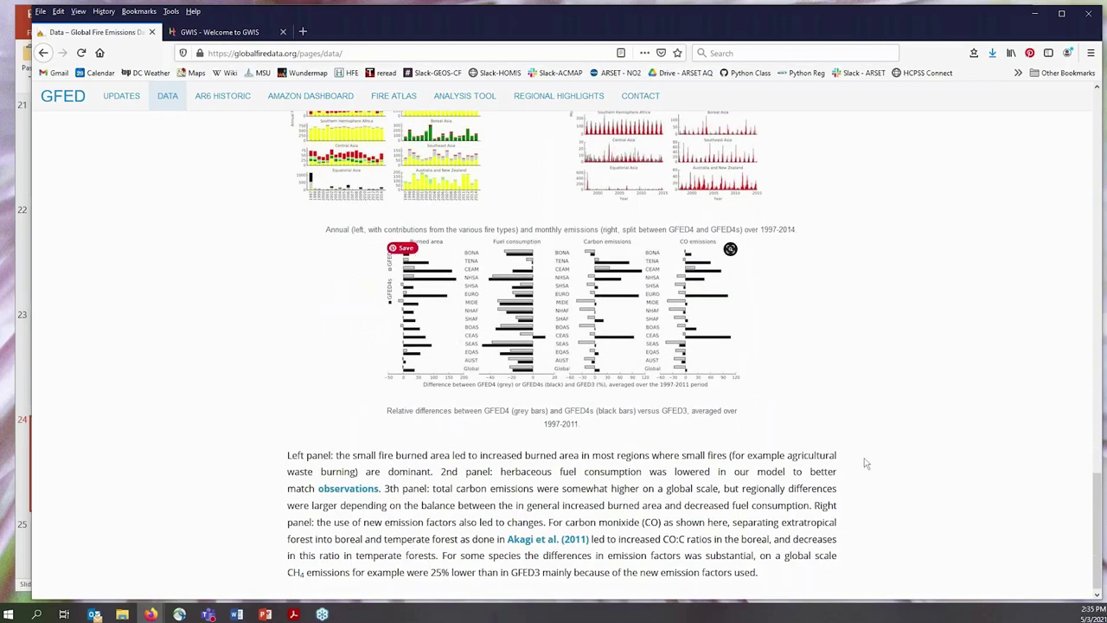
scroll(936, 454, up, 4)
scroll(938, 456, up, 15)
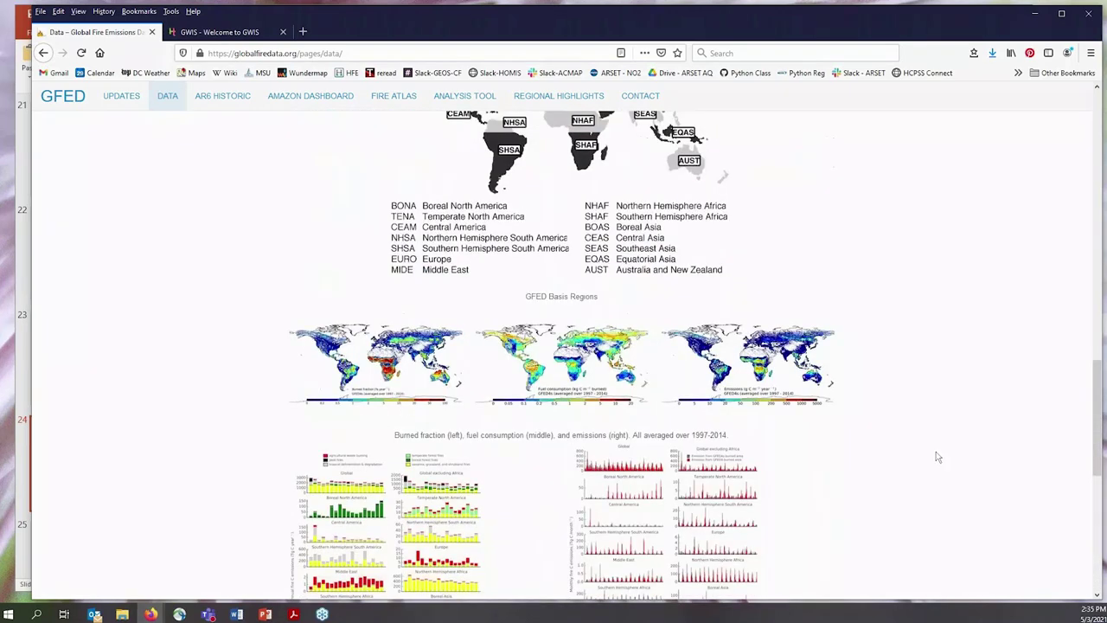
scroll(936, 456, up, 3)
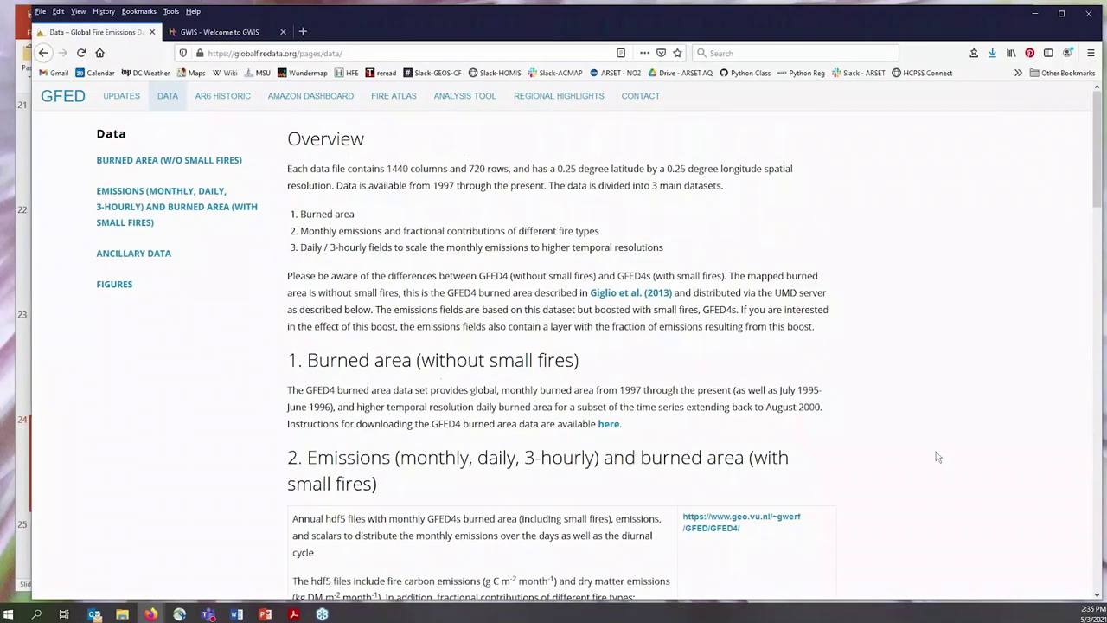
- Open the Amazon Dashboard and examine its fire map, legend, detections by fire type chart and latest data download
click(312, 99)
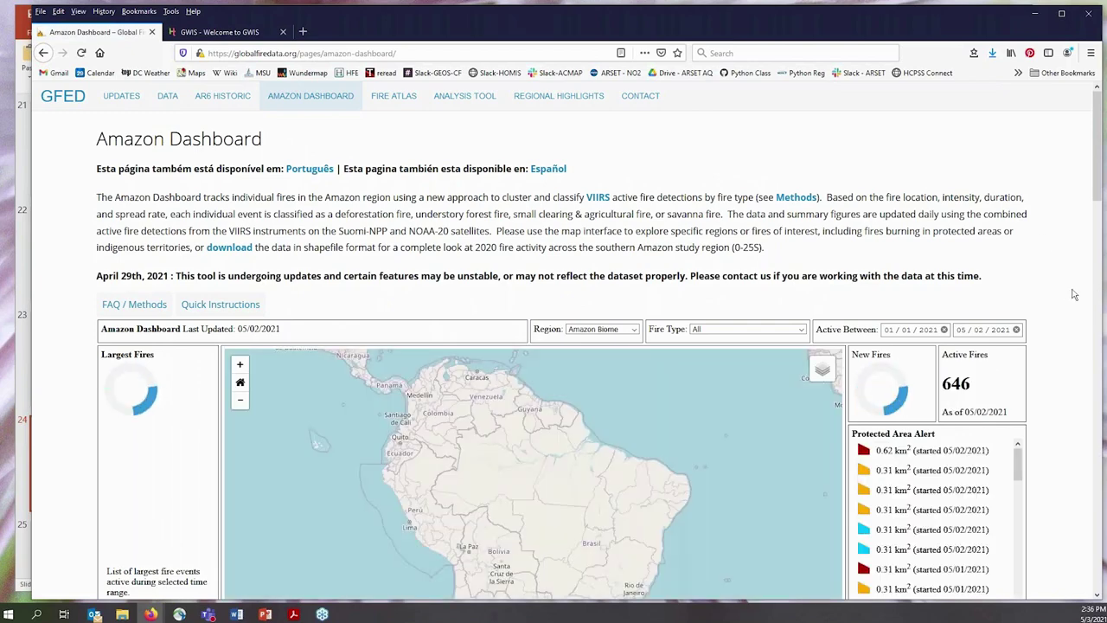
scroll(1072, 294, down, 1)
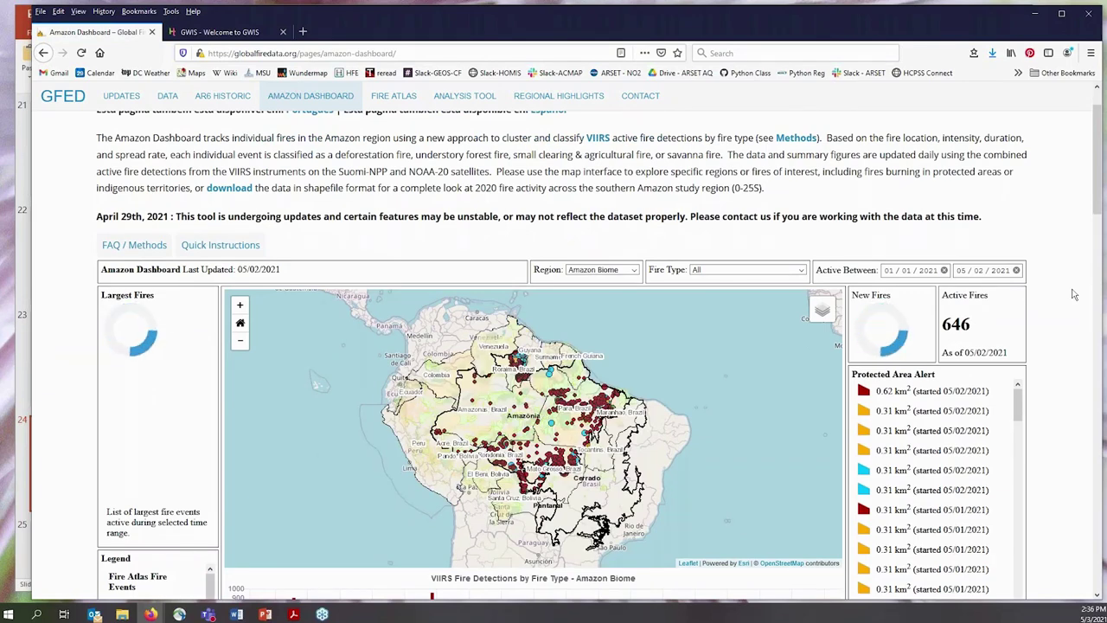
scroll(1073, 294, down, 1)
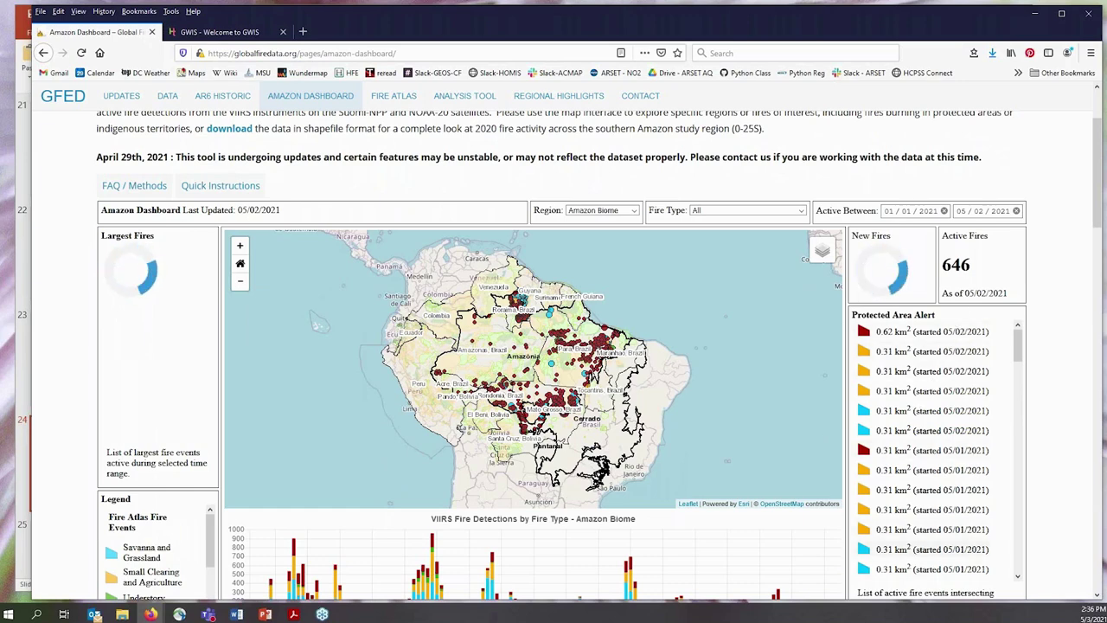
scroll(1063, 309, down, 2)
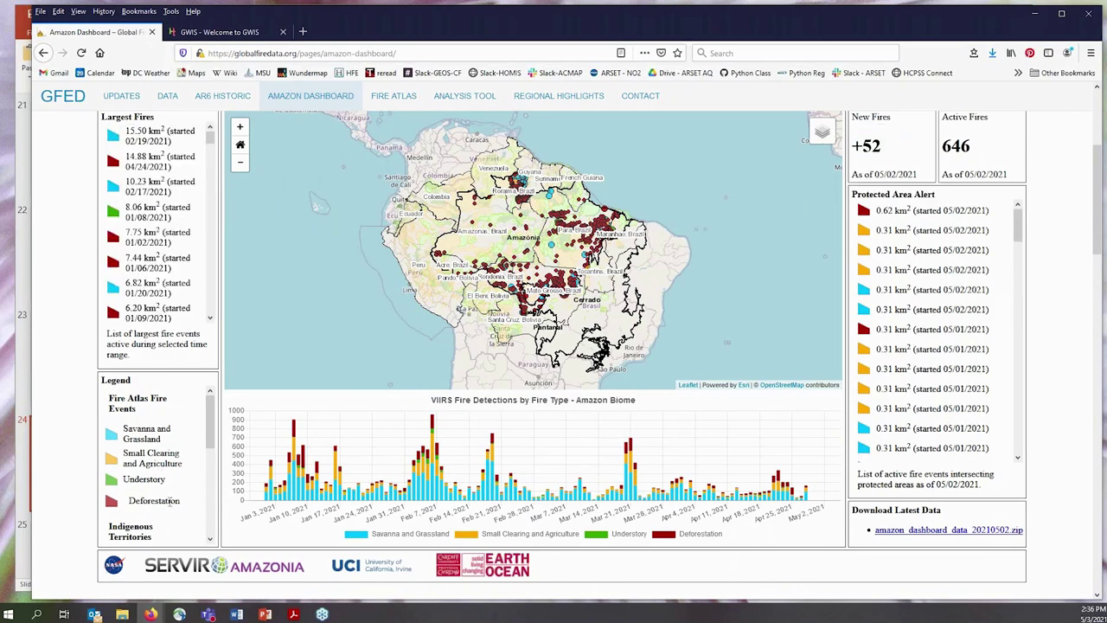
scroll(1069, 286, down, 3)
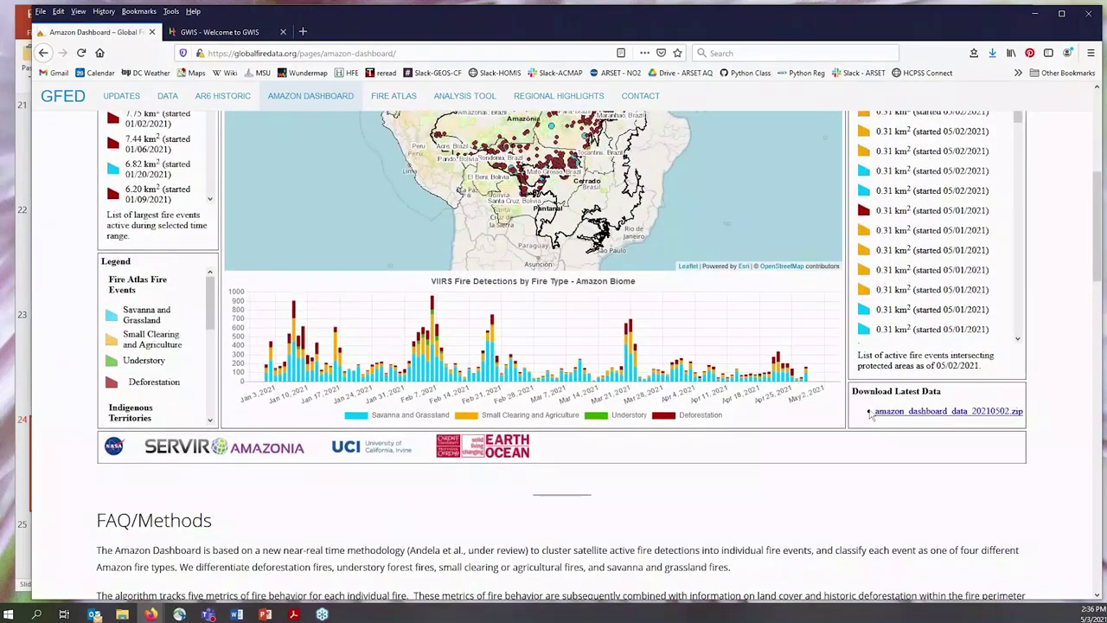
scroll(1055, 392, up, 5)
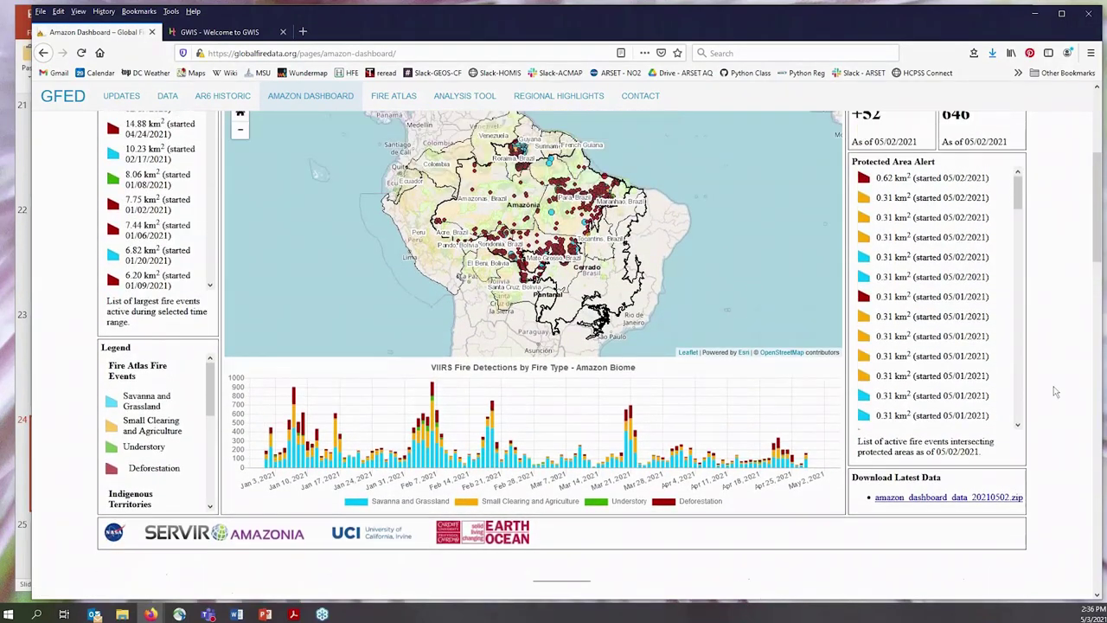
- Highlight part of the April 29th, 2021 notice about tool updates in the dashboard introduction, then clear the selection
scroll(1055, 392, up, 3)
drag(179, 275, 411, 277)
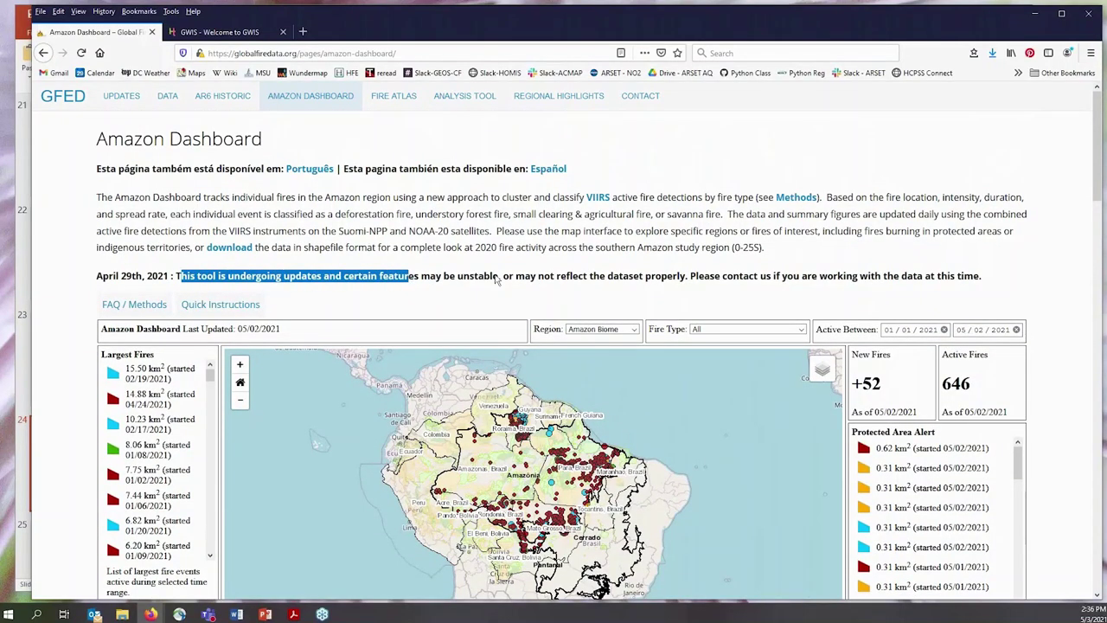
click(1064, 297)
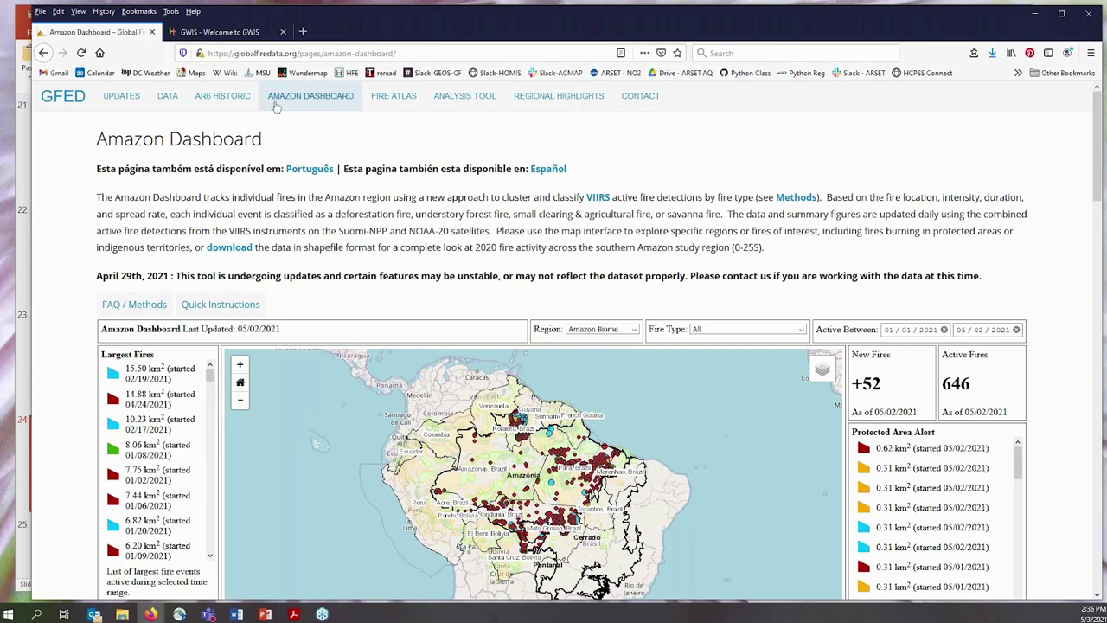
- Open the Fire Atlas page and view the gridded data layer choices of its online data explorer without changing the layer
click(393, 96)
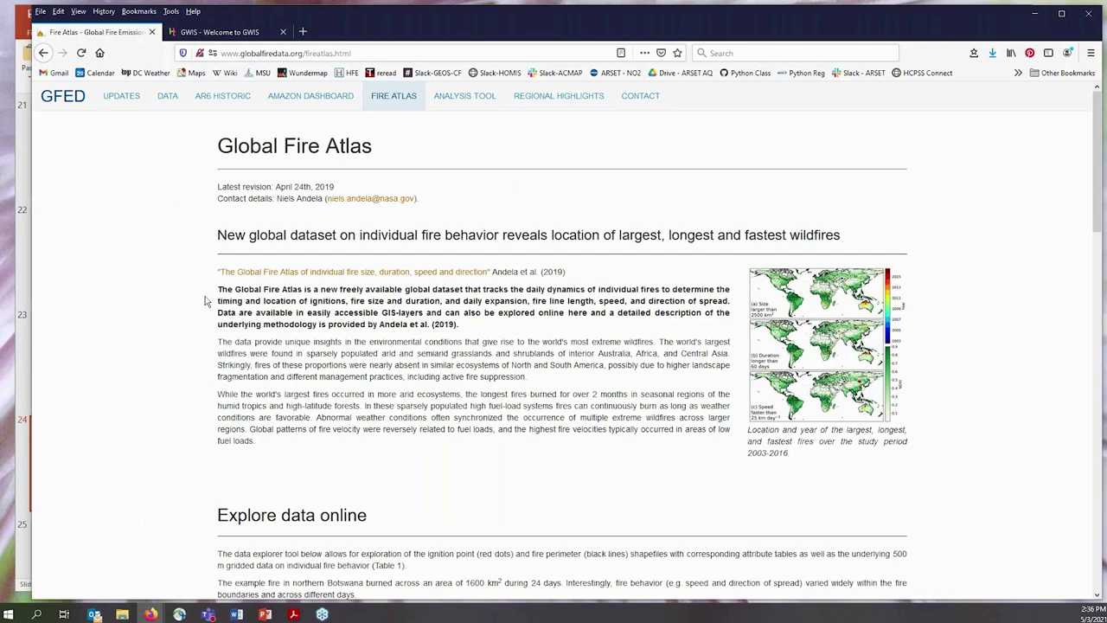
scroll(169, 358, down, 3)
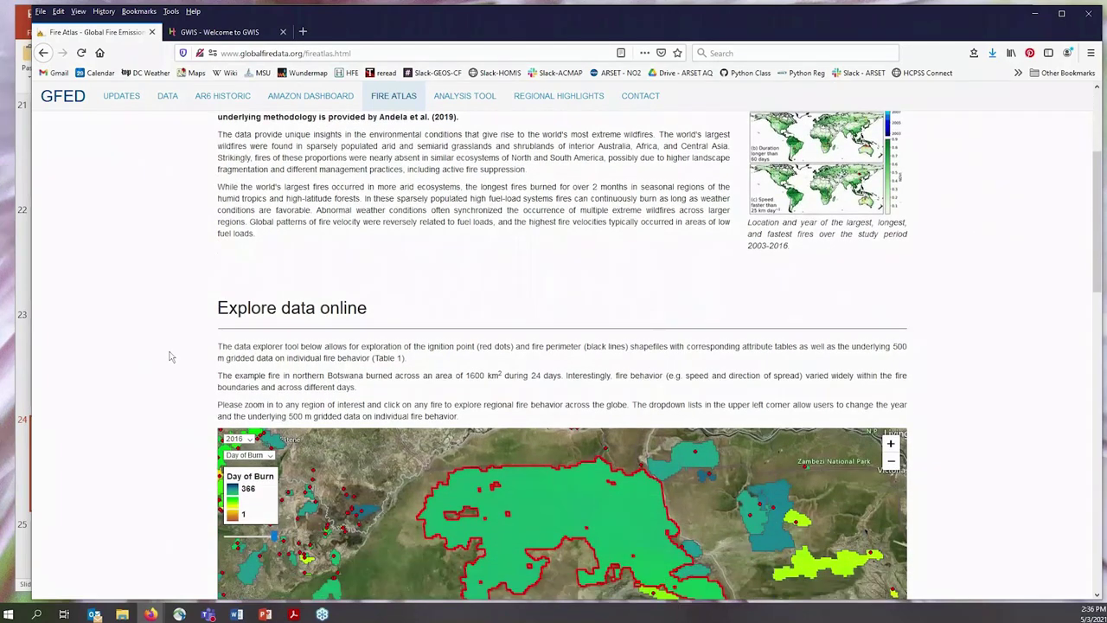
scroll(170, 356, down, 2)
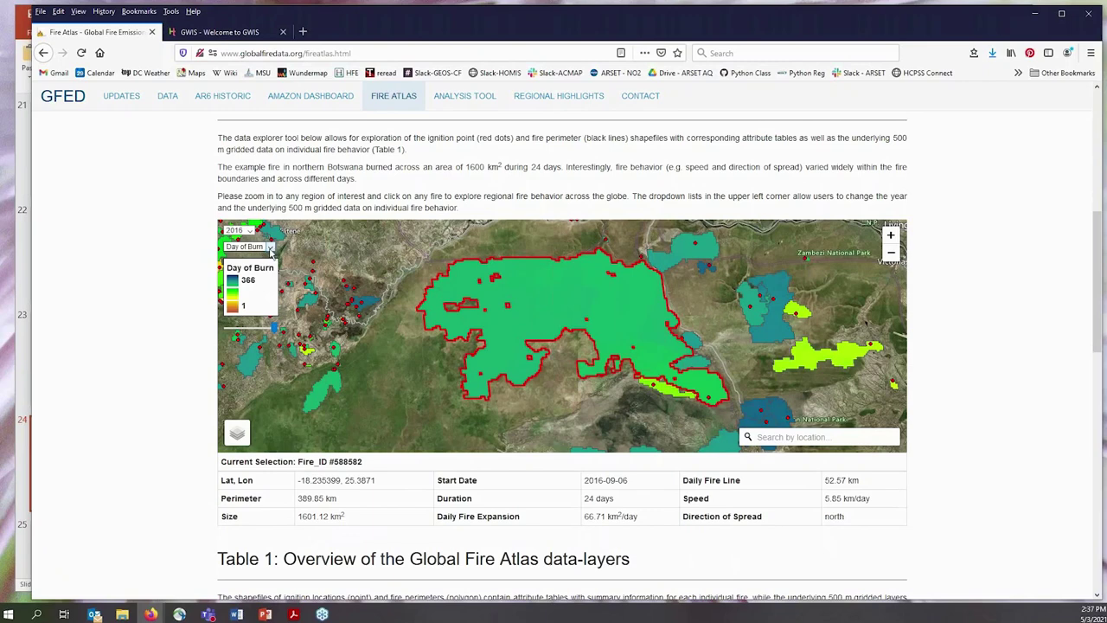
click(270, 248)
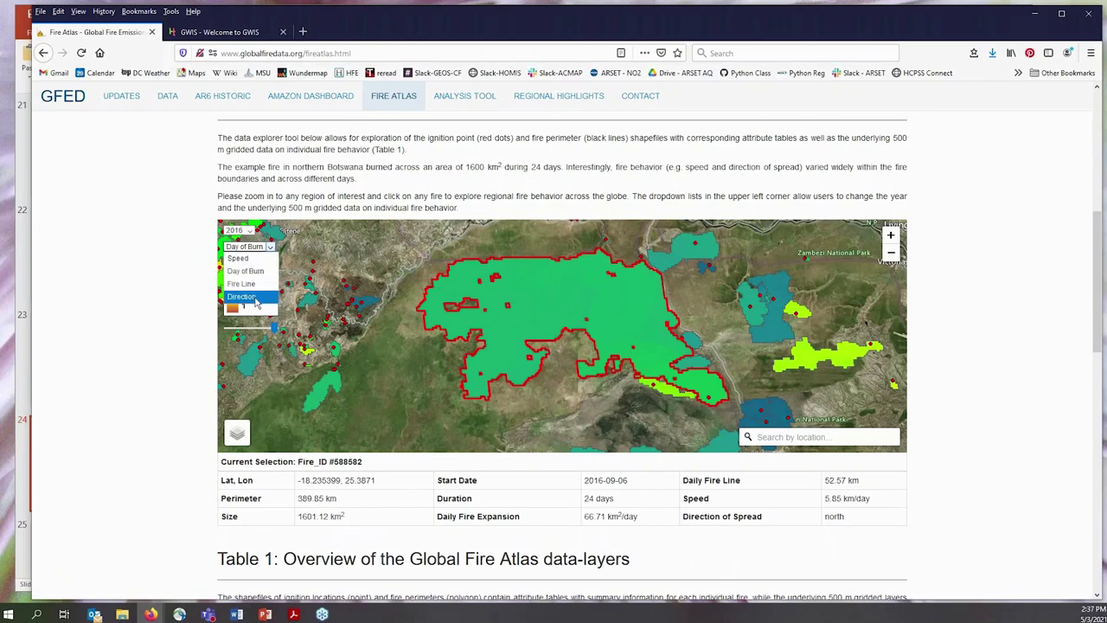
click(147, 304)
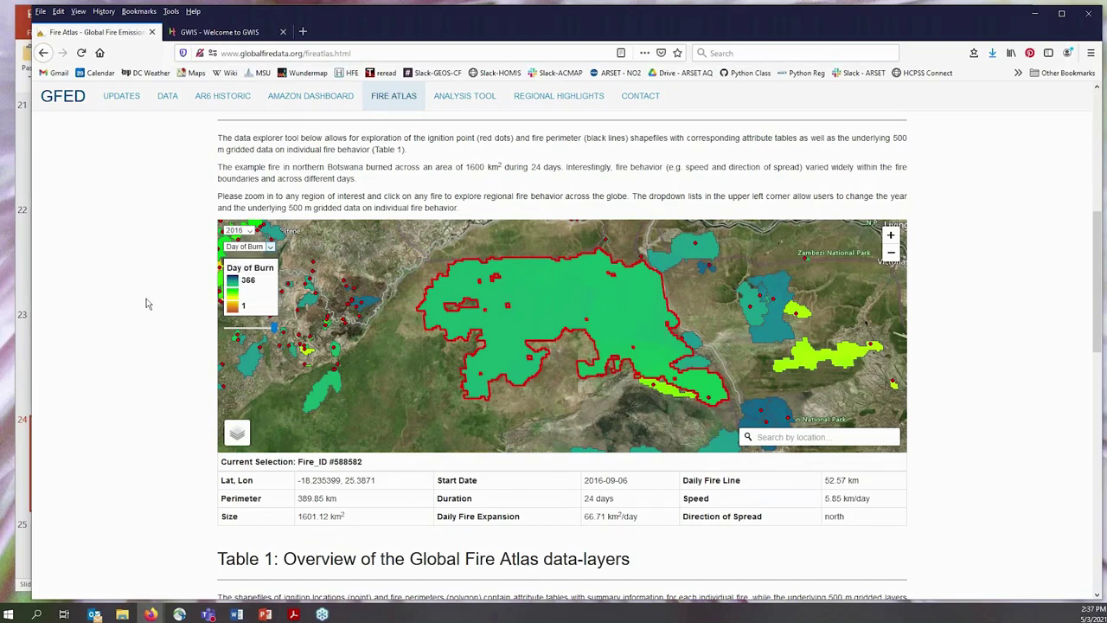
- Review the Fire Atlas data-layers table, data summary, download links and references, then return to the page's beginning
scroll(173, 317, down, 6)
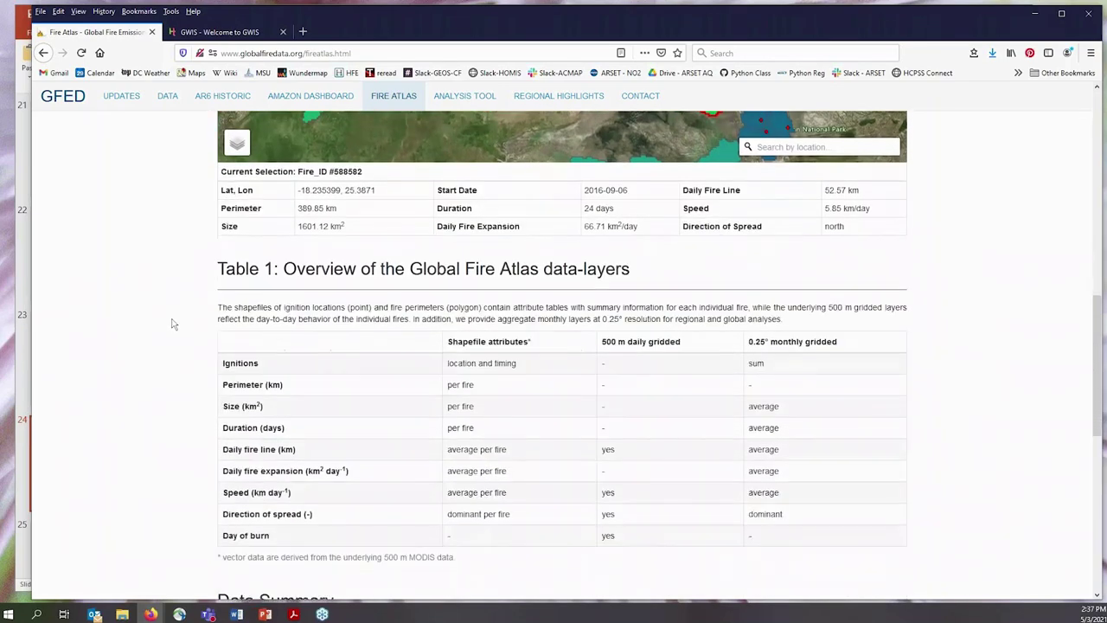
scroll(173, 324, down, 8)
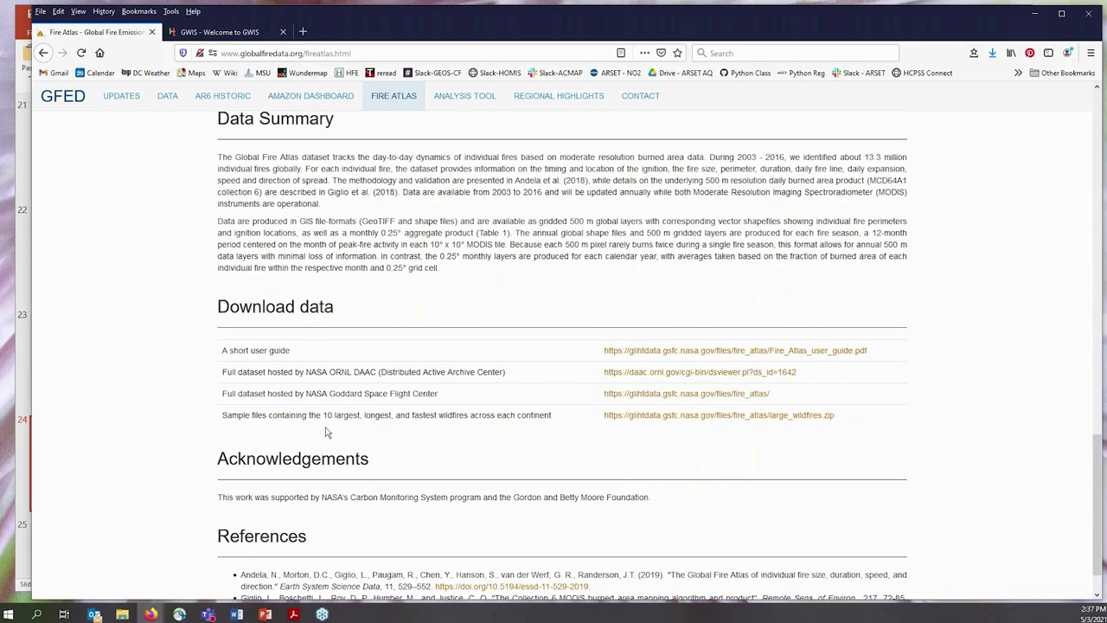
scroll(486, 440, down, 1)
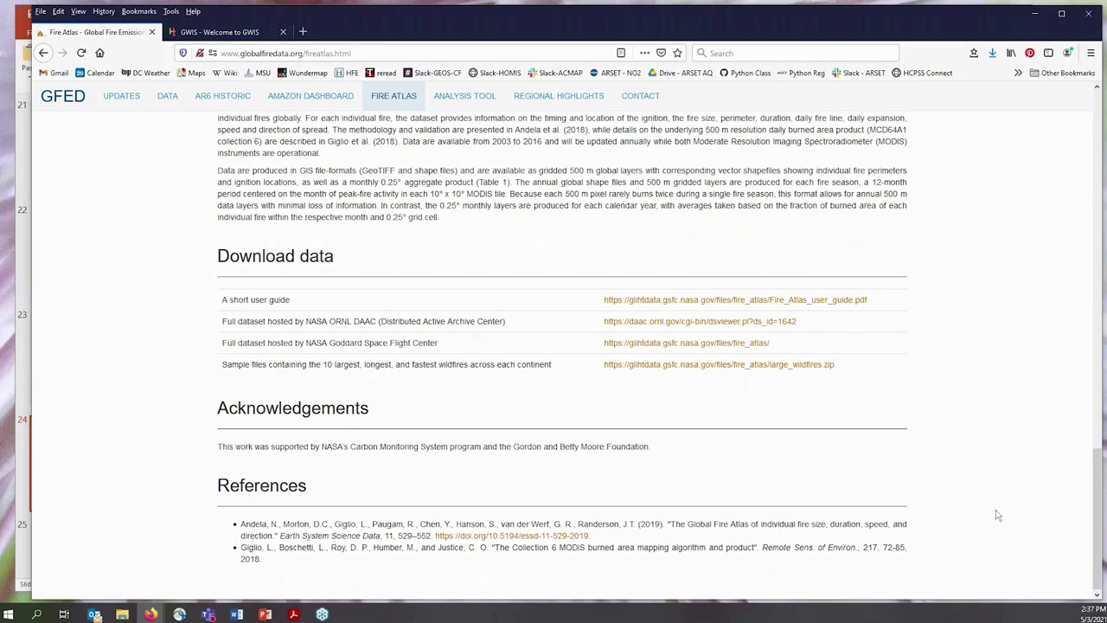
scroll(996, 515, up, 15)
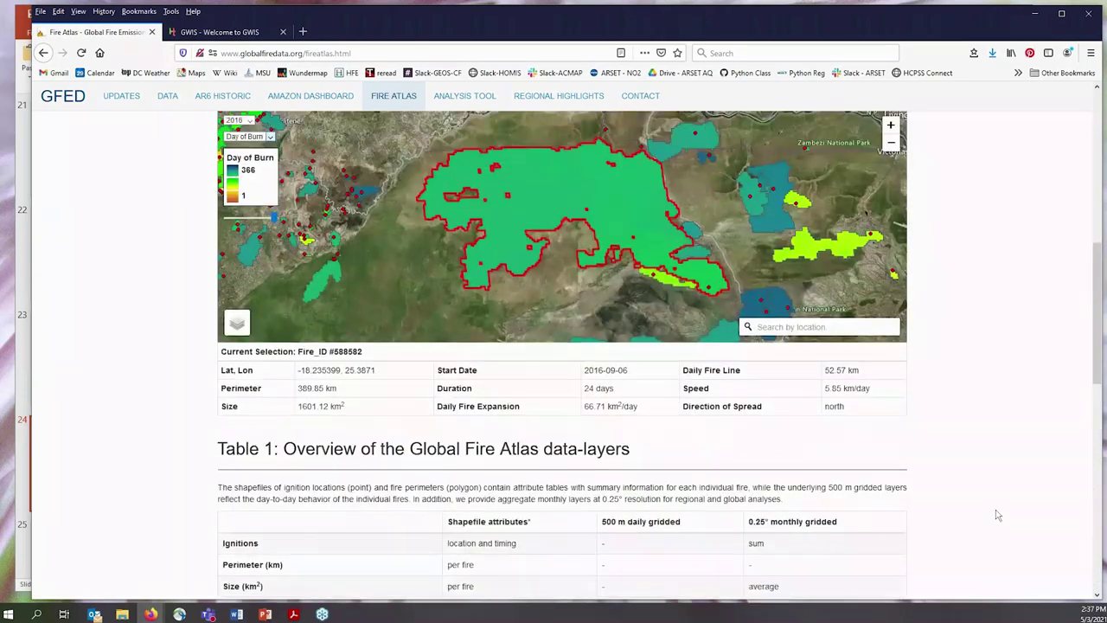
scroll(997, 515, up, 5)
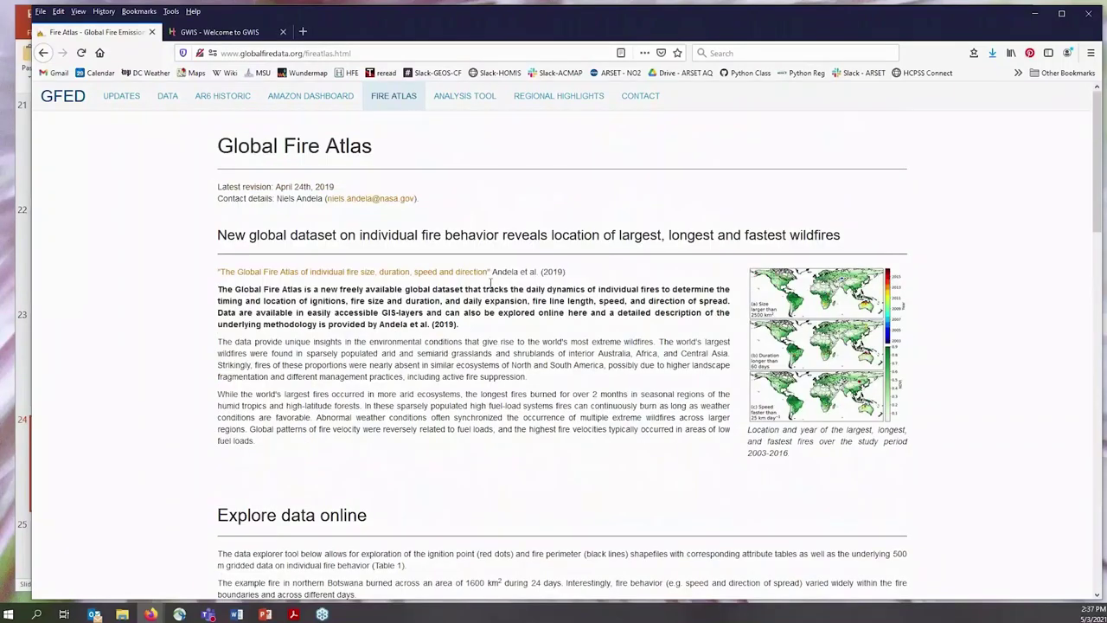
- Open the Analysis Tool with the emissions map centred on North America and show the information about the tool
click(472, 102)
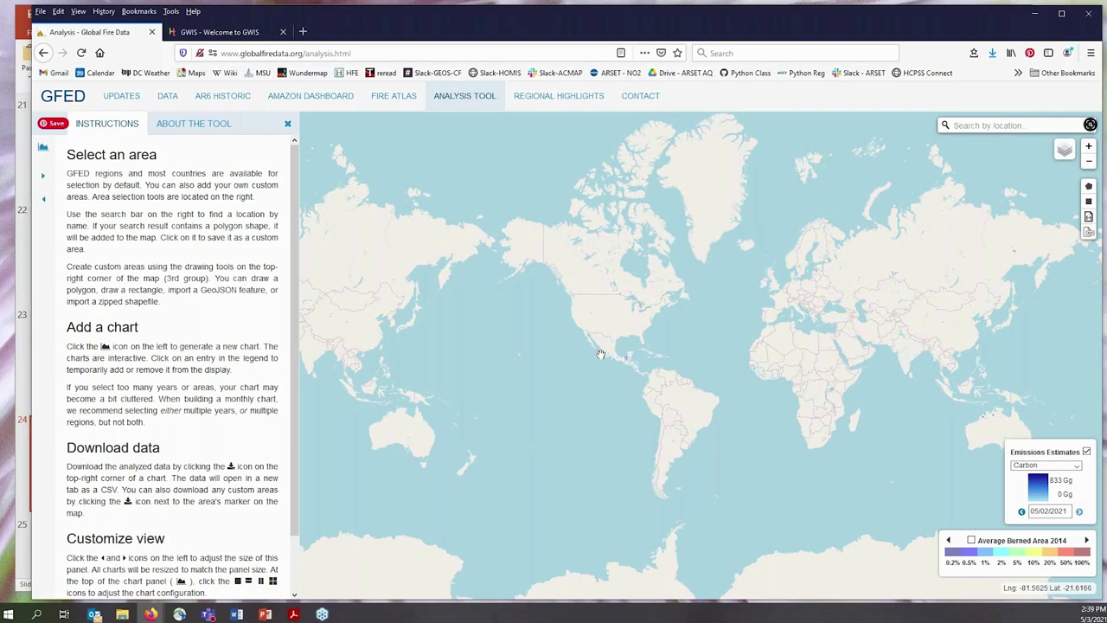
scroll(611, 352, up, 2)
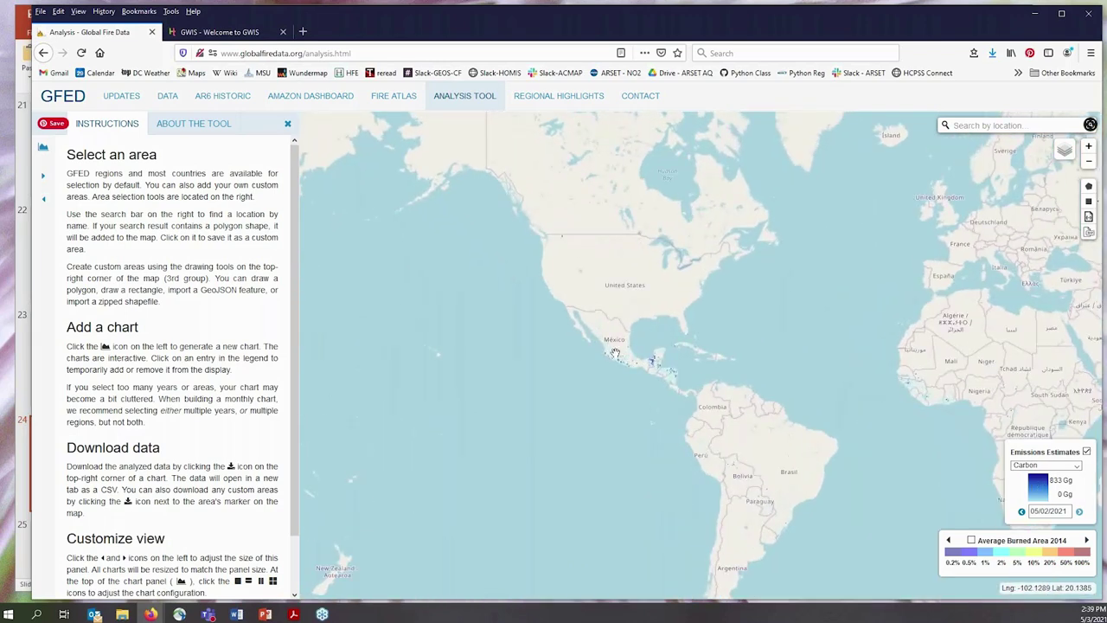
scroll(615, 355, up, 1)
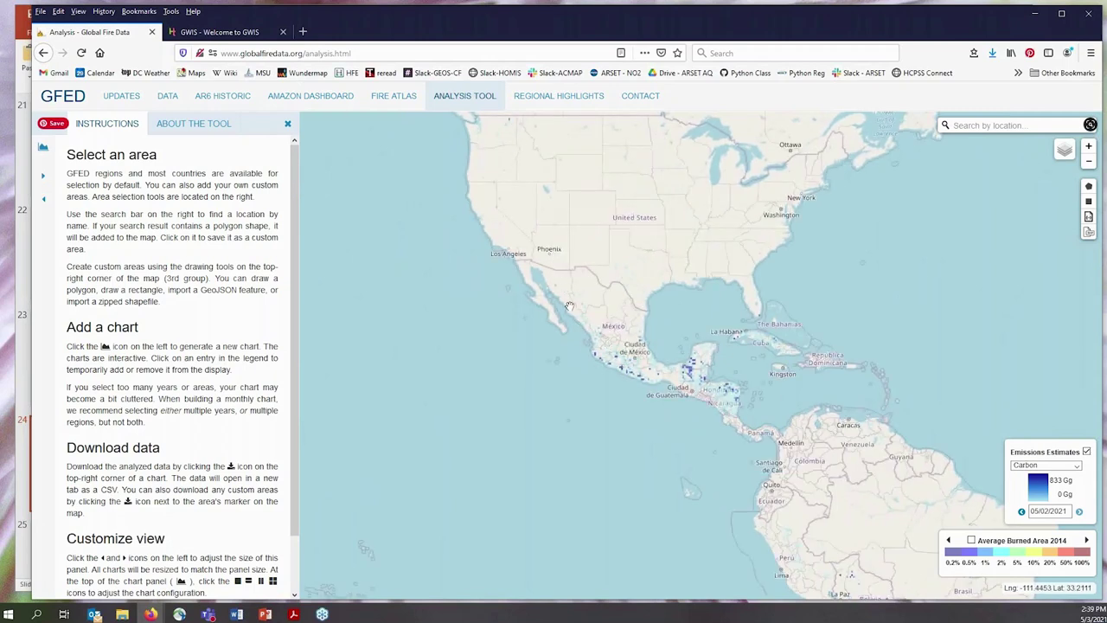
drag(546, 256, 584, 351)
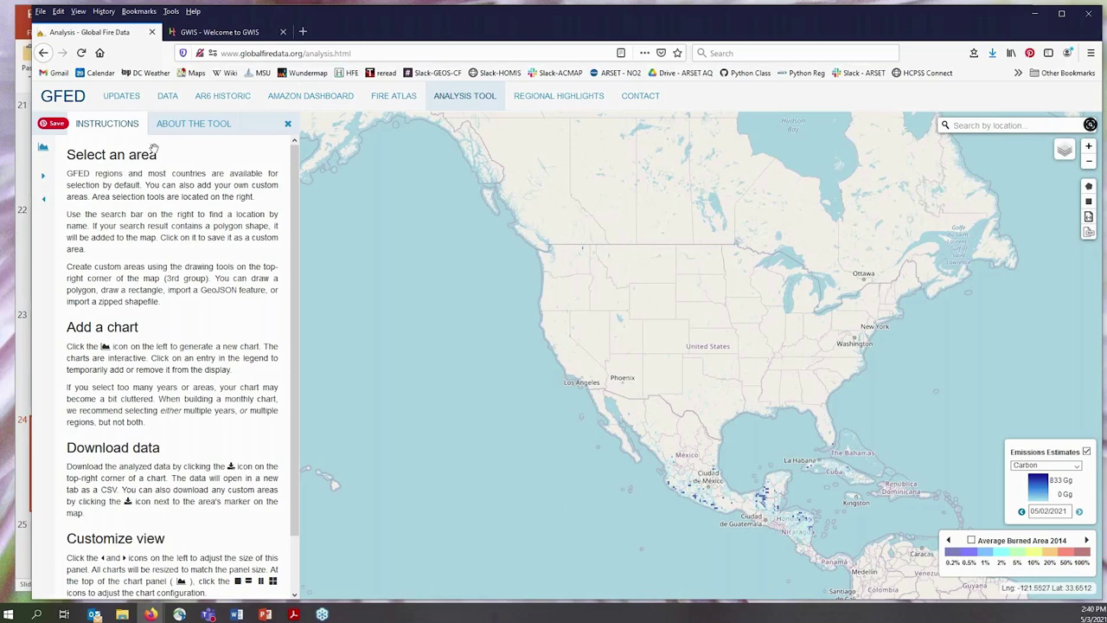
click(197, 127)
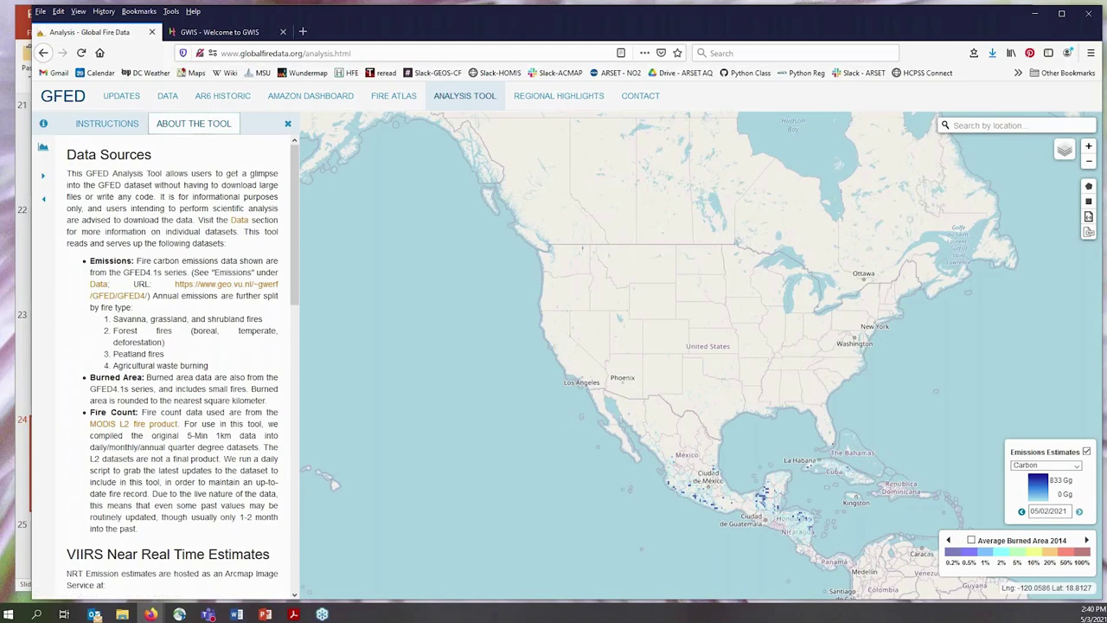
- Review the Data Sources, VIIRS Near Real Time Estimates and remaining sections about the tool, then show its instructions
triple_click(182, 157)
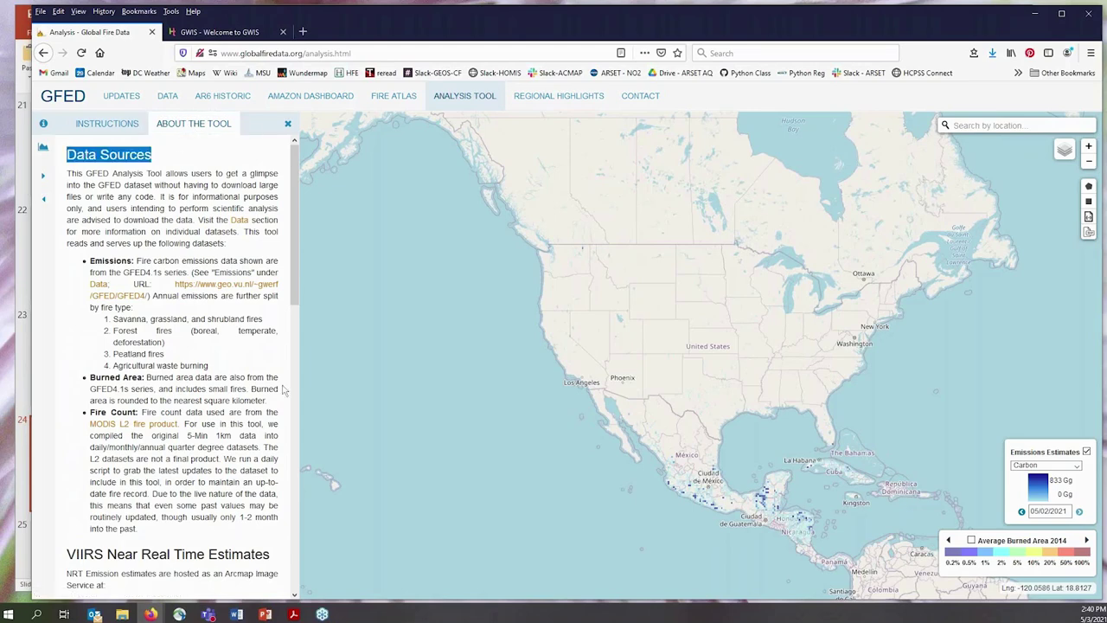
scroll(210, 394, down, 5)
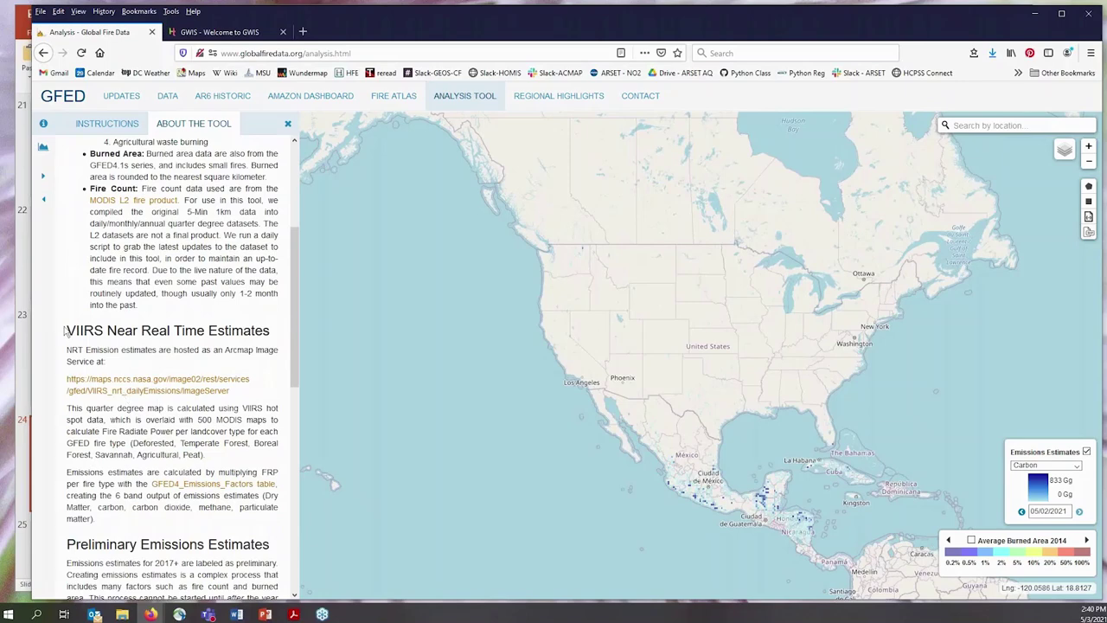
triple_click(83, 330)
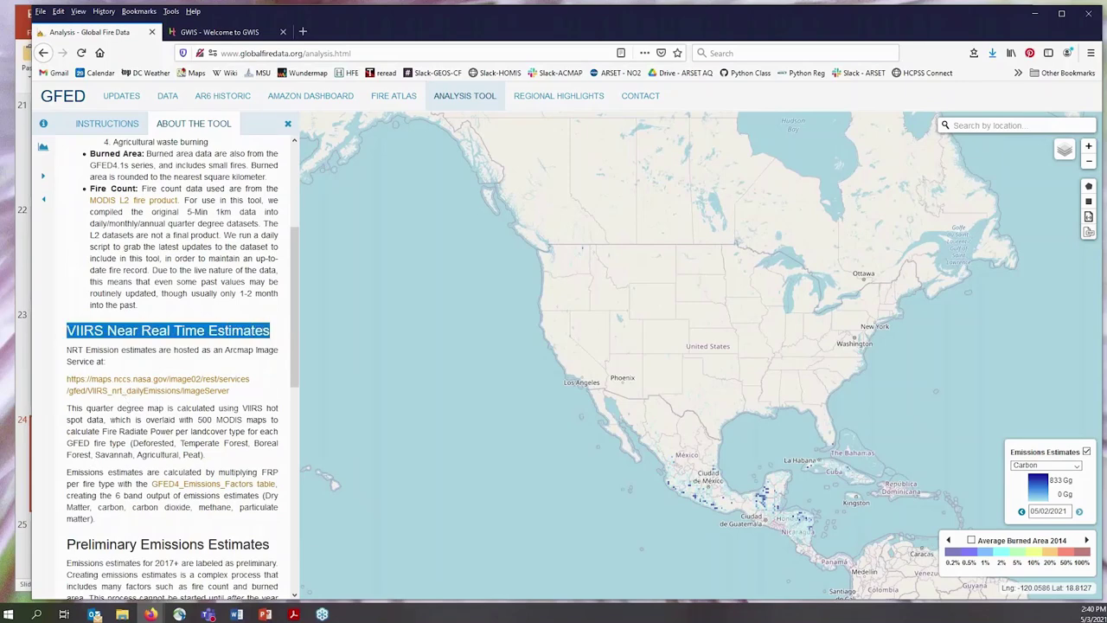
scroll(243, 349, down, 9)
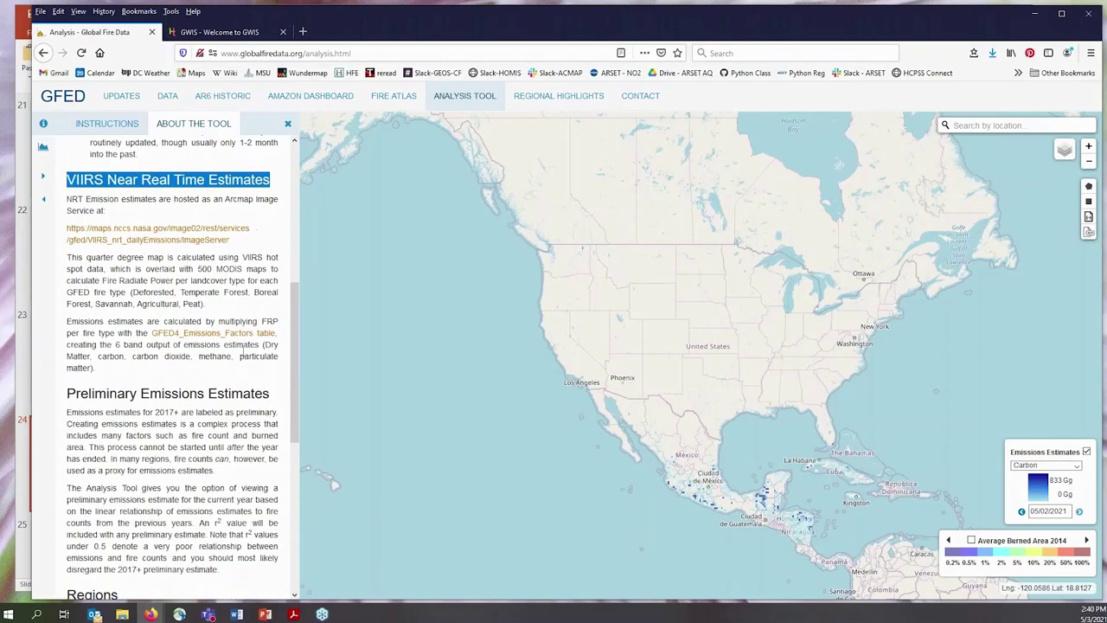
scroll(243, 351, down, 4)
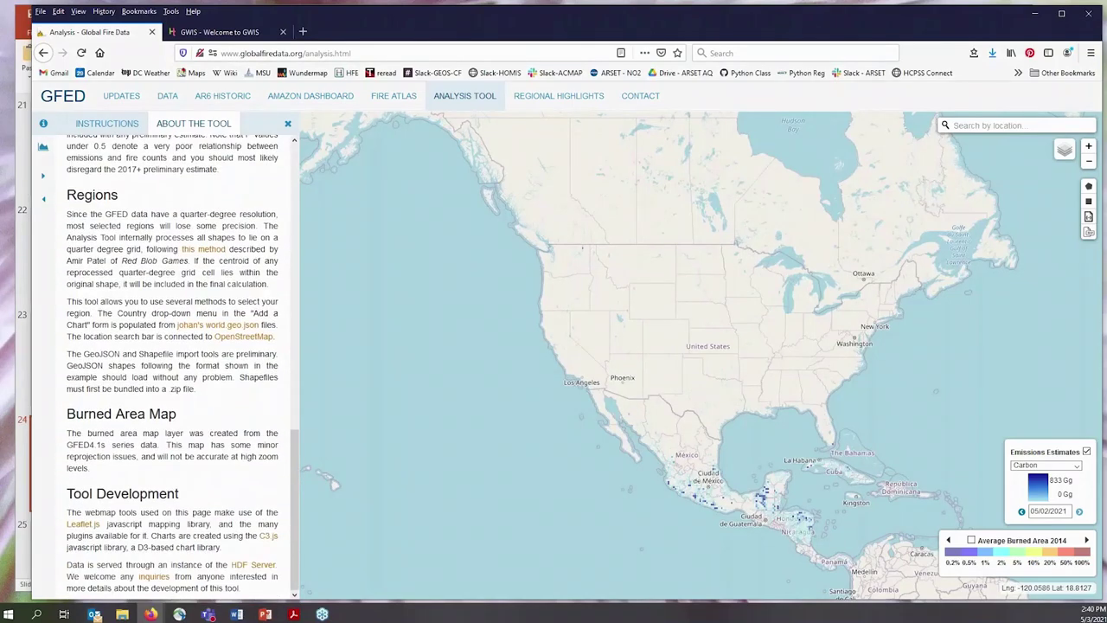
scroll(217, 523, up, 15)
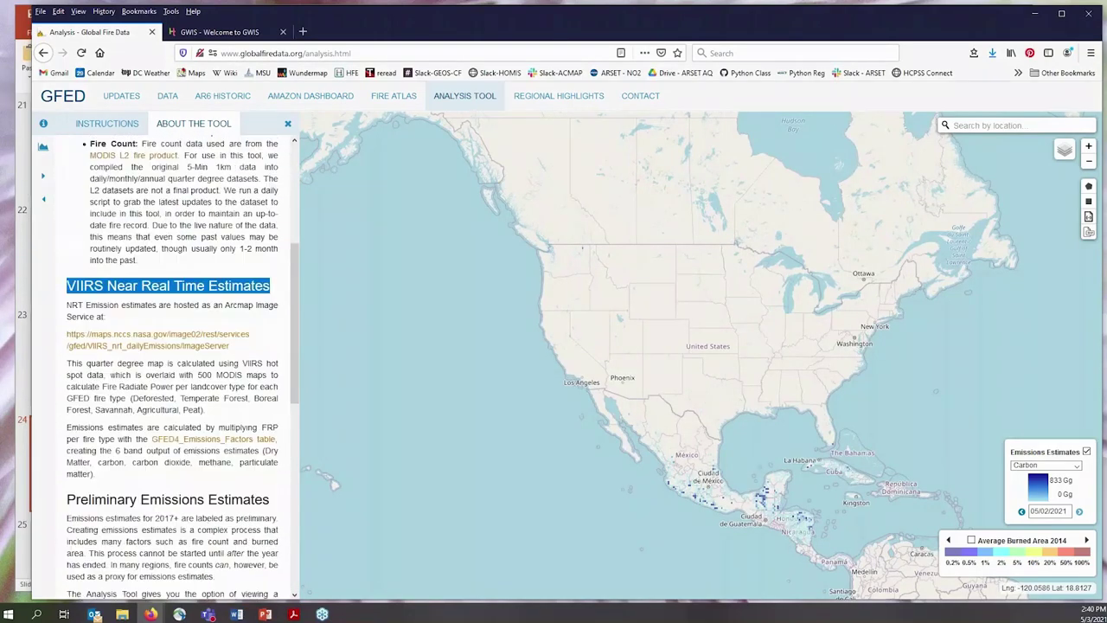
scroll(183, 367, up, 2)
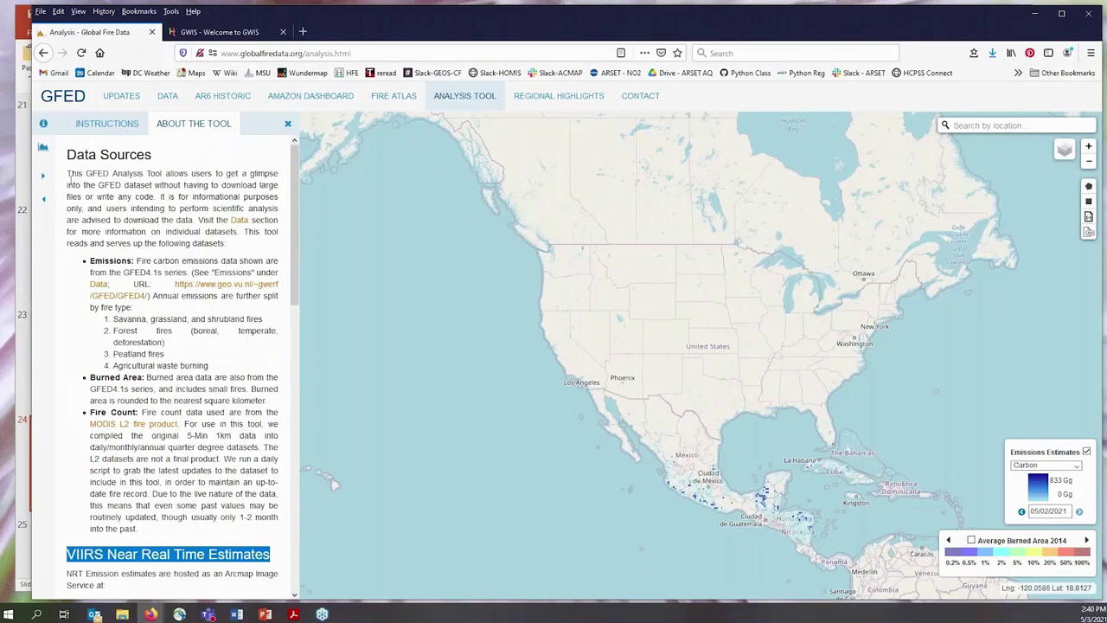
click(107, 124)
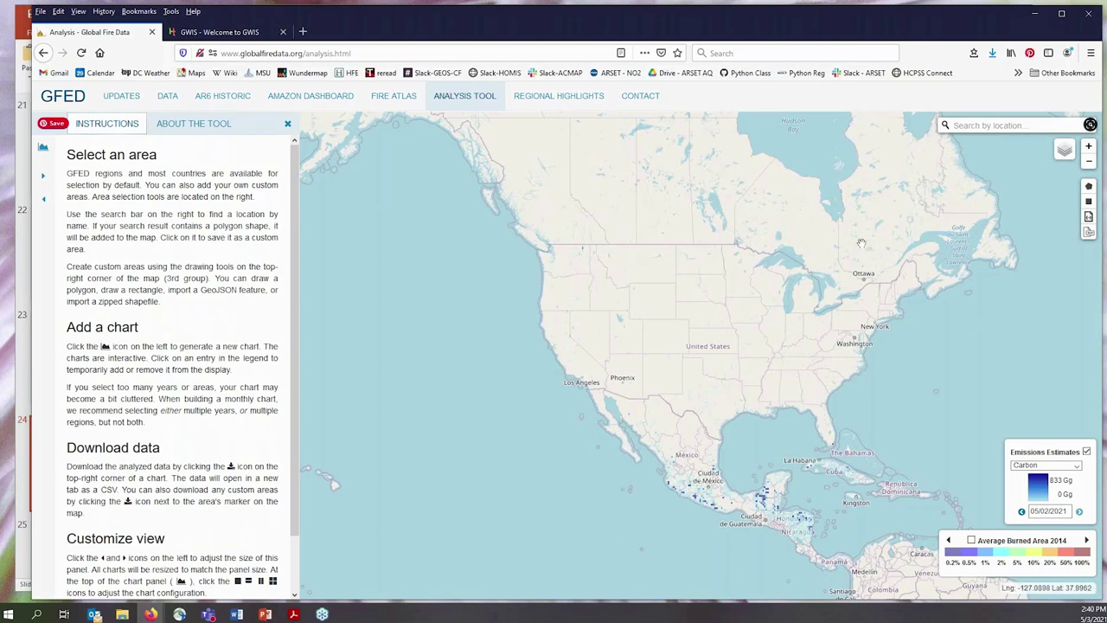
- Set the date of the emissions estimates map layer to 09/15/2020
click(1047, 511)
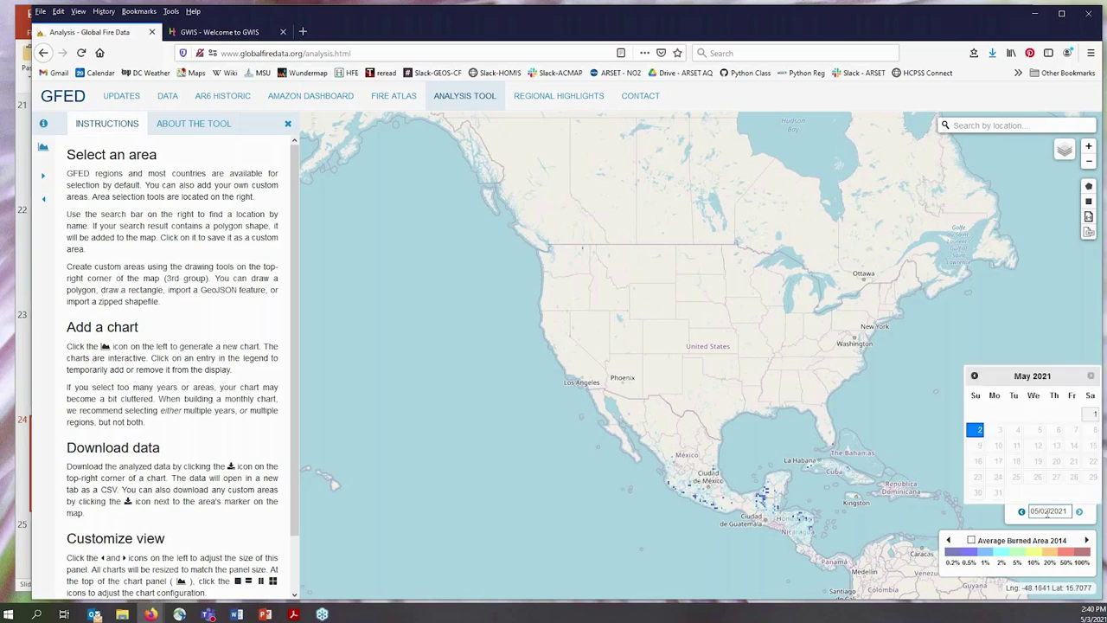
key(BackSpace)
text(9)
key(BackSpace)
text(0)
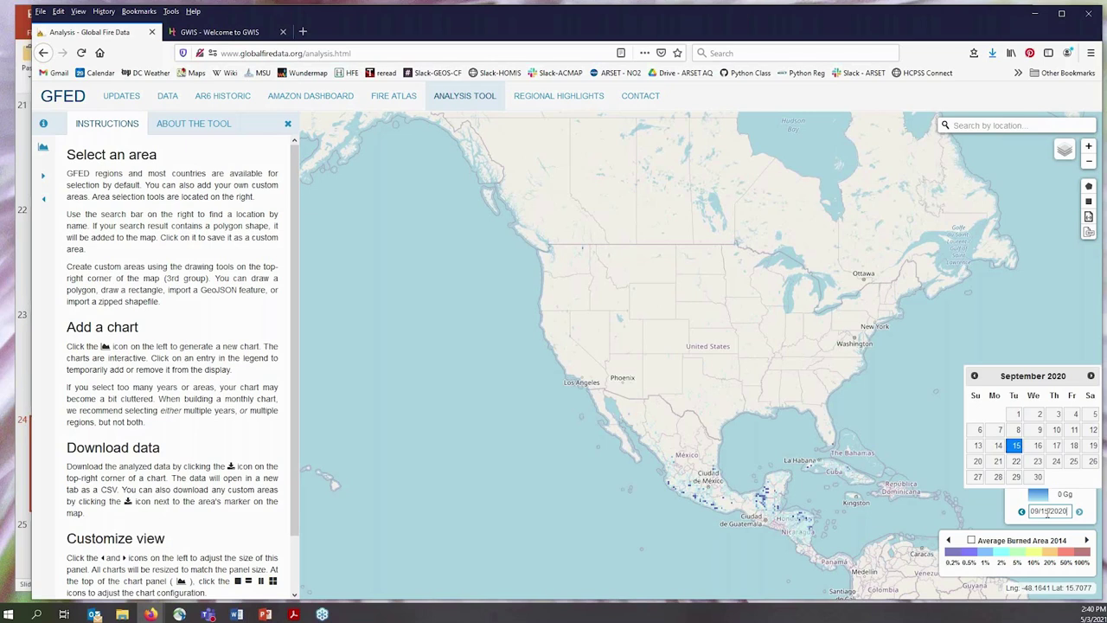
key(Return)
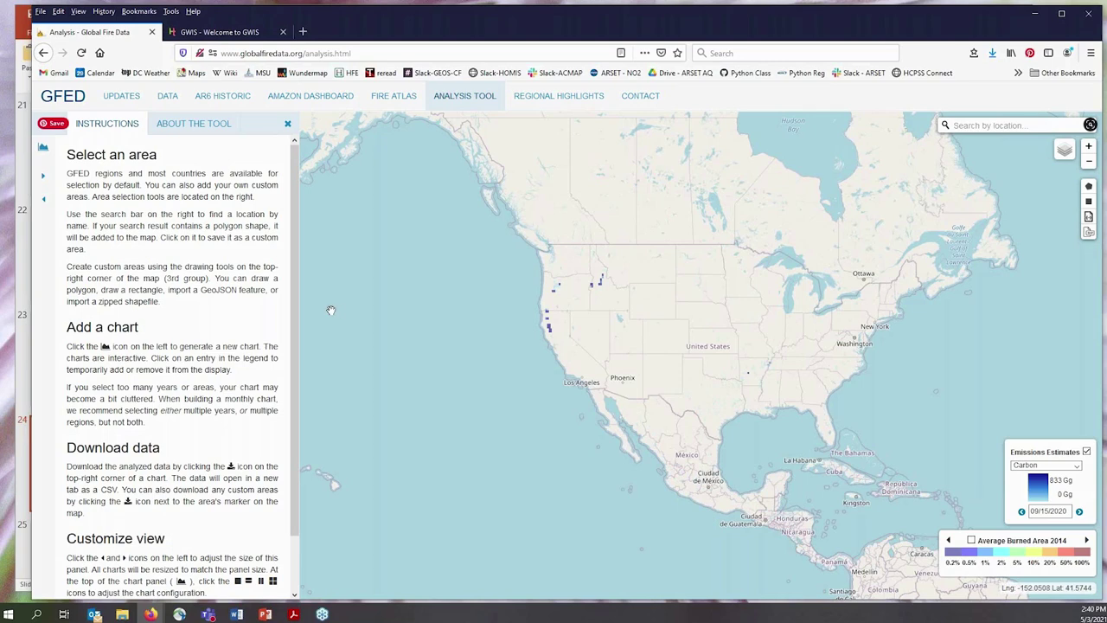
- Draw a rectangular custom area of about 251,000 km² over the fires in northern California and southern Oregon, keeping its default name
scroll(536, 352, up, 2)
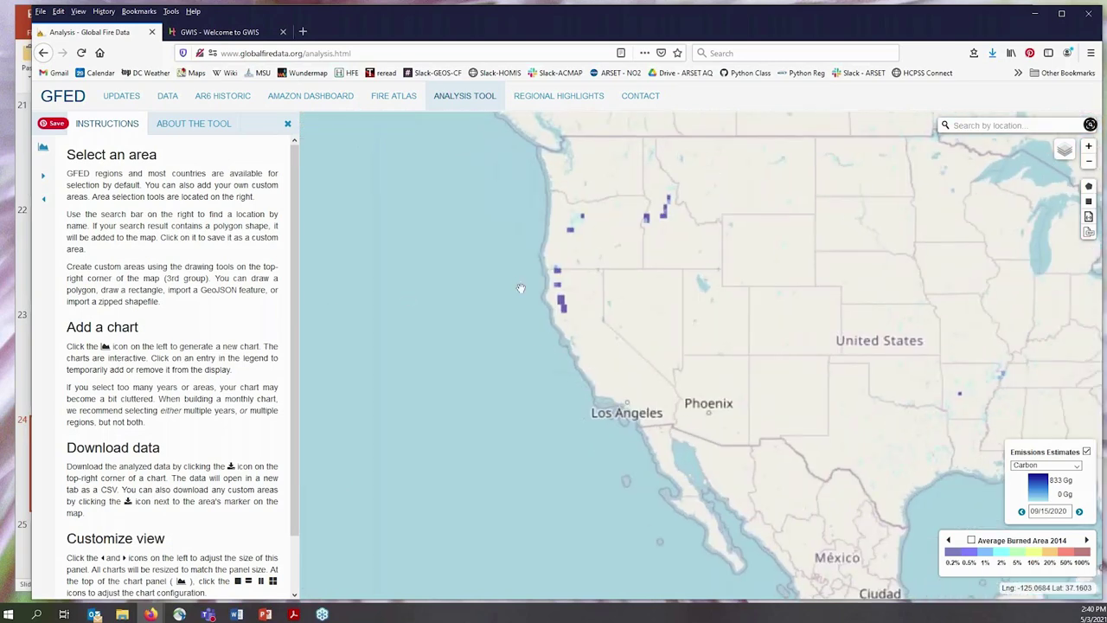
scroll(609, 319, up, 1)
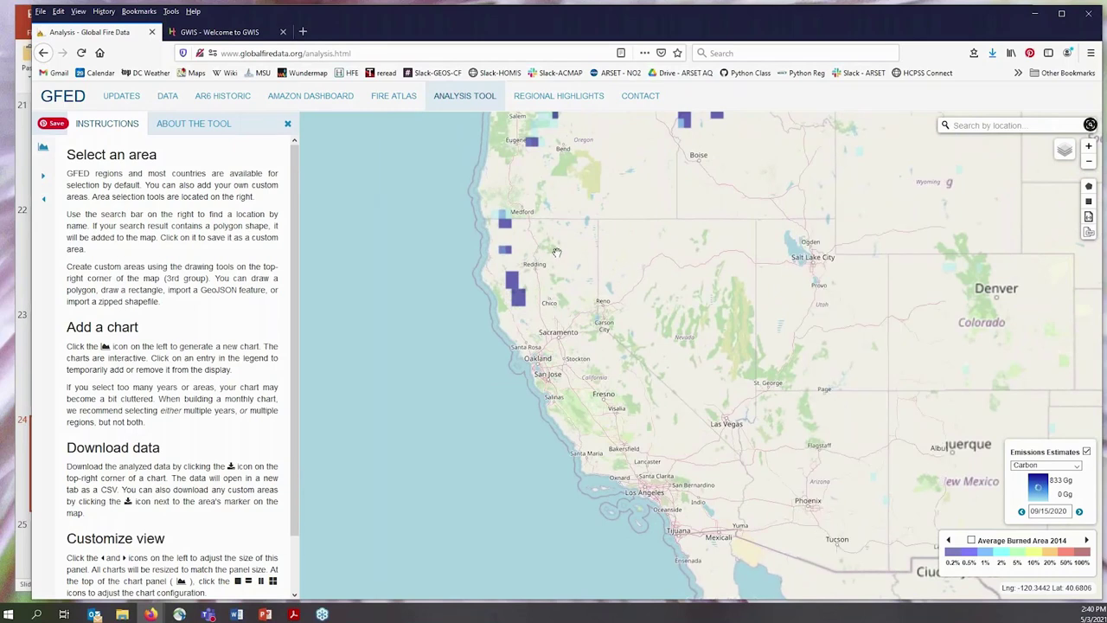
drag(616, 280, 697, 343)
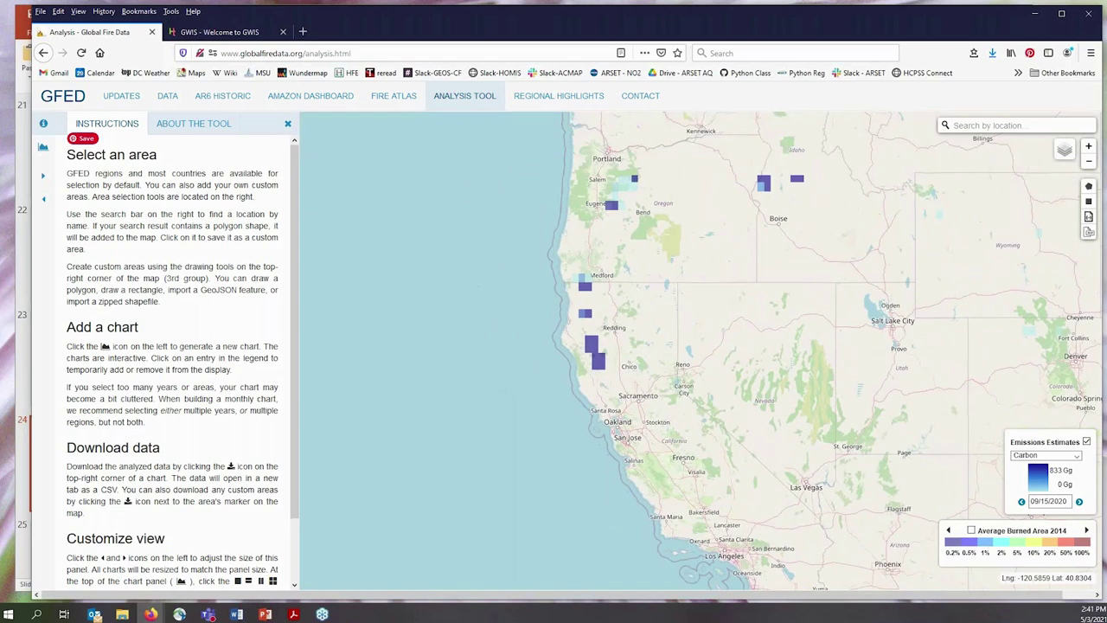
drag(678, 299, 592, 334)
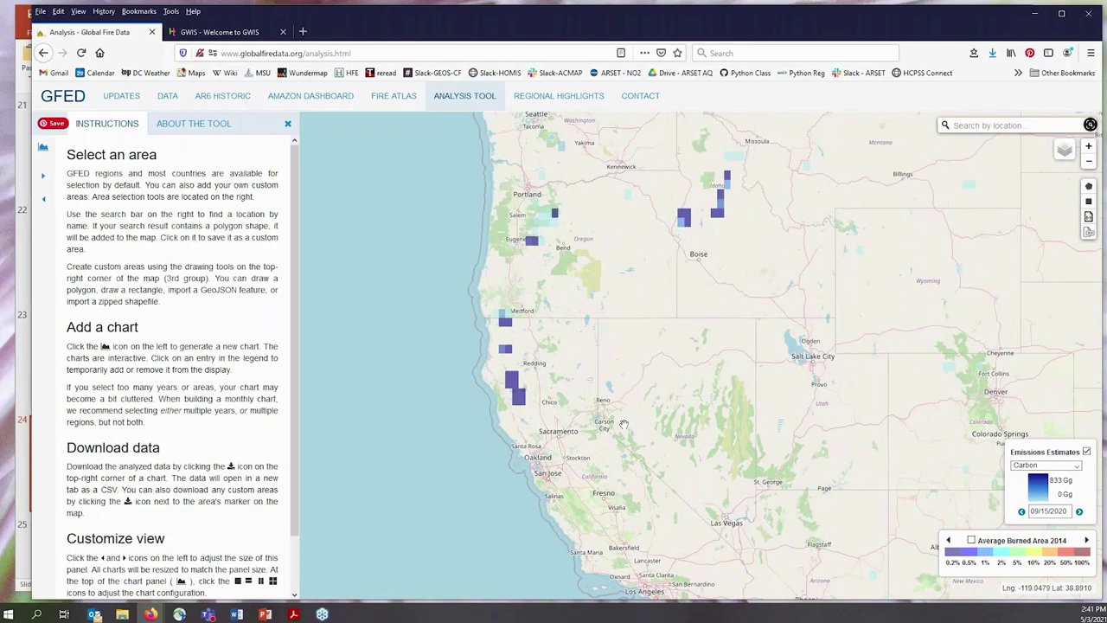
drag(622, 424, 632, 396)
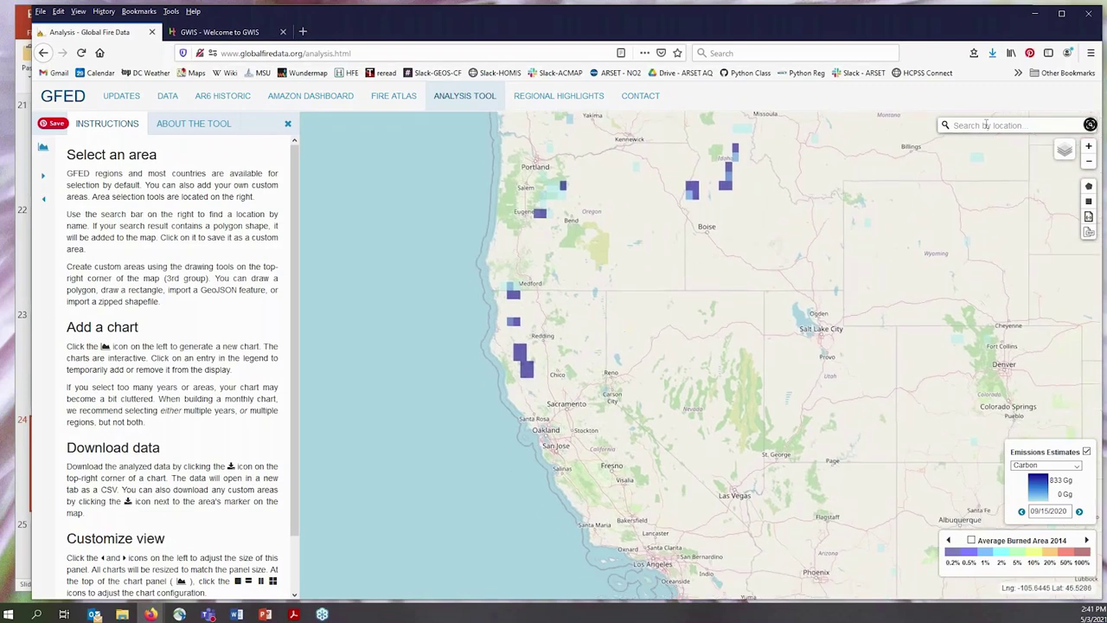
mouse_move(1070, 161)
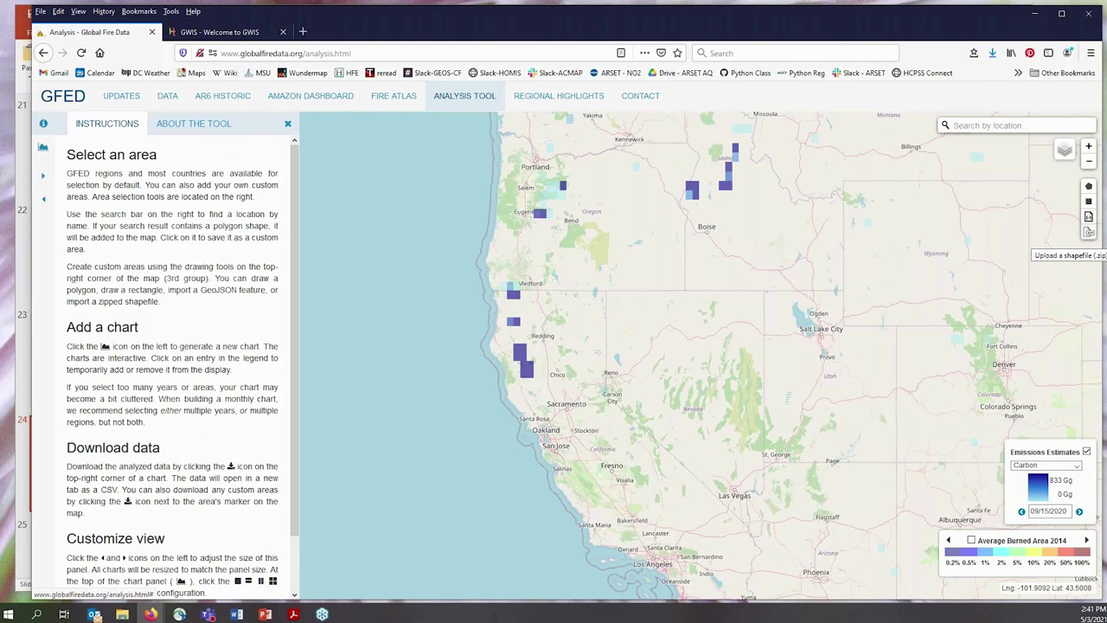
click(1091, 203)
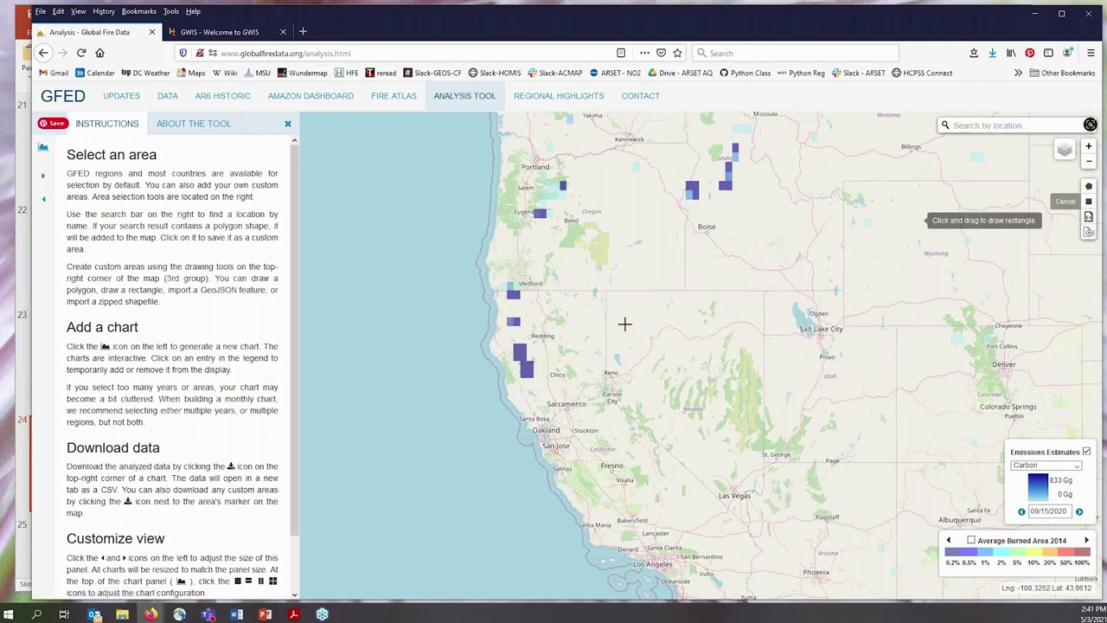
mouse_move(455, 254)
mouse_down()
mouse_move(541, 289)
mouse_move(600, 371)
mouse_move(588, 442)
mouse_up()
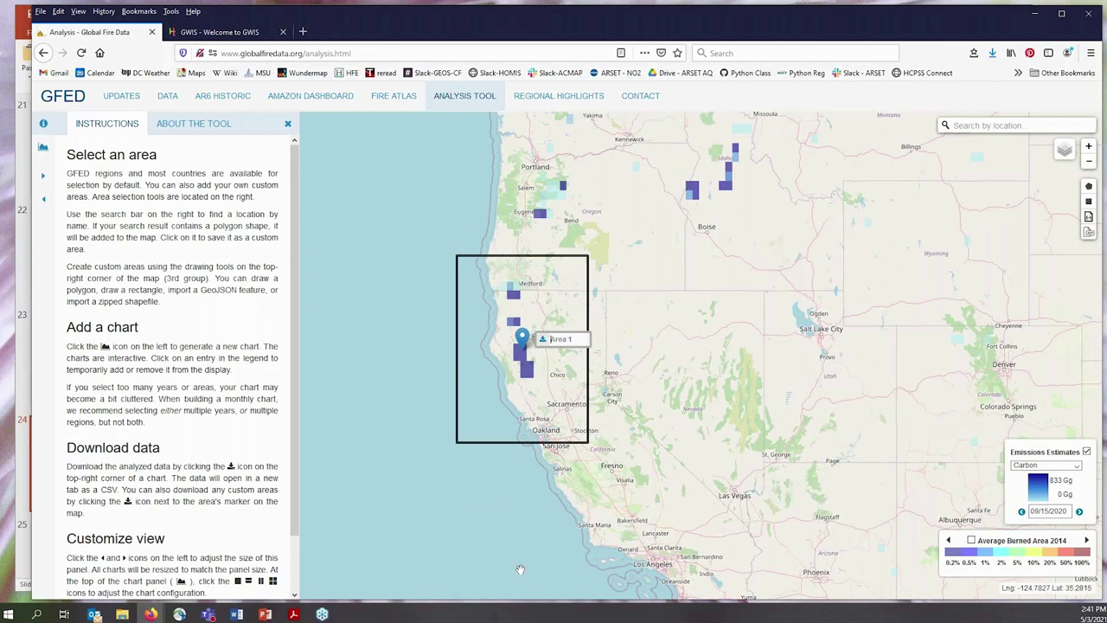
key(Return)
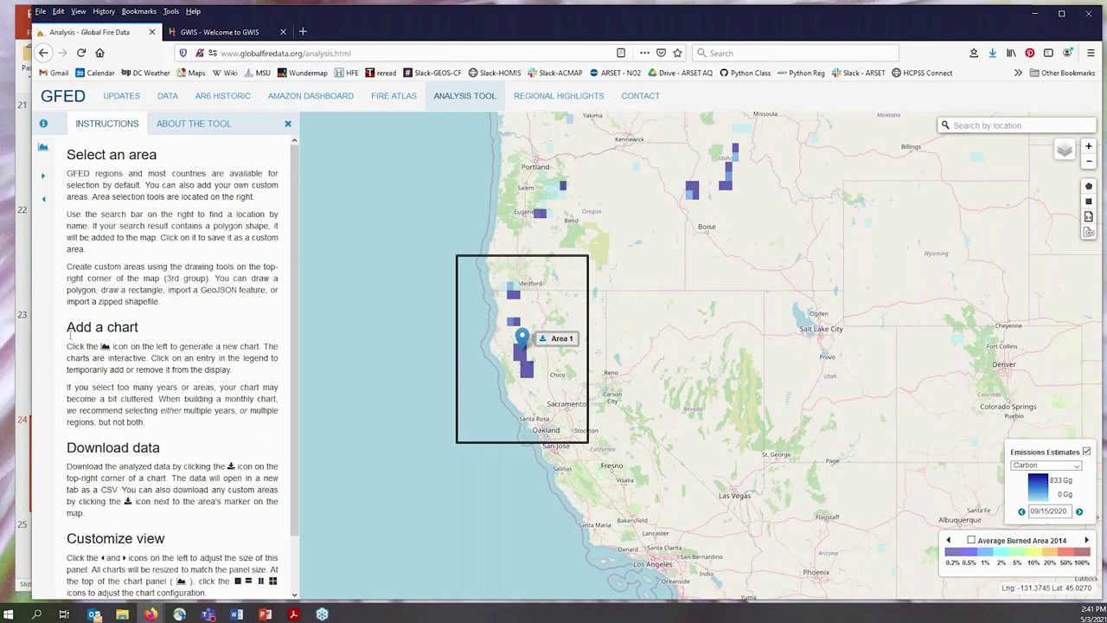
- Start a new chart and, after browsing the GFED regions and countries, set its area to the custom area Area 1
click(44, 149)
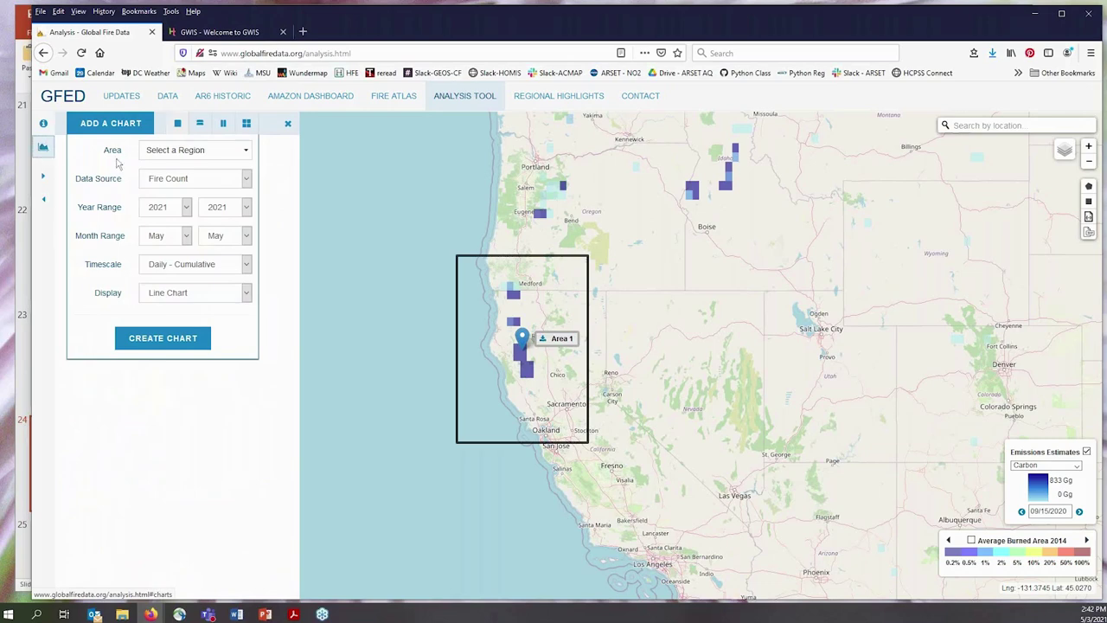
click(246, 151)
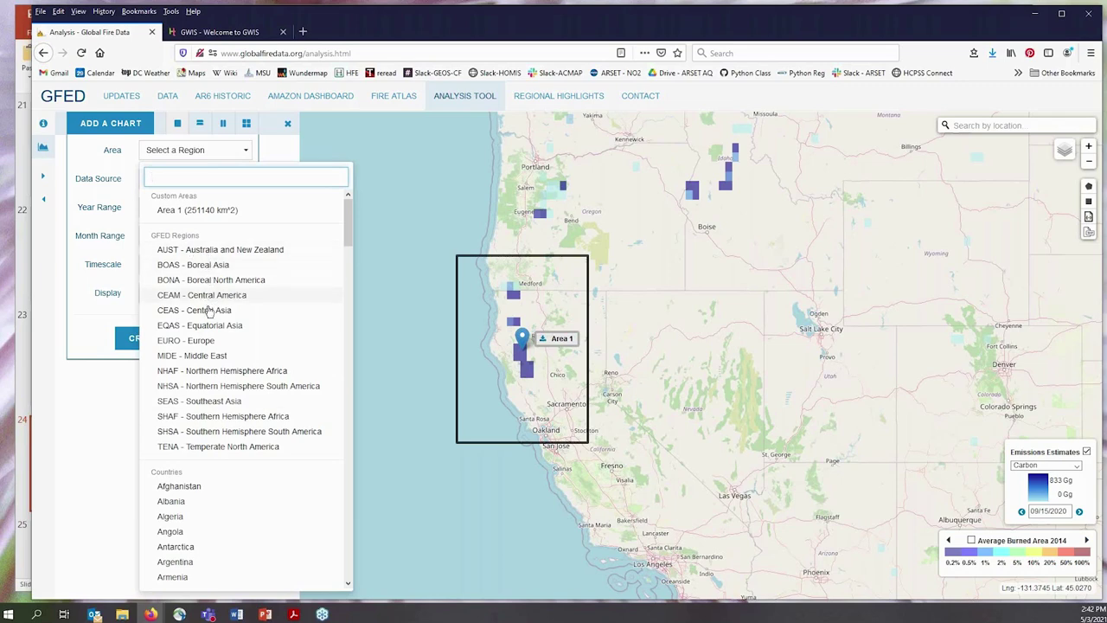
scroll(203, 413, down, 5)
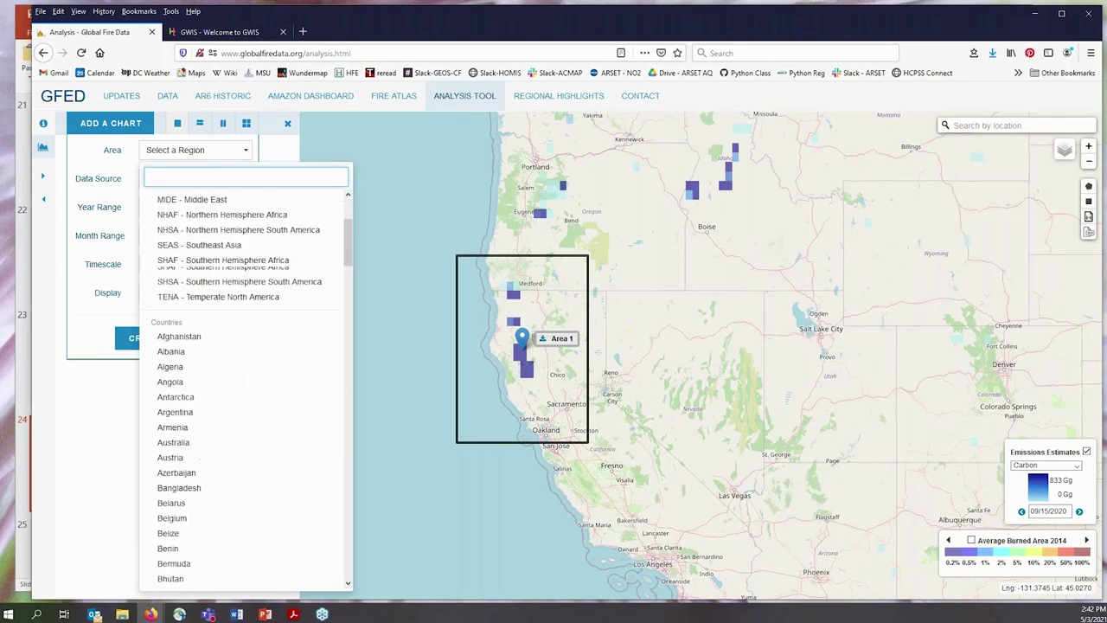
scroll(243, 417, down, 10)
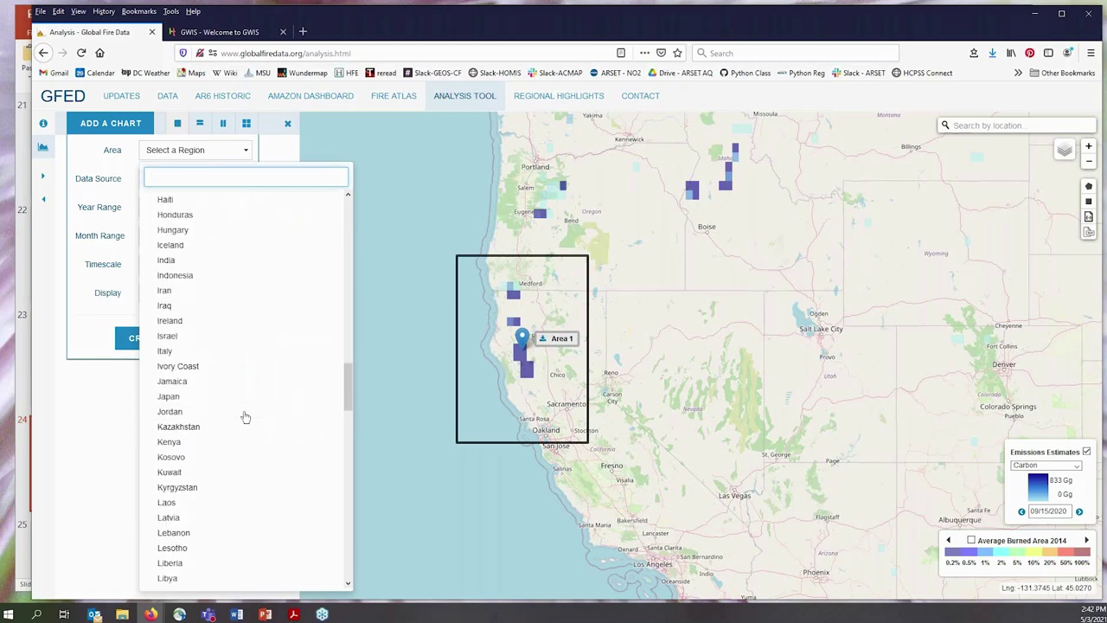
scroll(332, 346, up, 15)
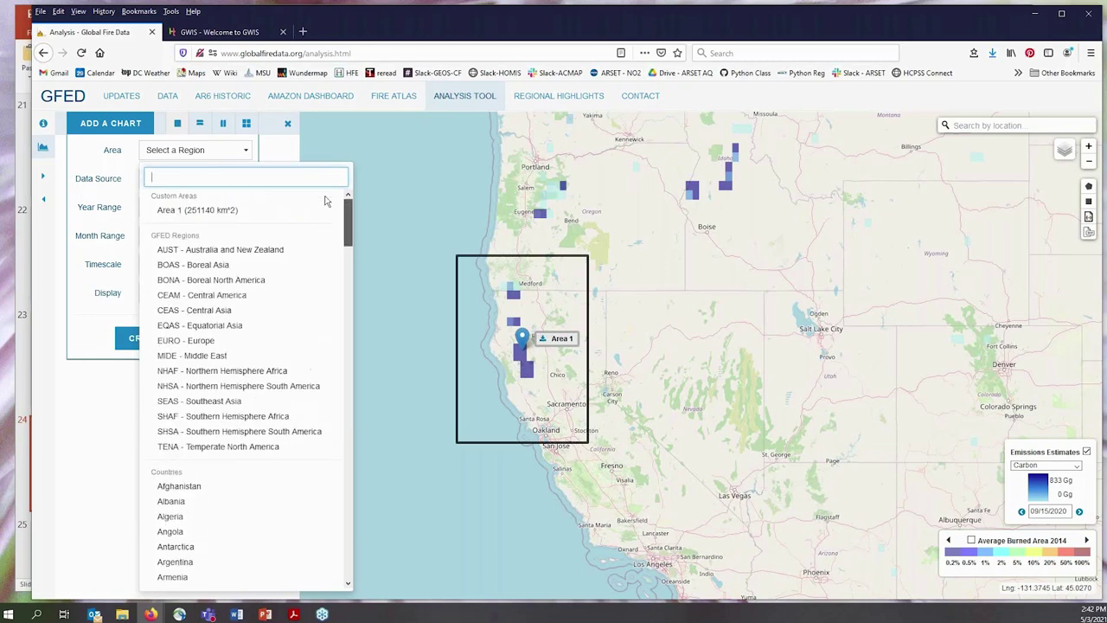
click(185, 214)
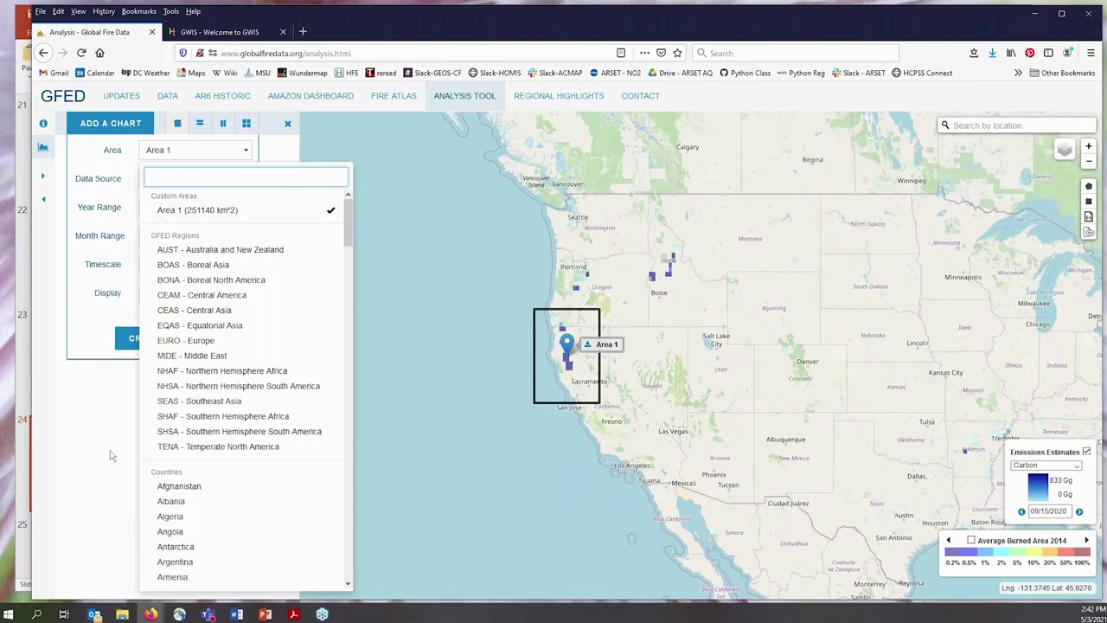
click(113, 403)
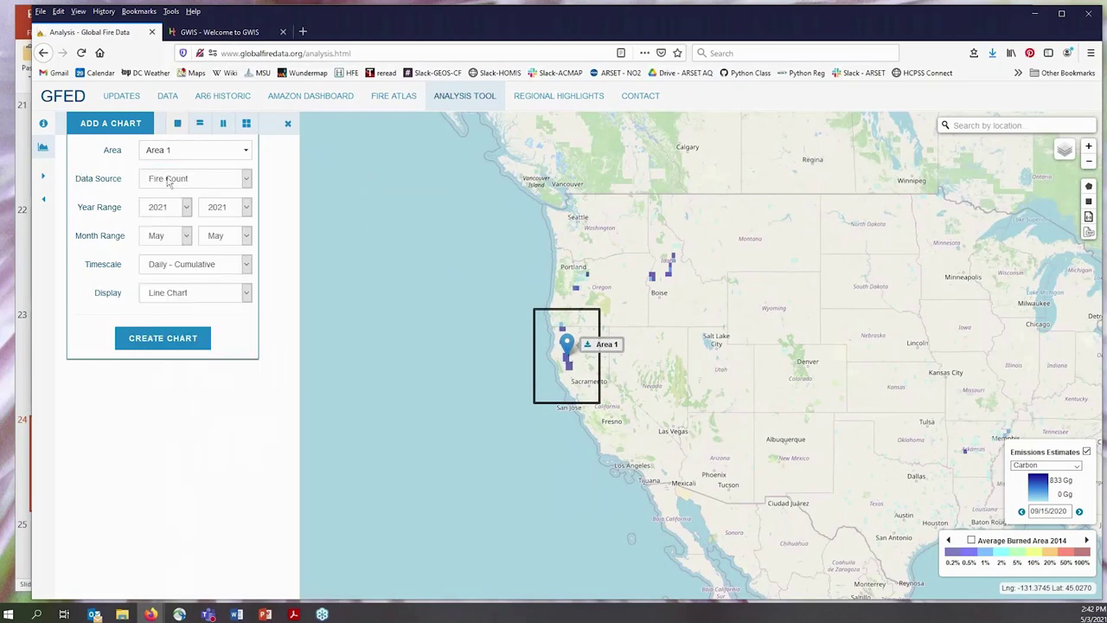
- Set the chart's data source to Carbon from the VIIRS NRT Emissions group
click(247, 179)
click(247, 179)
click(247, 179)
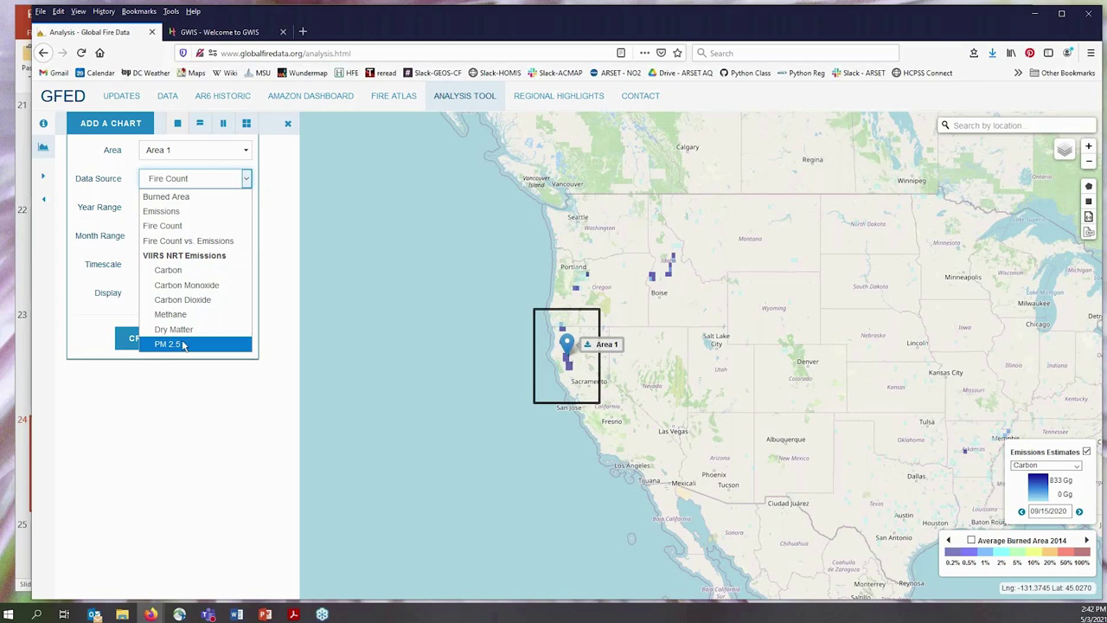
click(184, 270)
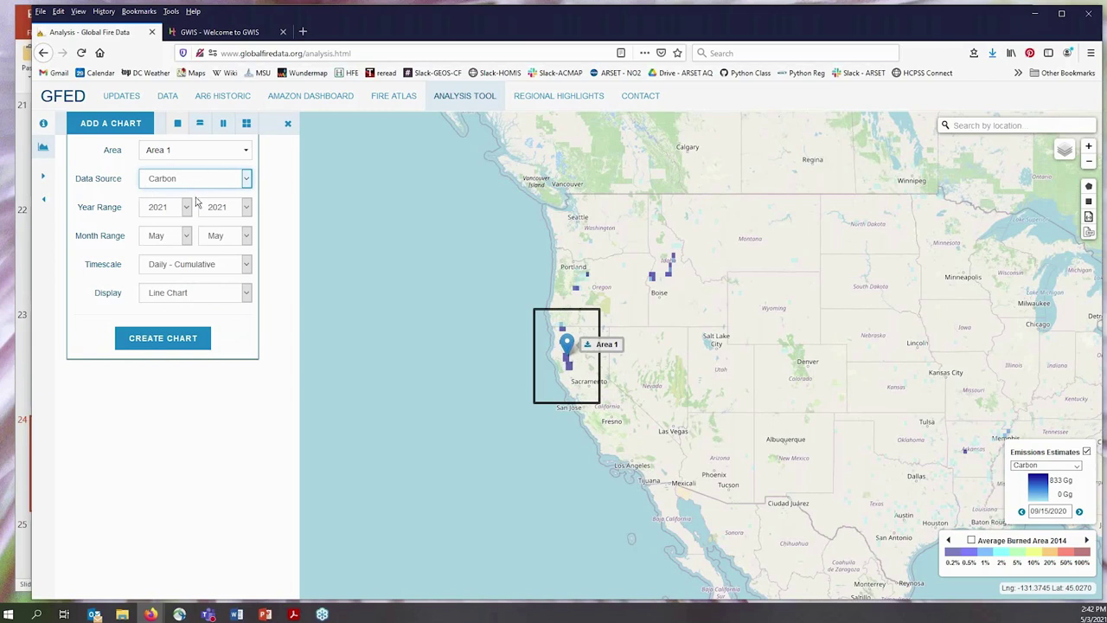
- Set both the start and end of the chart's year range to 2020
click(185, 208)
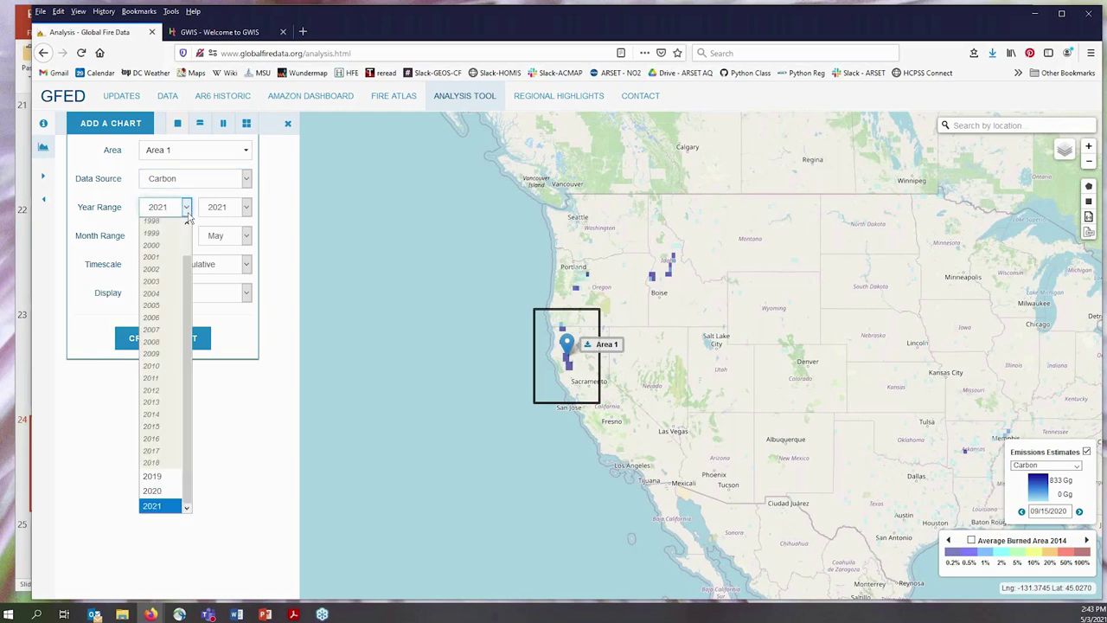
click(160, 490)
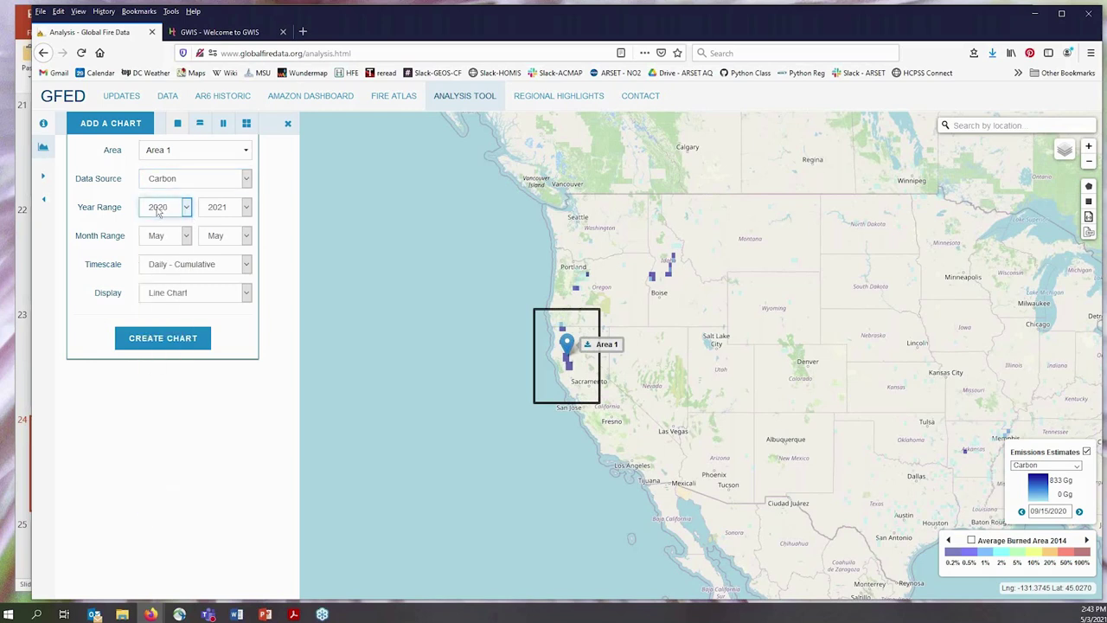
click(245, 209)
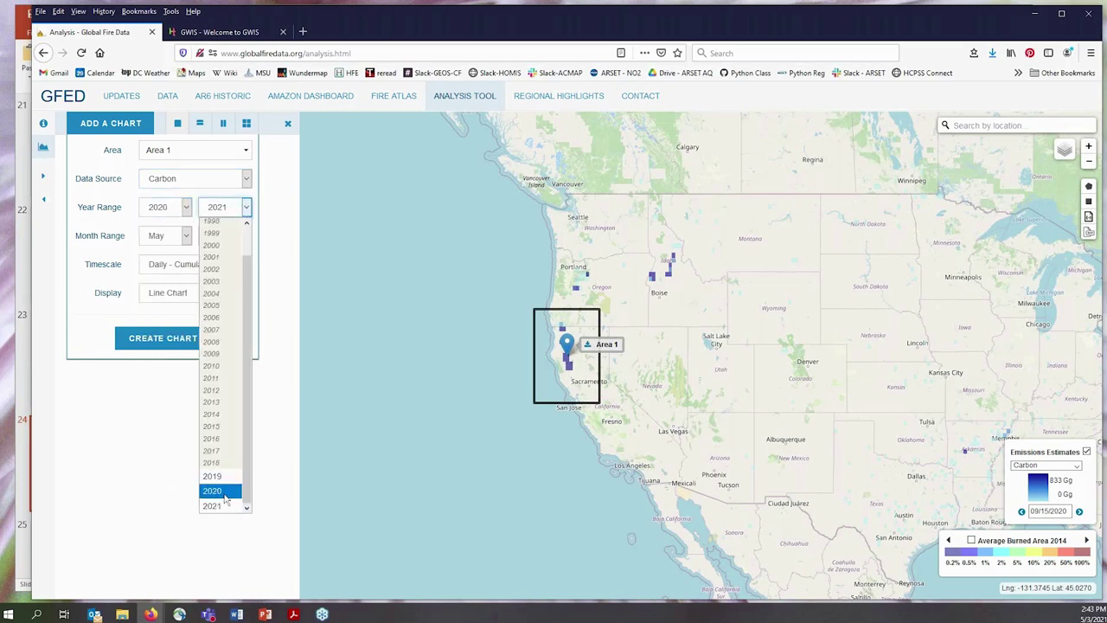
click(215, 491)
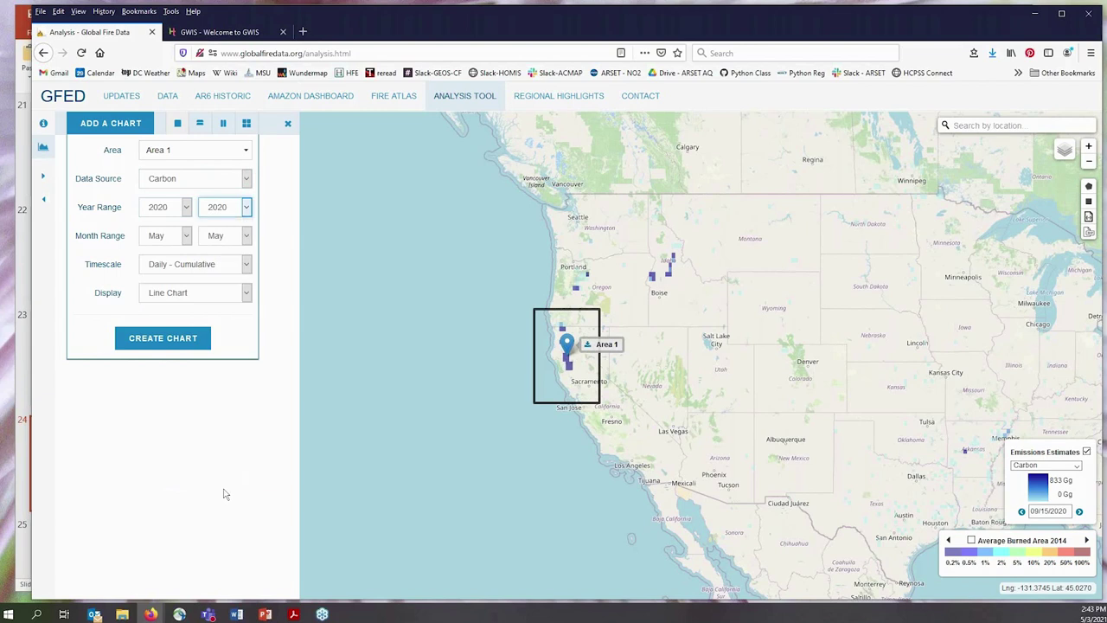
- Set both the start and end of the chart's month range to Sep
click(188, 239)
click(164, 383)
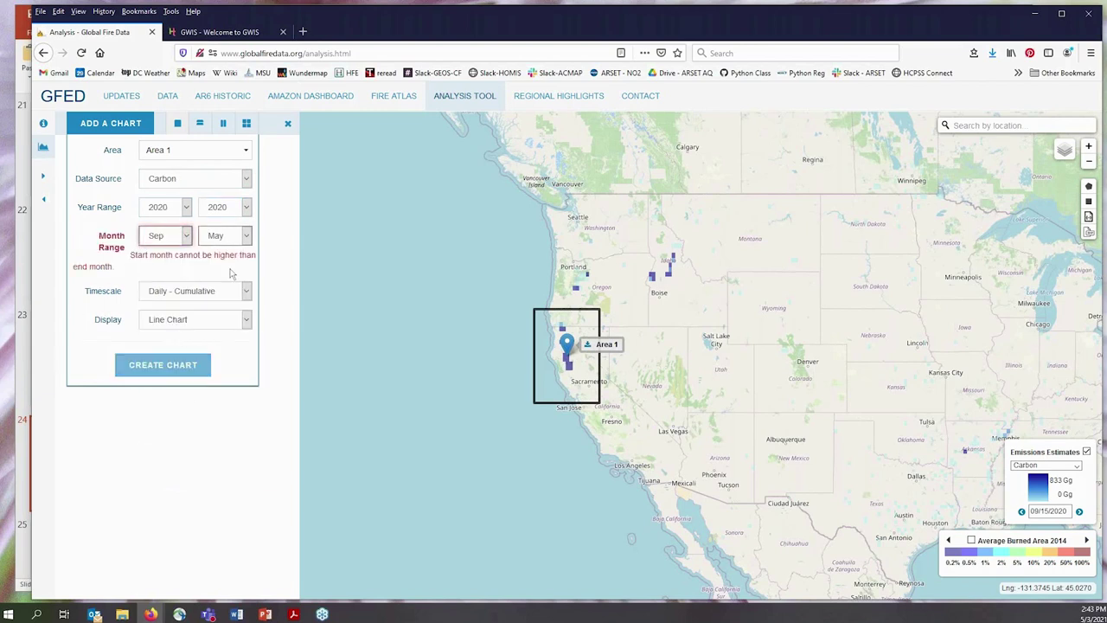
click(247, 236)
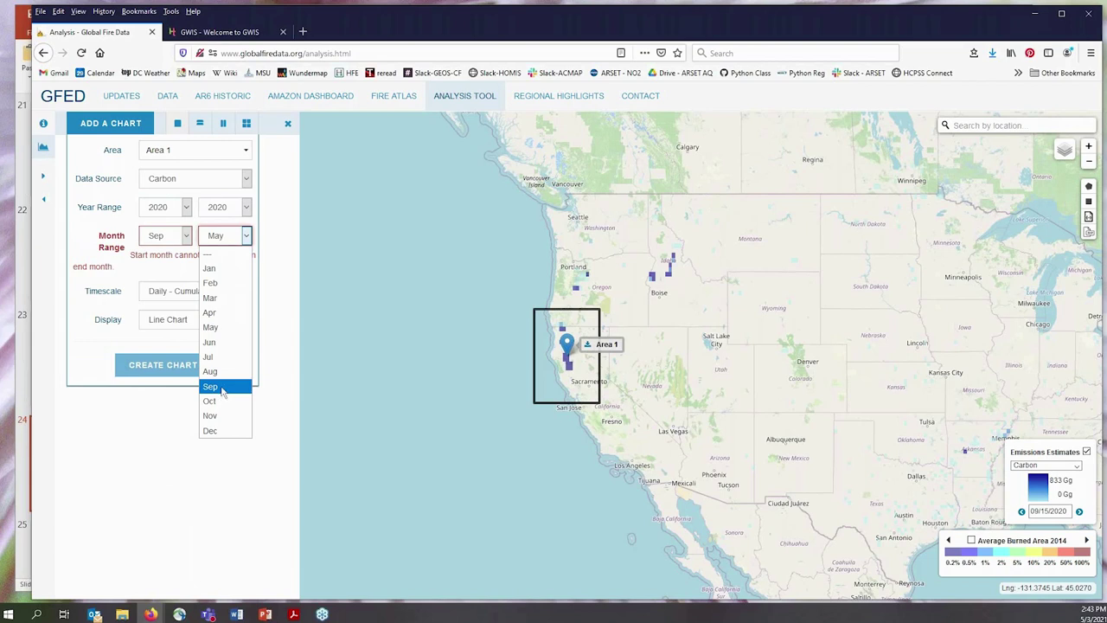
click(169, 505)
key(s)
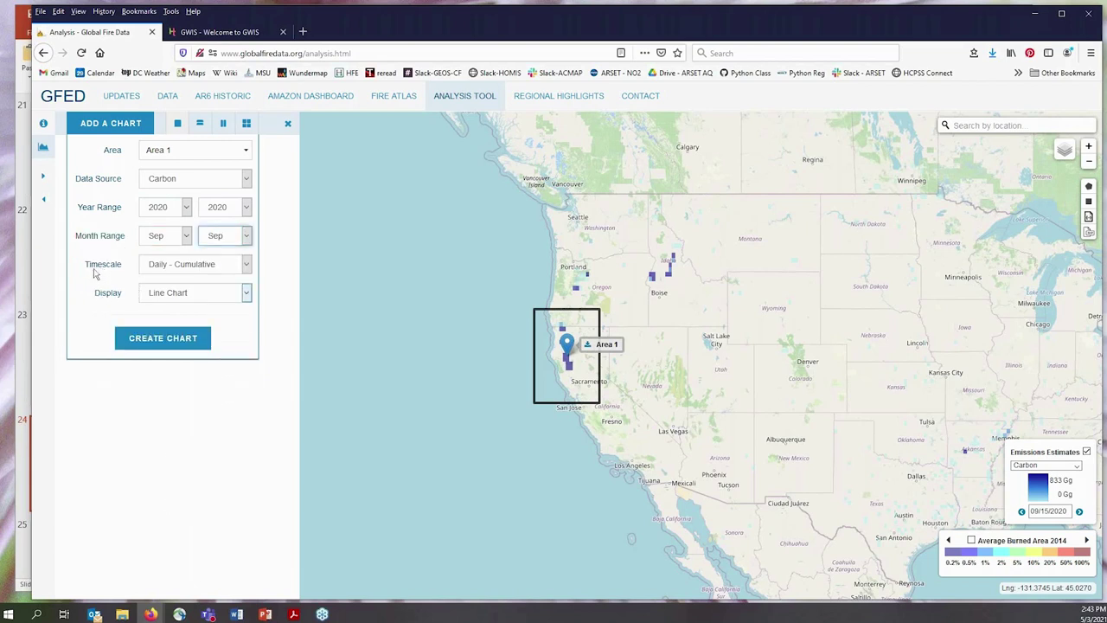
- Set the chart's timescale to Daily and create the carbon emissions line chart for Area 1
click(246, 267)
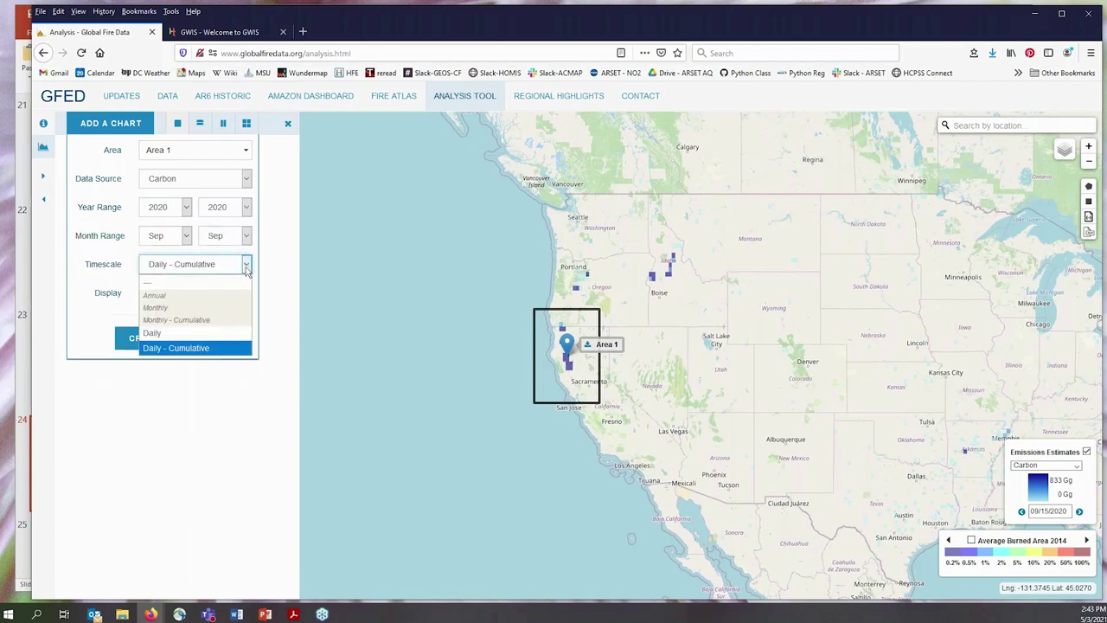
click(154, 334)
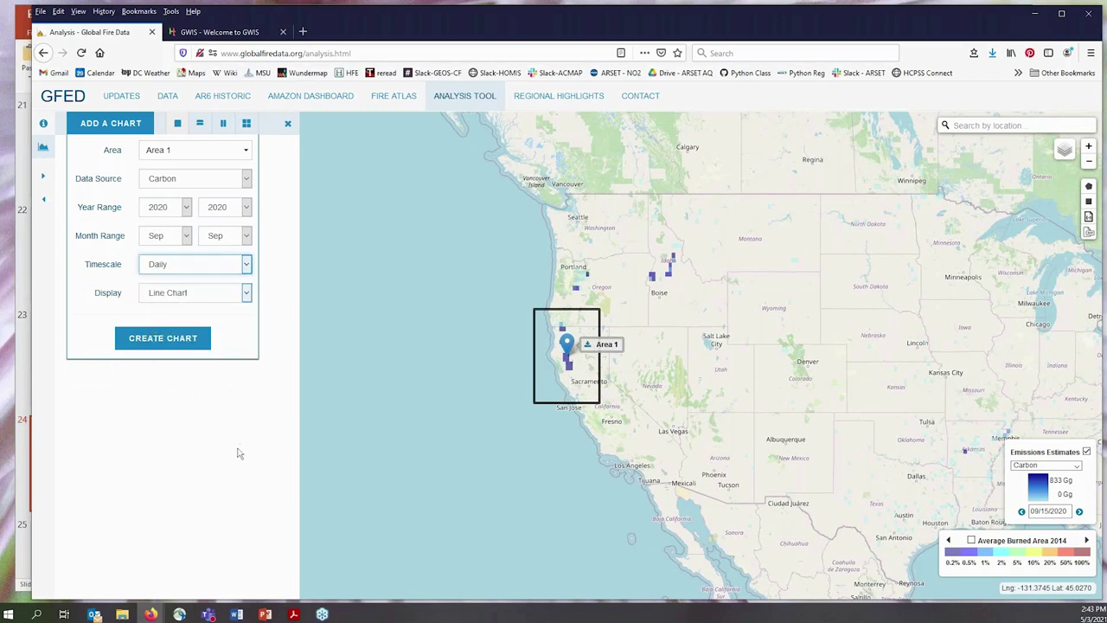
click(162, 338)
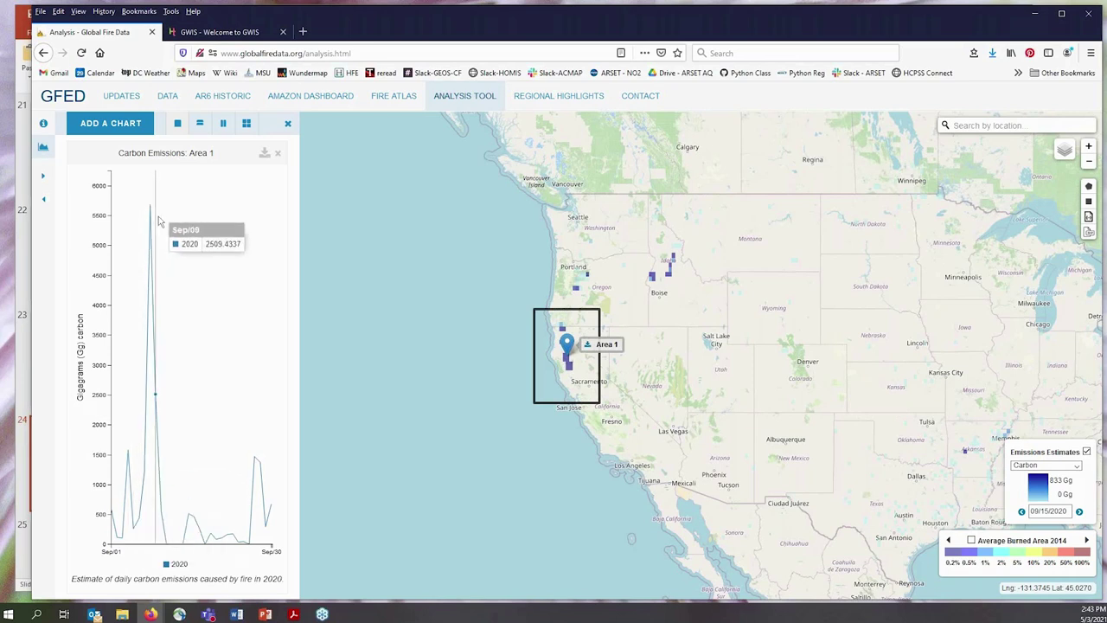
- Open the carbon emissions chart's downloadable text data, inspect its day-of-year columns, and return to the chart
click(266, 155)
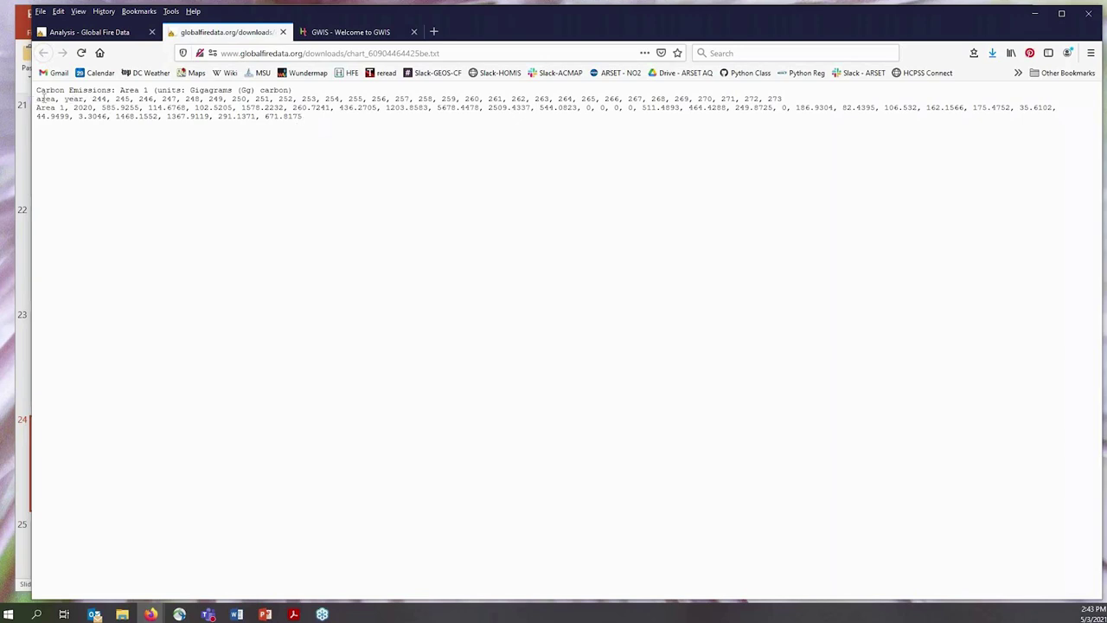
drag(91, 99, 350, 102)
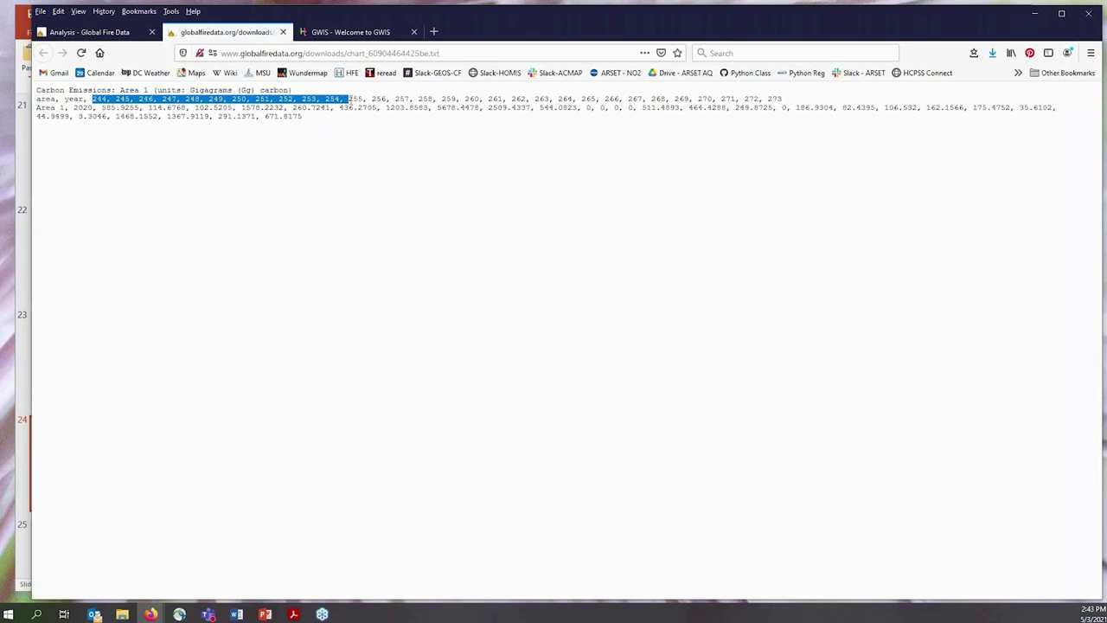
click(311, 138)
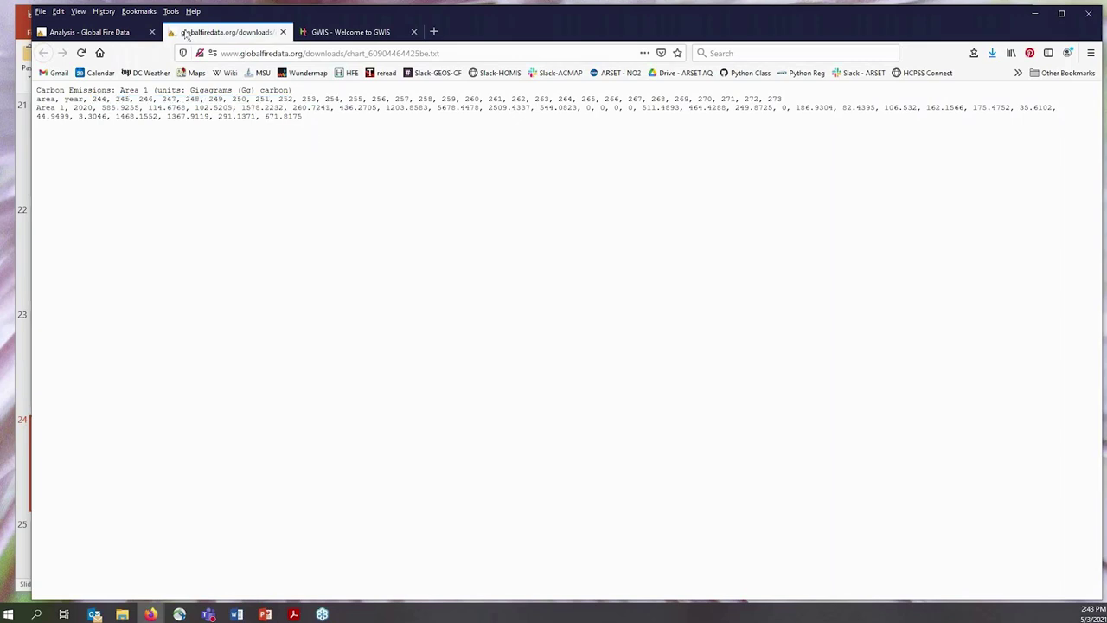
click(112, 36)
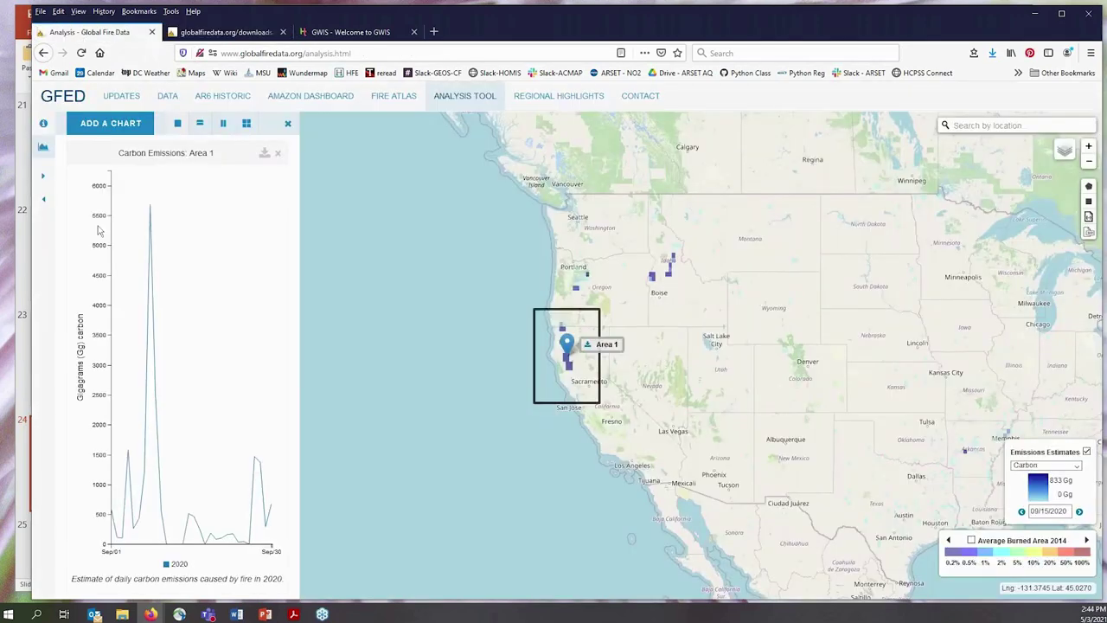
mouse_move(147, 458)
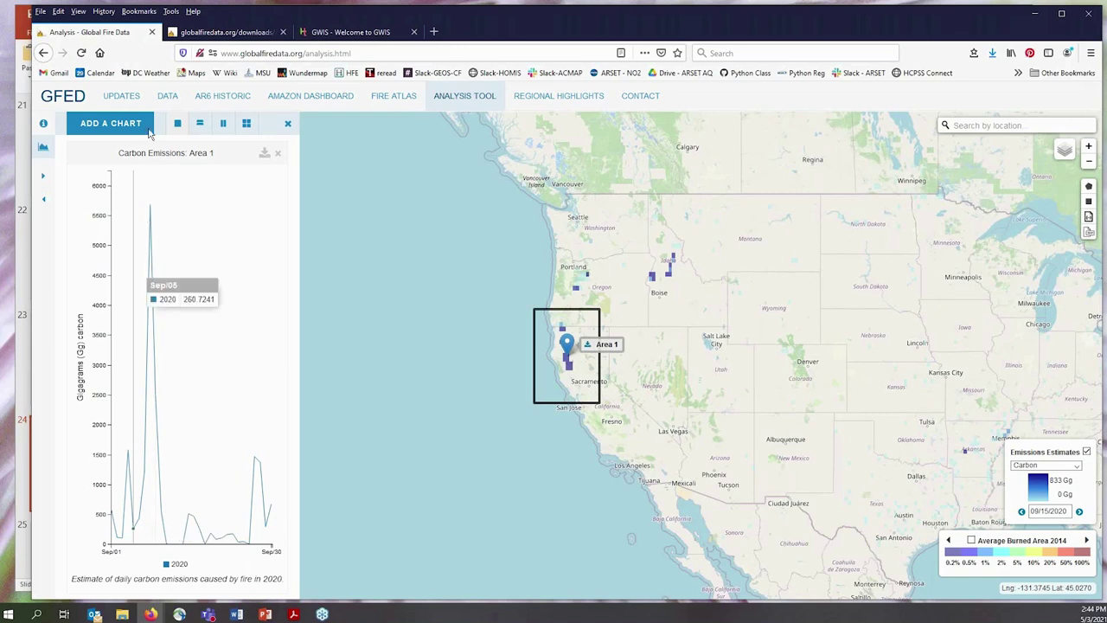
- Switch to the two-row chart layout and add a daily PM 2.5 line chart for Area 1 covering September 2020
click(200, 126)
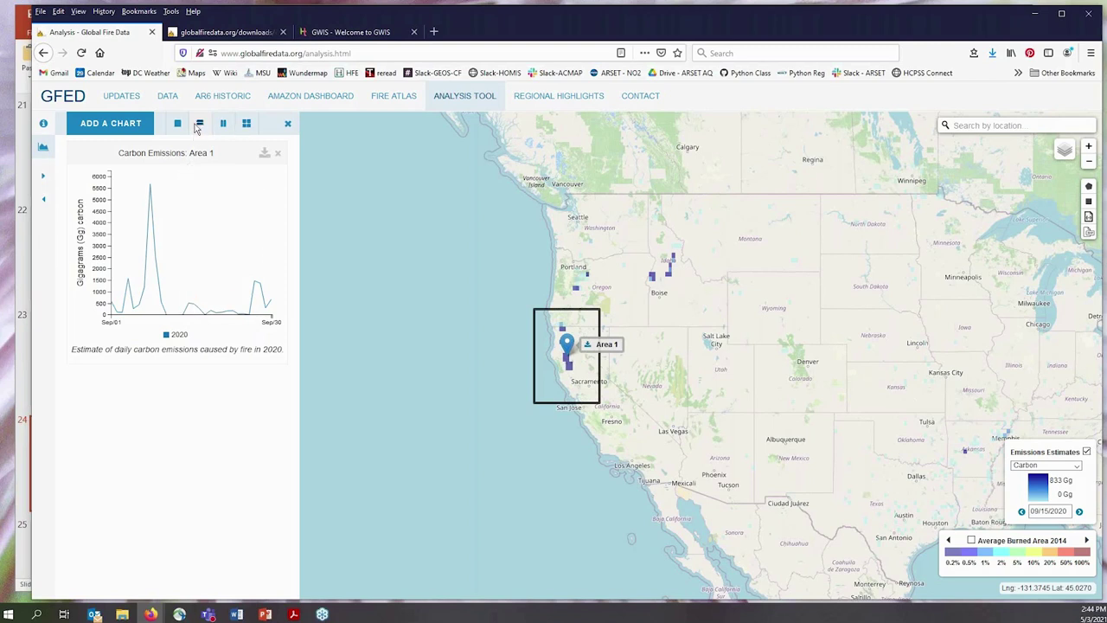
click(113, 126)
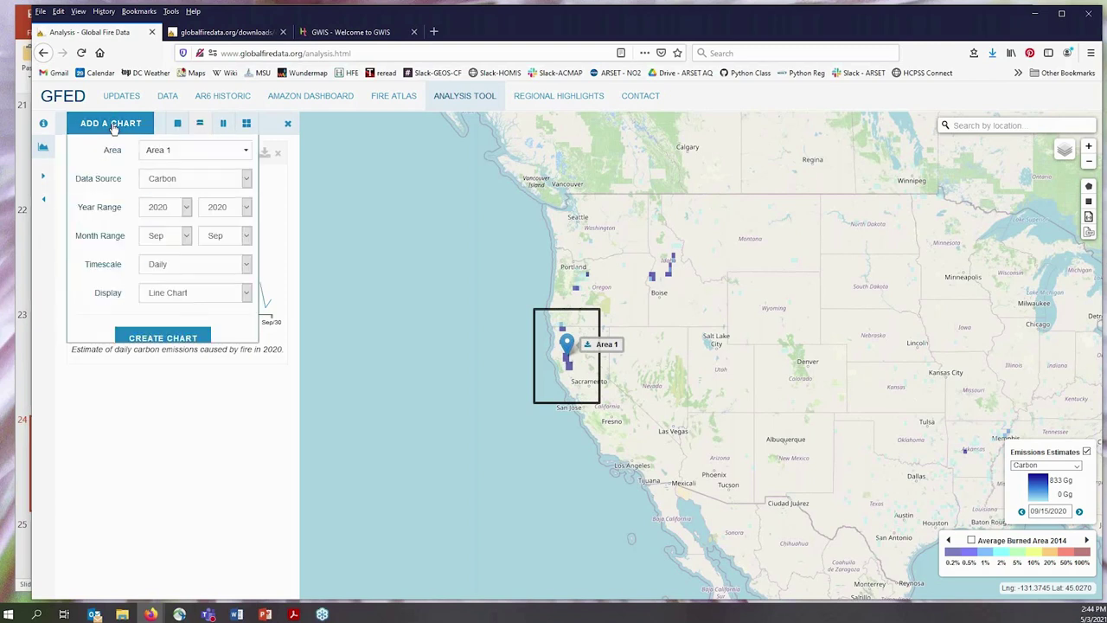
click(245, 181)
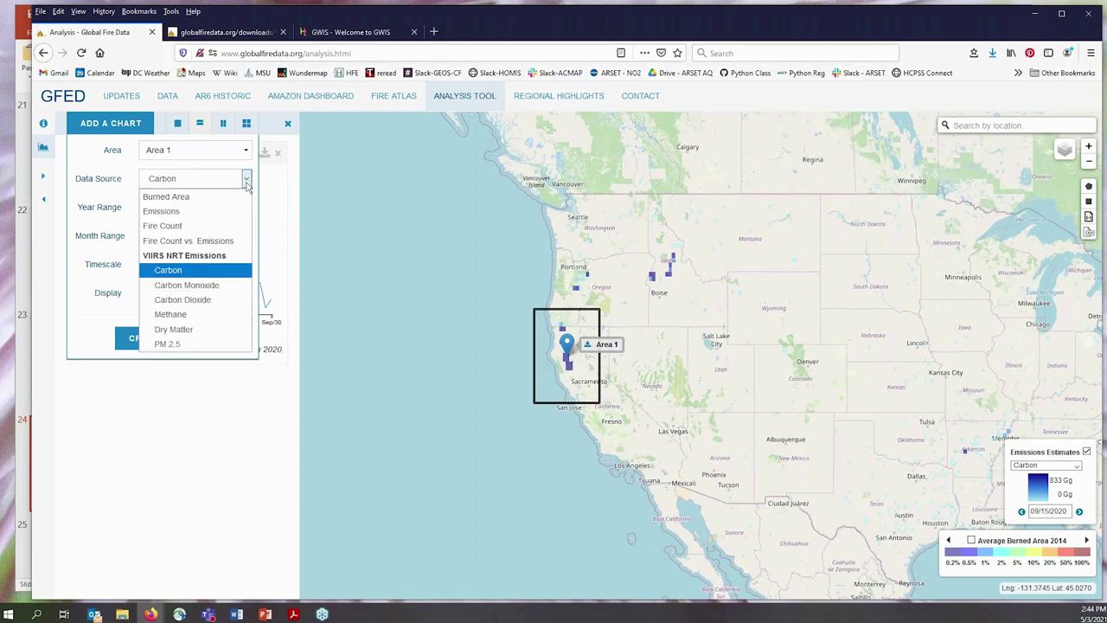
click(198, 344)
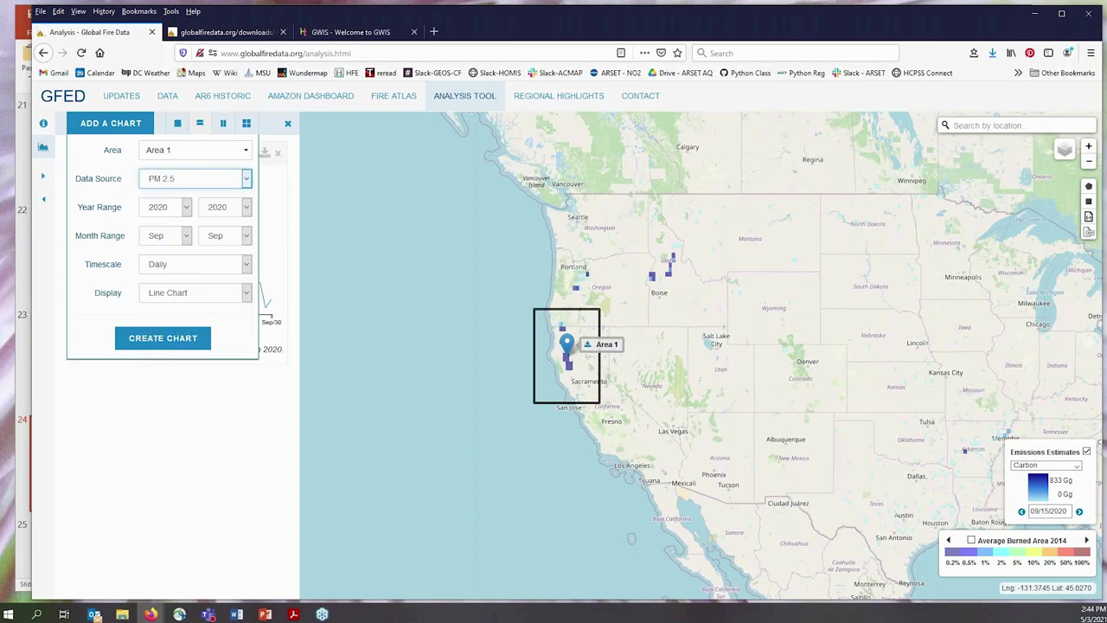
click(164, 338)
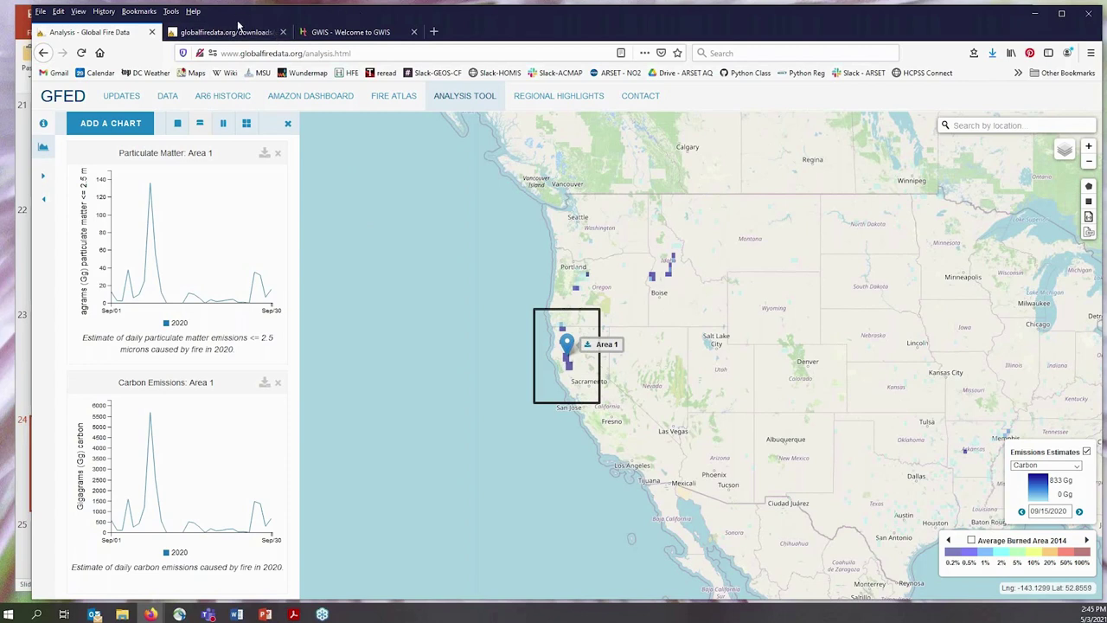
- Close the downloaded chart data page and return to the PowerPoint presentation
click(283, 32)
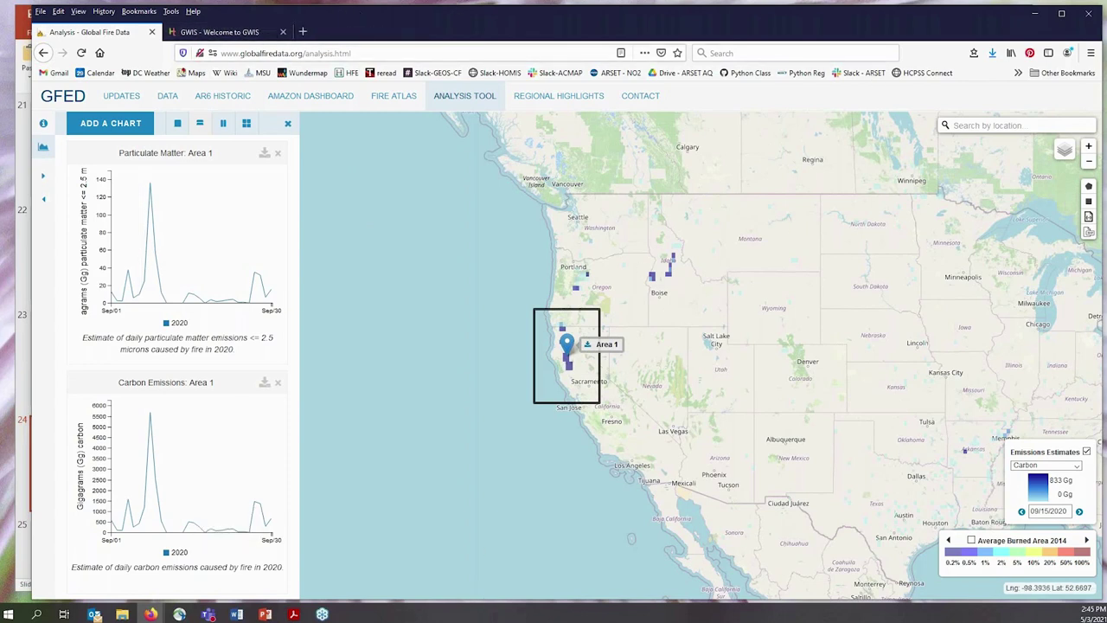
click(1036, 15)
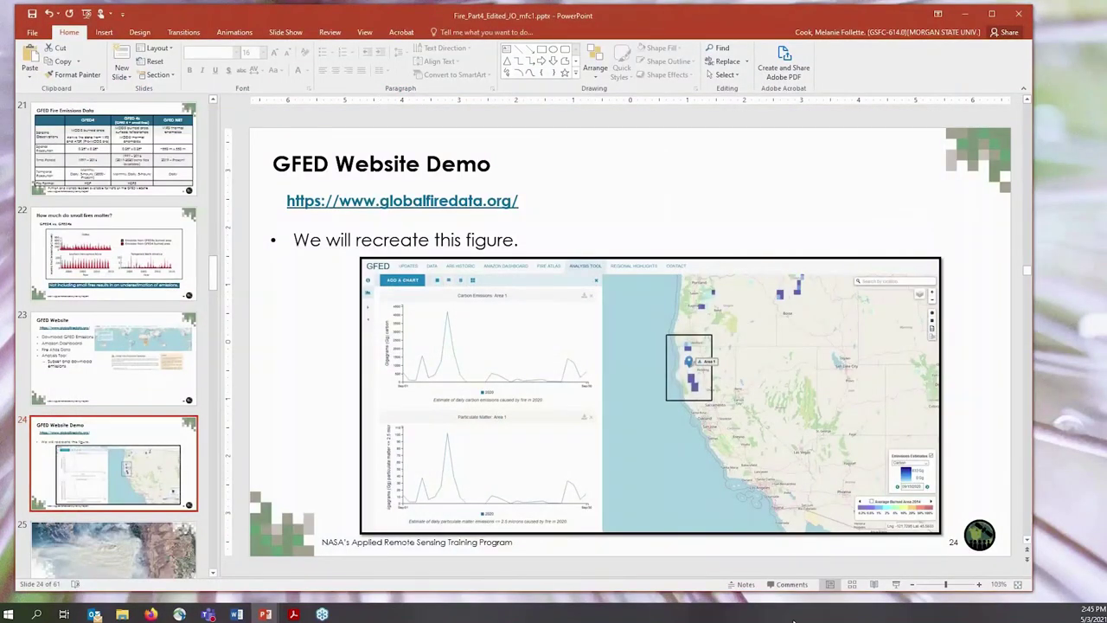
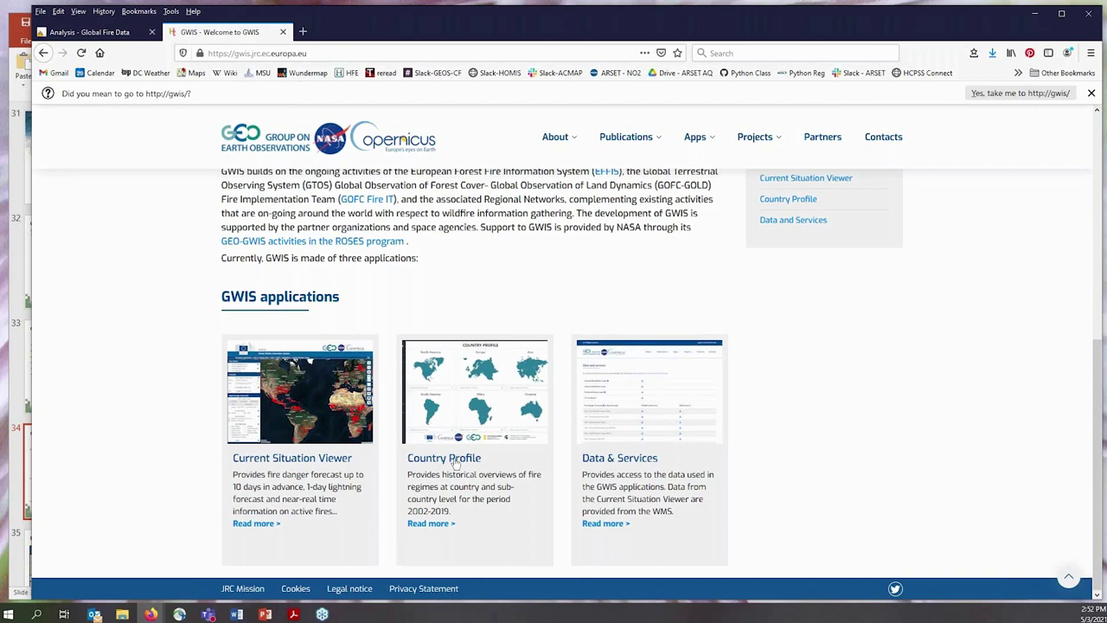
- Open the GWIS Country Profile application and set its country overview zone to North America
click(452, 459)
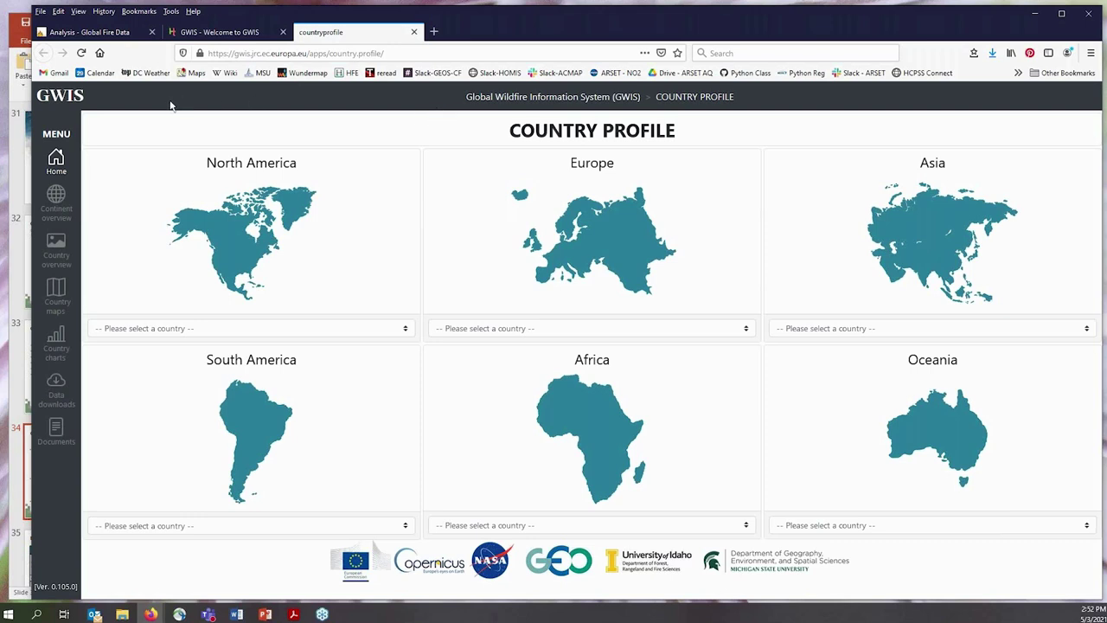
click(56, 250)
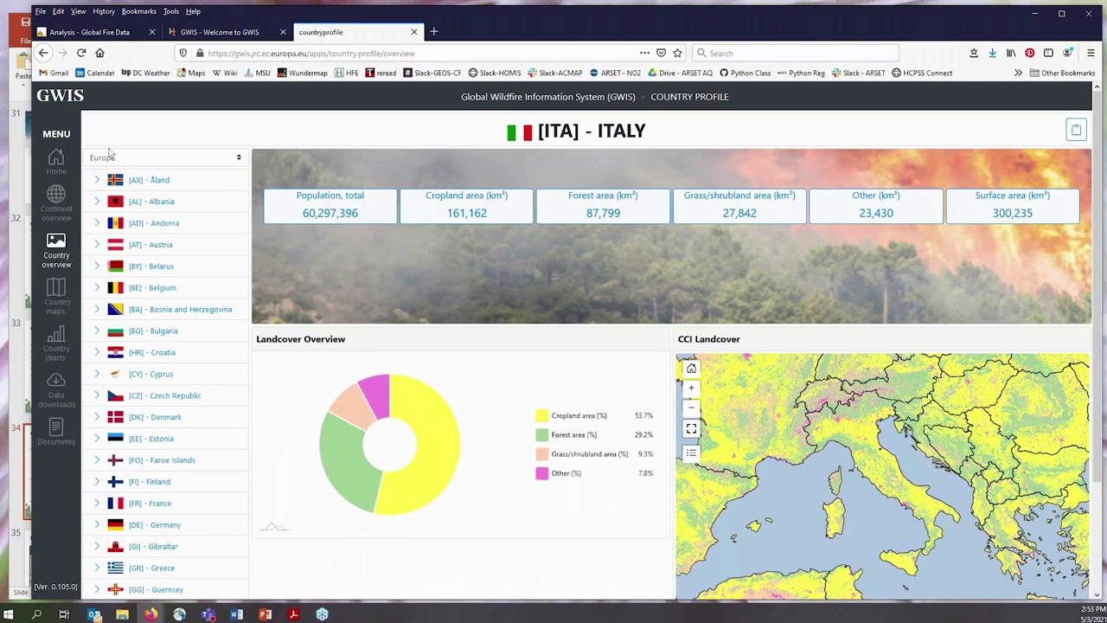
click(149, 163)
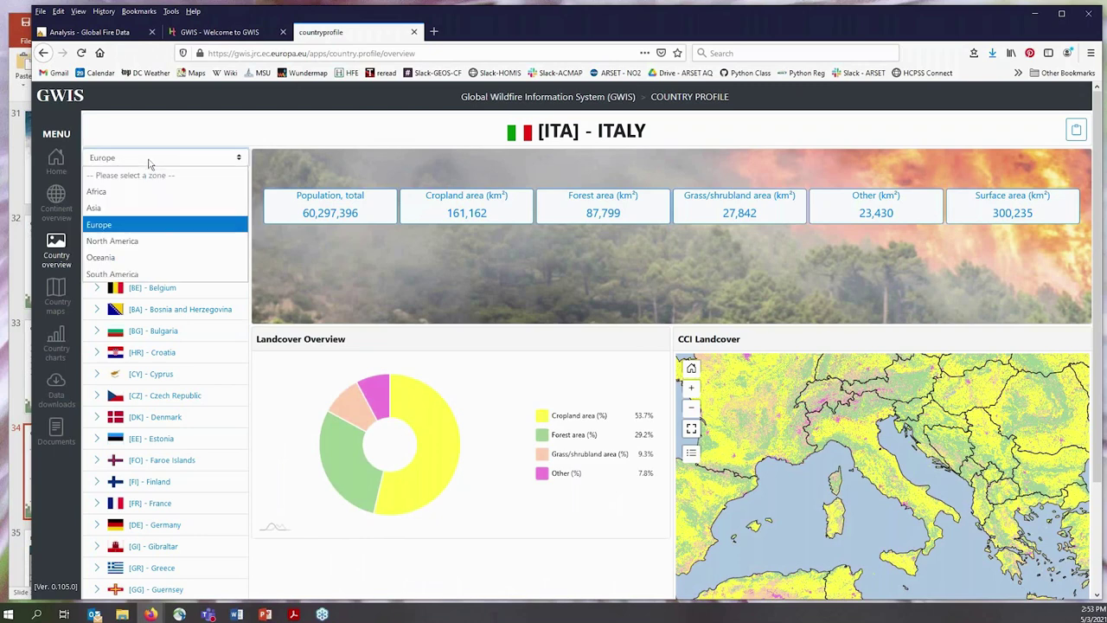
click(143, 242)
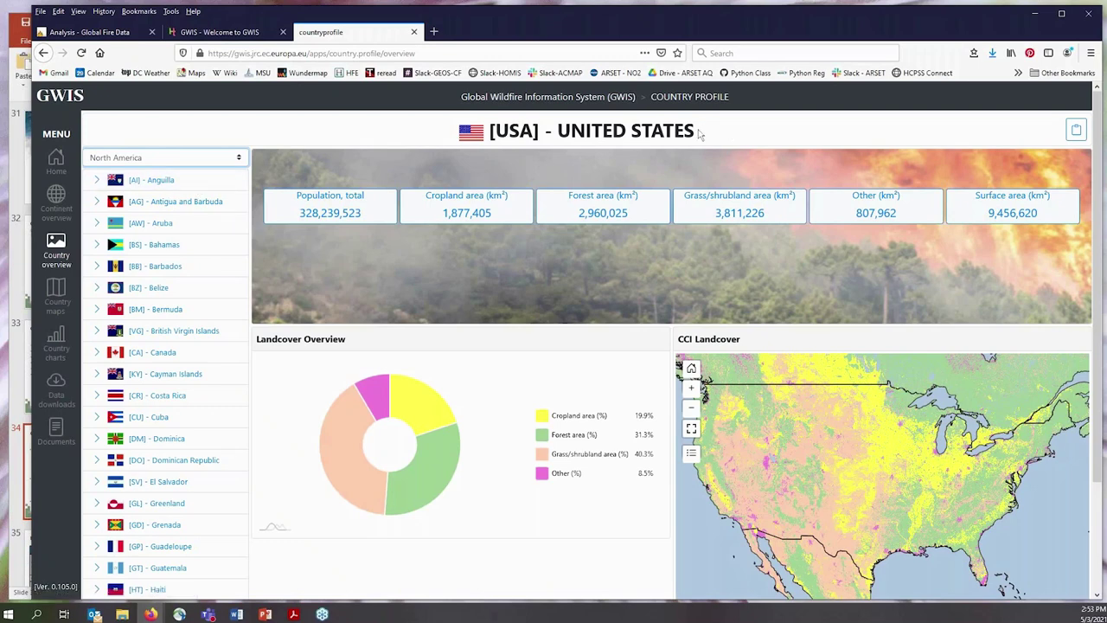
- Expand the United States in the country list and show the land cover overview for California
scroll(186, 268, down, 5)
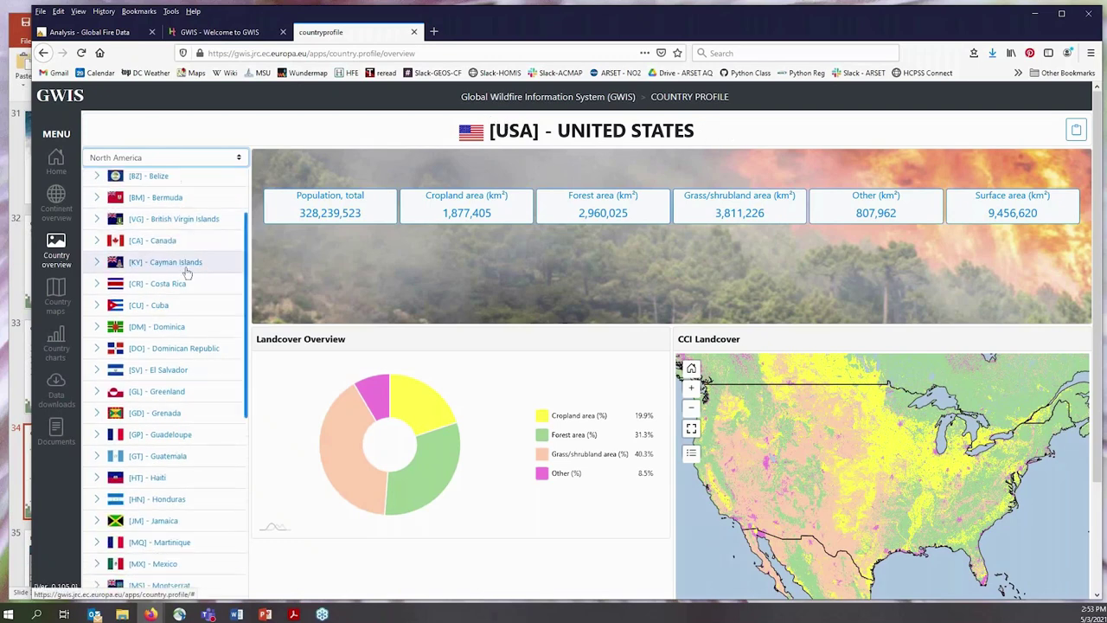
scroll(186, 274, down, 4)
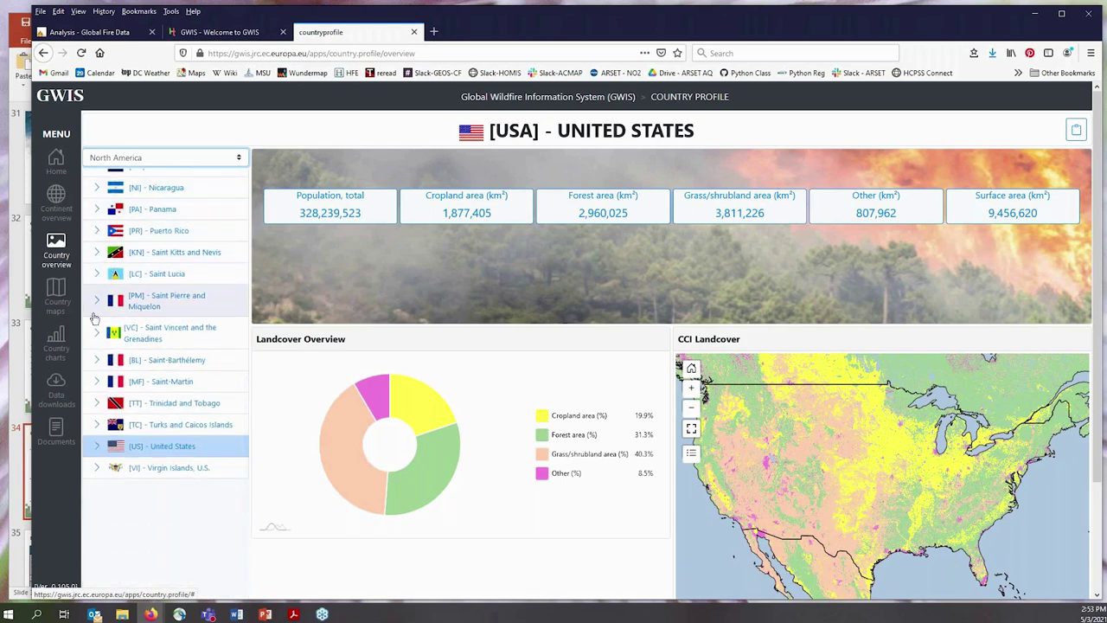
click(97, 448)
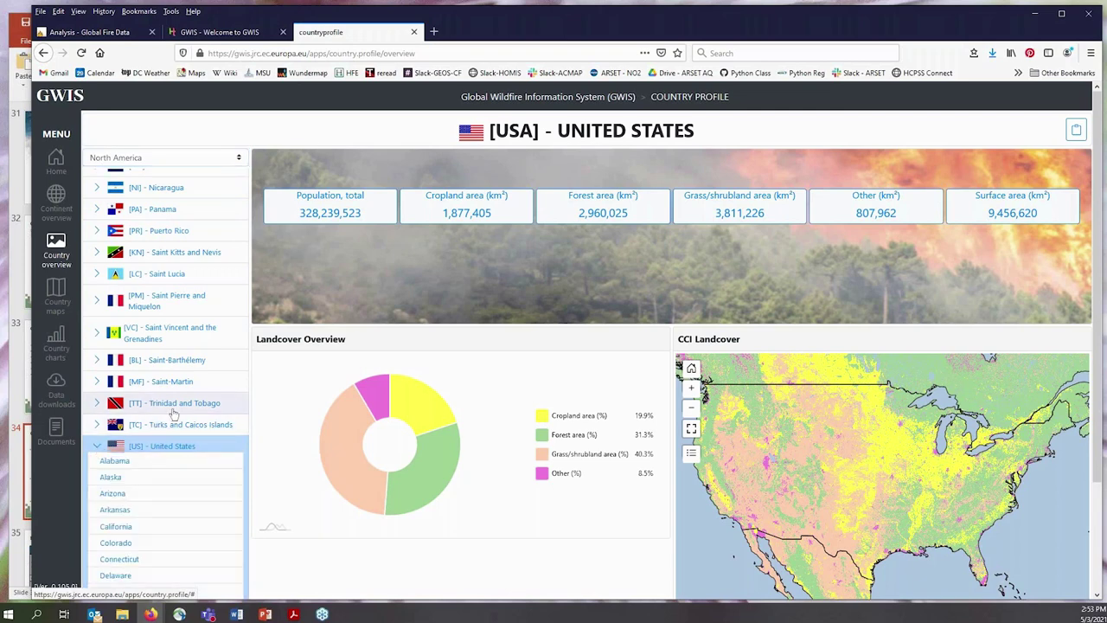
scroll(184, 493, down, 1)
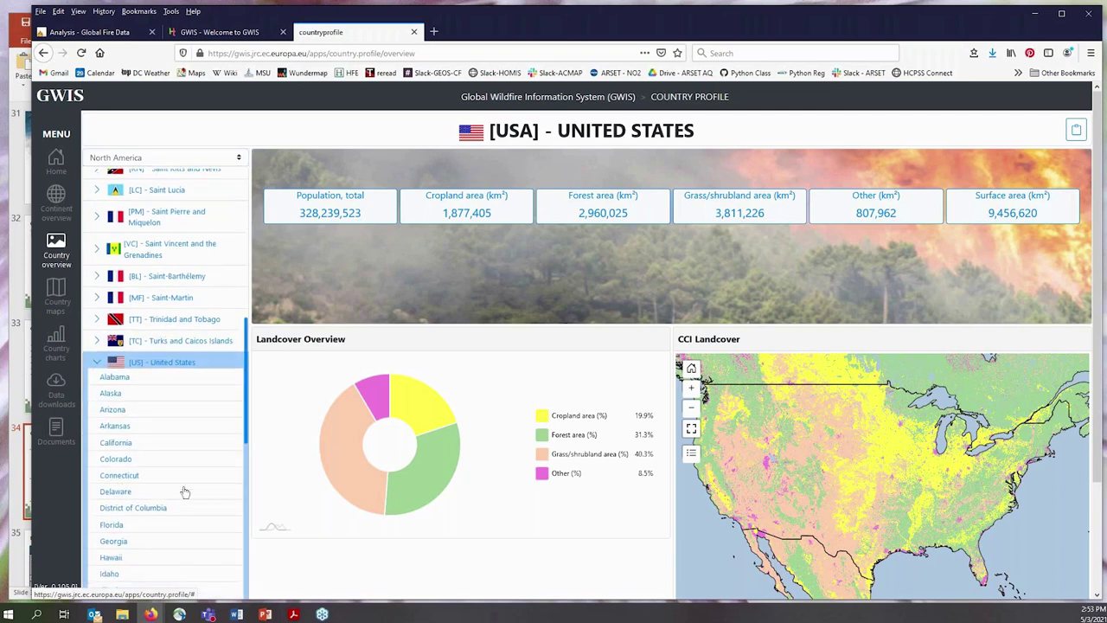
scroll(184, 492, down, 2)
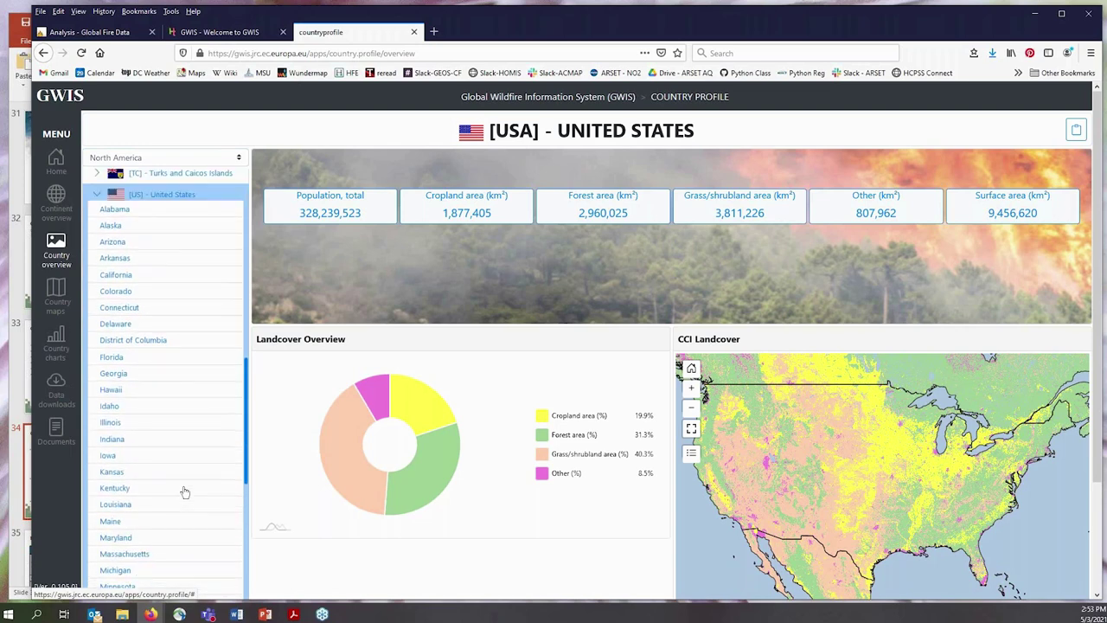
scroll(184, 492, down, 1)
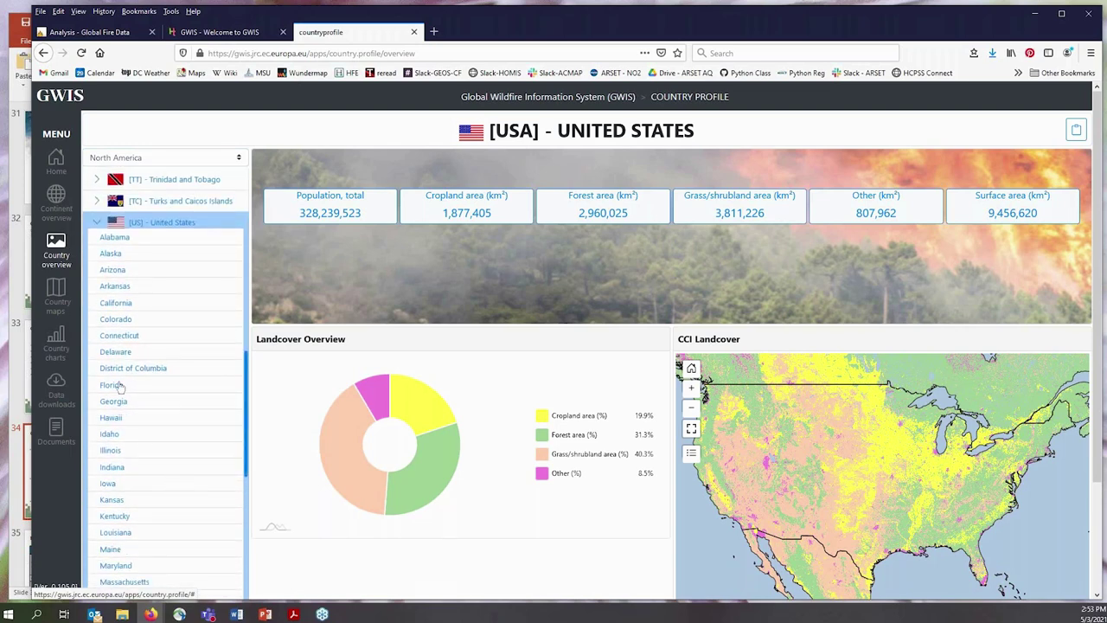
click(120, 305)
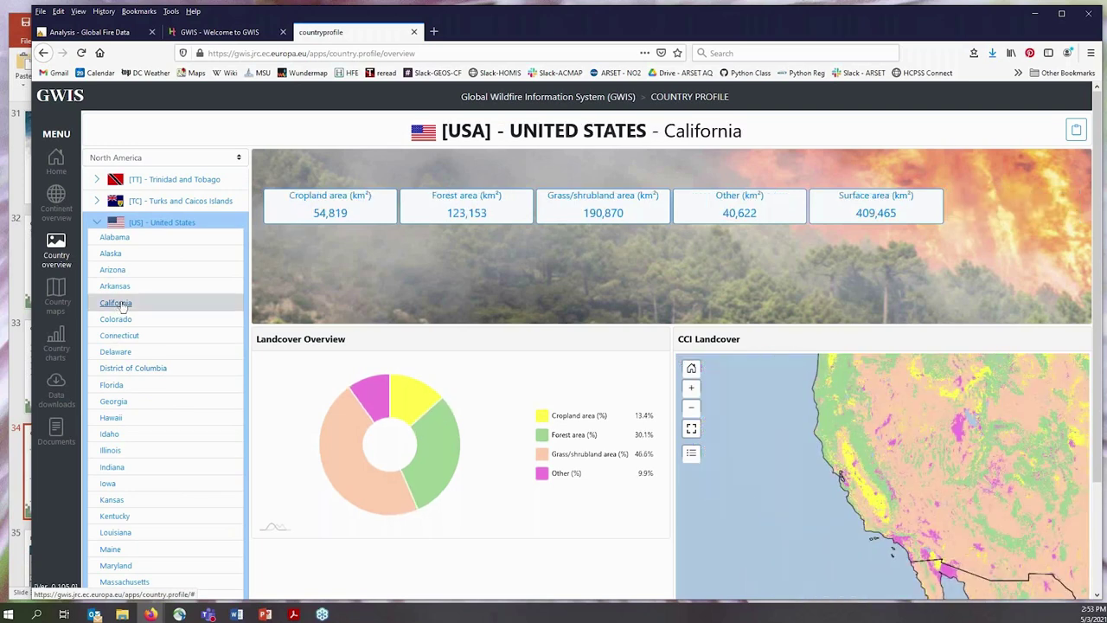
mouse_move(447, 446)
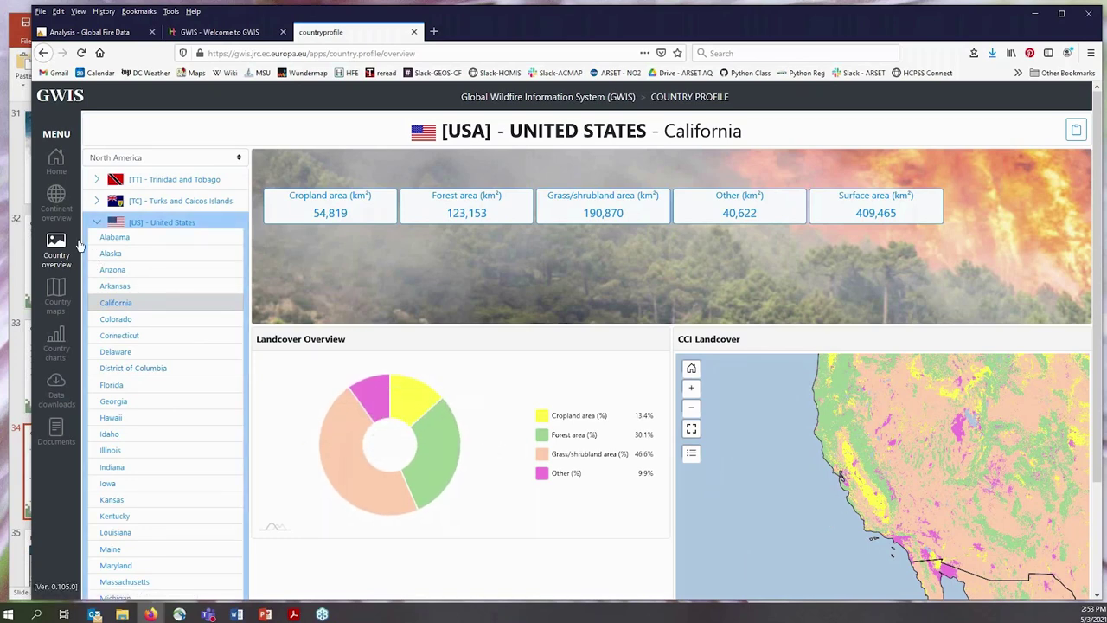
- Open California's country maps and look over the burned area, fire frequency and median day of burning maps
click(57, 301)
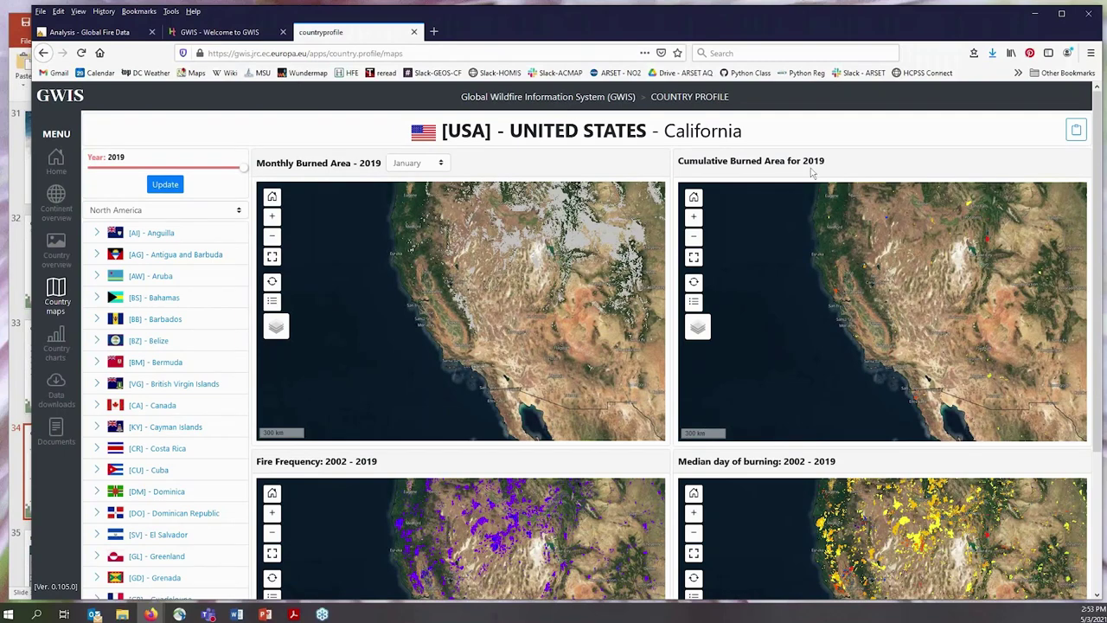
scroll(674, 199, down, 3)
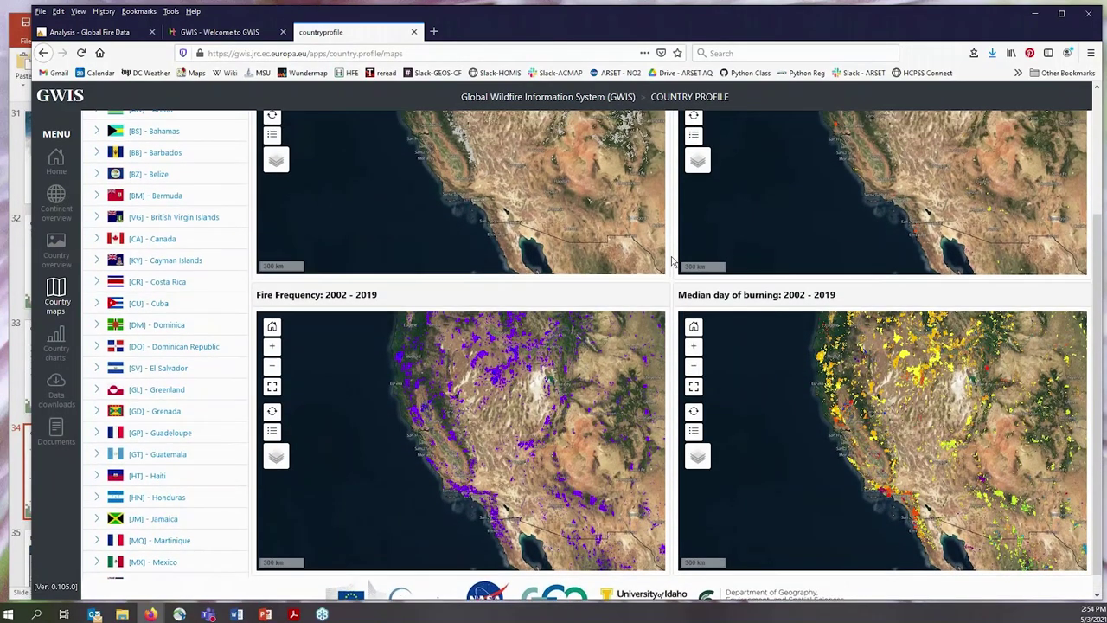
scroll(519, 268, up, 3)
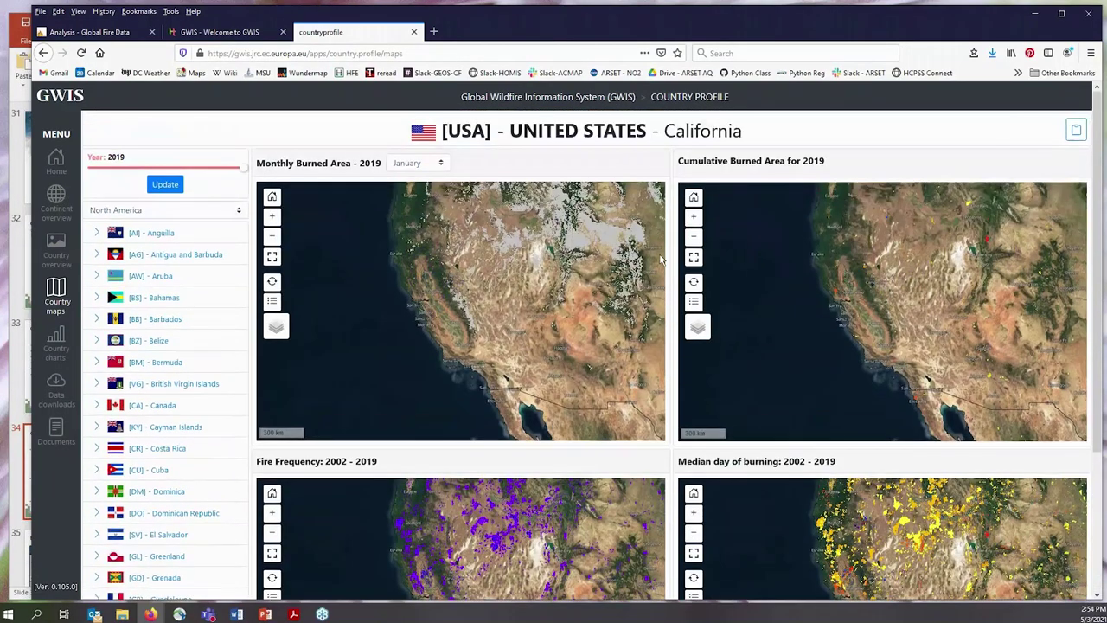
- Open California's country charts and examine the multi-year charts of yearly burned area, number of fires and seasonality for 2002-2019
click(57, 346)
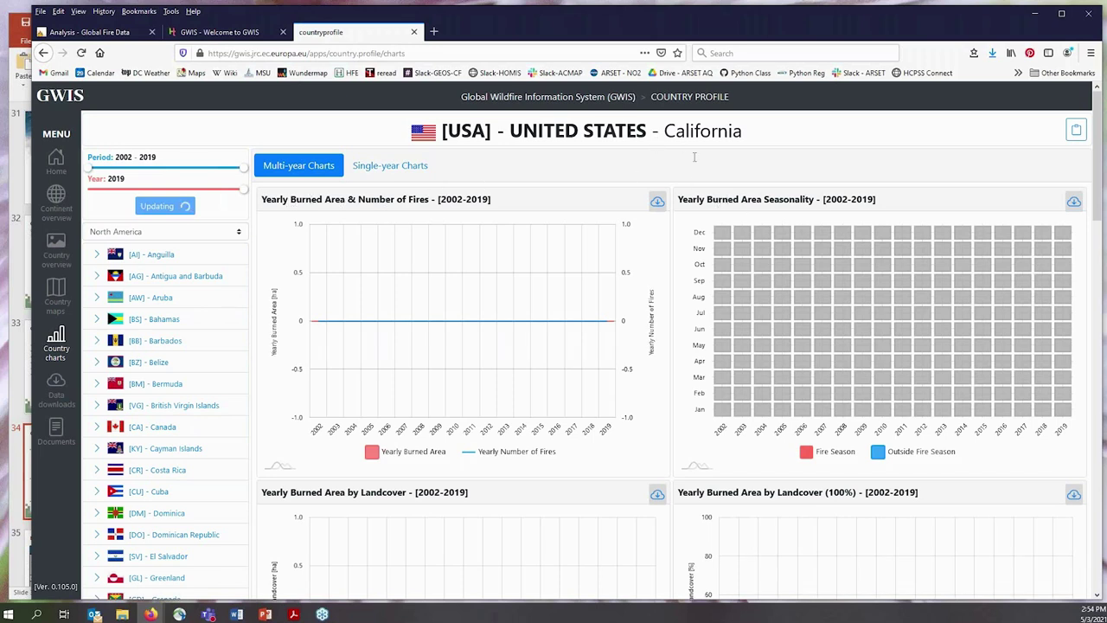
scroll(670, 175, down, 1)
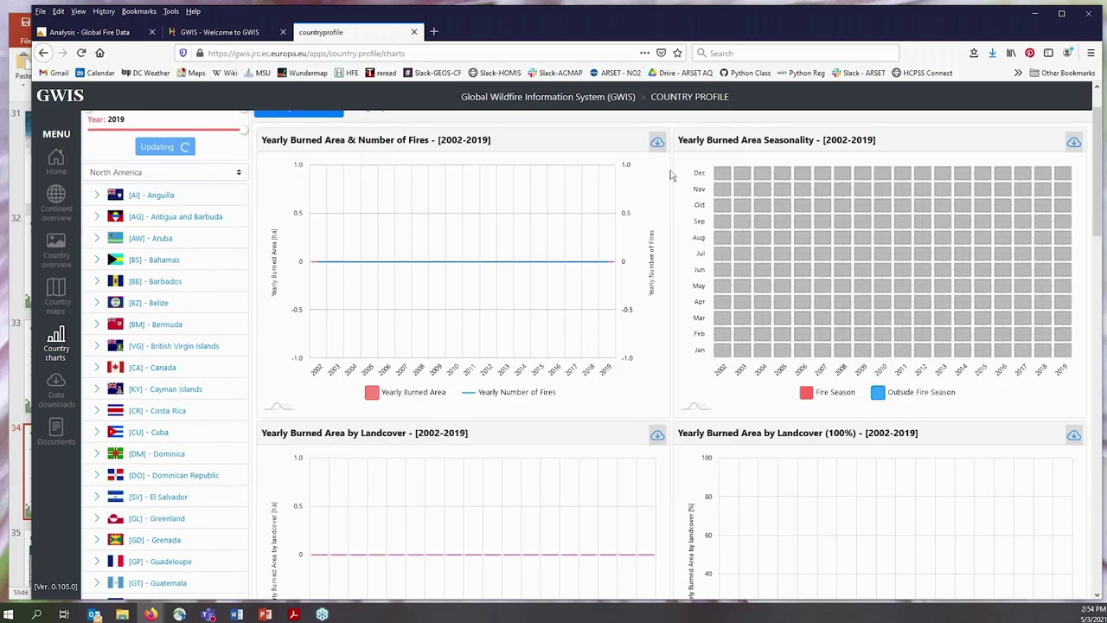
scroll(670, 175, up, 1)
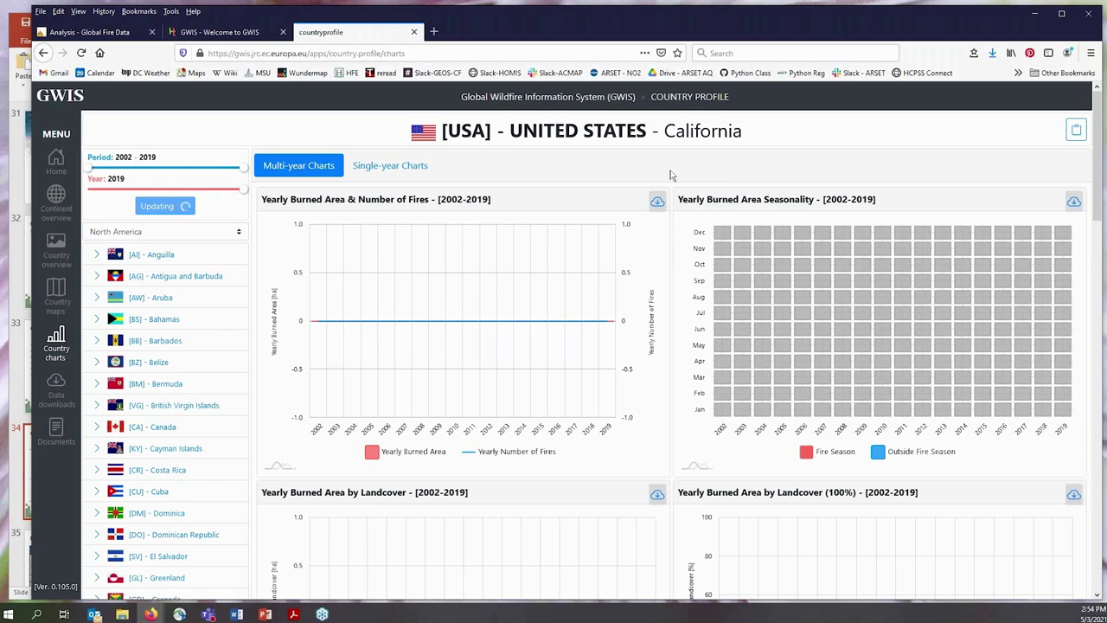
scroll(671, 176, down, 2)
scroll(671, 176, up, 1)
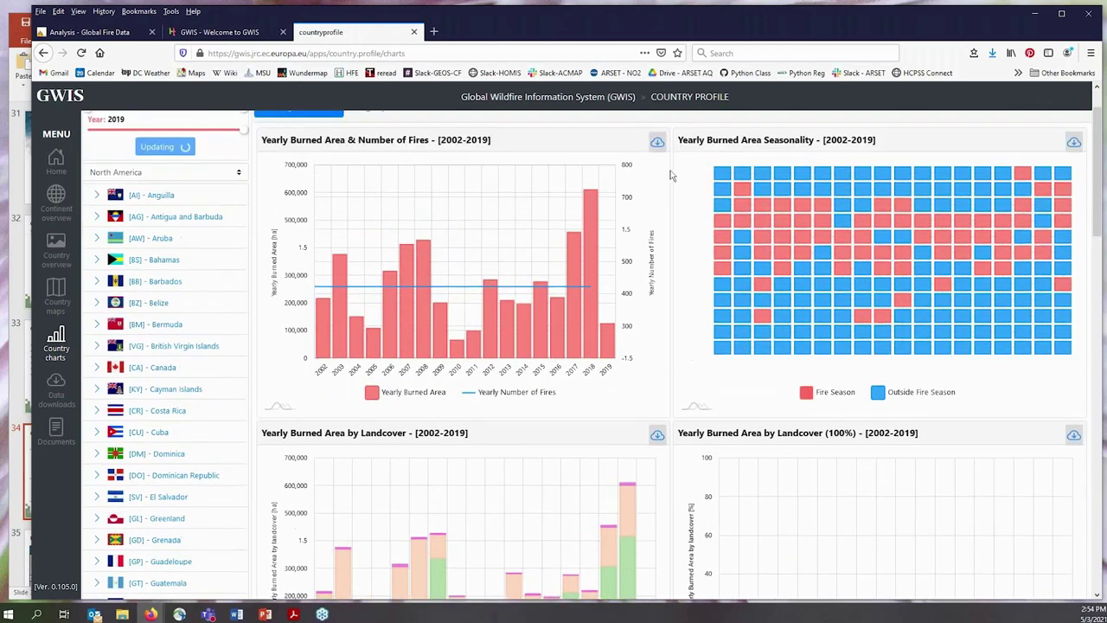
scroll(670, 176, up, 1)
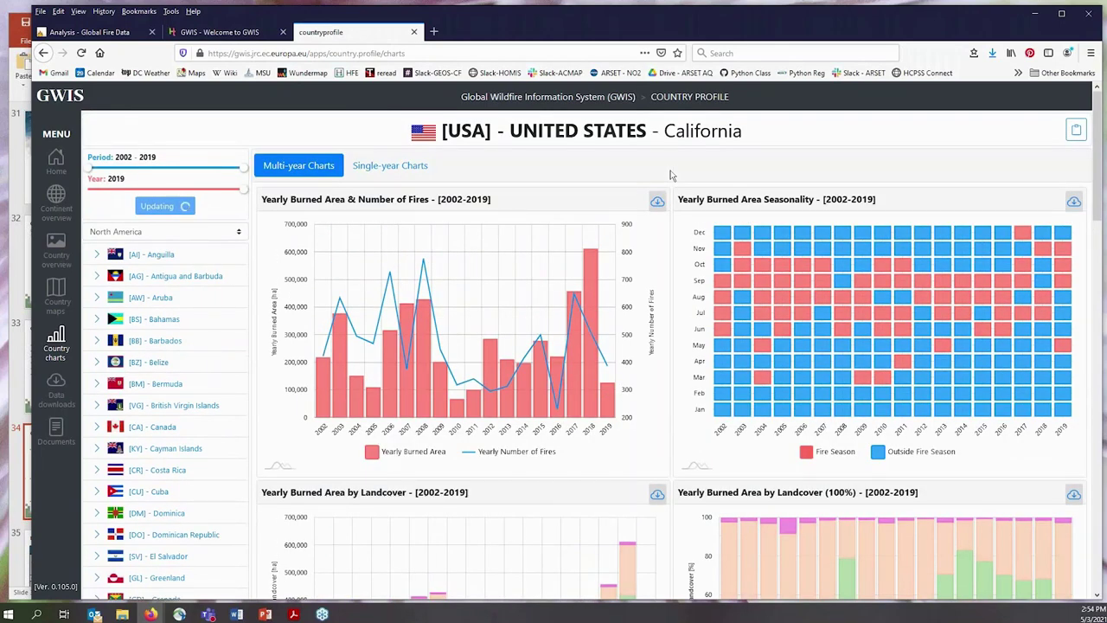
- Examine California's yearly and average monthly burned area charts by landcover, plus the monthly seasonality and historical comparison charts
scroll(671, 175, down, 4)
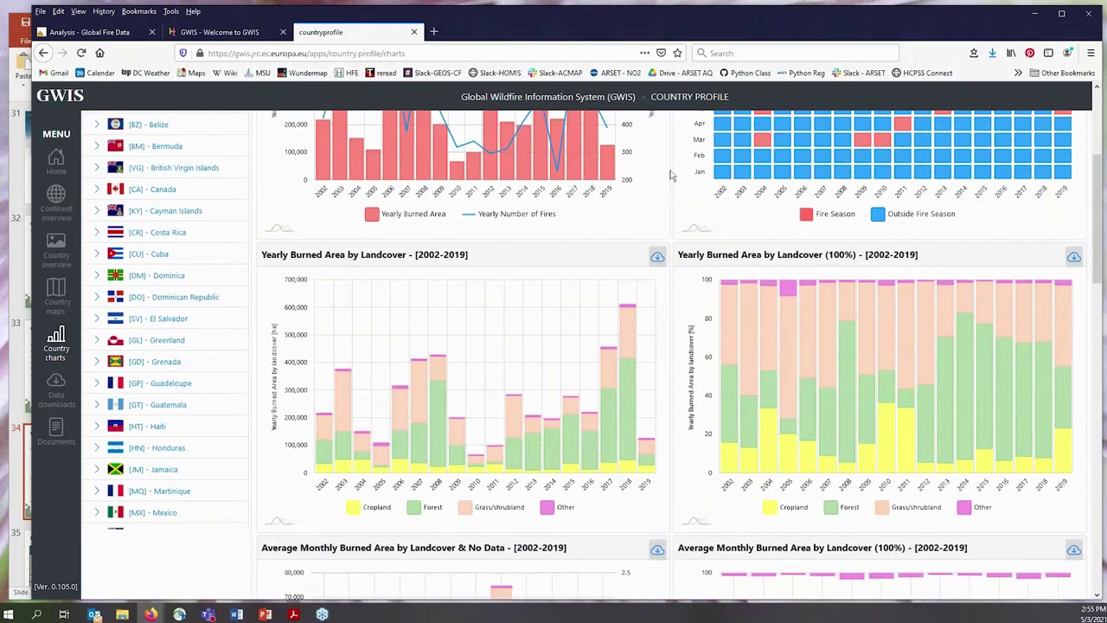
scroll(671, 176, down, 3)
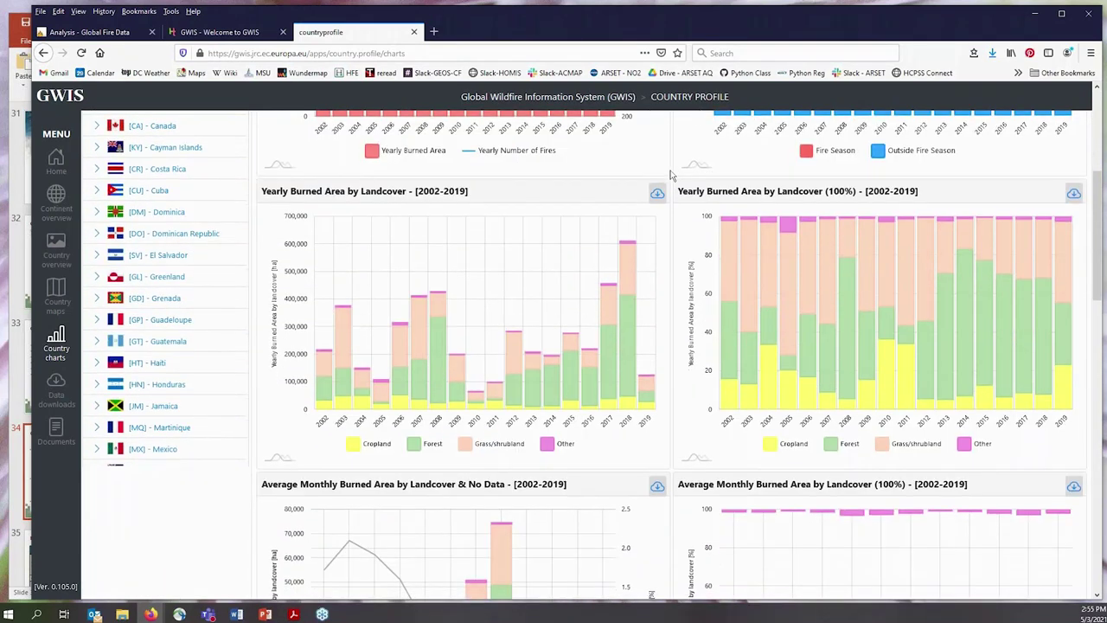
scroll(670, 176, down, 3)
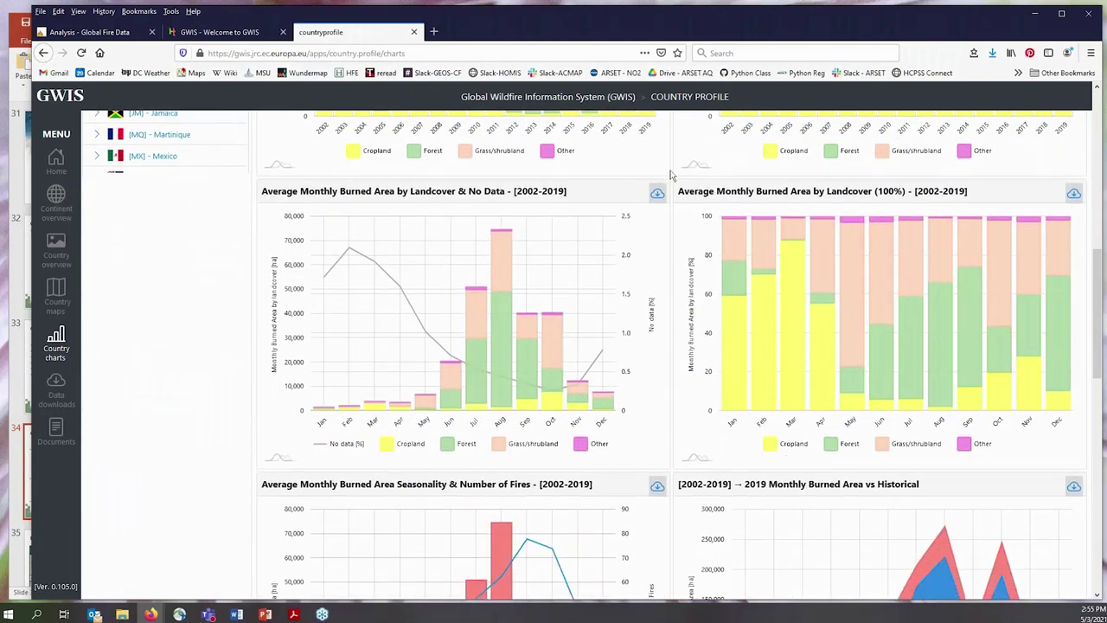
scroll(670, 176, down, 4)
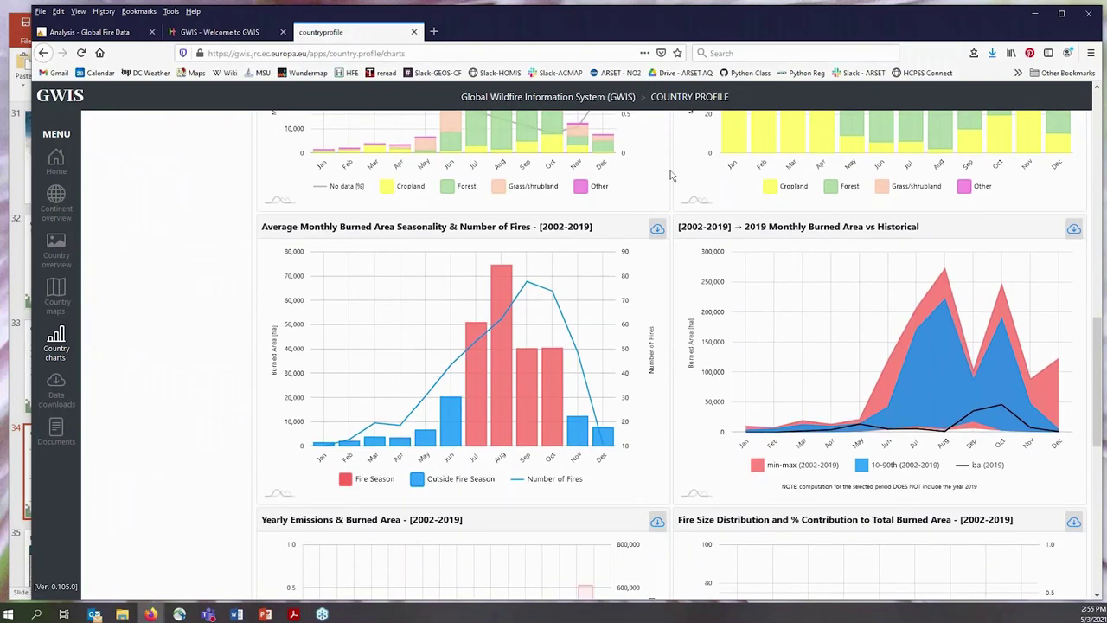
scroll(670, 175, down, 1)
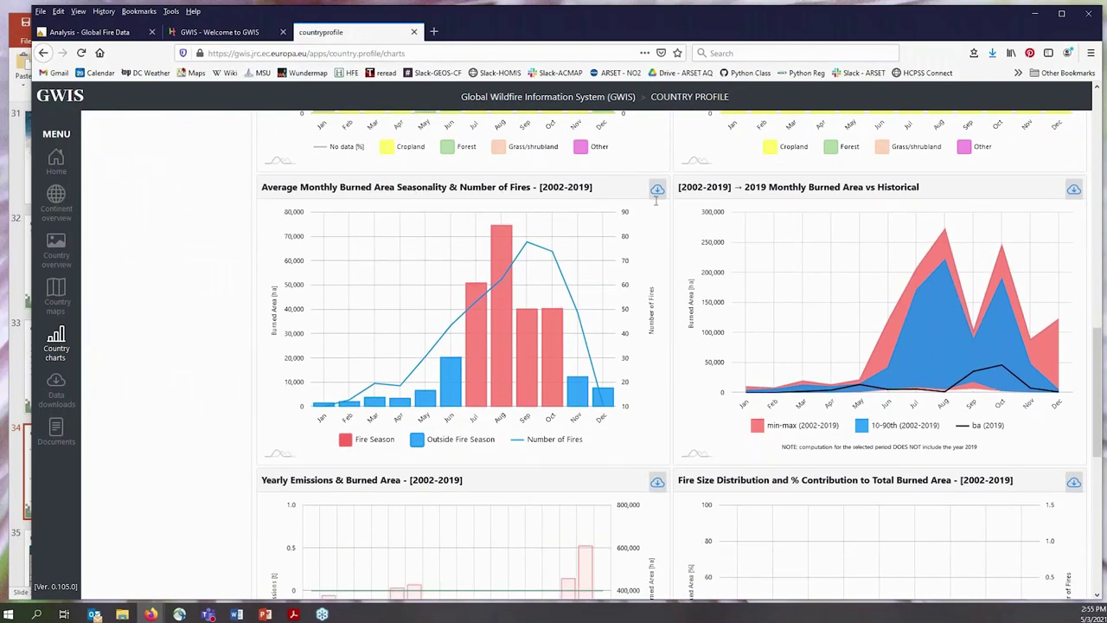
mouse_move(676, 194)
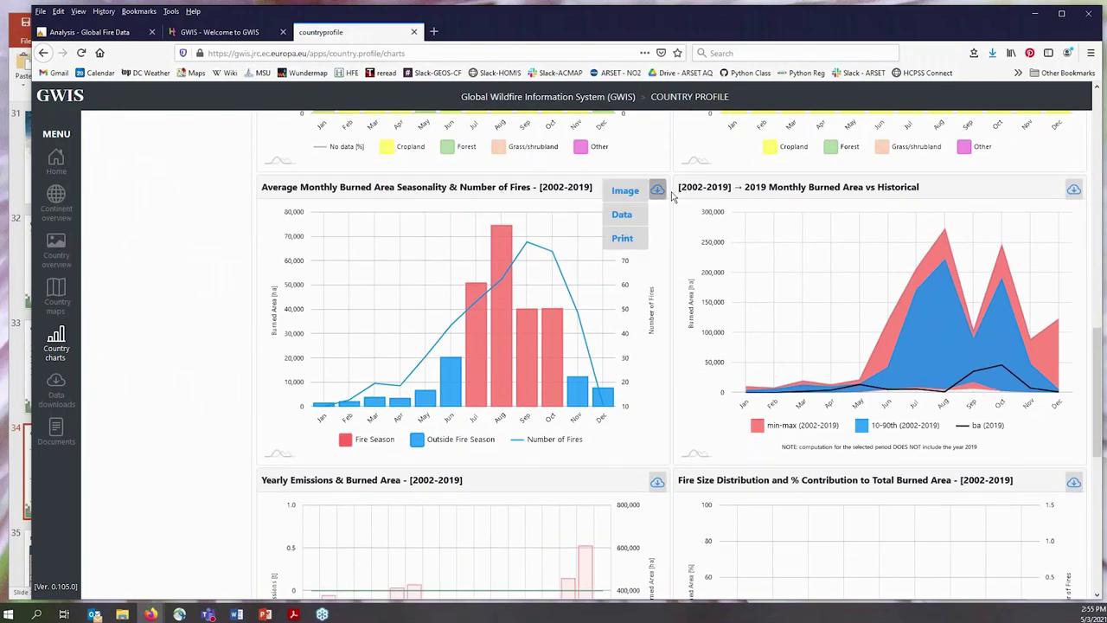
- Review the yearly emissions, fire size distribution and average monthly fire size charts, then return to the start of the charts
scroll(673, 196, down, 3)
scroll(673, 196, down, 5)
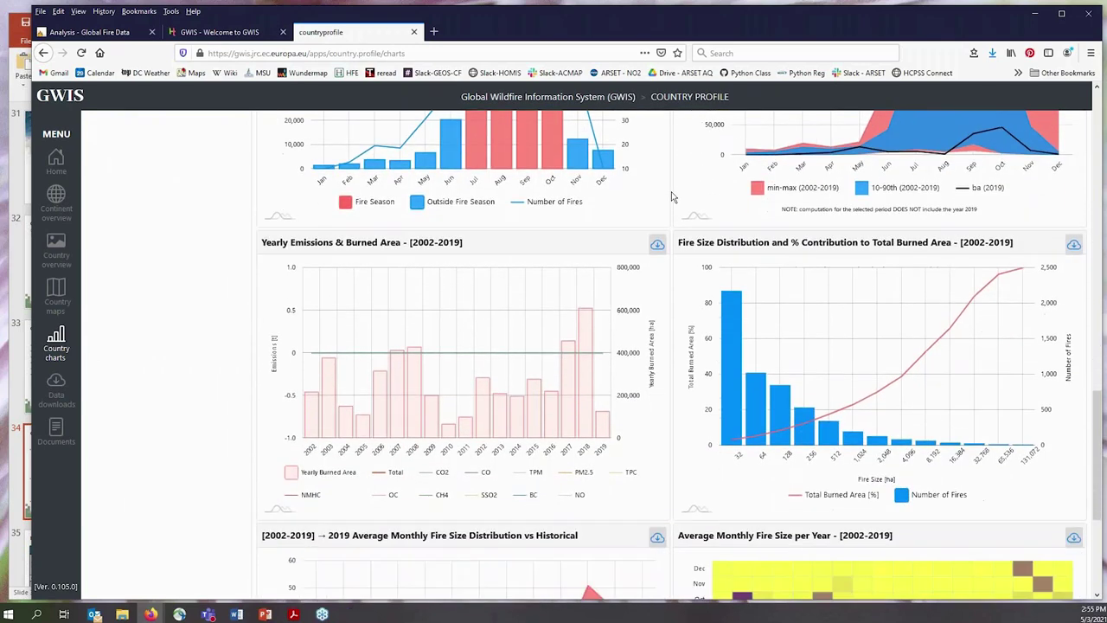
scroll(673, 198, down, 1)
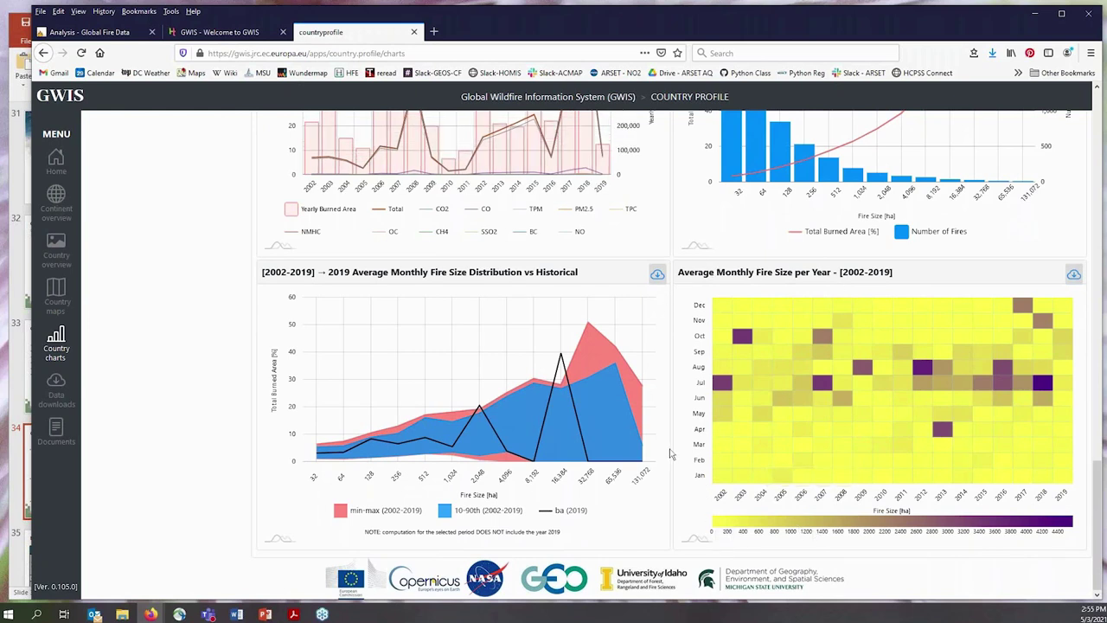
scroll(670, 453, up, 4)
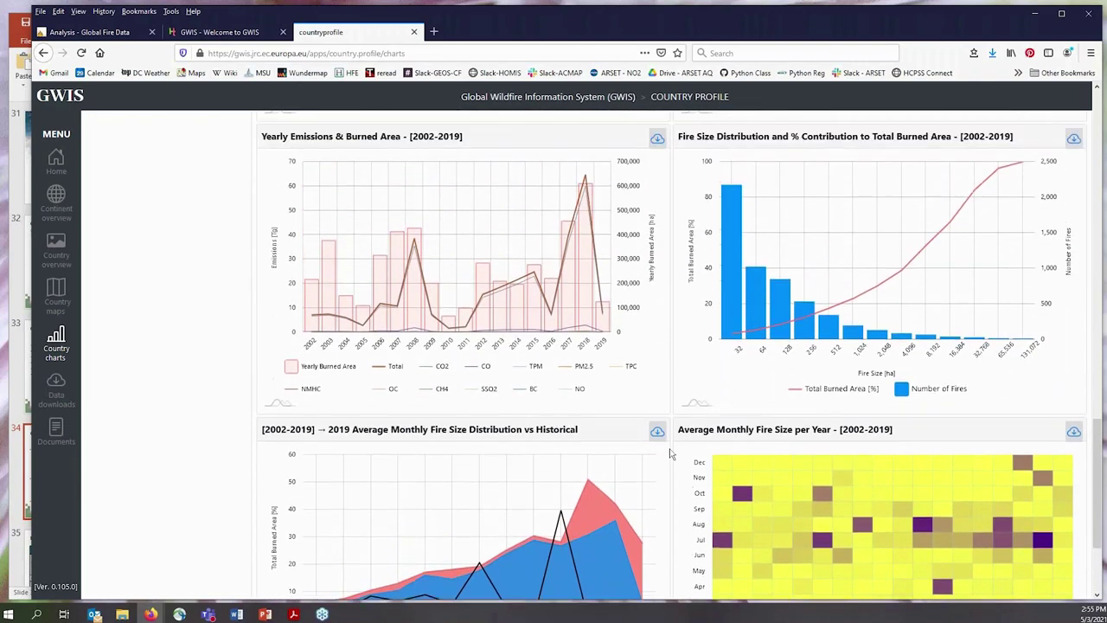
scroll(669, 453, up, 12)
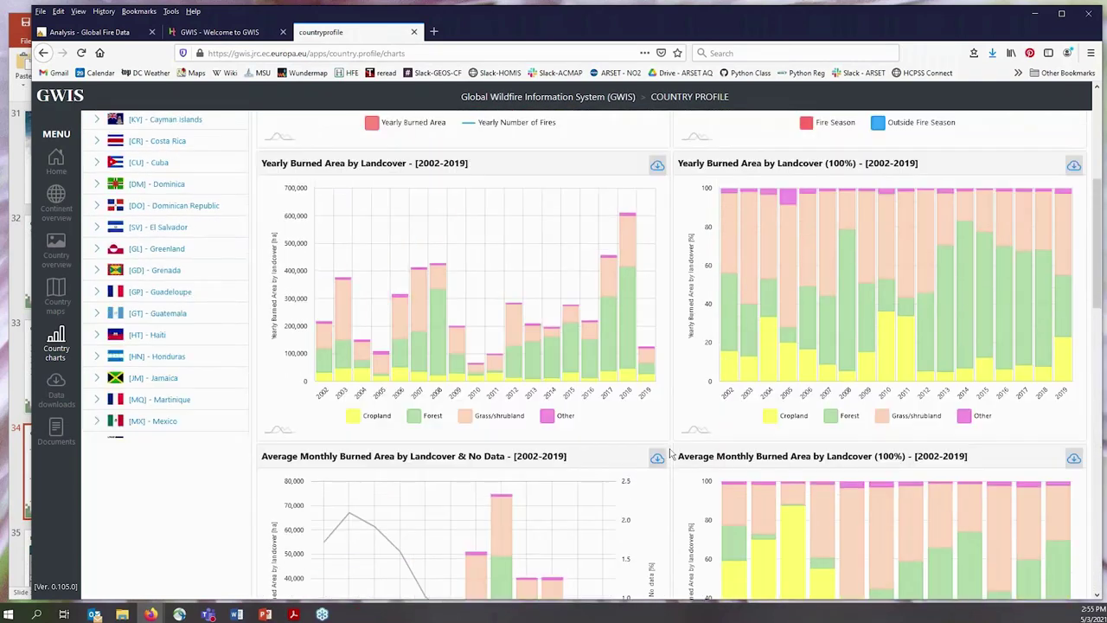
scroll(669, 454, up, 1)
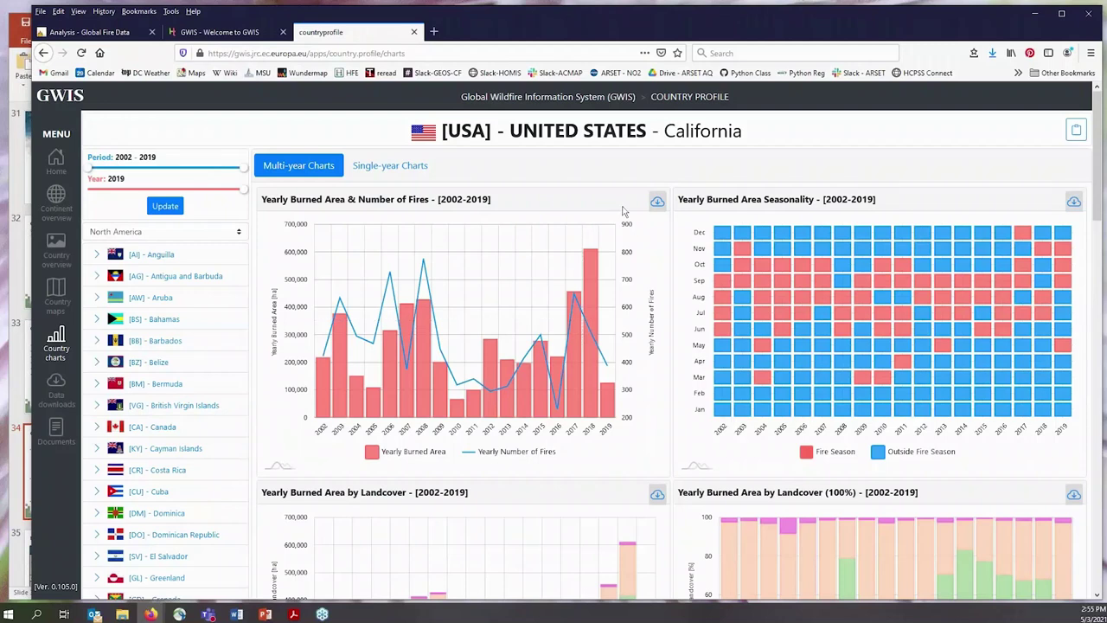
- Show the download options for the Yearly Burned Area & Number of Fires chart
click(657, 204)
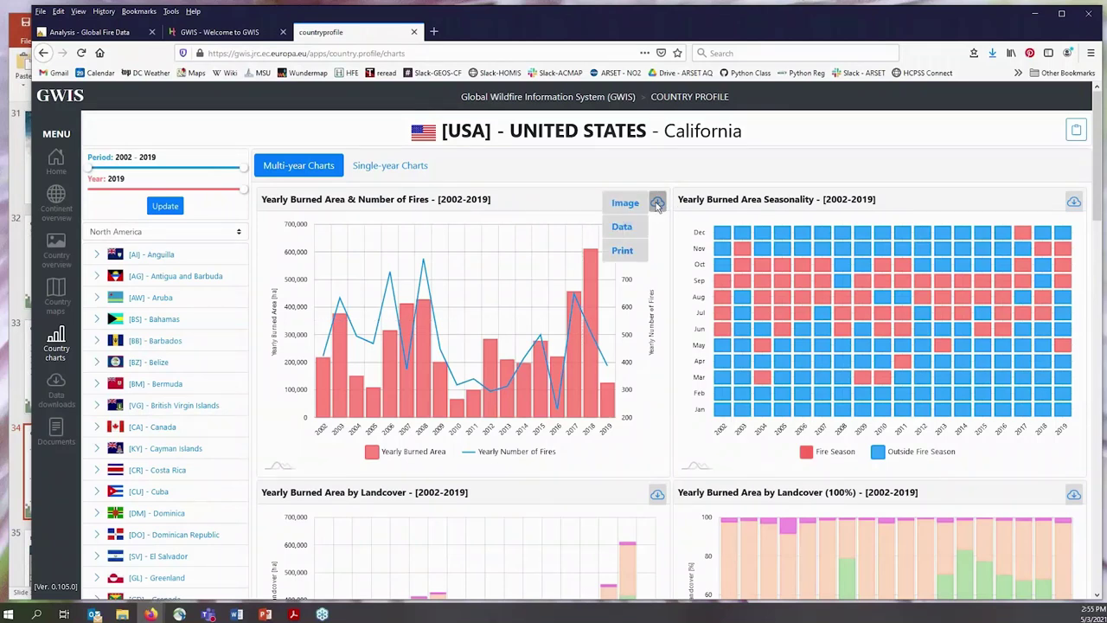
mouse_move(634, 208)
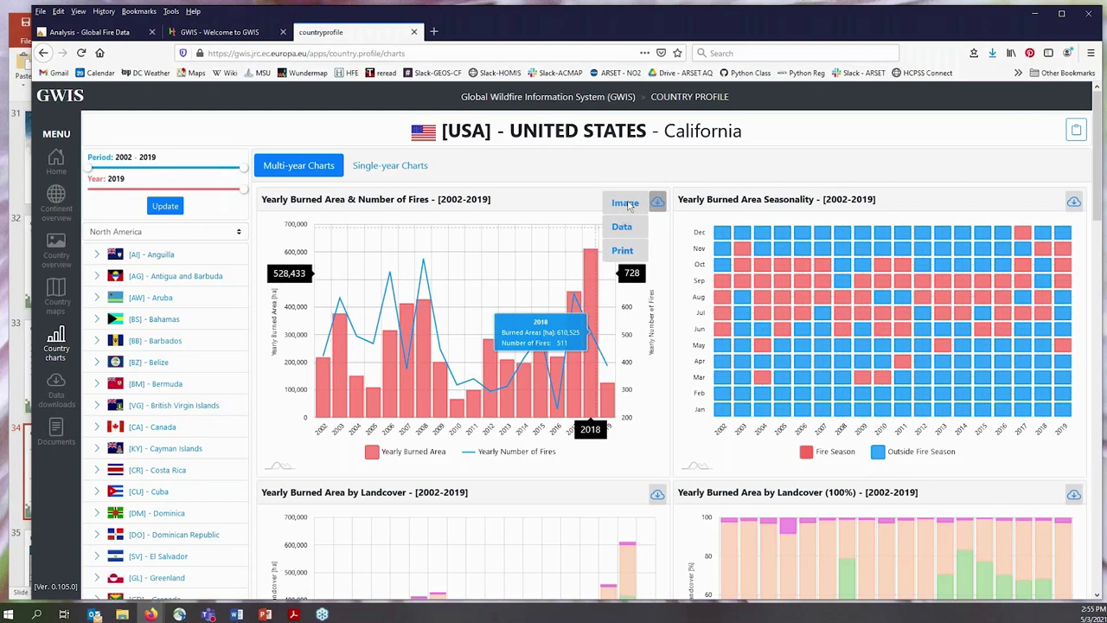
mouse_move(626, 229)
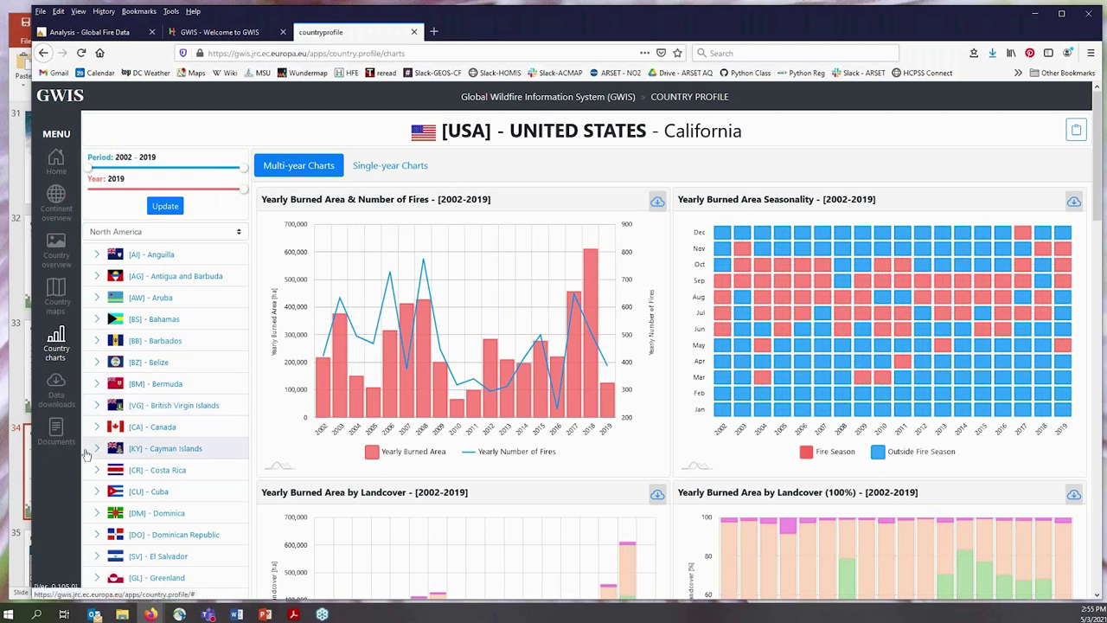
click(329, 53)
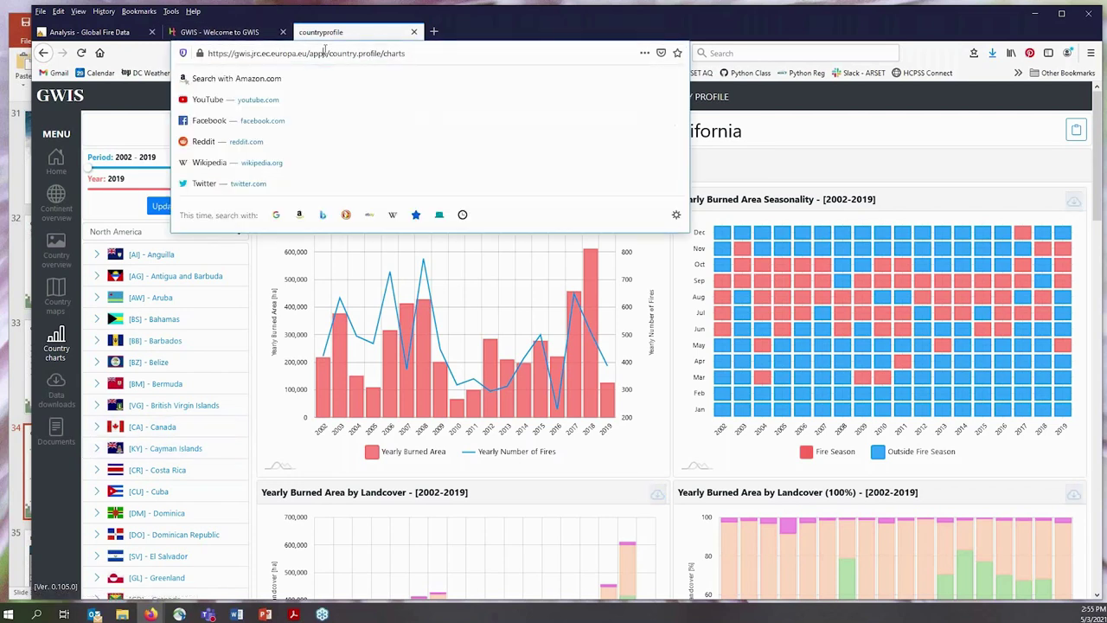
click(55, 164)
click(55, 165)
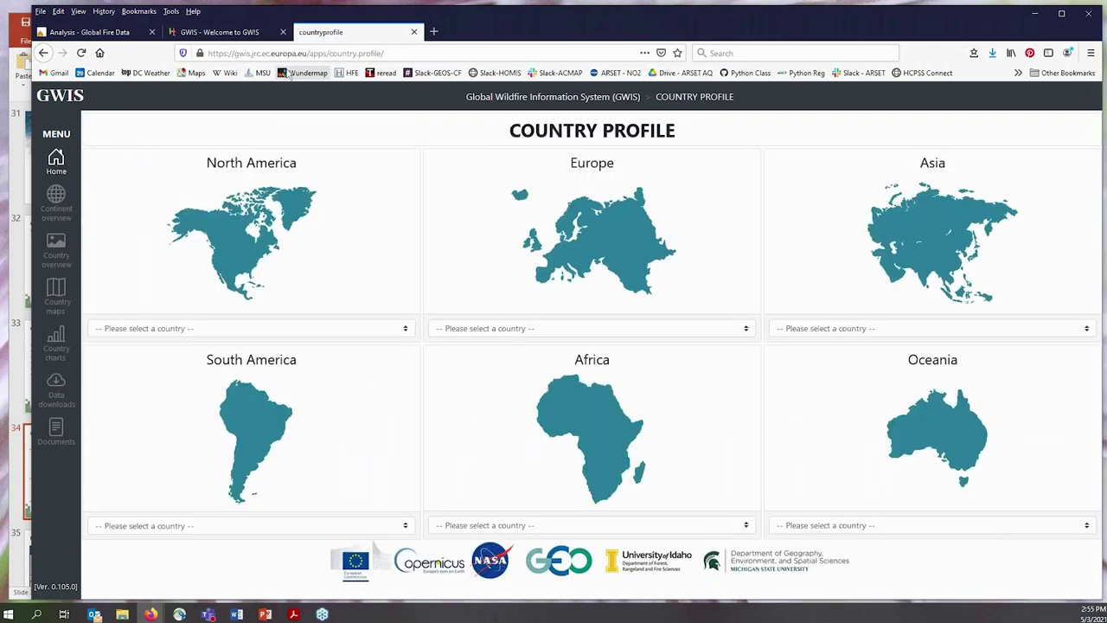
click(312, 53)
click(312, 53)
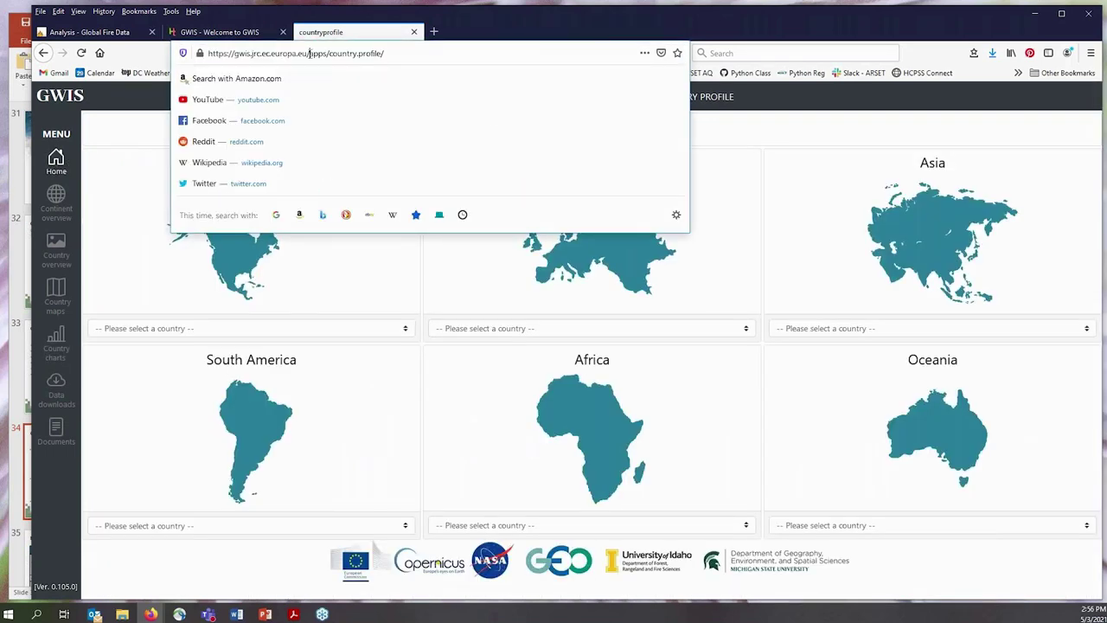
drag(310, 53, 443, 49)
key(BackSpace)
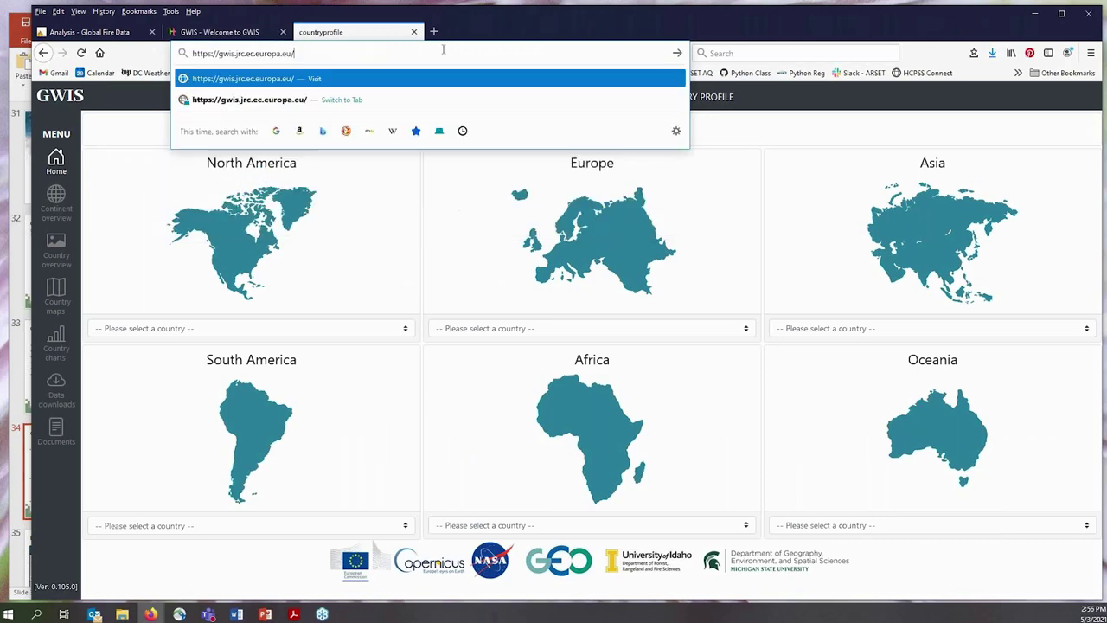
key(Return)
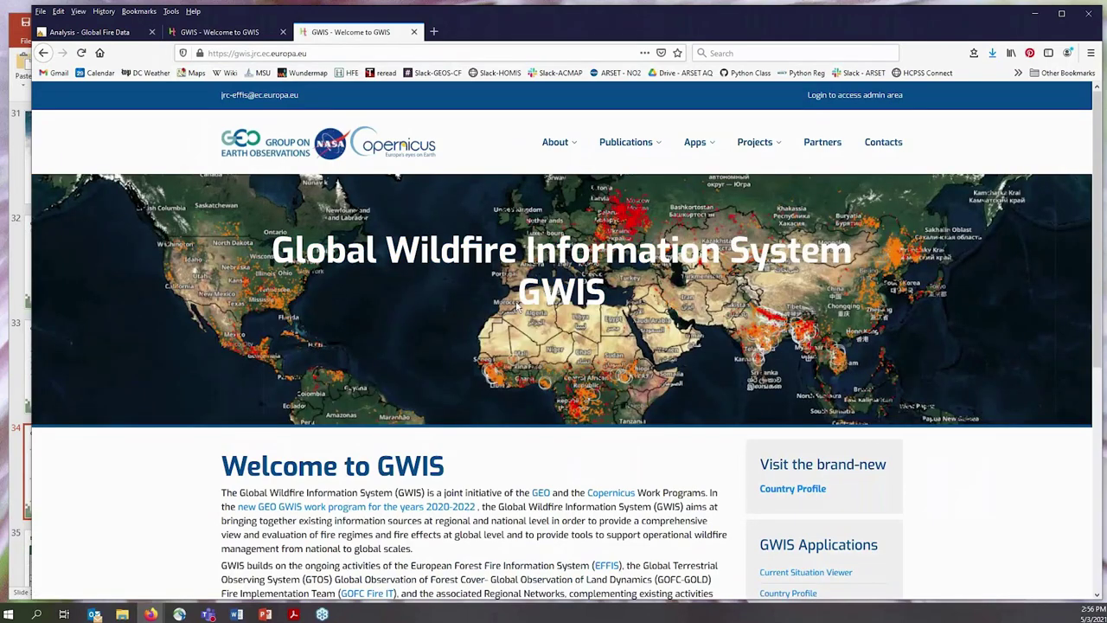
- Open the Current Situation Viewer application from the GWIS welcome page and center its map on California
scroll(562, 346, down, 5)
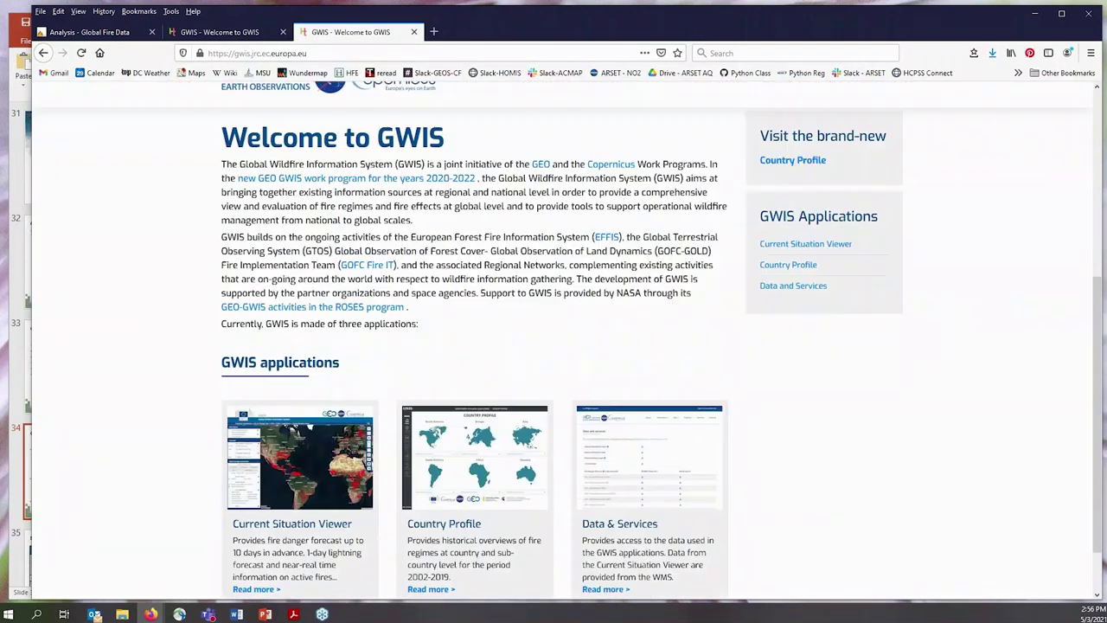
click(291, 463)
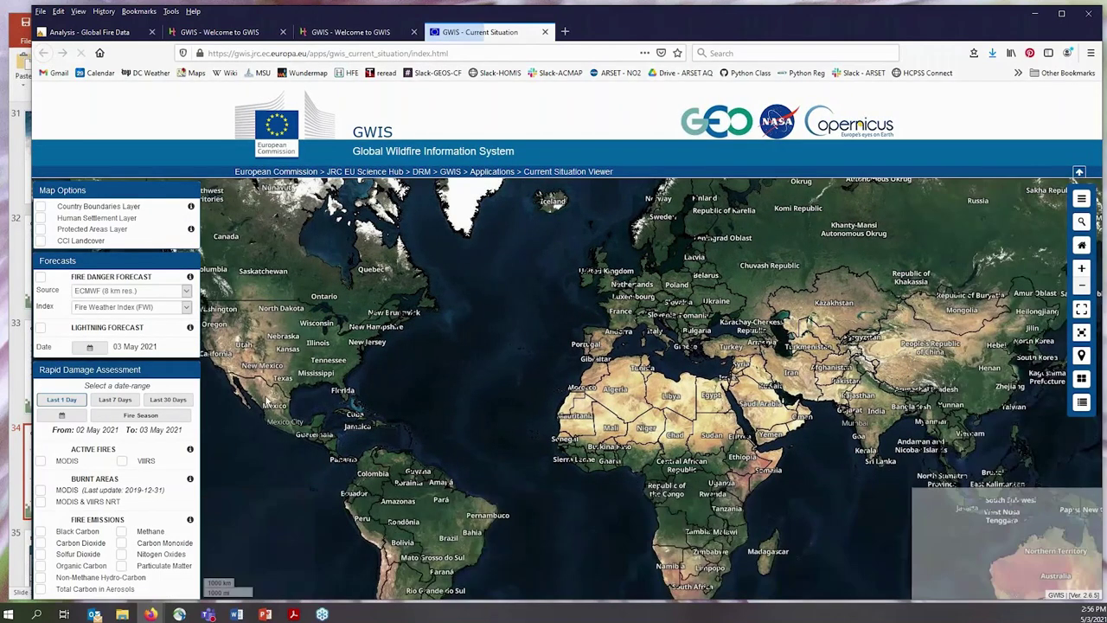
drag(333, 350, 483, 381)
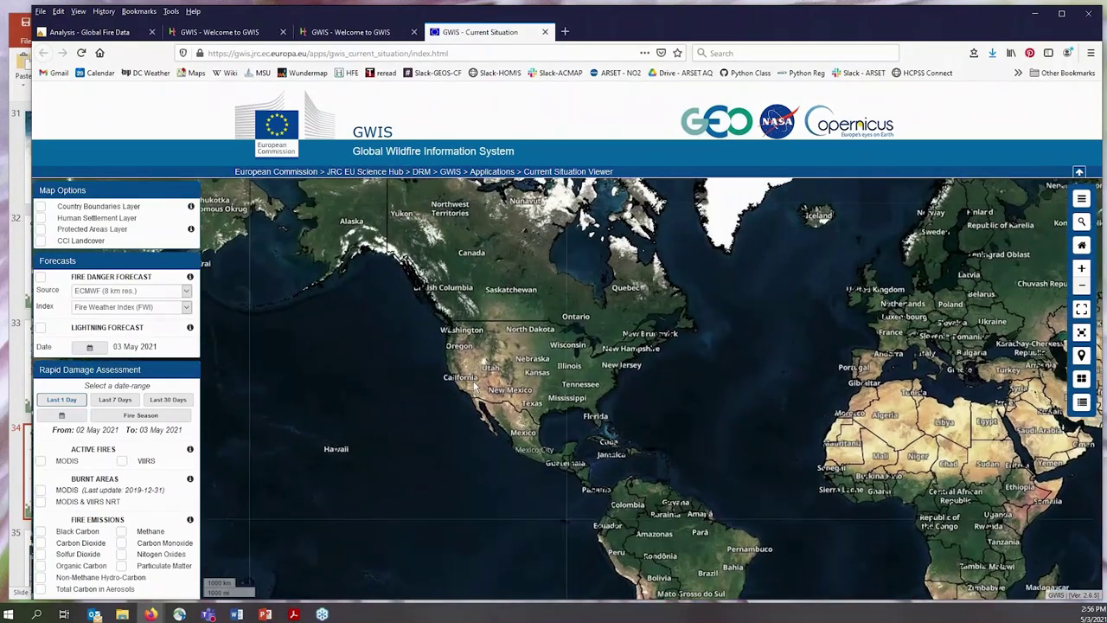
scroll(474, 386, up, 1)
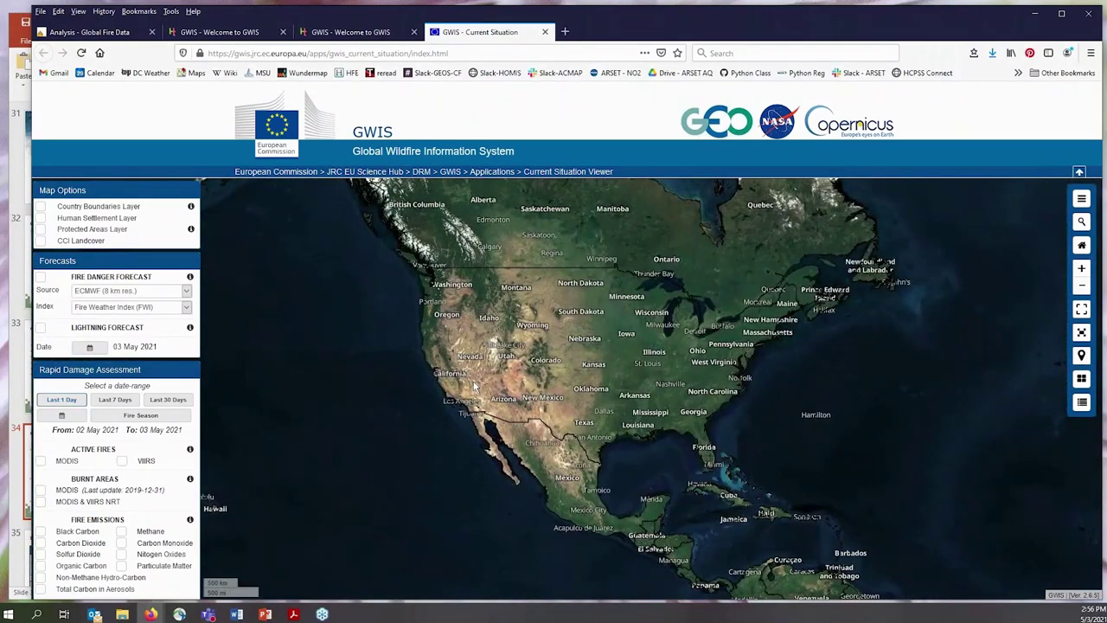
scroll(484, 391, up, 2)
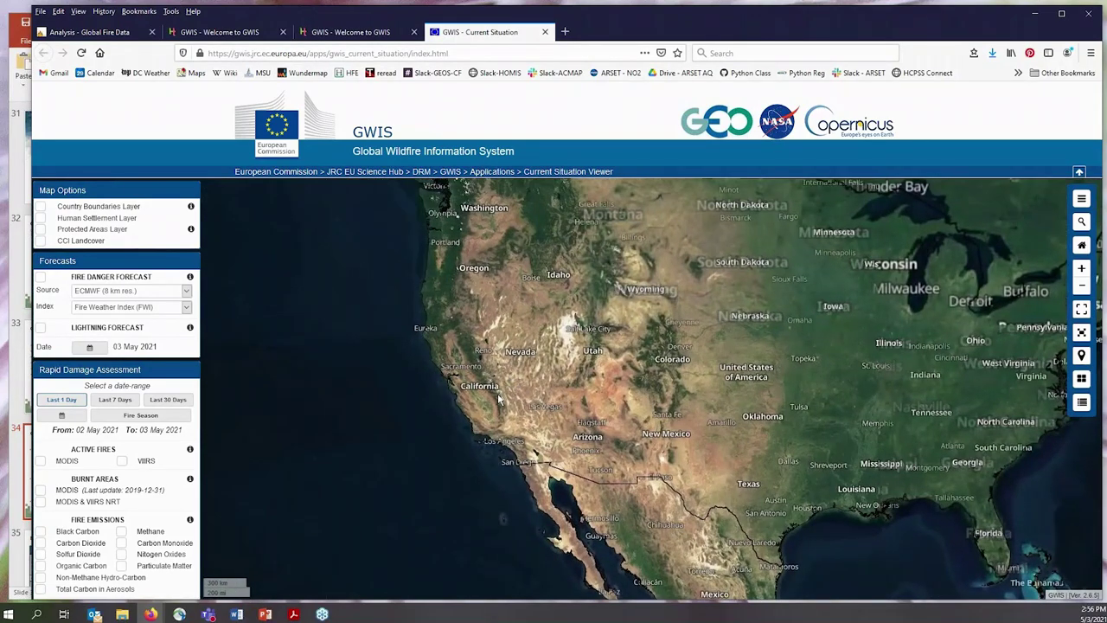
scroll(487, 383, up, 1)
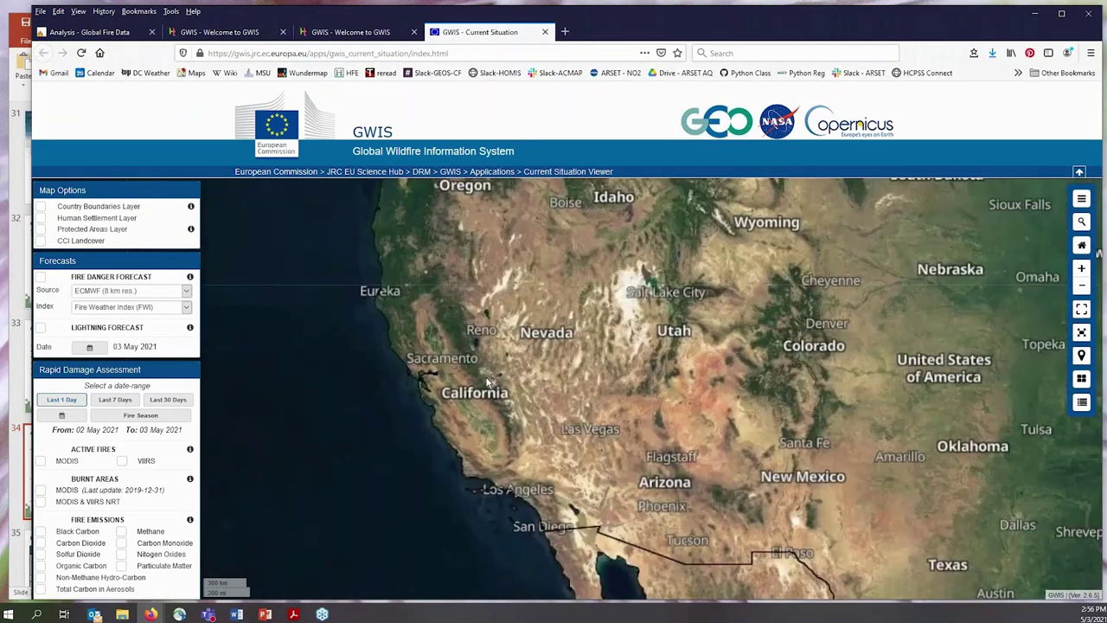
drag(519, 359, 551, 319)
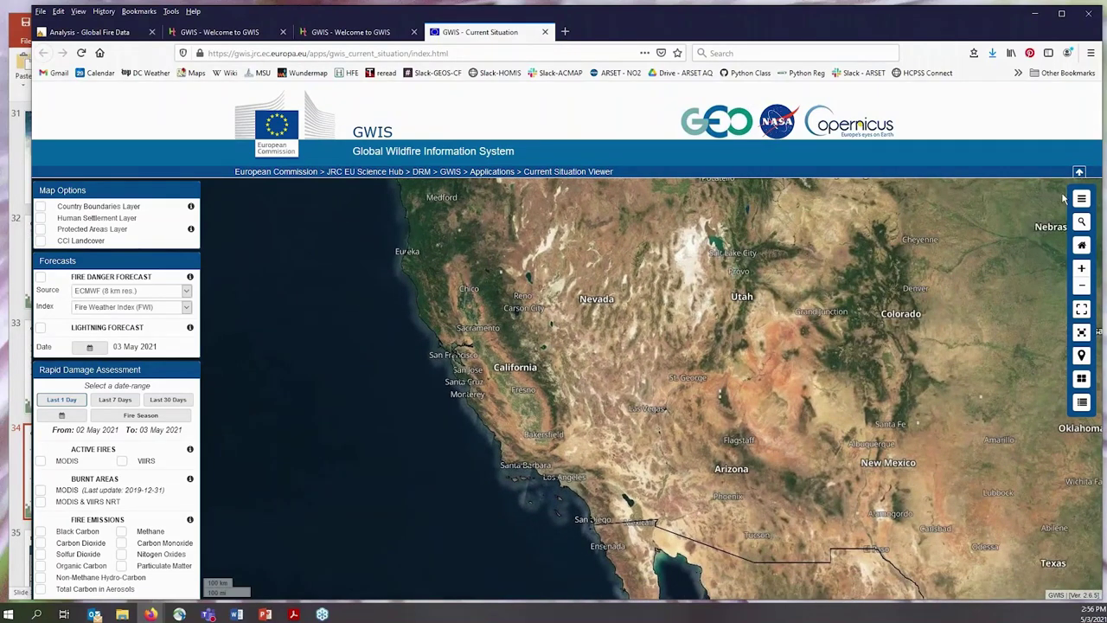
- Change the map's background to Streets and hide the background choices
click(1081, 379)
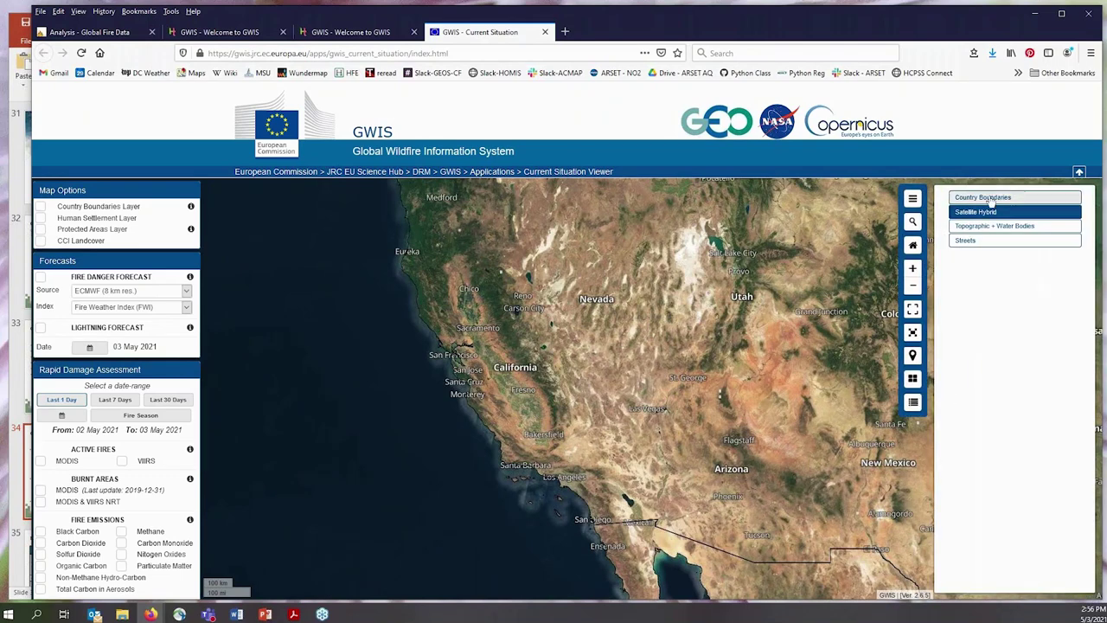
click(968, 242)
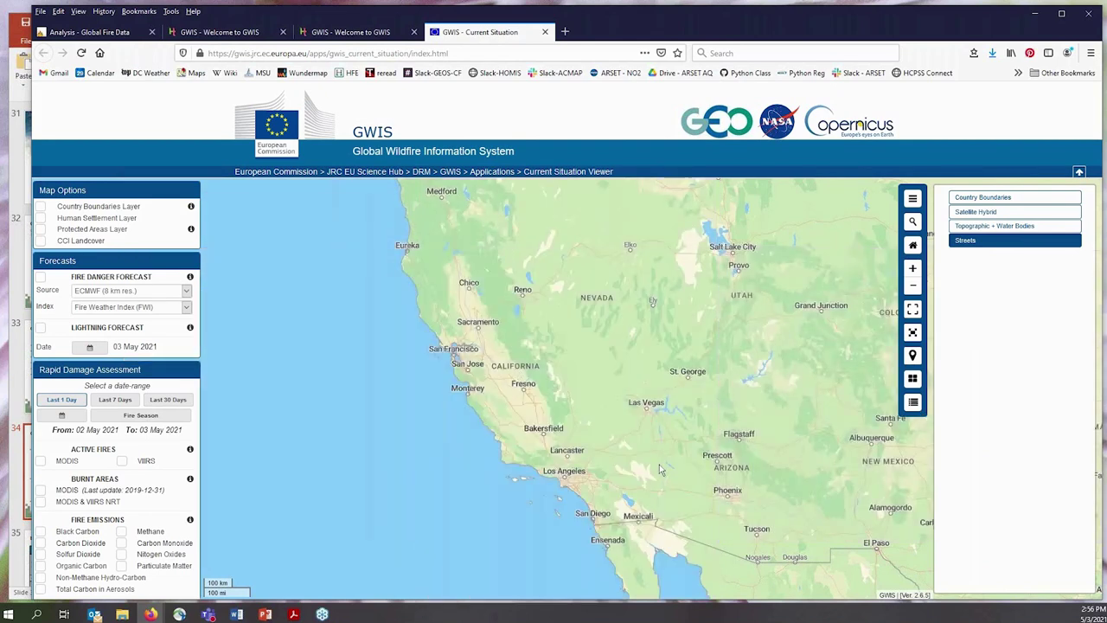
click(913, 381)
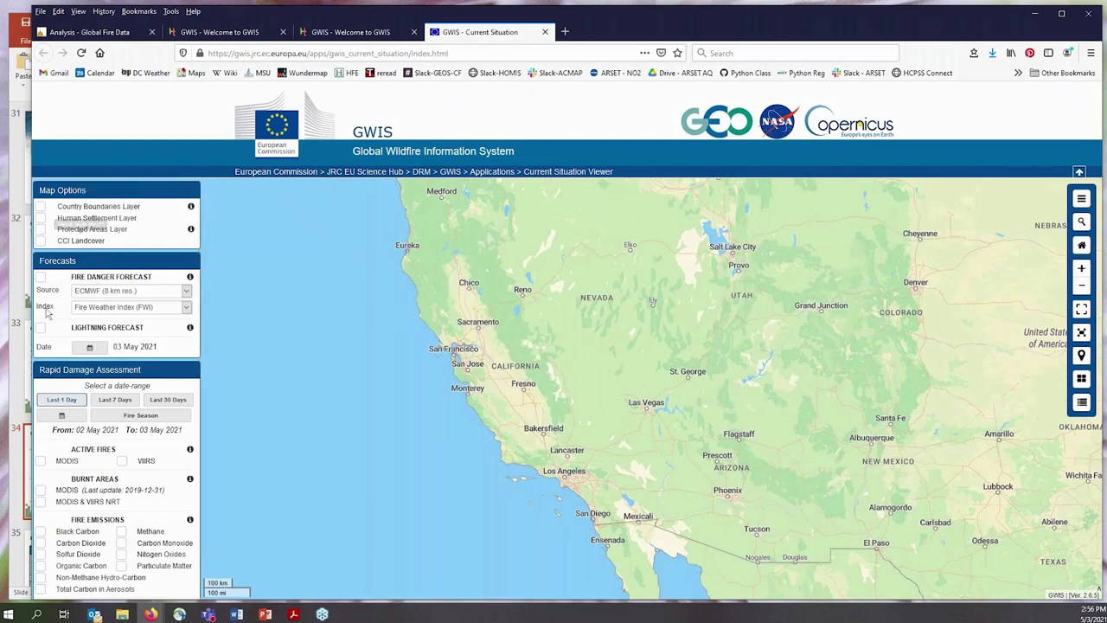
- Set the Rapid Damage Assessment date range from 01 Sep 2020 to 30 Sep 2020
scroll(99, 461, down, 1)
scroll(100, 461, down, 1)
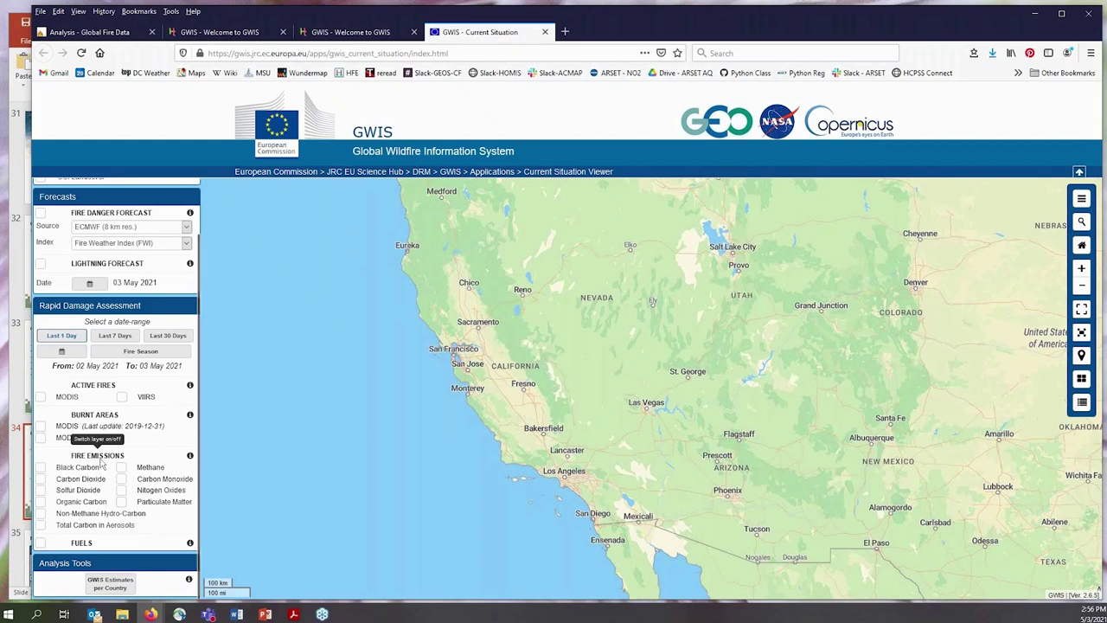
scroll(102, 464, up, 2)
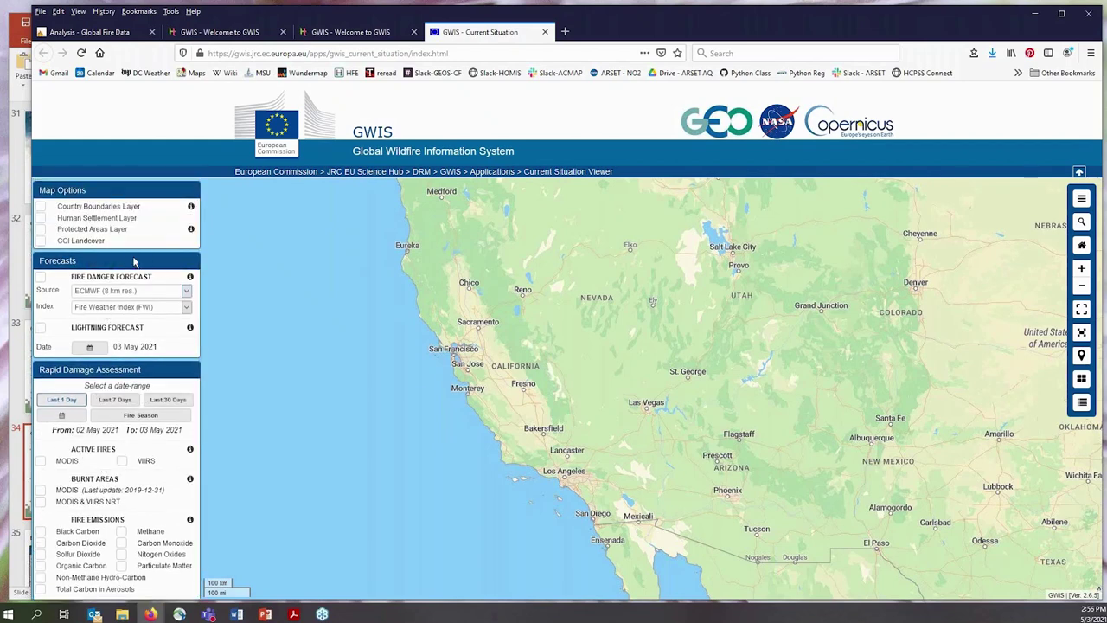
scroll(97, 262, down, 1)
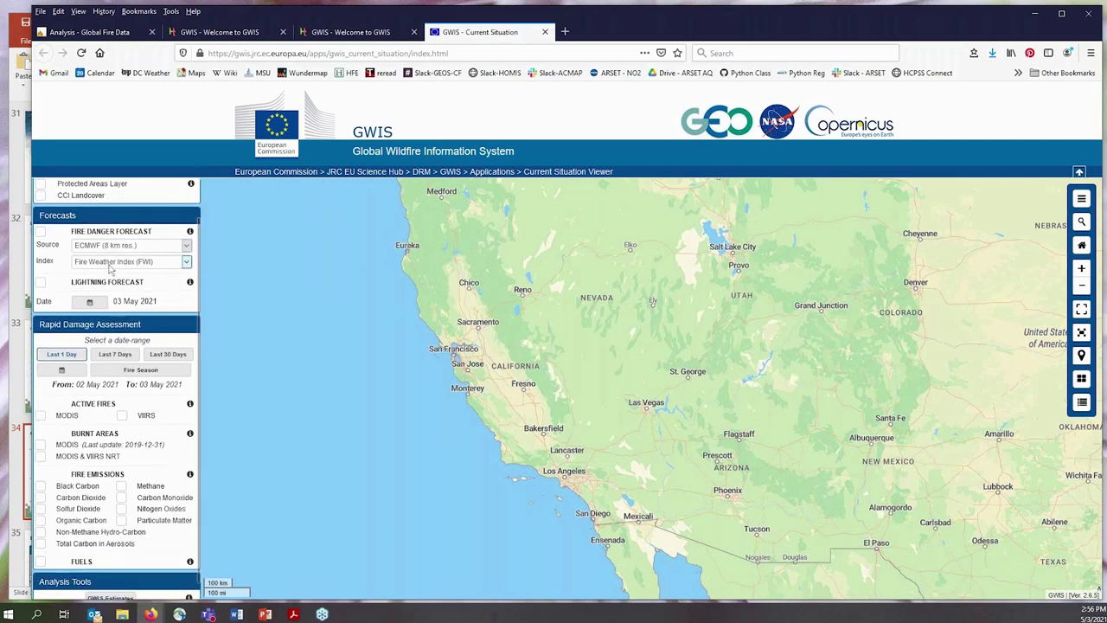
scroll(82, 255, down, 1)
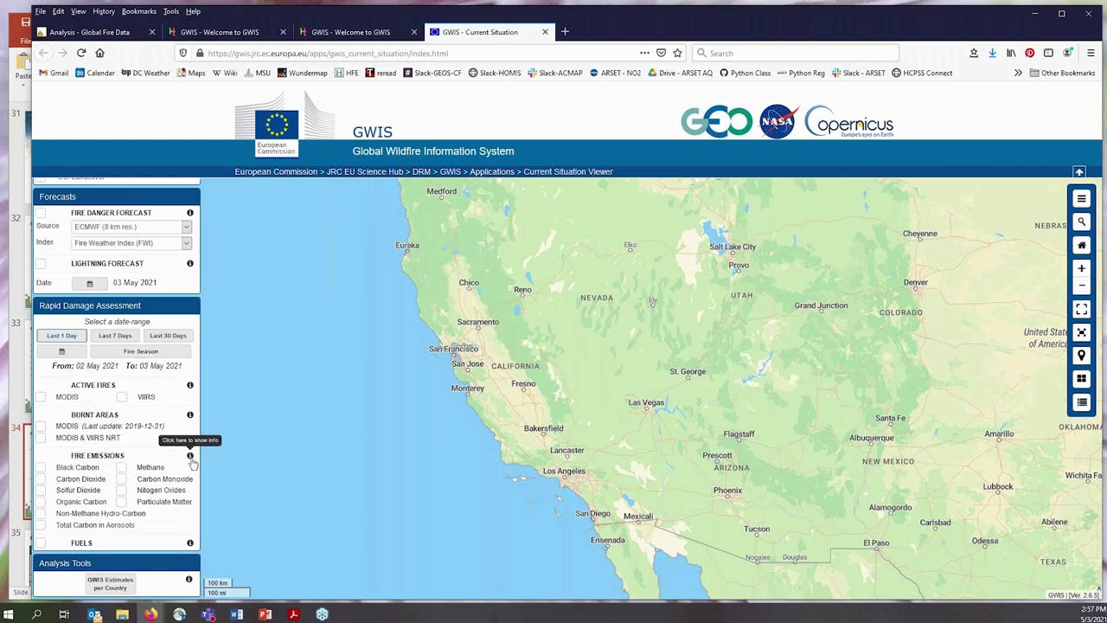
click(61, 350)
click(56, 397)
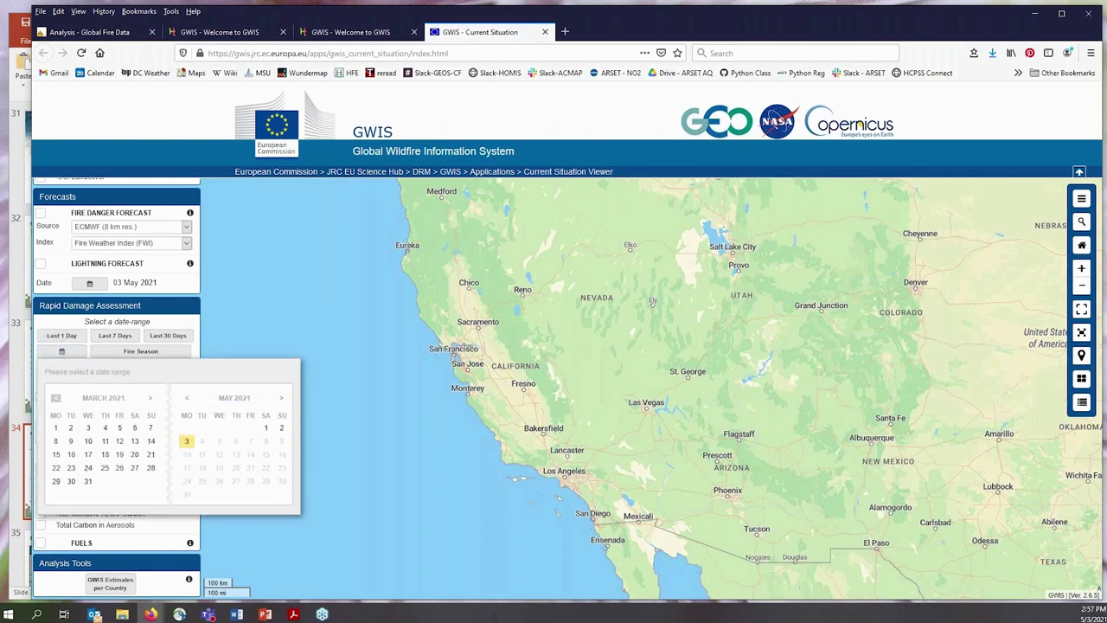
click(55, 397)
click(55, 397)
click(55, 397)
click(55, 397)
click(55, 397)
click(55, 397)
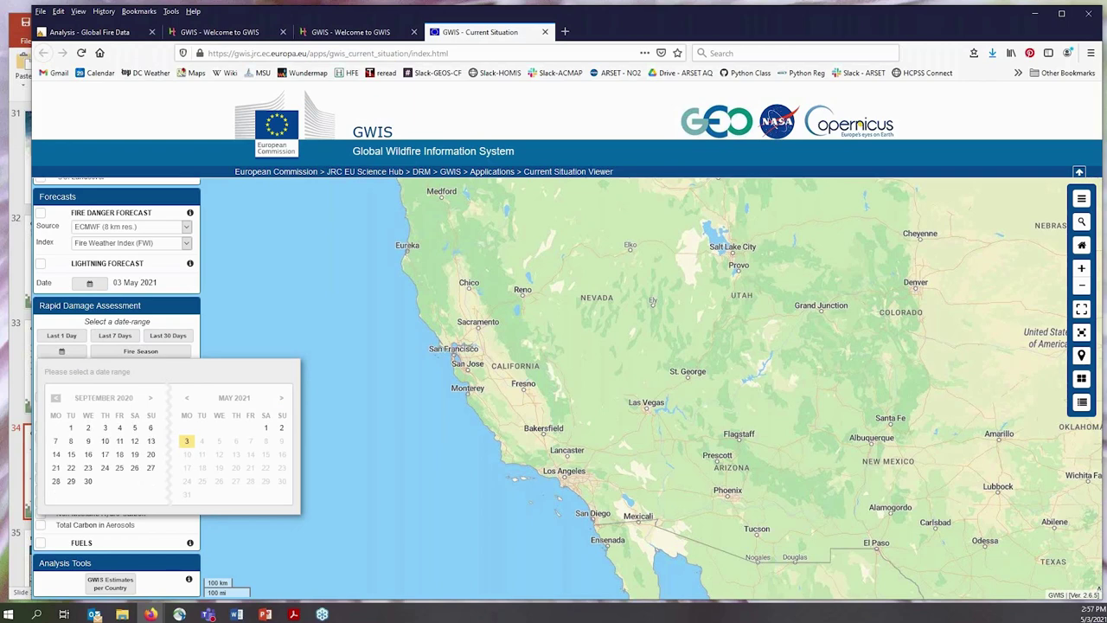
click(72, 428)
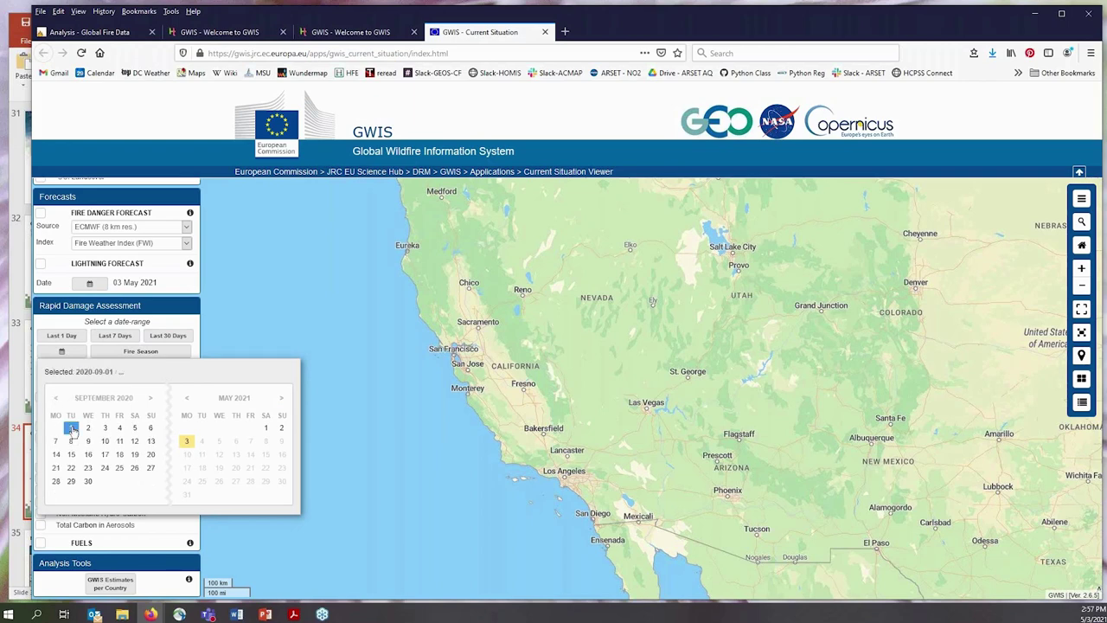
click(87, 481)
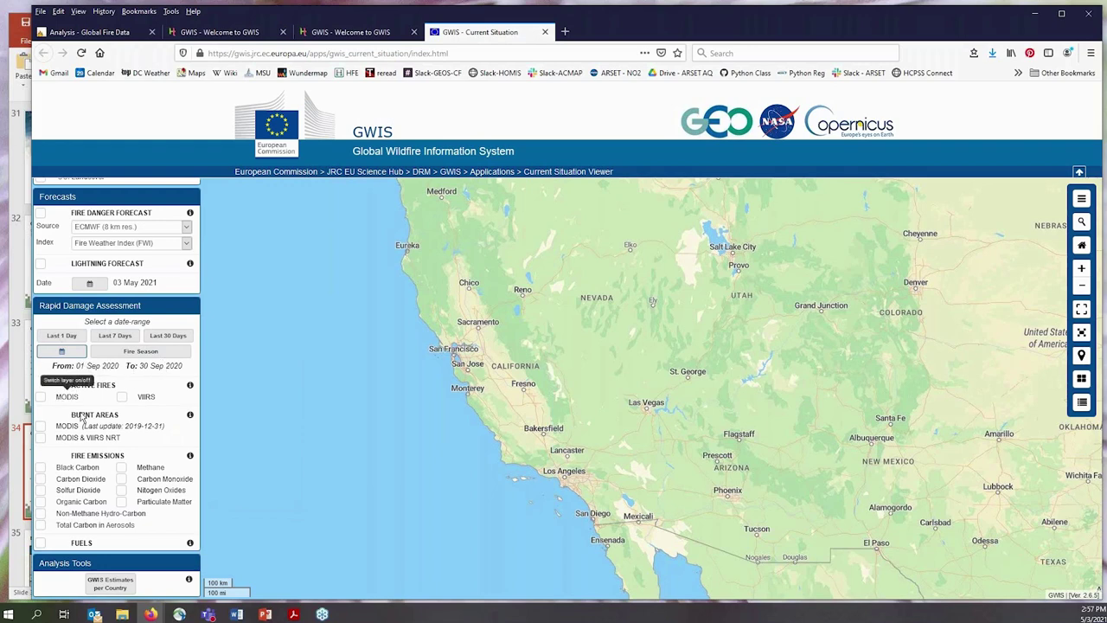
- Turn on the Particulate Matter fire emissions layer and show the map legend
click(121, 501)
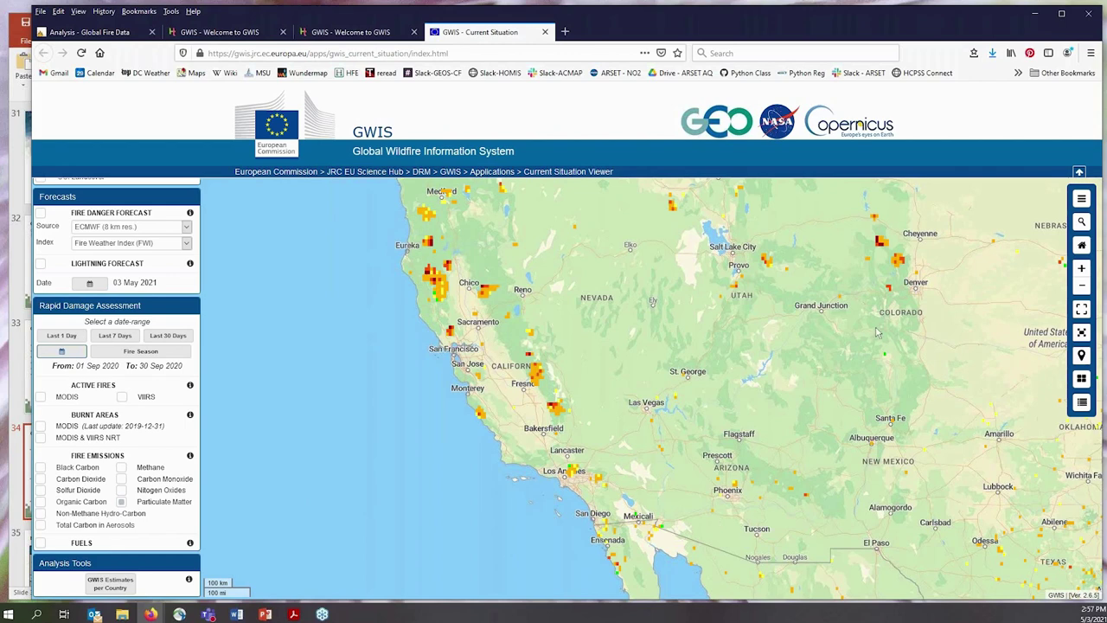
click(1082, 198)
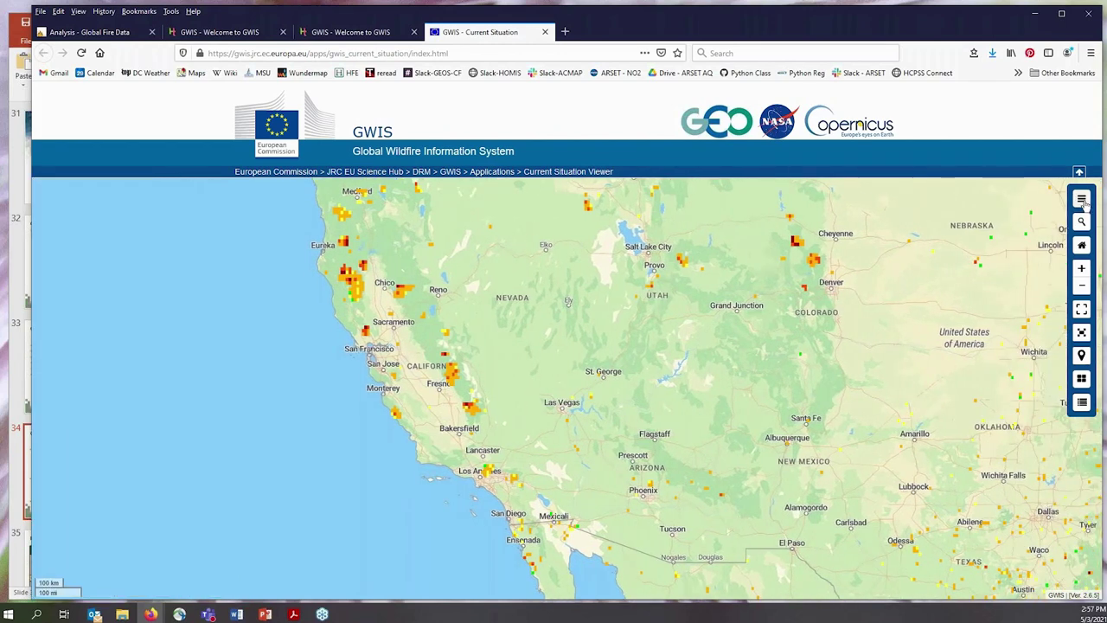
click(1082, 198)
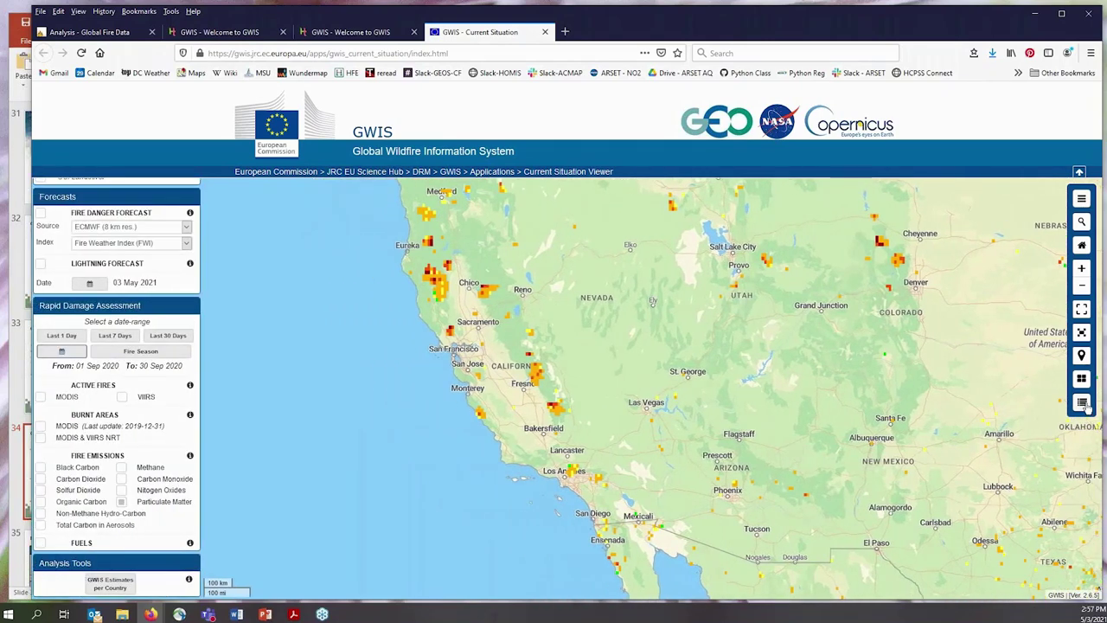
click(1080, 404)
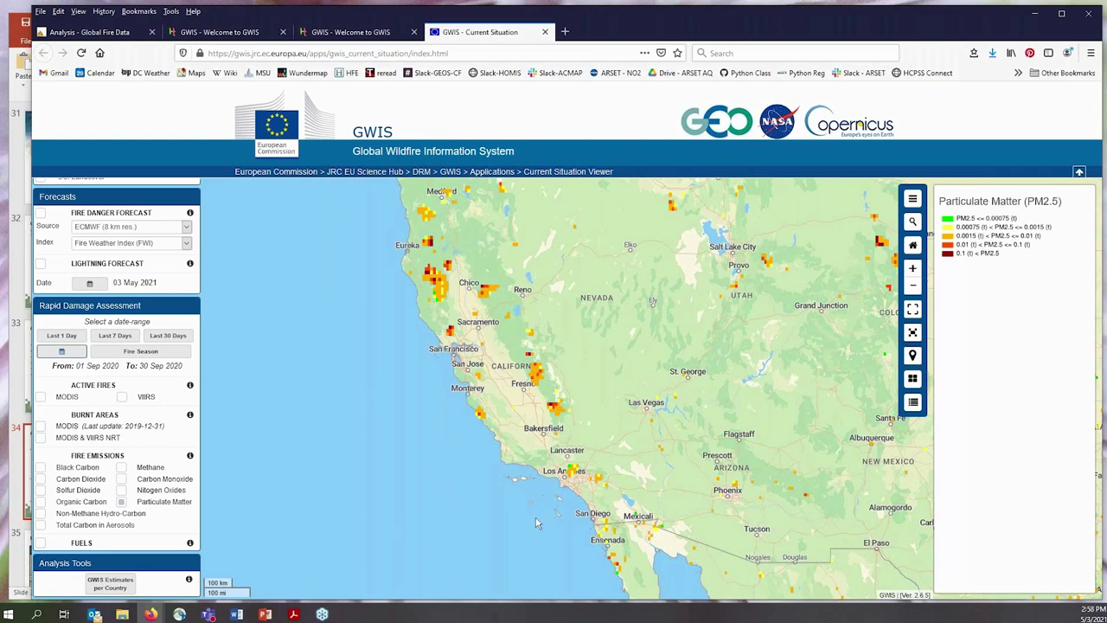
- Add the MODIS and VIIRS active fires layers and the MODIS & VIIRS NRT burnt areas layer to the map
click(42, 399)
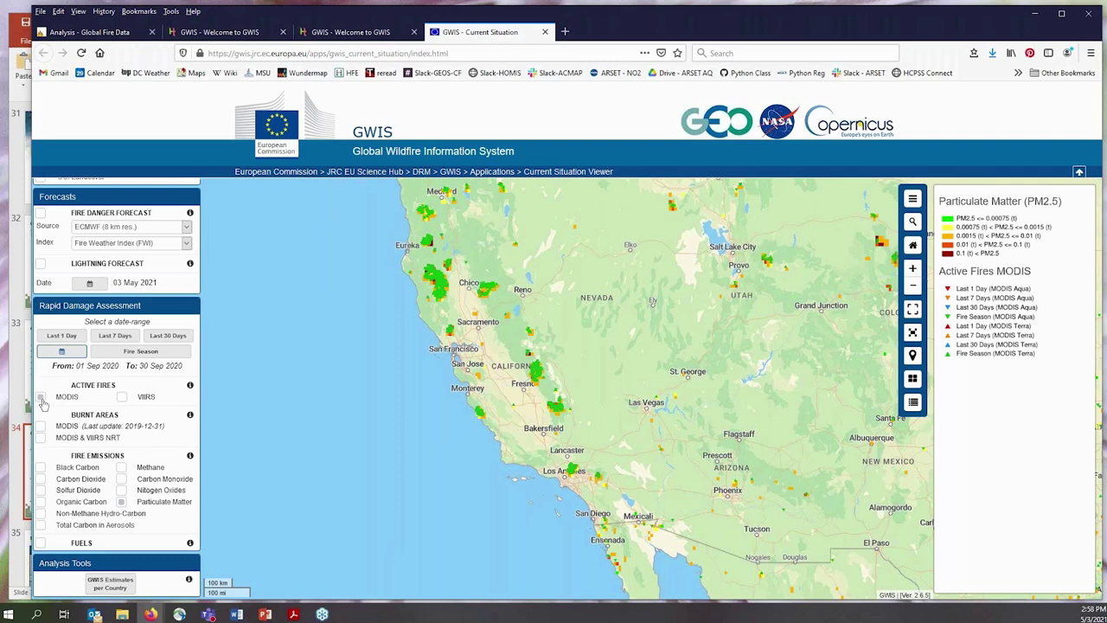
click(122, 398)
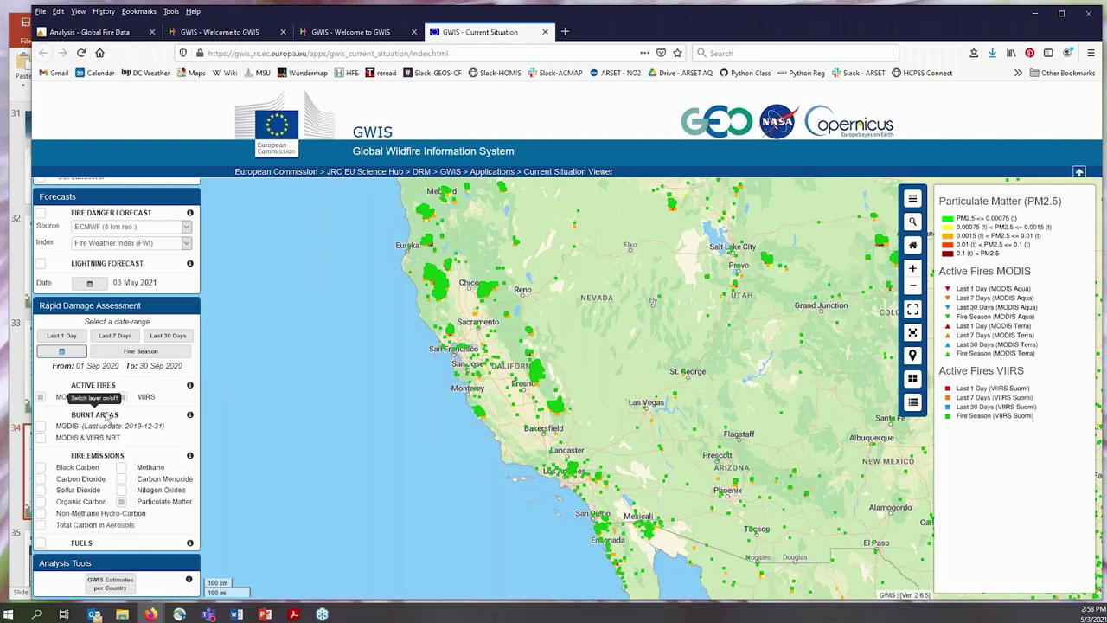
click(41, 438)
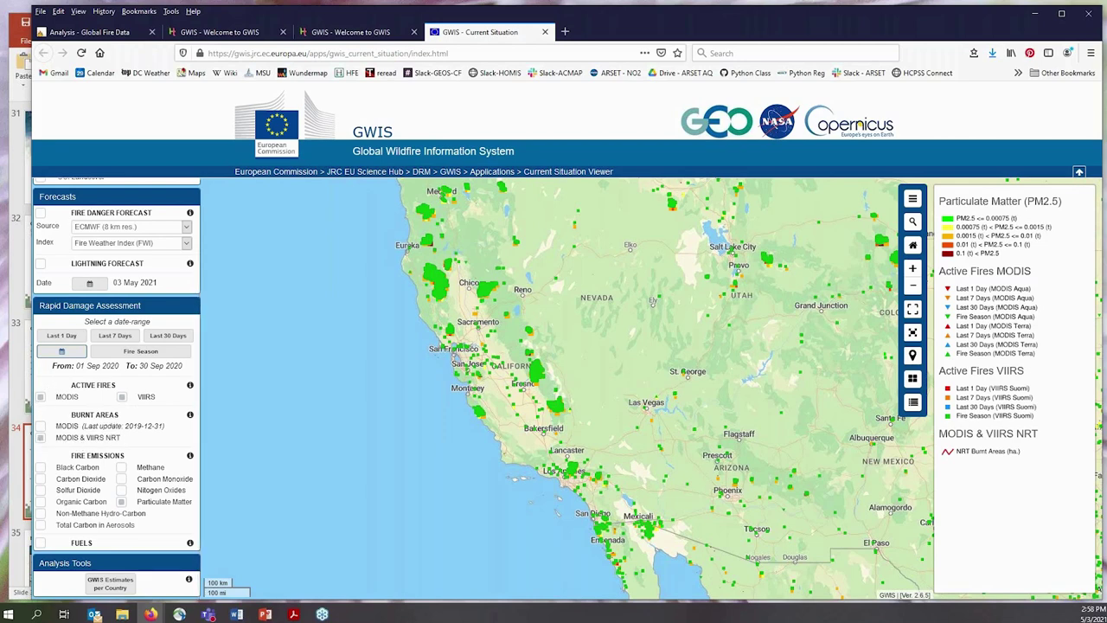
- Turn off the MODIS and VIIRS active fires layers and the Particulate Matter layer
click(40, 396)
click(122, 396)
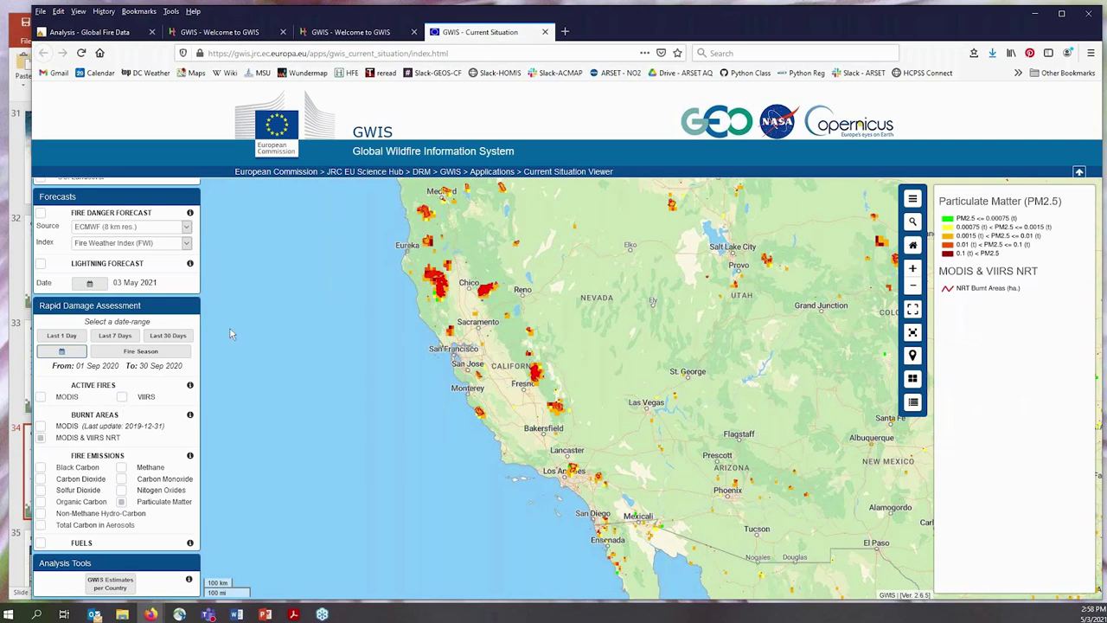
click(122, 501)
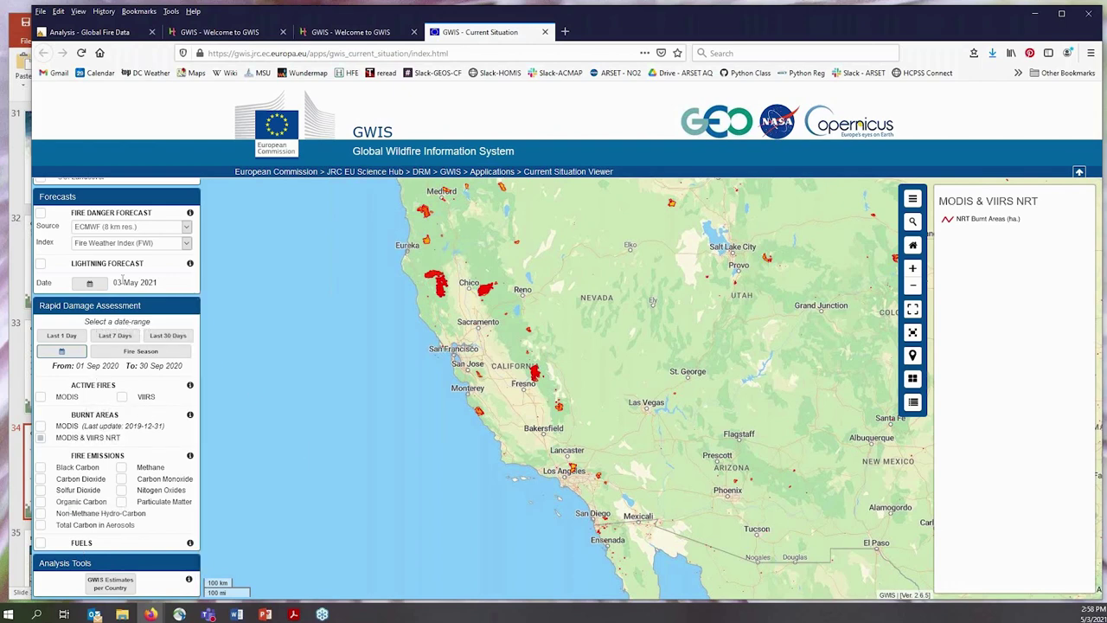
scroll(123, 278, up, 2)
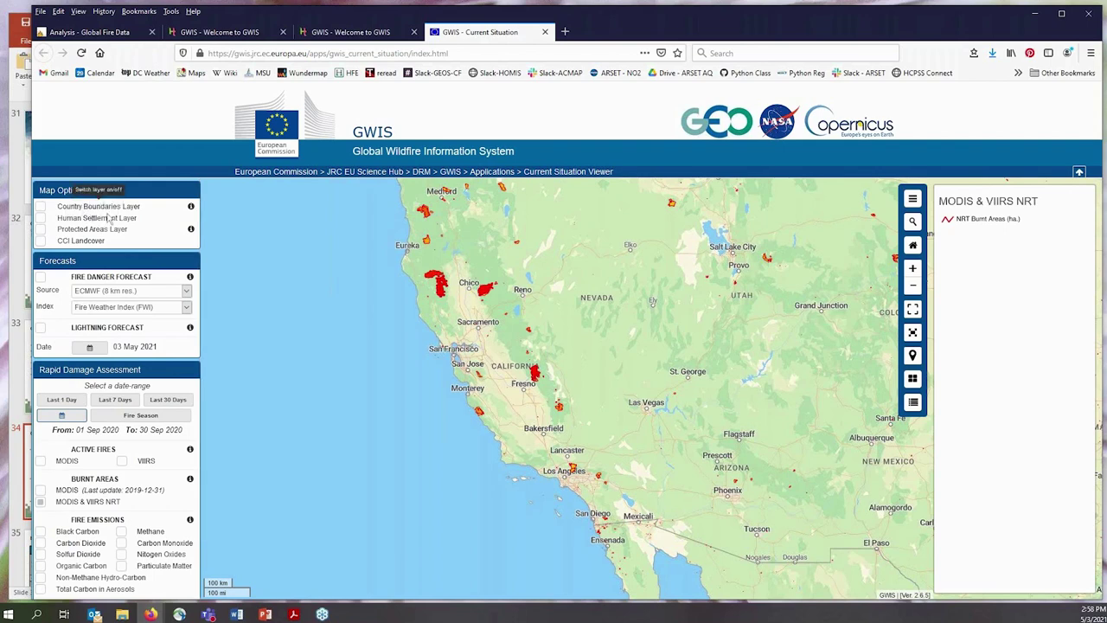
scroll(149, 490, down, 2)
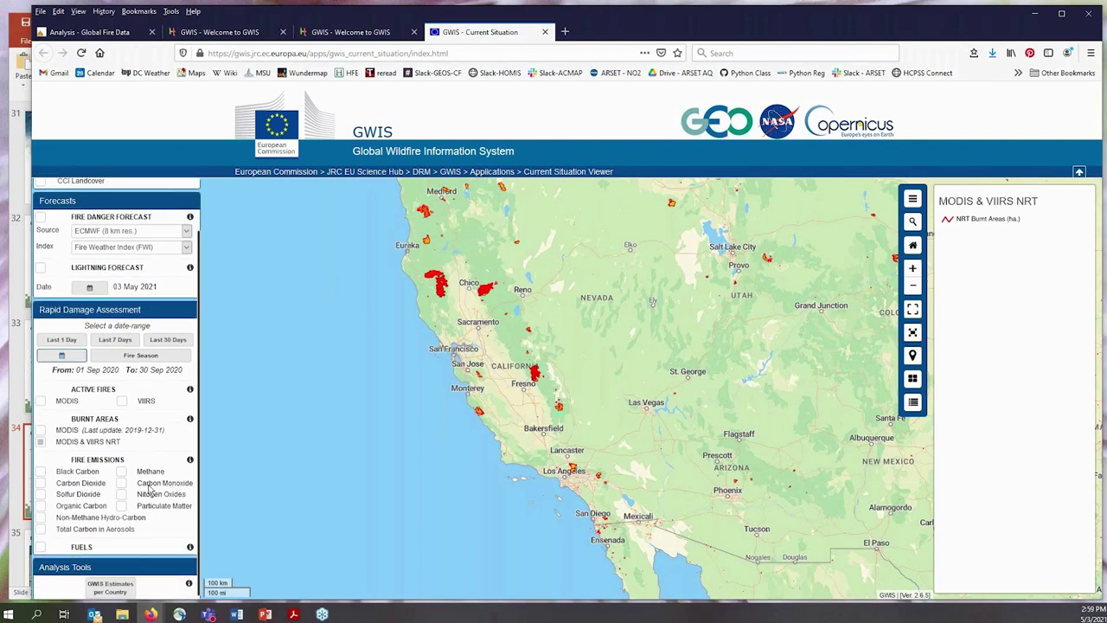
scroll(149, 490, up, 1)
scroll(148, 489, up, 1)
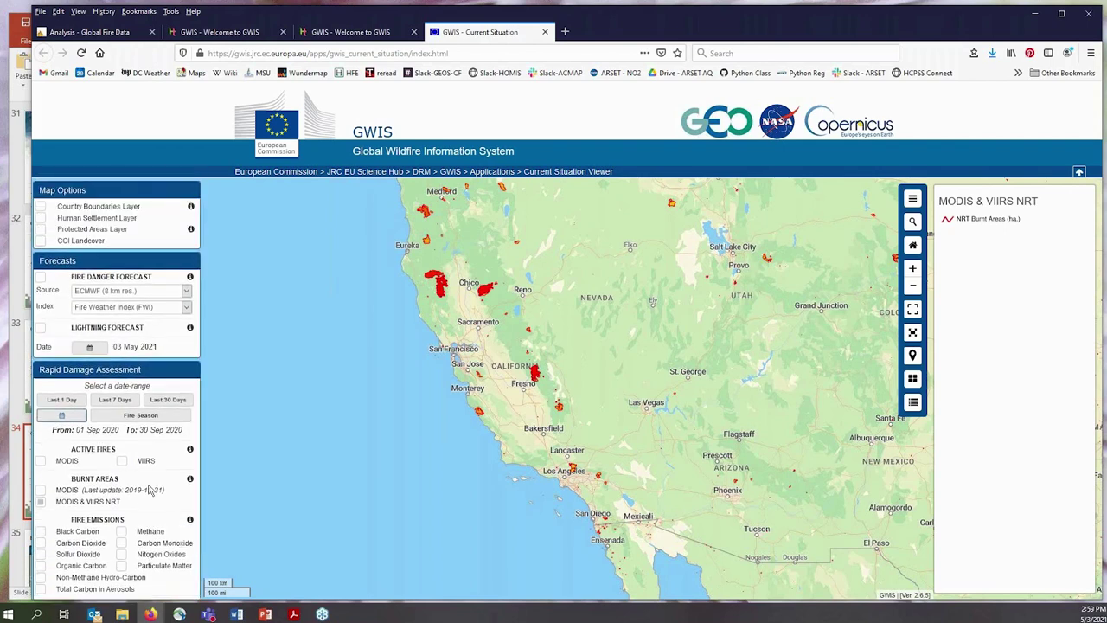
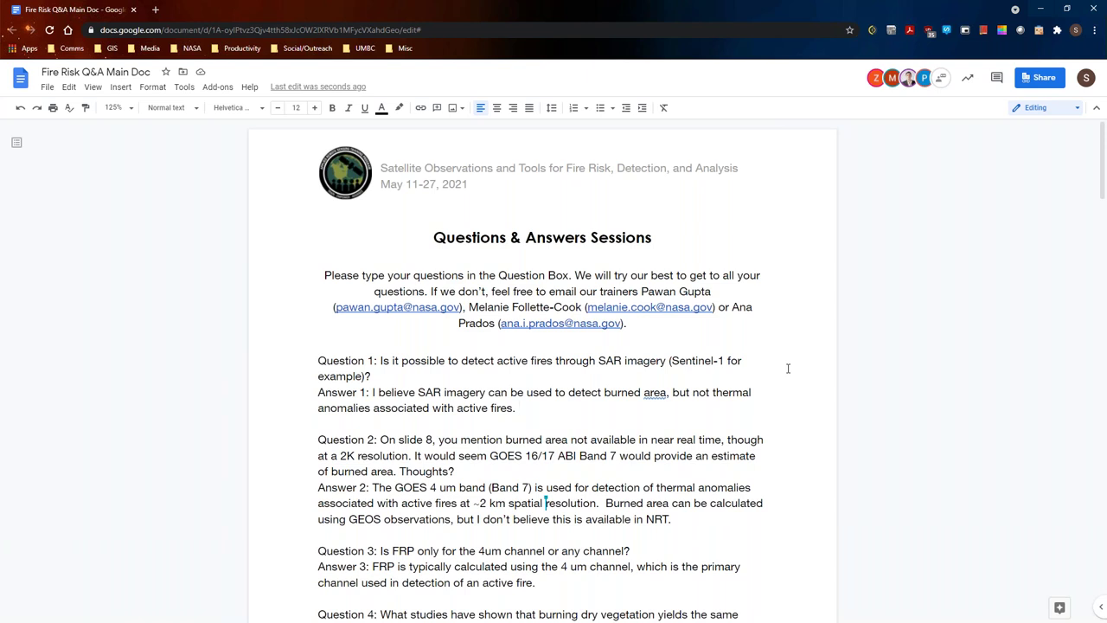
- In Google Docs, add to Answer 1 "Active fires can be detected in near real time. I am not sure if Sentinel-1 can detect thermal anomalies."
text(Active fires can be det)
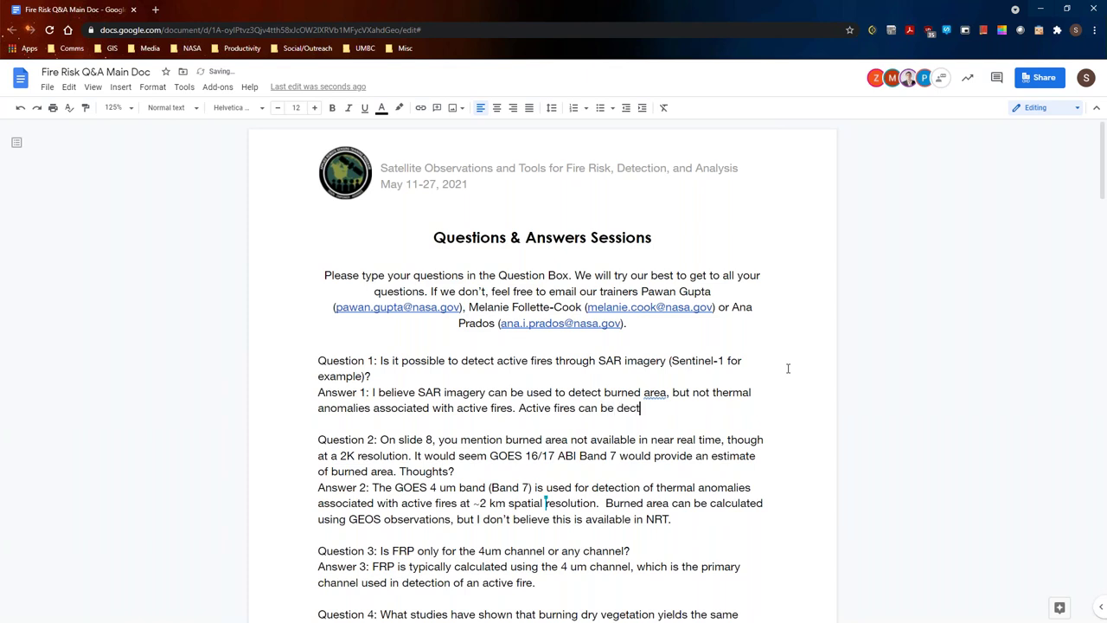
text(ected in near real time)
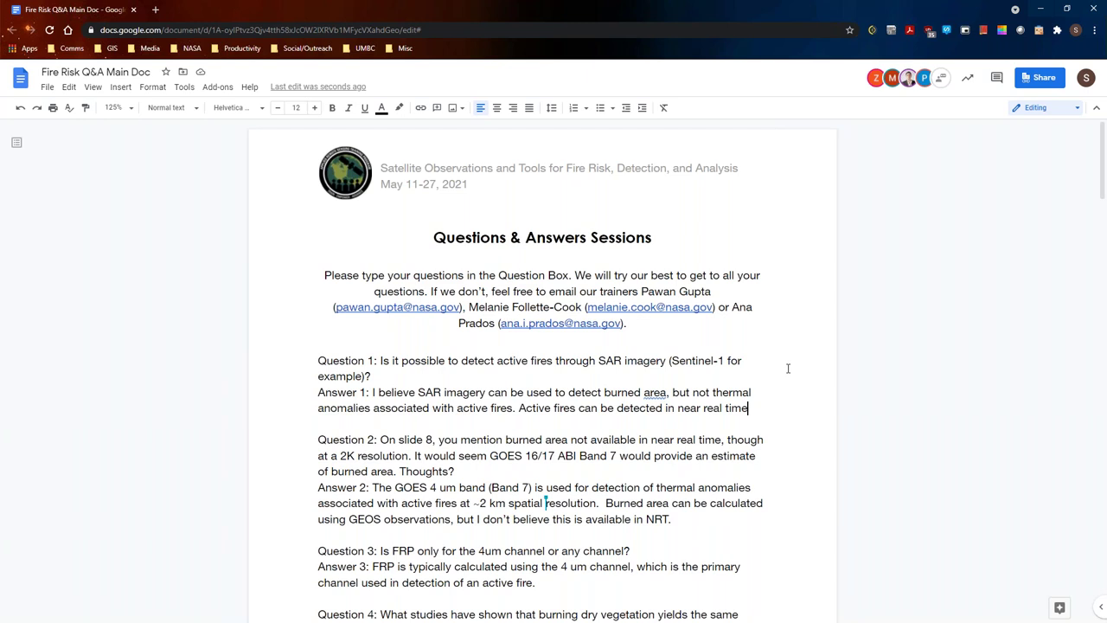
text(.)
scroll(788, 368, down, 1)
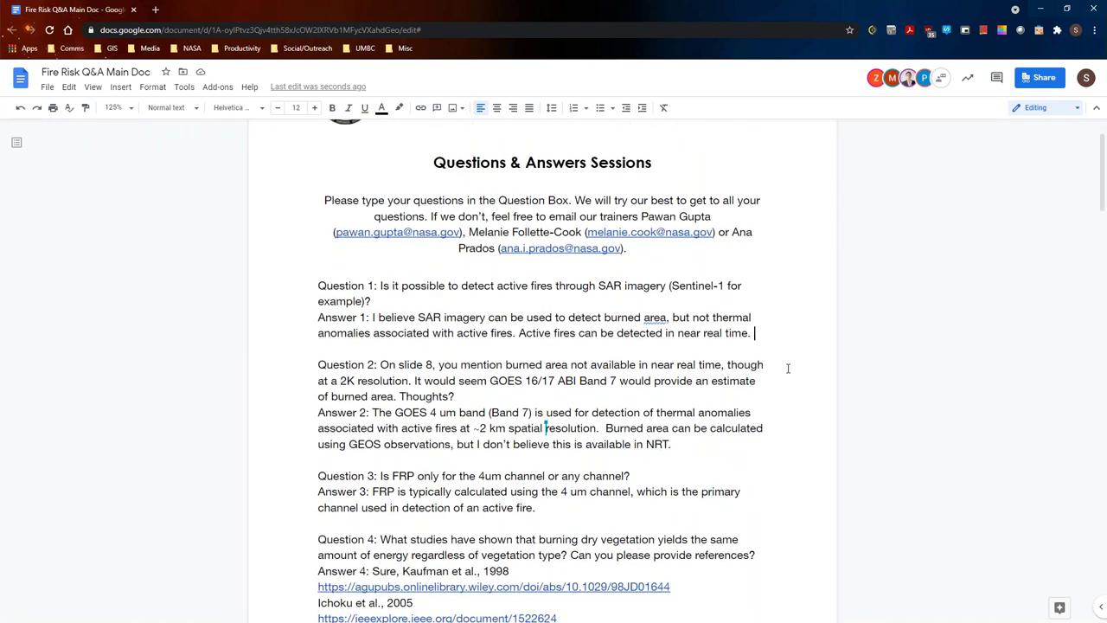
text(I am not sure )
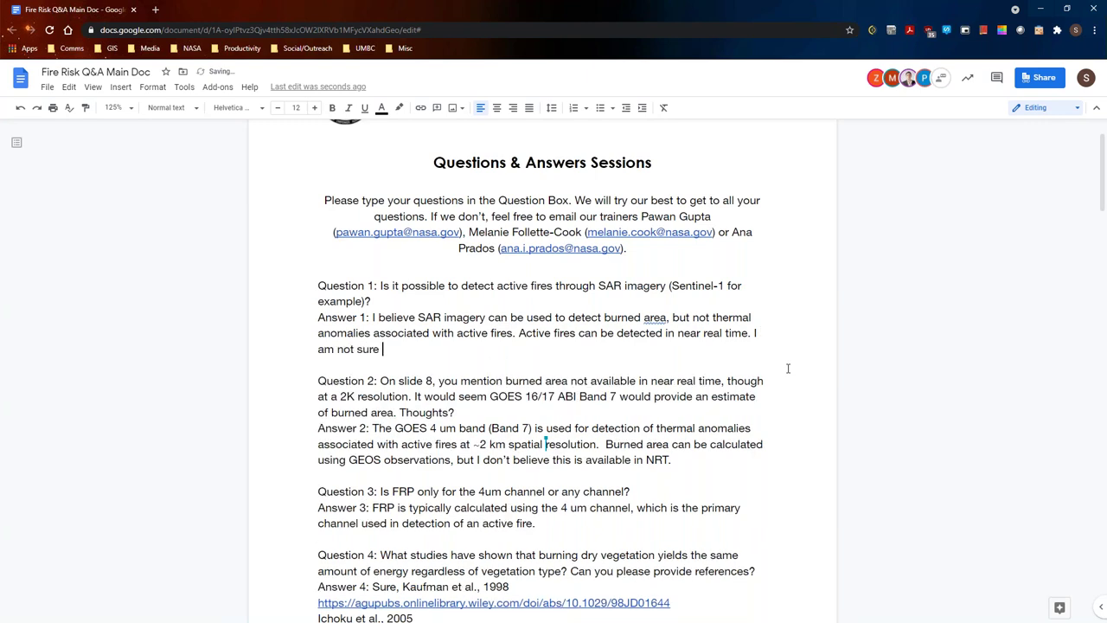
text(if Sentinel-1 can)
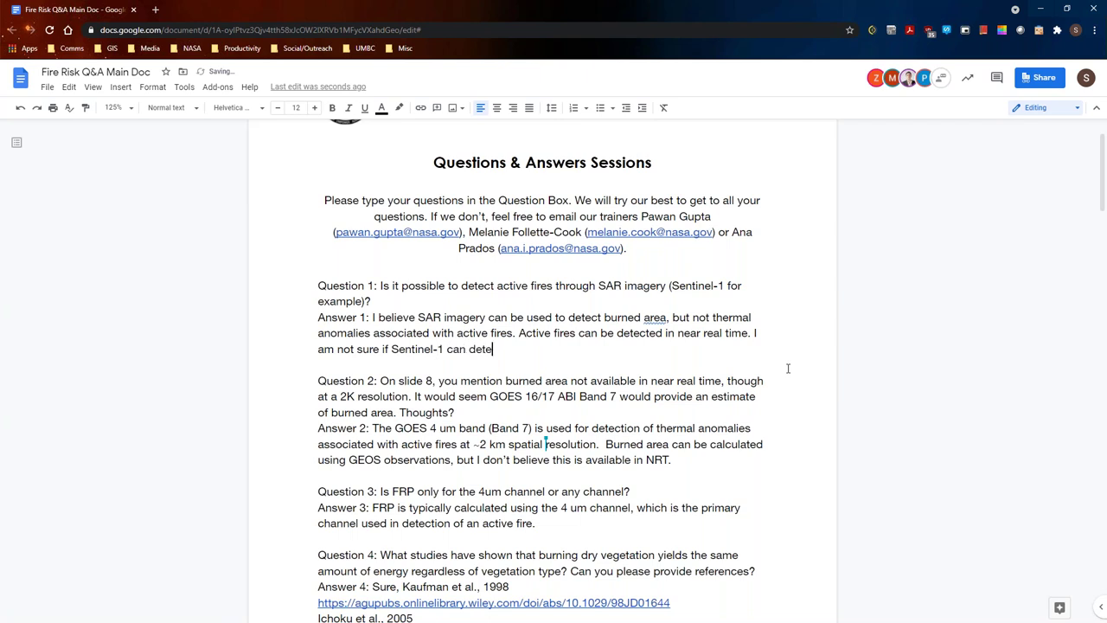
text(thermal ana)
key(BackSpace)
text(omalies.)
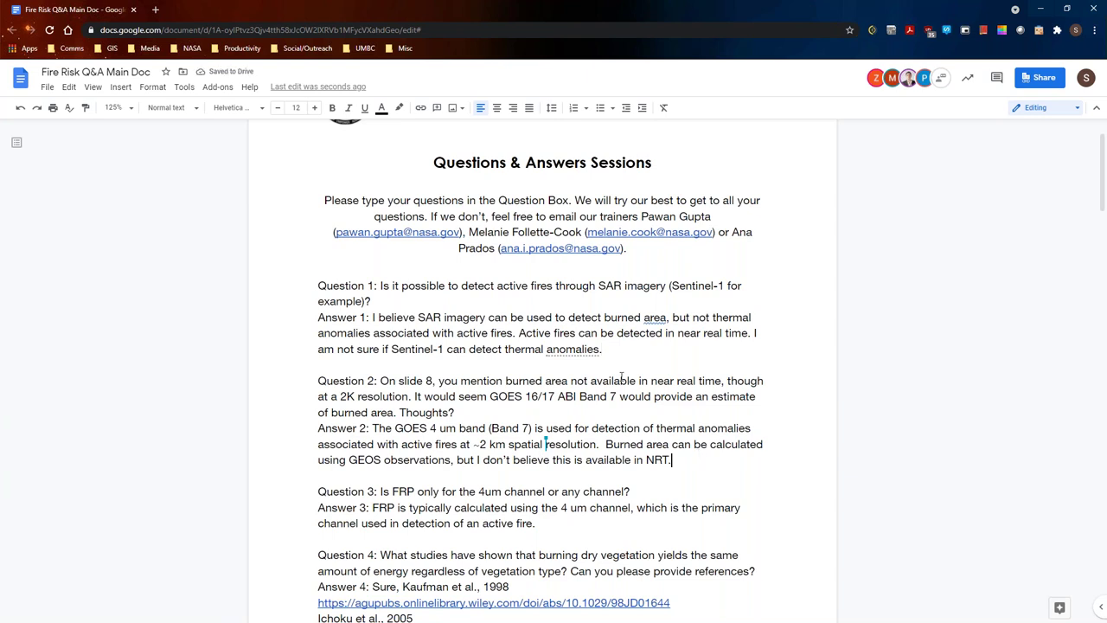
- Append to Answer 2 "Other GOES bands can be used. VIIRS data is high resolution and is being used for research in fire detection."
scroll(621, 377, down, 1)
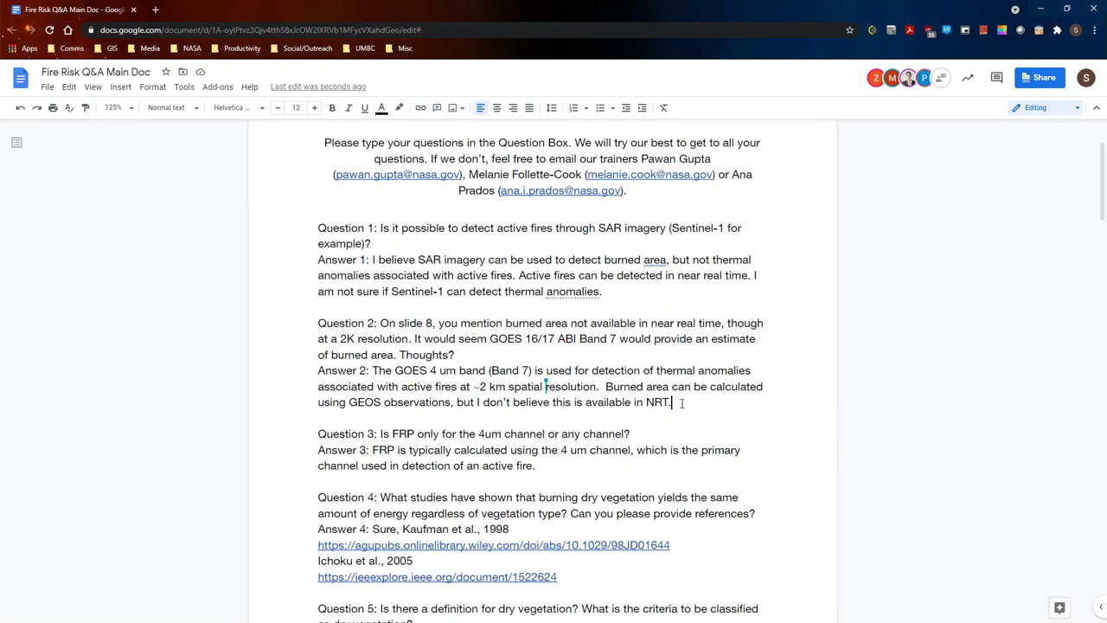
double_click(684, 403)
key(BackSpace)
text(Other GO)
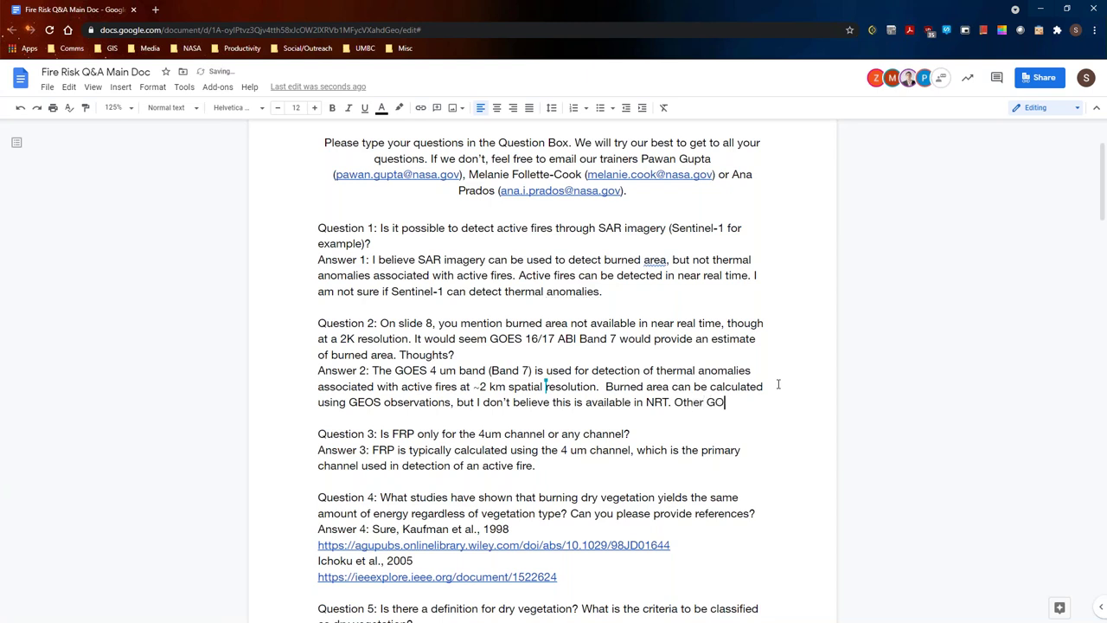
text(ES bands)
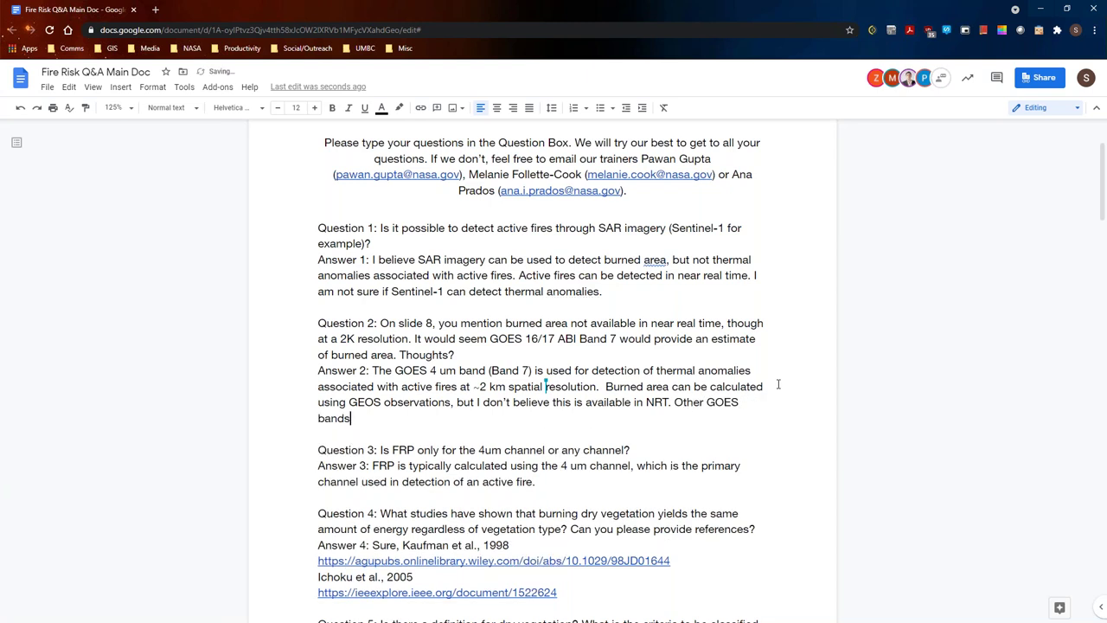
text( can be used. VIIRS data )
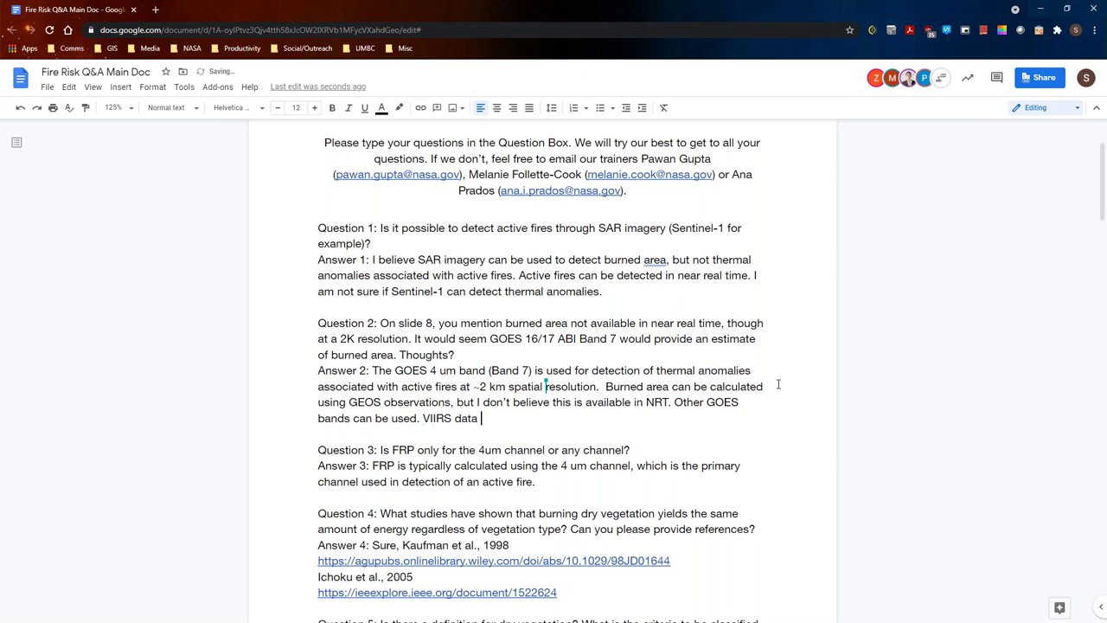
text(is high resolution)
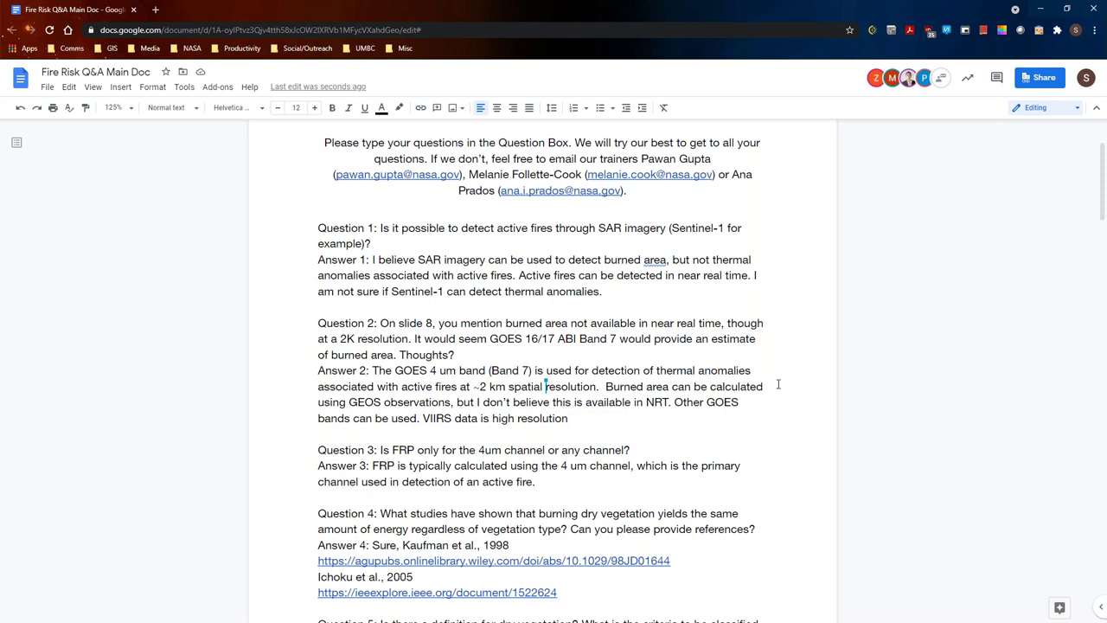
text(and is being used for resear)
key(BackSpace)
key(BackSpace)
key(BackSpace)
key(BackSpace)
text(search in)
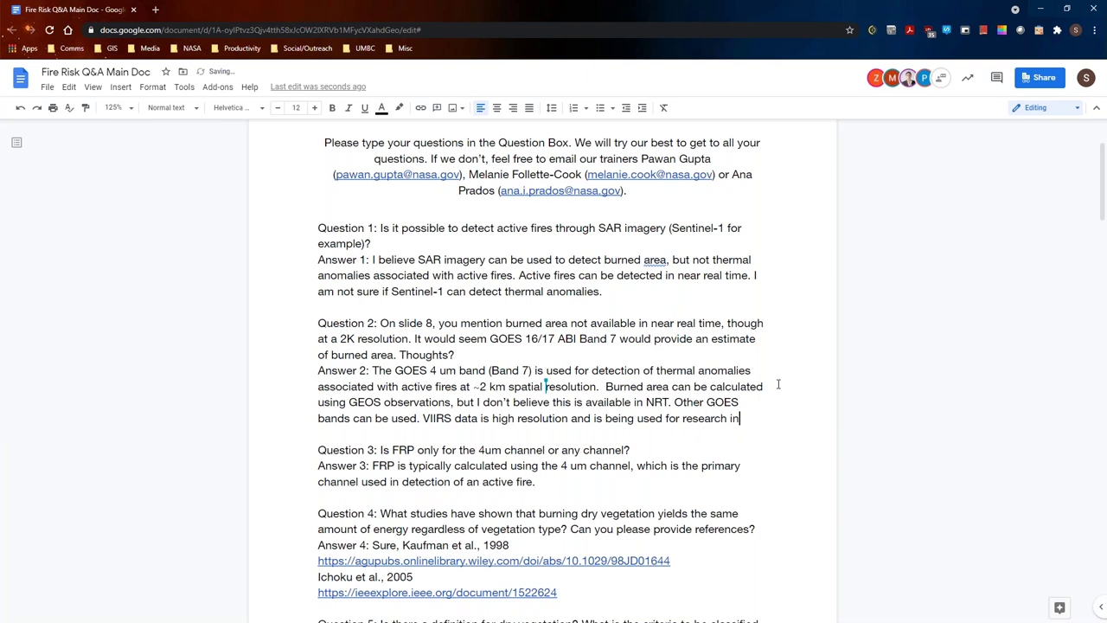
text( fire detection.)
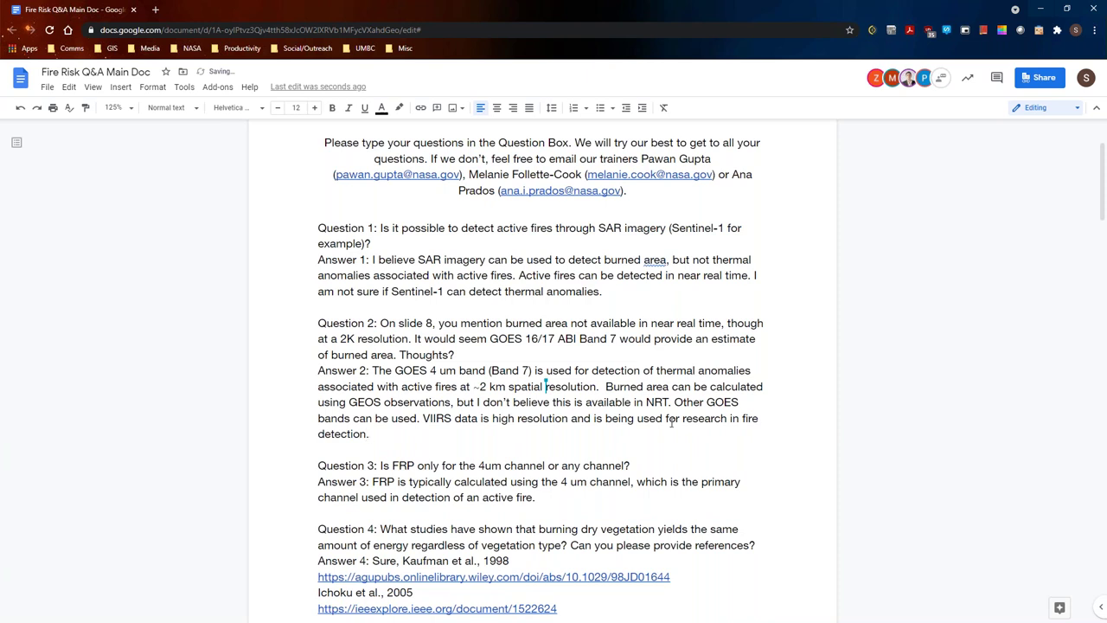
- In Answer 3, insert "(smoldering and flaming type fires)" after "4 um channel"
click(563, 496)
scroll(763, 477, down, 3)
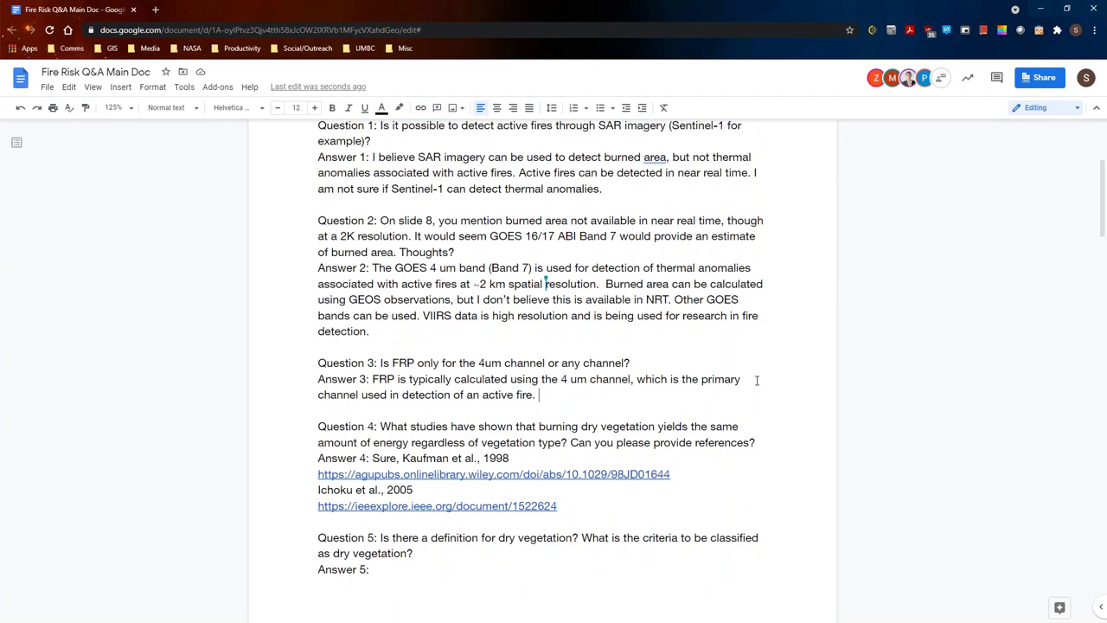
click(632, 379)
text((sm)
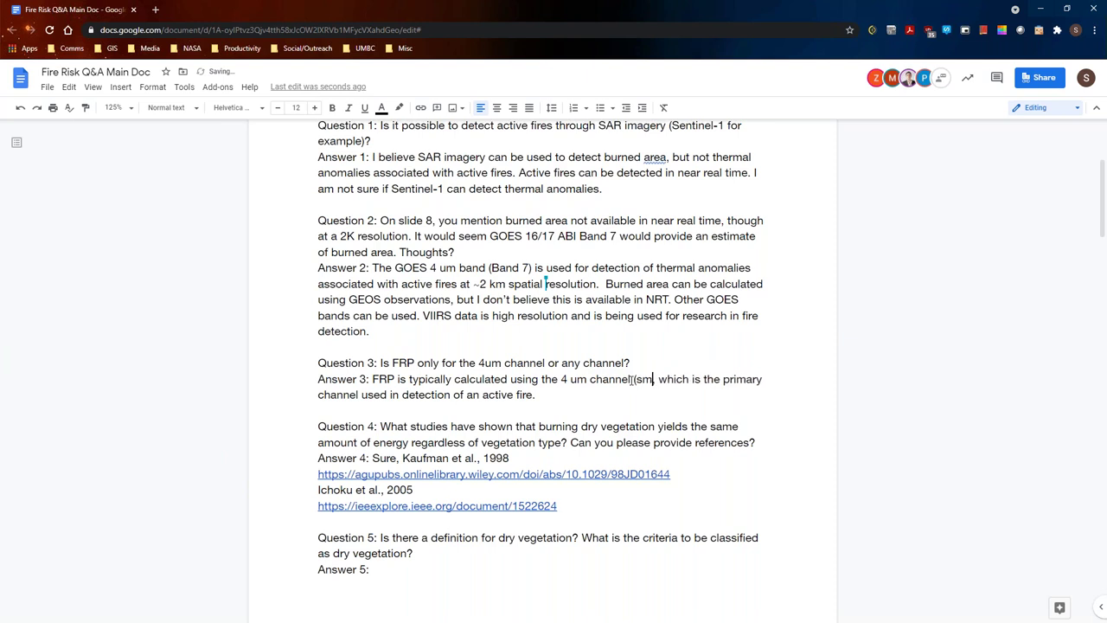
text(oldering )
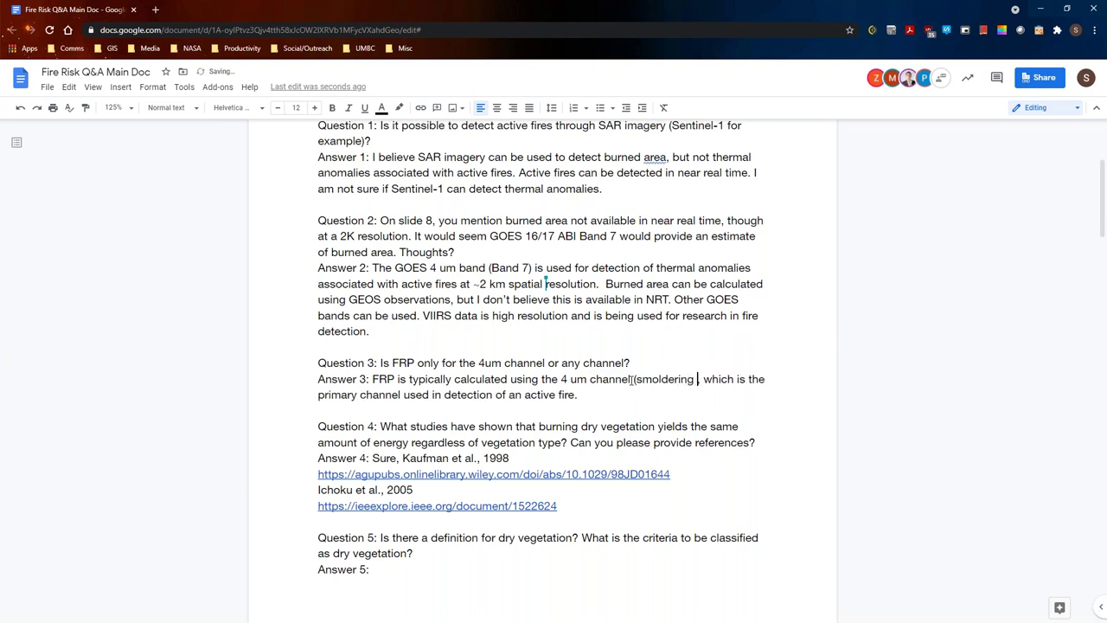
text(an)
text(d fla)
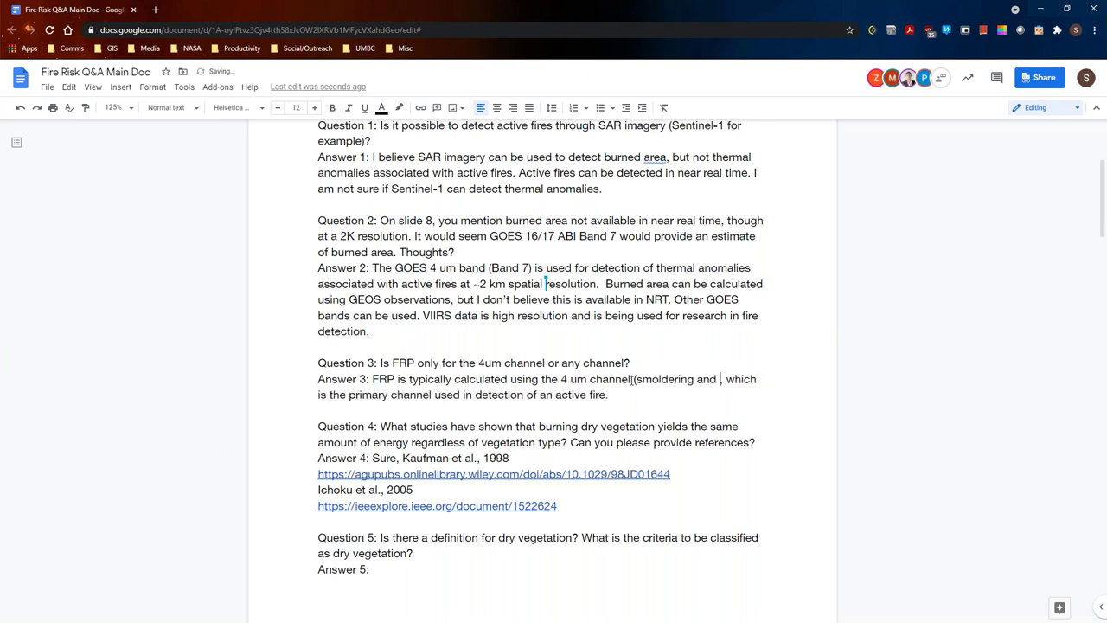
text(ming to)
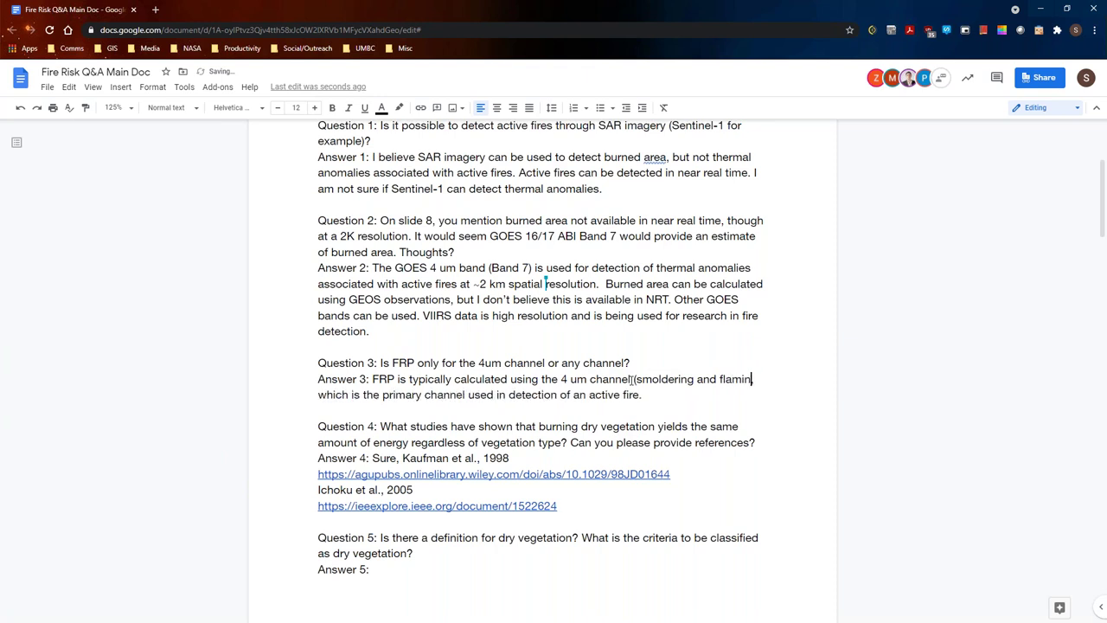
key(BackSpace)
text(ype fires)
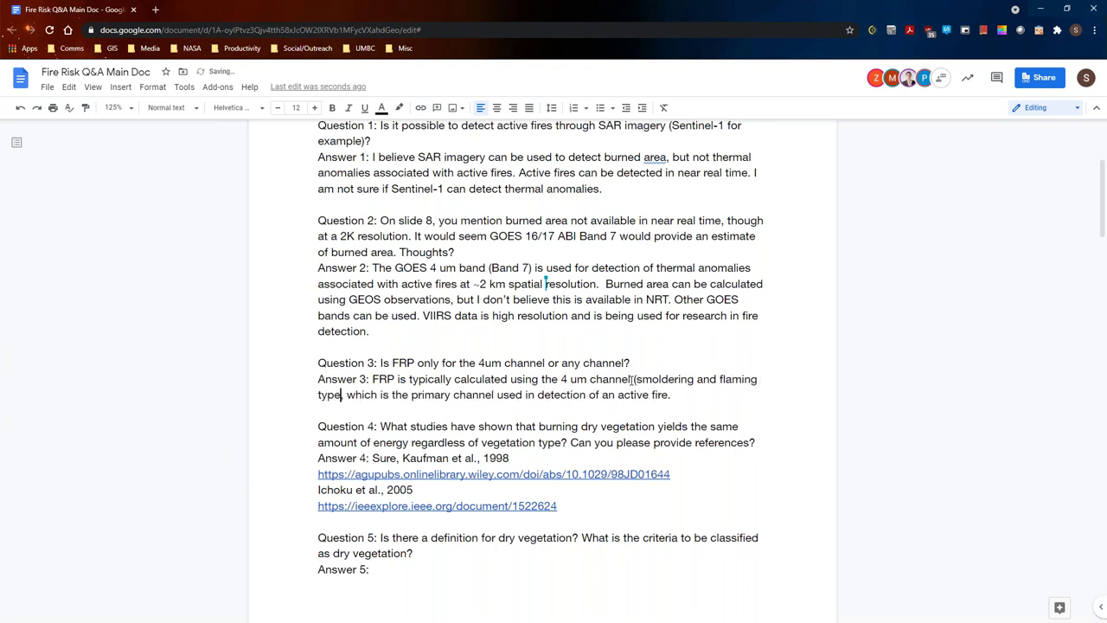
text())
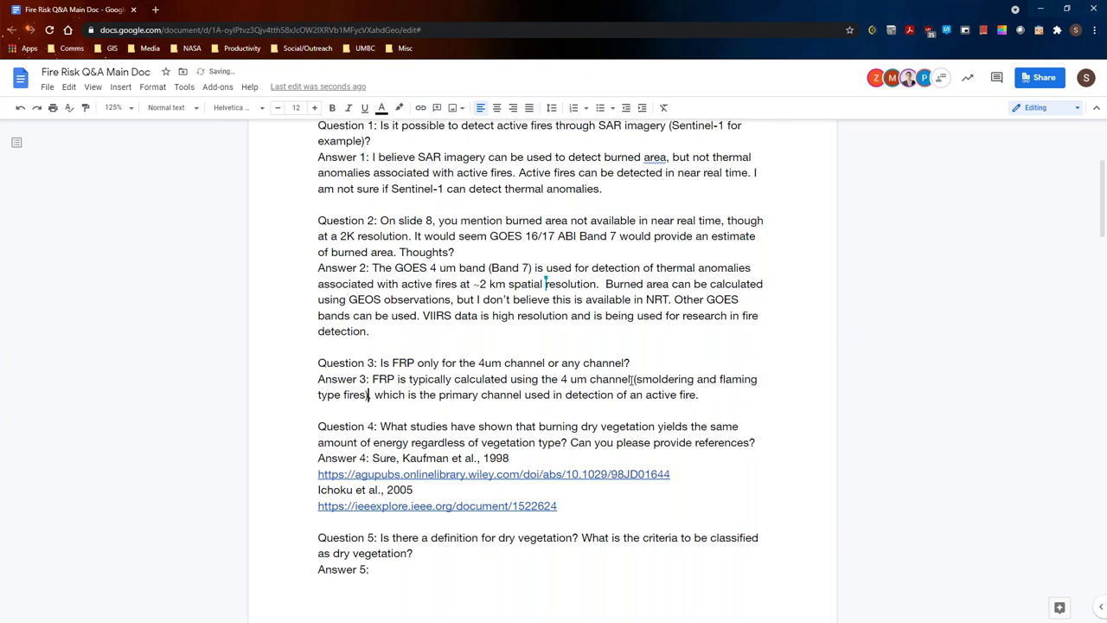
click(718, 395)
- In Answer 4, add "(FRP)" after the 1998 reference and "(energy emitted)" after the 2005 reference
scroll(743, 401, down, 1)
scroll(744, 402, down, 1)
click(747, 349)
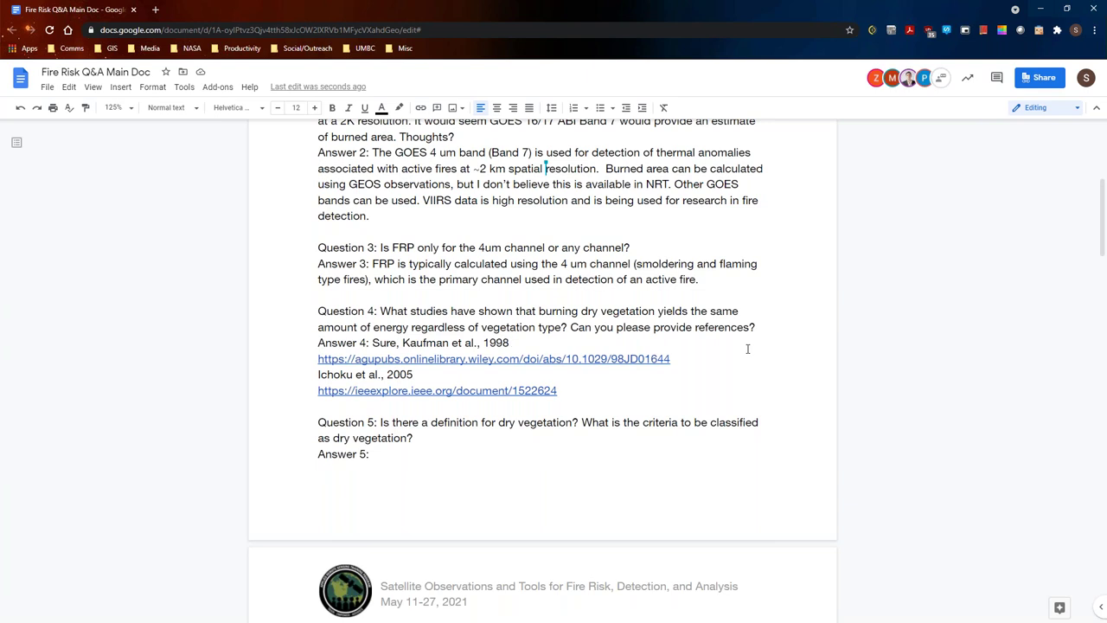
text((FRP)
key(BackSpace)
text())
click(460, 381)
text((energy emitte)
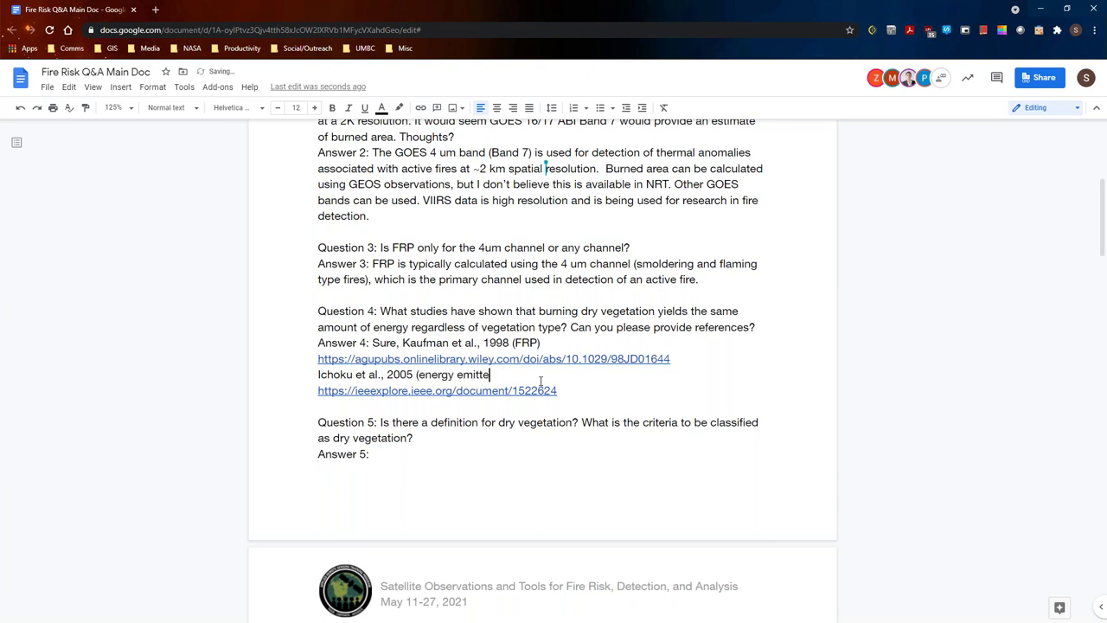
text(d))
- Write "Dry vegetation is vegetation without moisture." as the start of Answer 5
scroll(777, 362, down, 1)
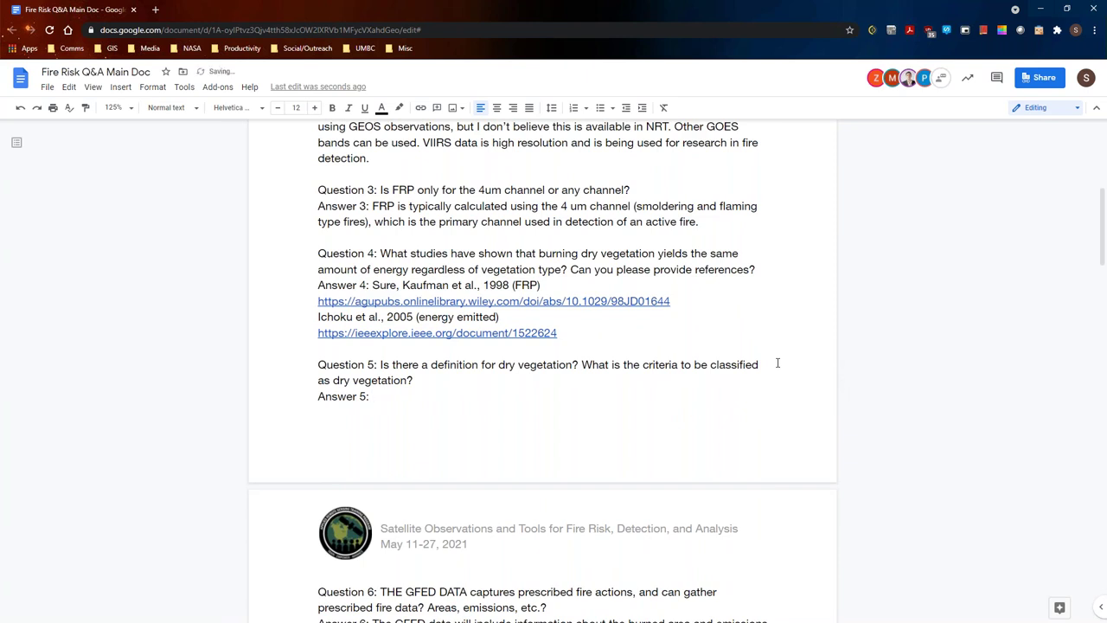
text(Dry vegetation is vegetation without moinsture)
key(BackSpace)
key(BackSpace)
key(BackSpace)
key(BackSpace)
key(BackSpace)
key(BackSpace)
text(sture. )
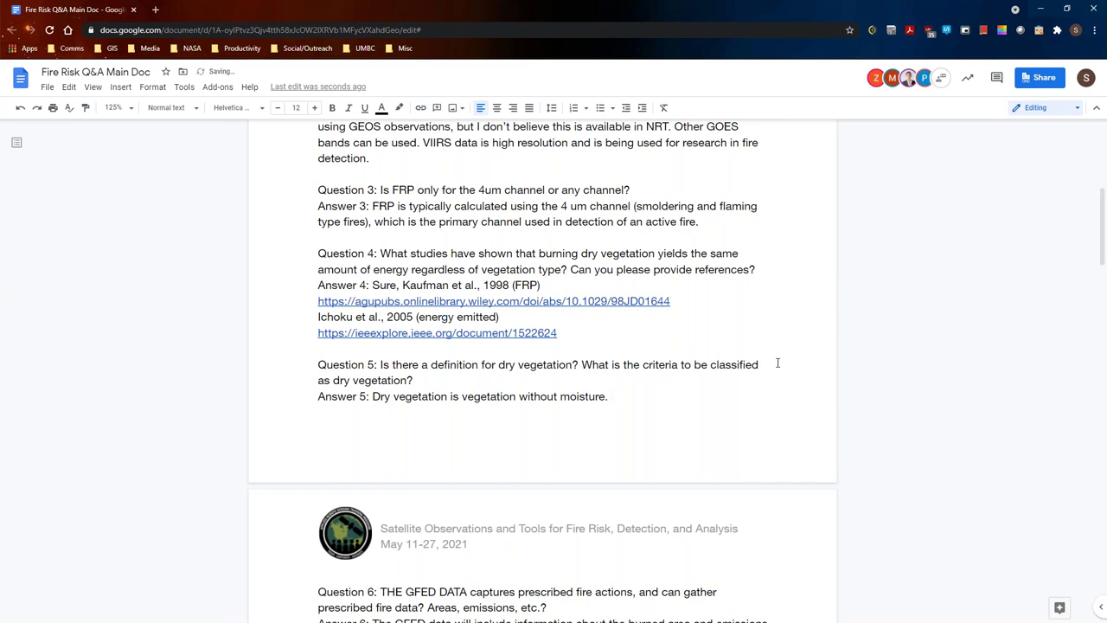
- Continue Answer 5 with "Dry vegetation such as debris on the forest floor is used to calculate emission"
text(Dry vegetation)
key(BackSpace)
text(such as deb)
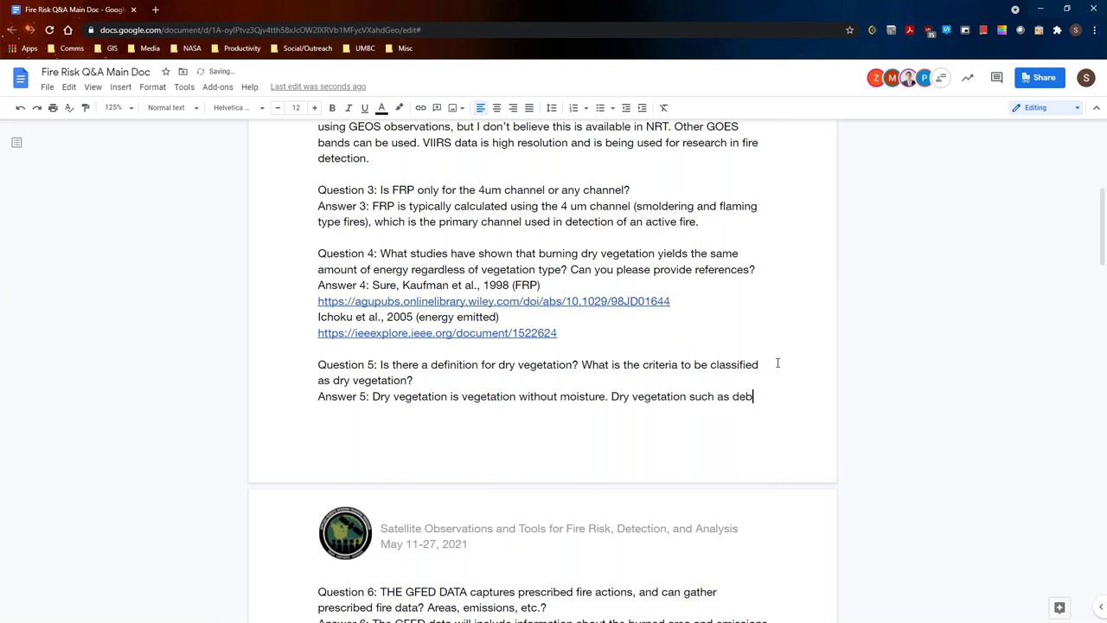
text(ris on the)
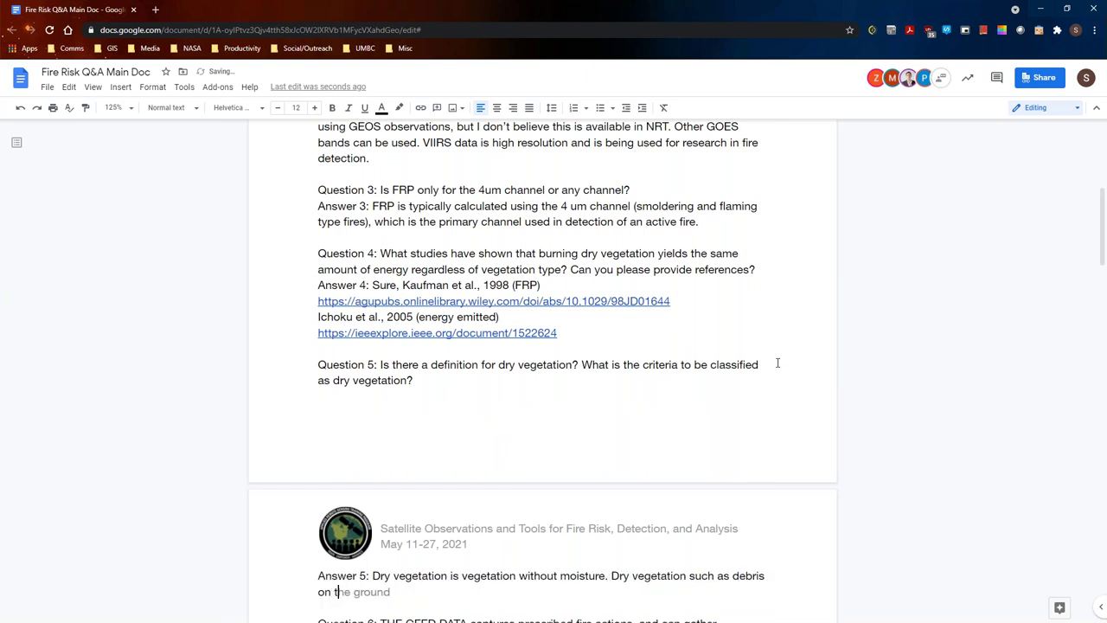
scroll(777, 362, down, 1)
text(forest)
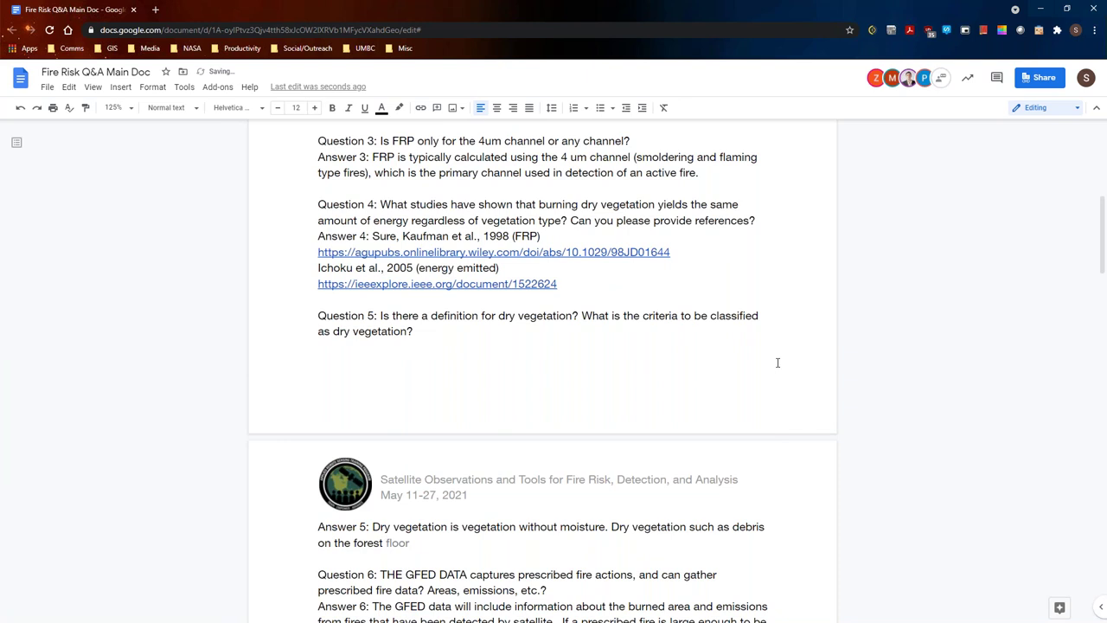
key(Tab)
text(is used to calculate m)
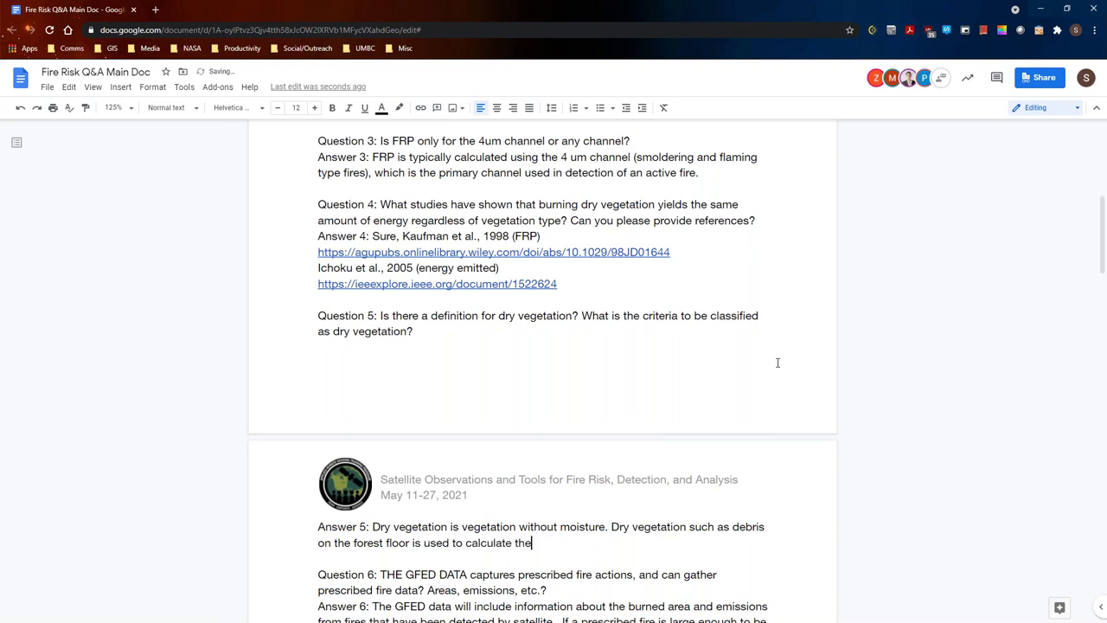
key(BackSpace)
text(emissiio)
key(BackSpace)
key(BackSpace)
text(on)
- Complete Answer 5 with "factors. We will look further into this."
text( factors. We will ll)
key(BackSpace)
text(ook futher)
key(BackSpace)
key(BackSpace)
key(BackSpace)
key(BackSpace)
text(r)
key(Tab)
text(this.)
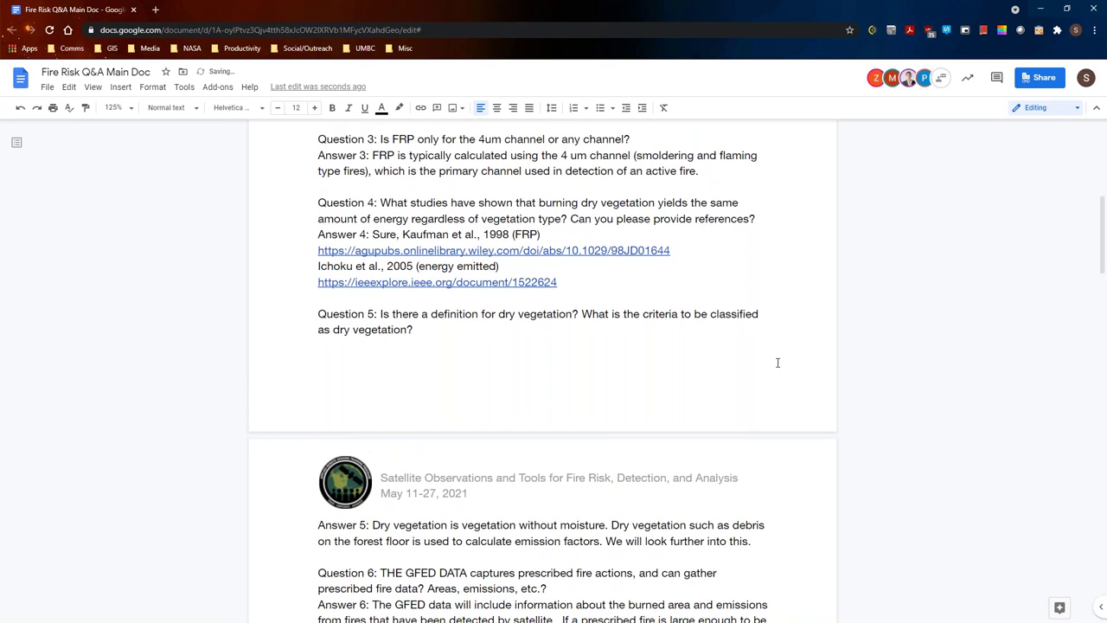
- Extend the last sentence of Answer 6 after "0.25x0.25 deg grid" with ", not individual fire basis."
scroll(722, 422, down, 3)
click(770, 408)
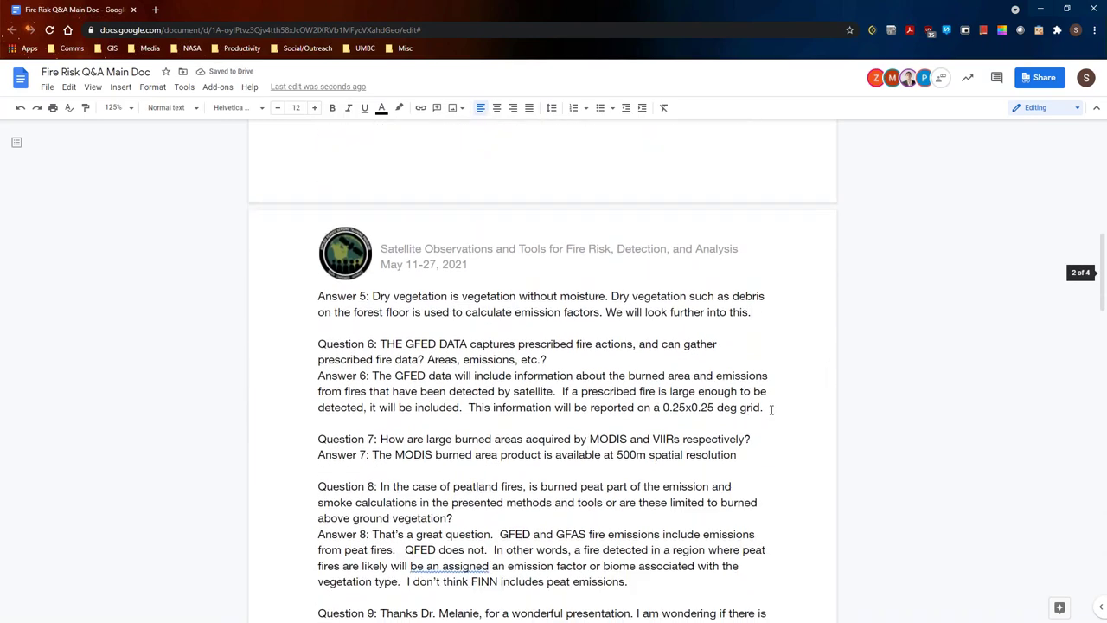
scroll(788, 387, down, 1)
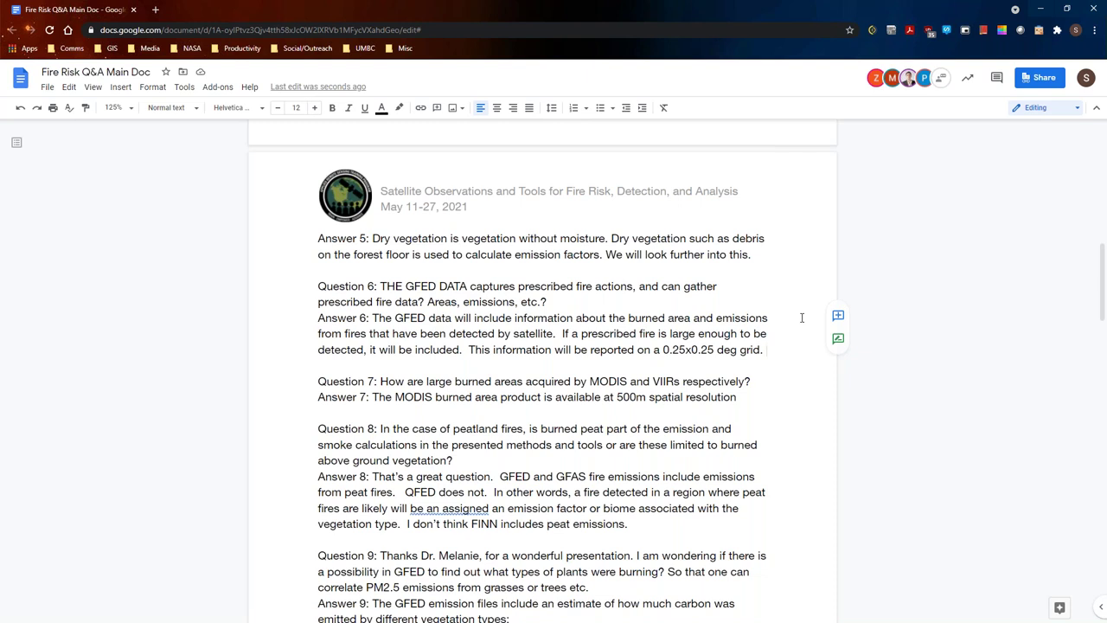
key(BackSpace)
key(BackSpace)
text(,,)
key(BackSpace)
text(not indi)
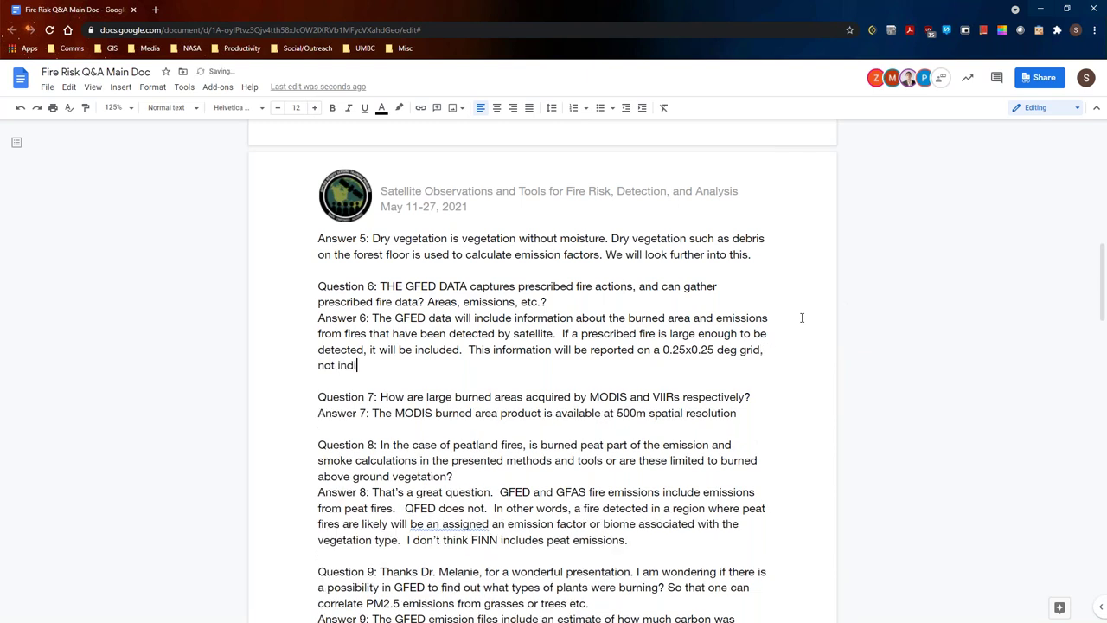
text(vidual fire )
text(basa)
key(BackSpace)
text(is.)
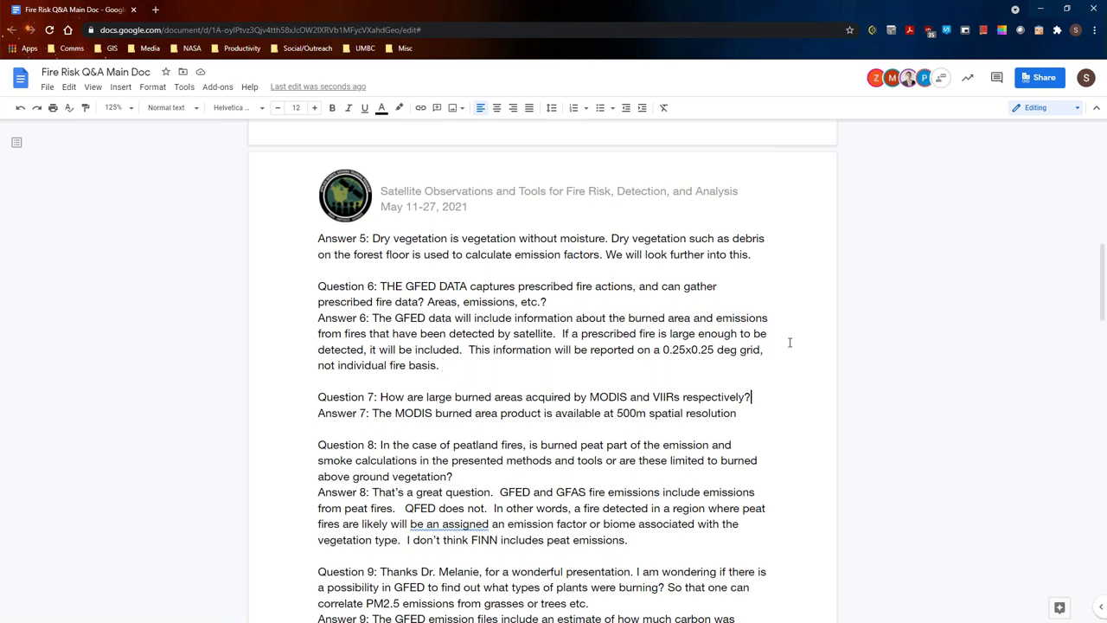
- Append to Answer 7 "Session 6 will cover more in depth but land burned by fire will have different values of spectral reflectance and those values are used."
scroll(790, 339, down, 2)
click(763, 300)
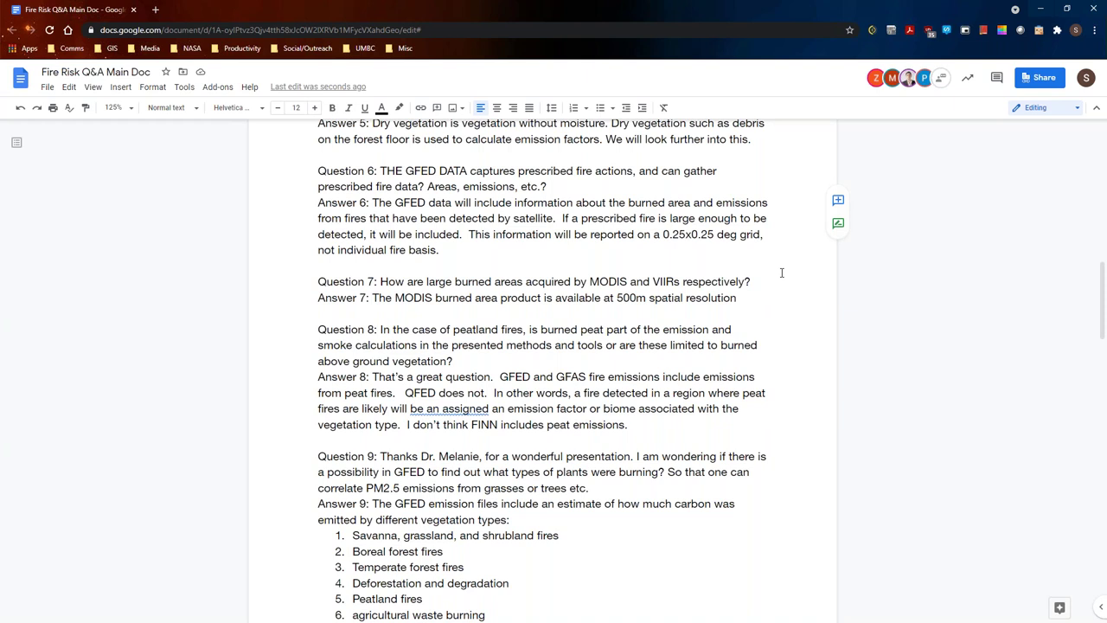
text(. M)
key(BackSpace)
text(Session 6 wil)
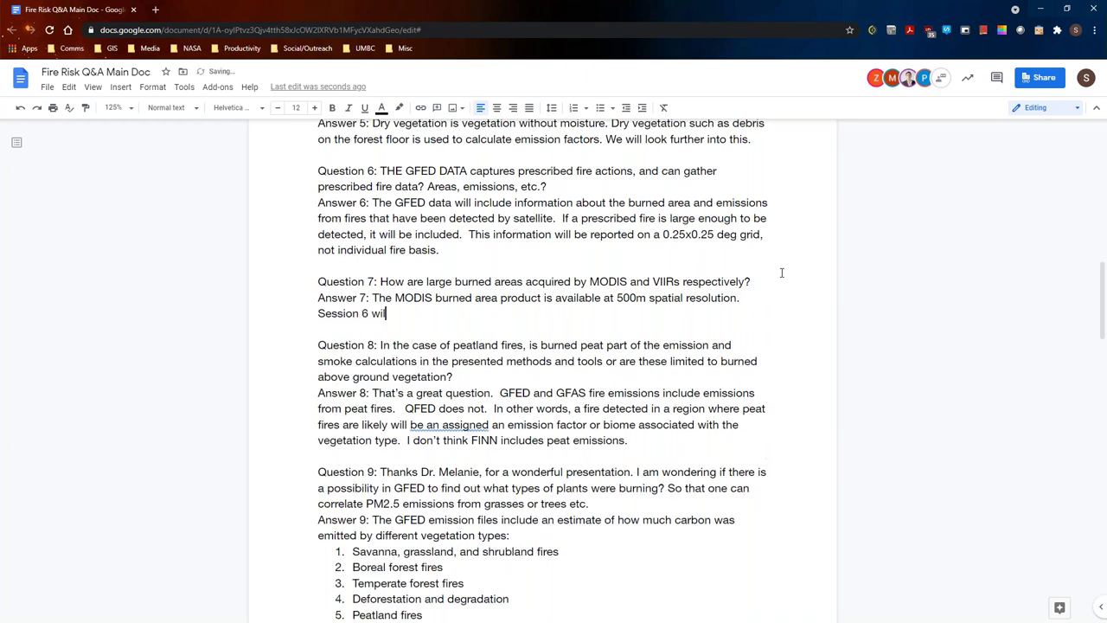
text(l cover more in depth)
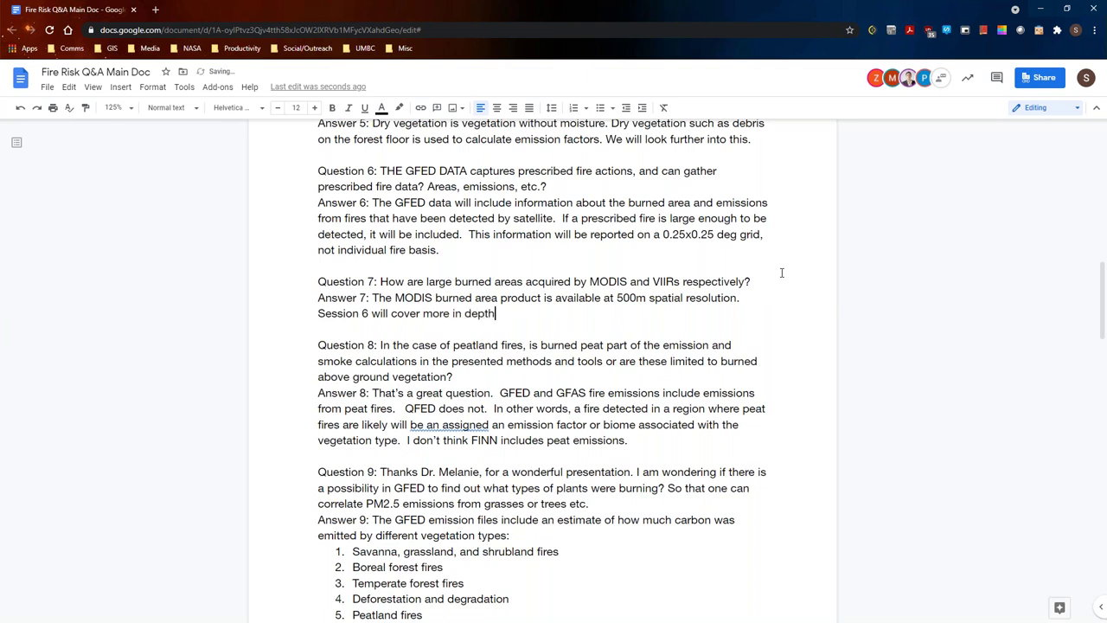
text( but land burned by fire will have different values of )
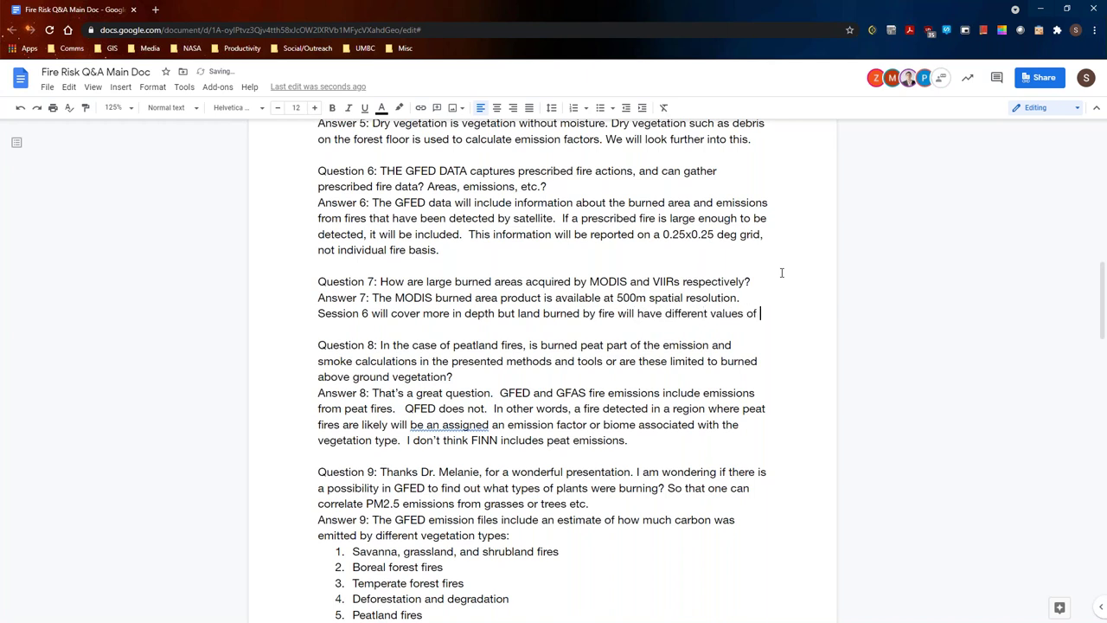
text(spect)
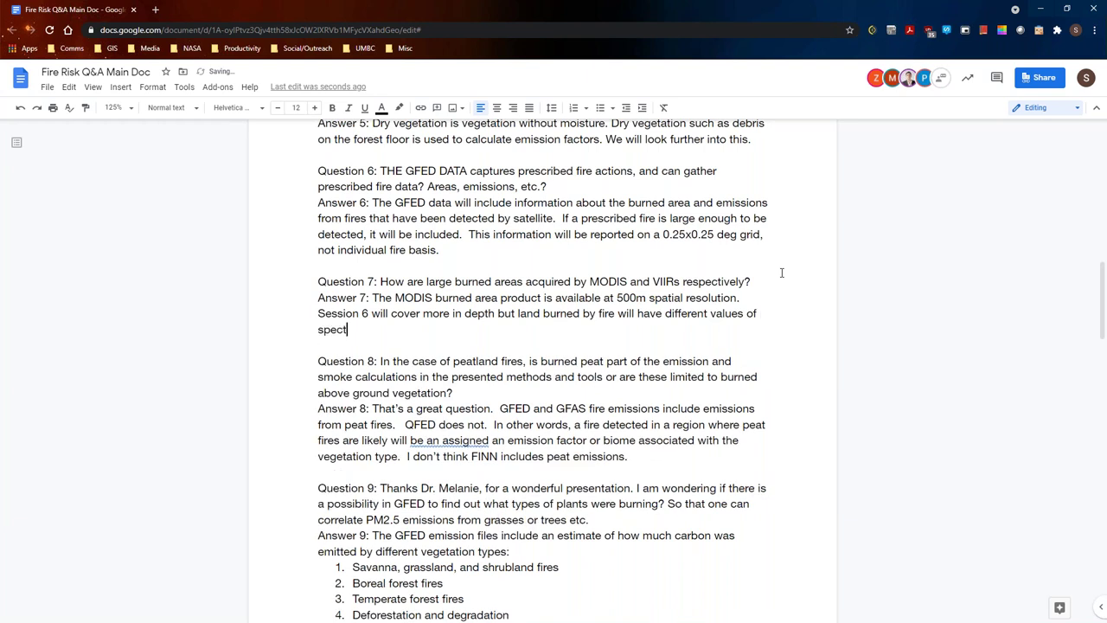
text(ral reflectance and those values are used)
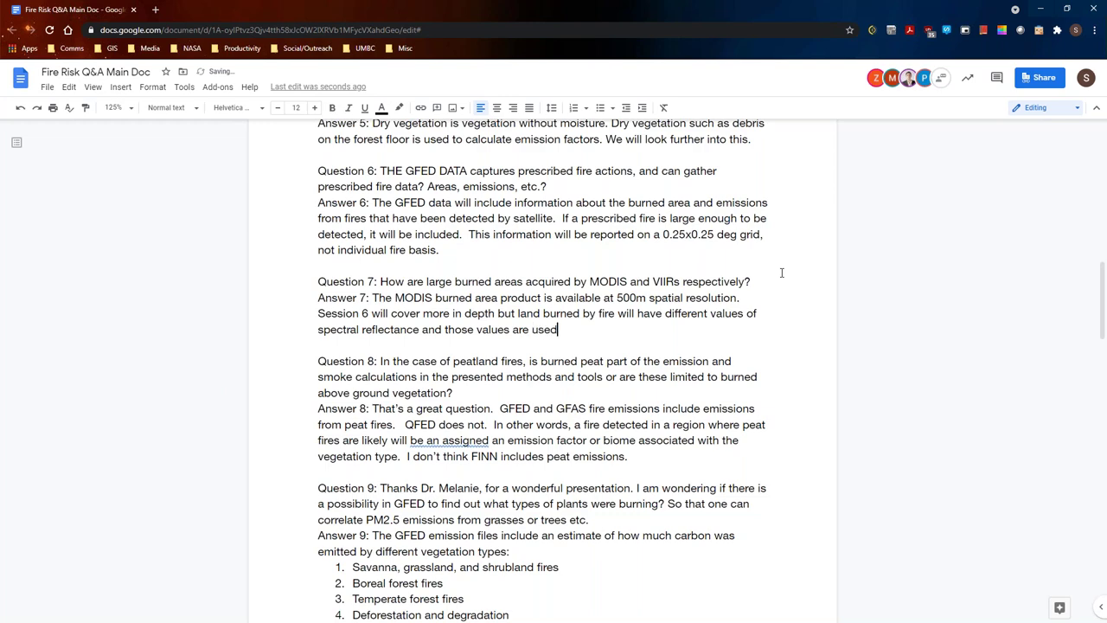
text(.)
- End the numbered list in Answer 9 after "agricultural waste burning" and start an unnumbered line below it
scroll(781, 273, down, 2)
click(647, 340)
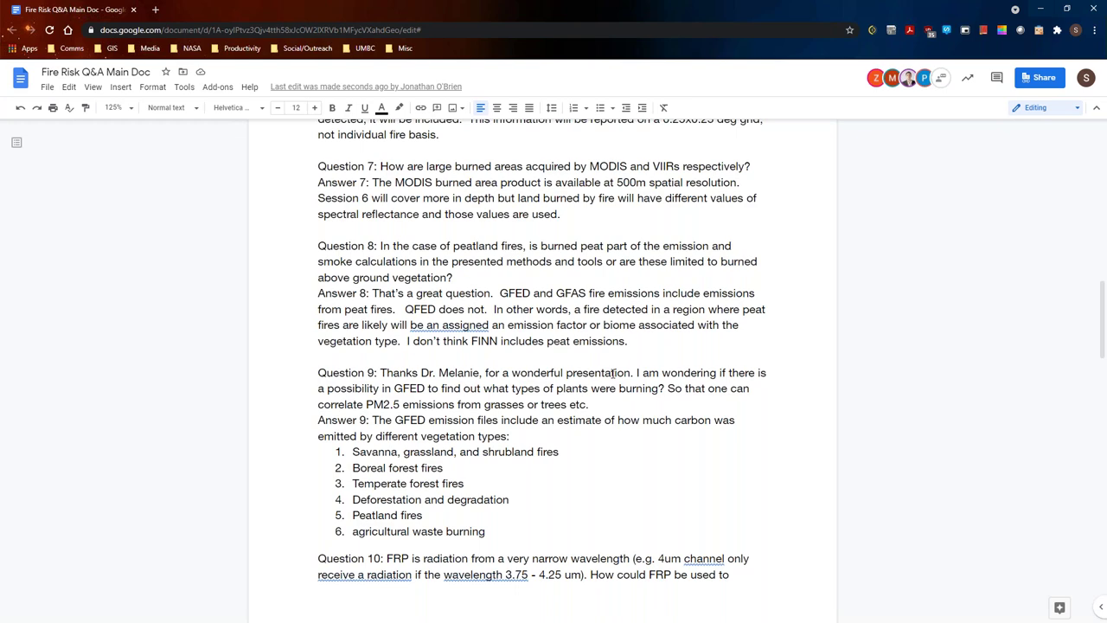
scroll(666, 389, down, 1)
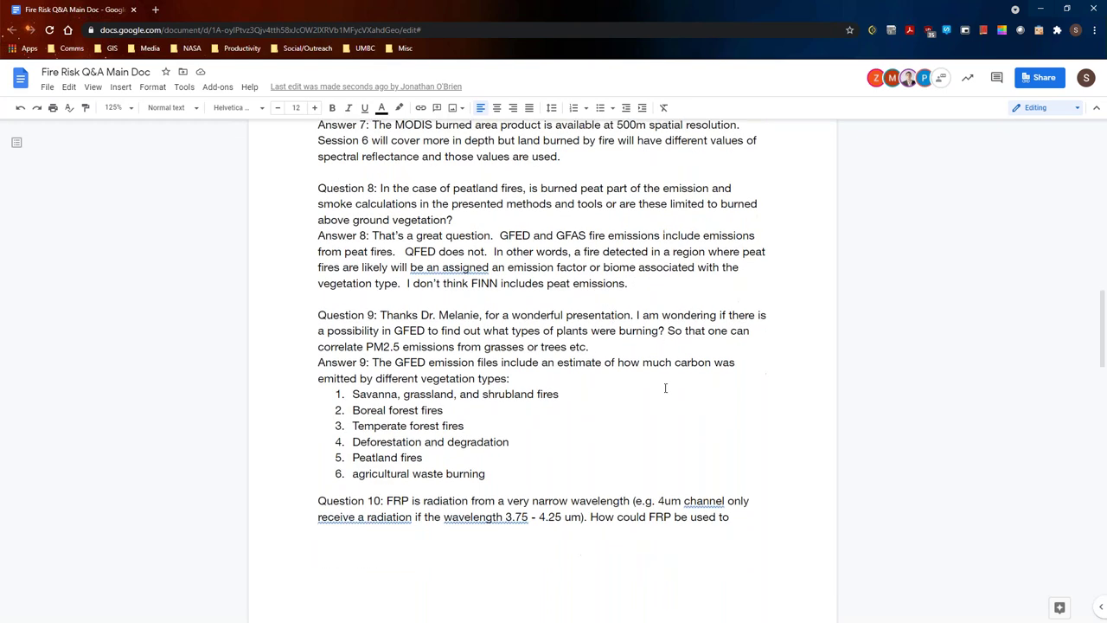
click(558, 469)
key(Return)
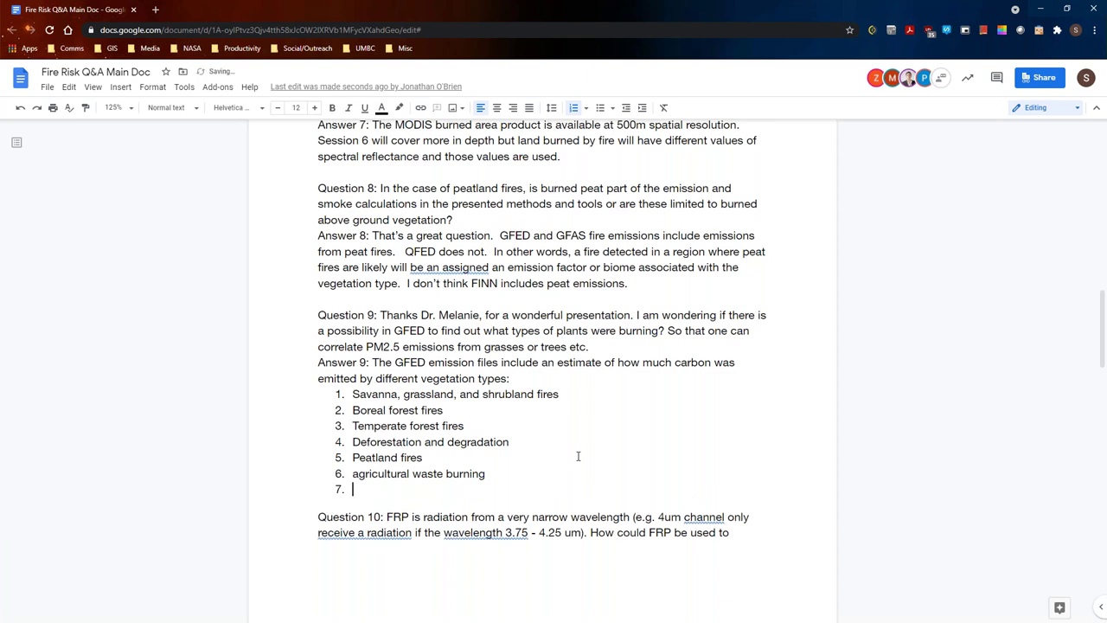
key(Return)
text(anythin)
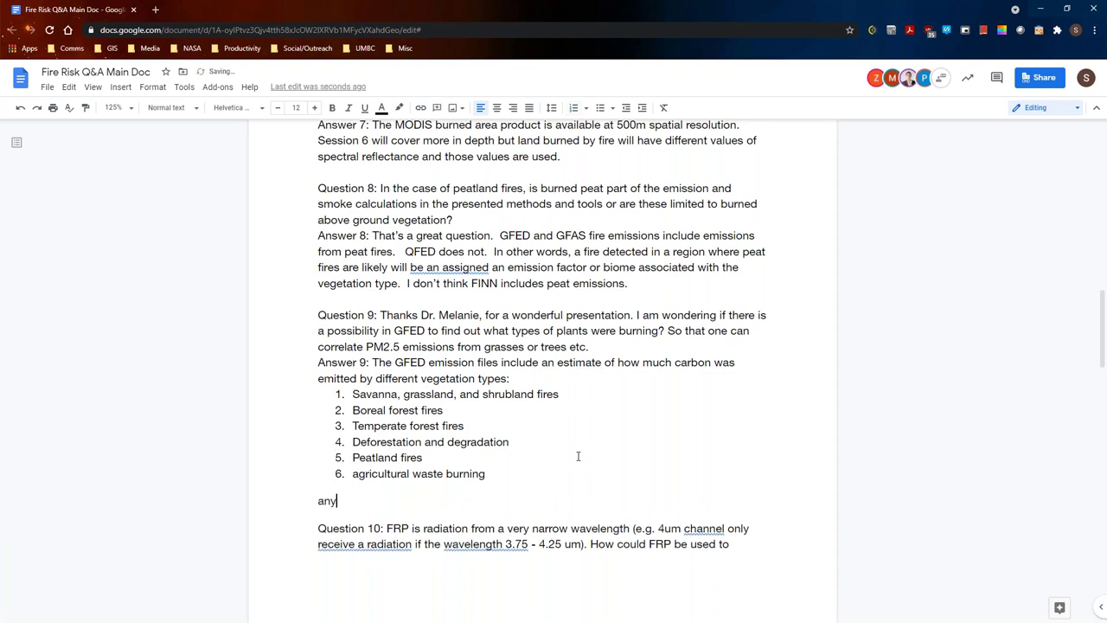
key(BackSpace)
key(BackSpace)
key(BackSpace)
key(BackSpace)
key(BackSpace)
key(BackSpace)
key(BackSpace)
- Write "Anything finer than that is not available through GFED." on the line below Answer 9's list
text(Anything finer than that is not av)
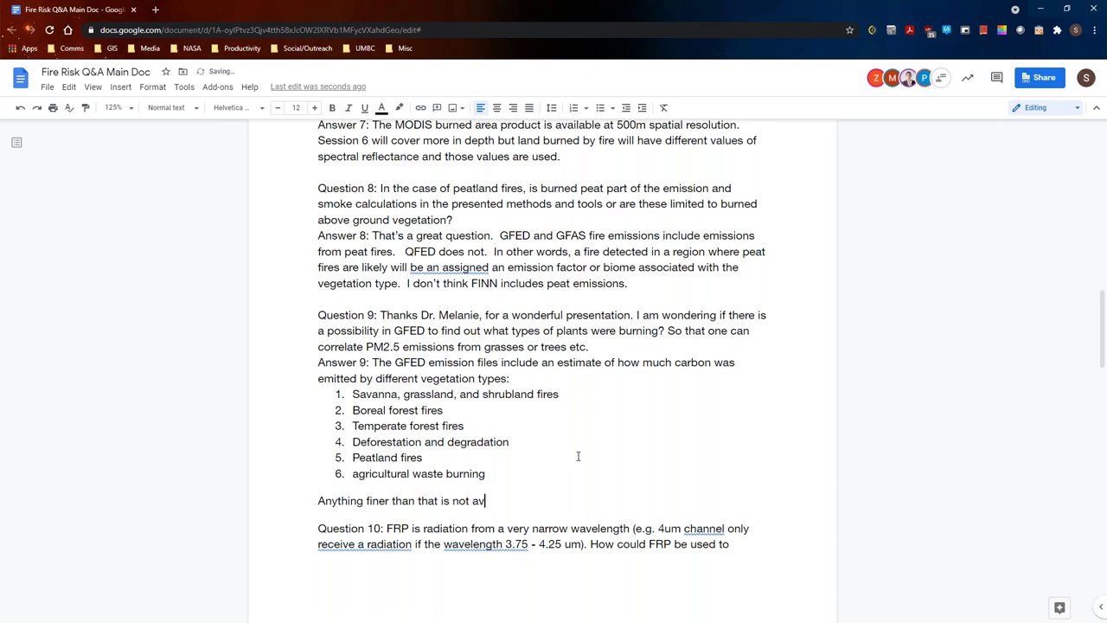
text(ailable trough)
key(BackSpace)
key(BackSpace)
key(BackSpace)
key(BackSpace)
key(BackSpace)
text(hrough GFED. )
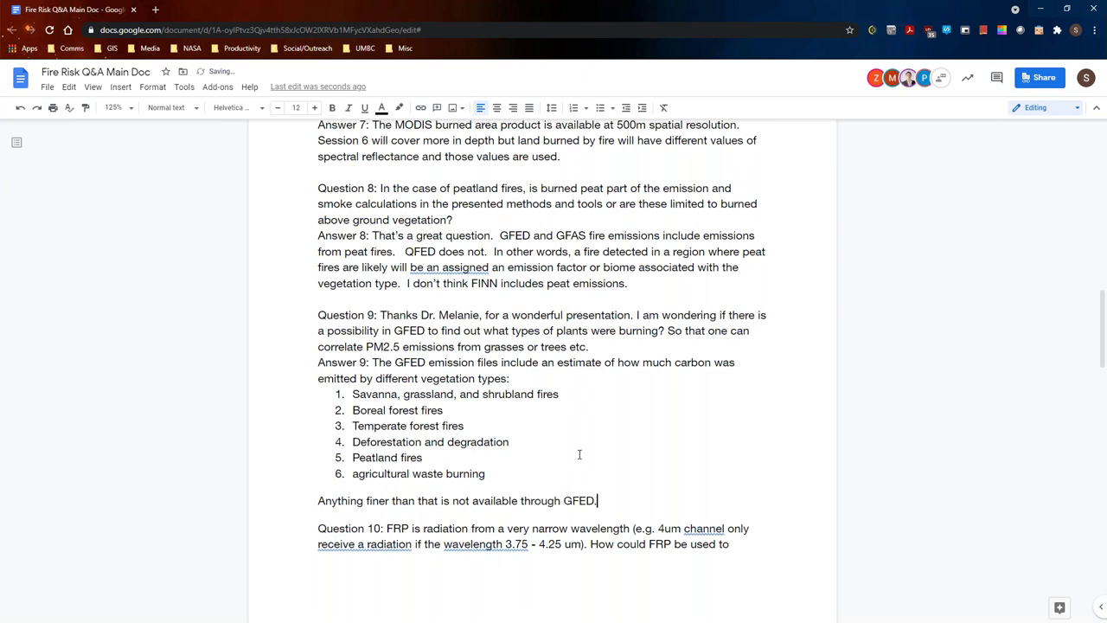
- Extend the line below Answer 9's list with "If you do have separate data, you can utilize it in GFED."
text(If you do hav e se)
key(BackSpace)
key(BackSpace)
key(BackSpace)
key(BackSpace)
key(BackSpace)
text(e)
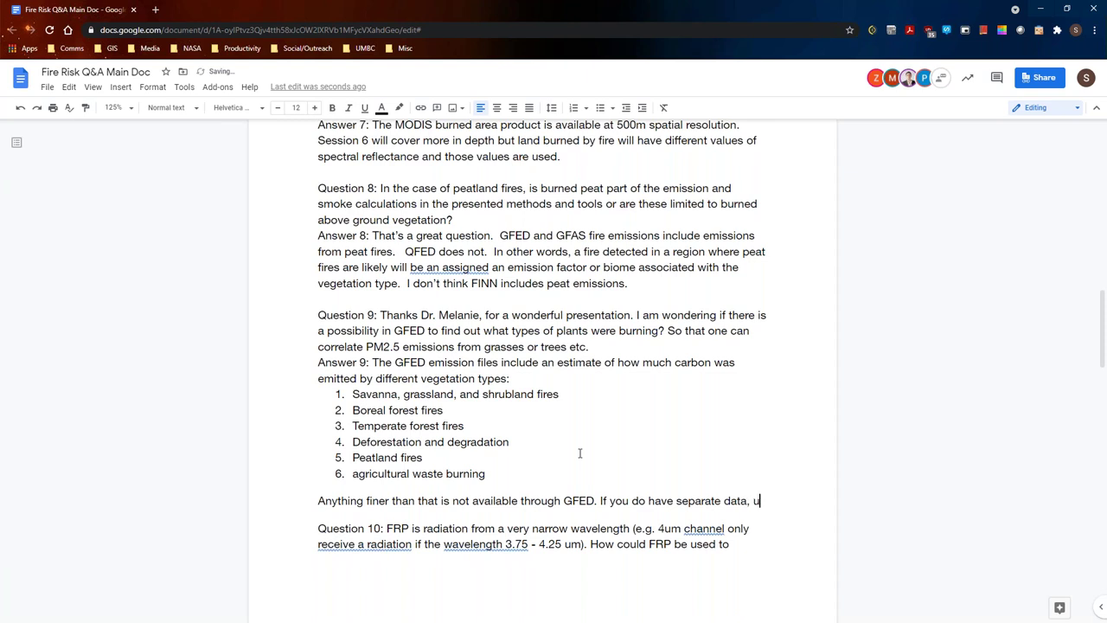
text(ou can u)
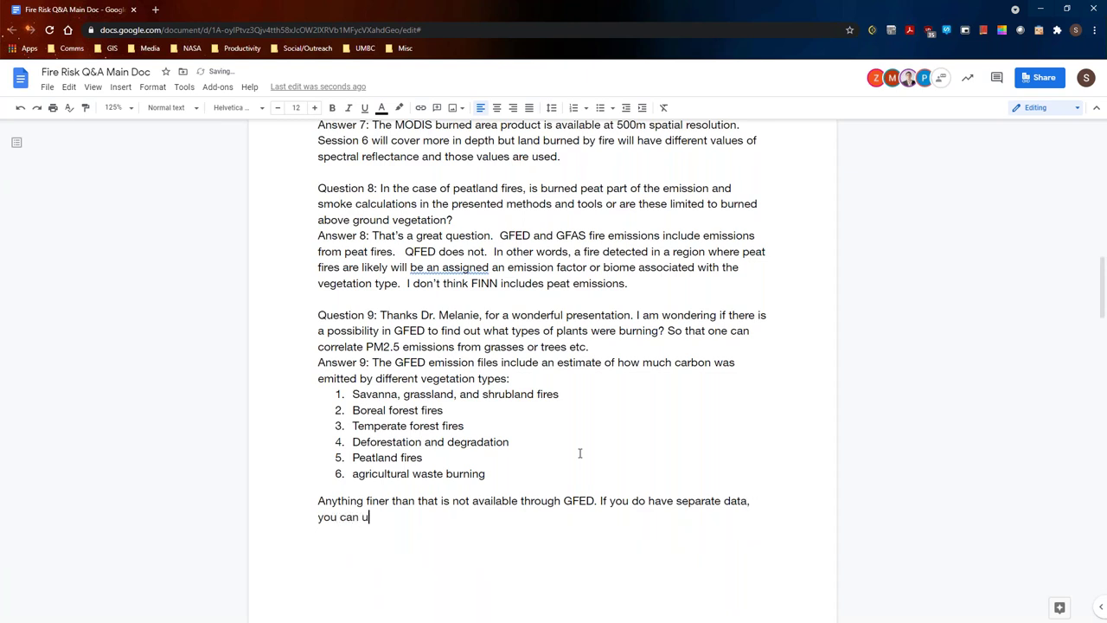
text(tilize it in)
scroll(579, 454, down, 5)
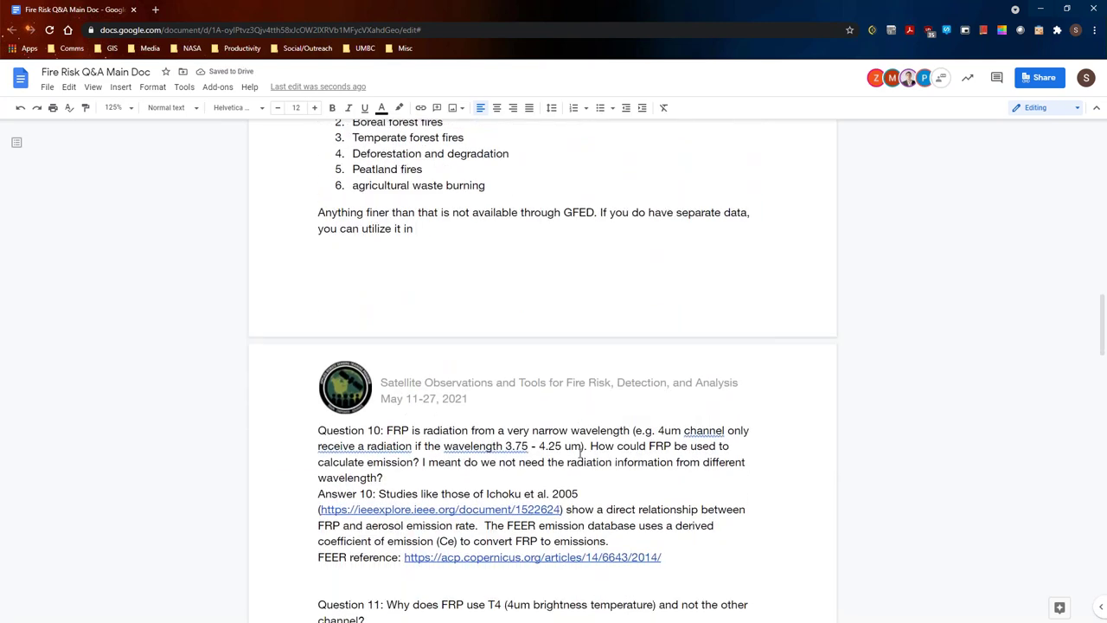
text(GFED.)
key(BackSpace)
text(.)
- Fill in Answer 12 with "I am not sure what this question is referring to."
click(694, 495)
scroll(761, 463, down, 3)
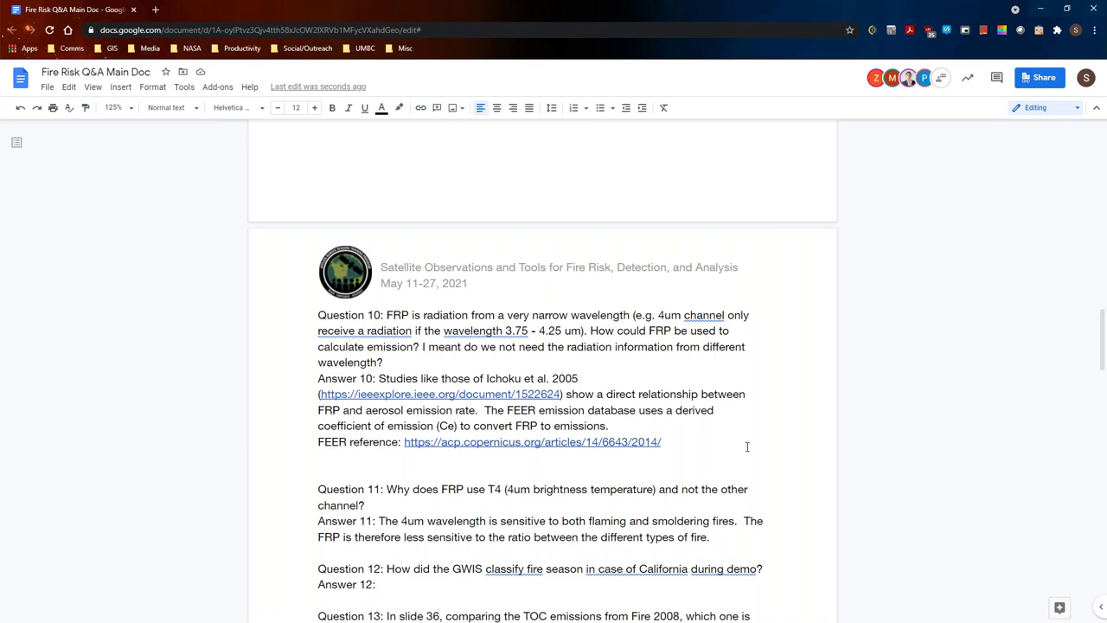
scroll(747, 447, down, 4)
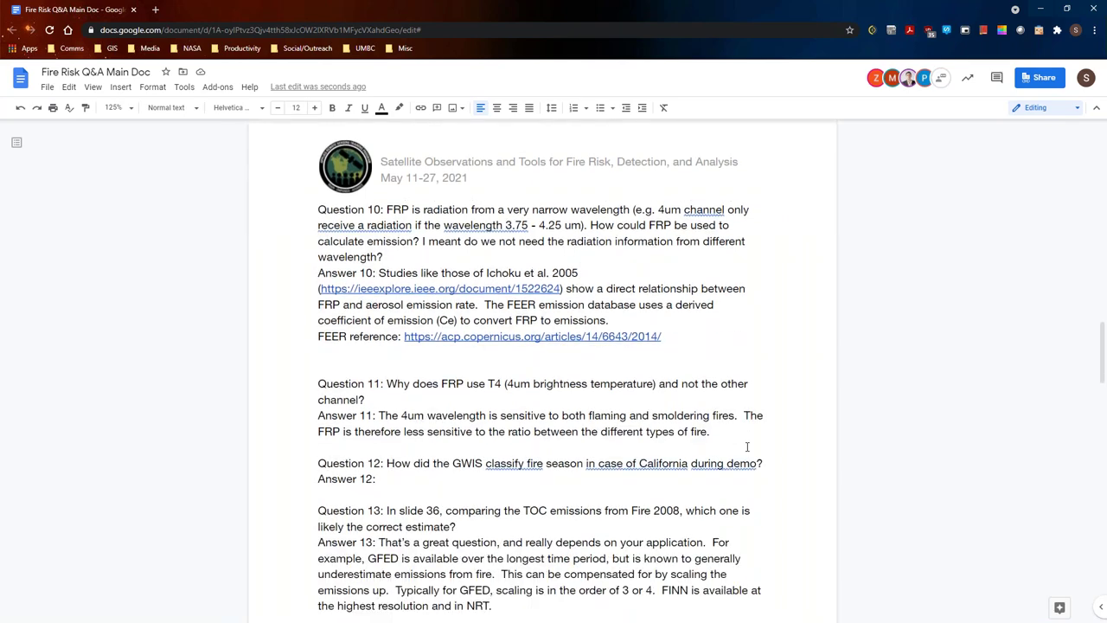
click(731, 252)
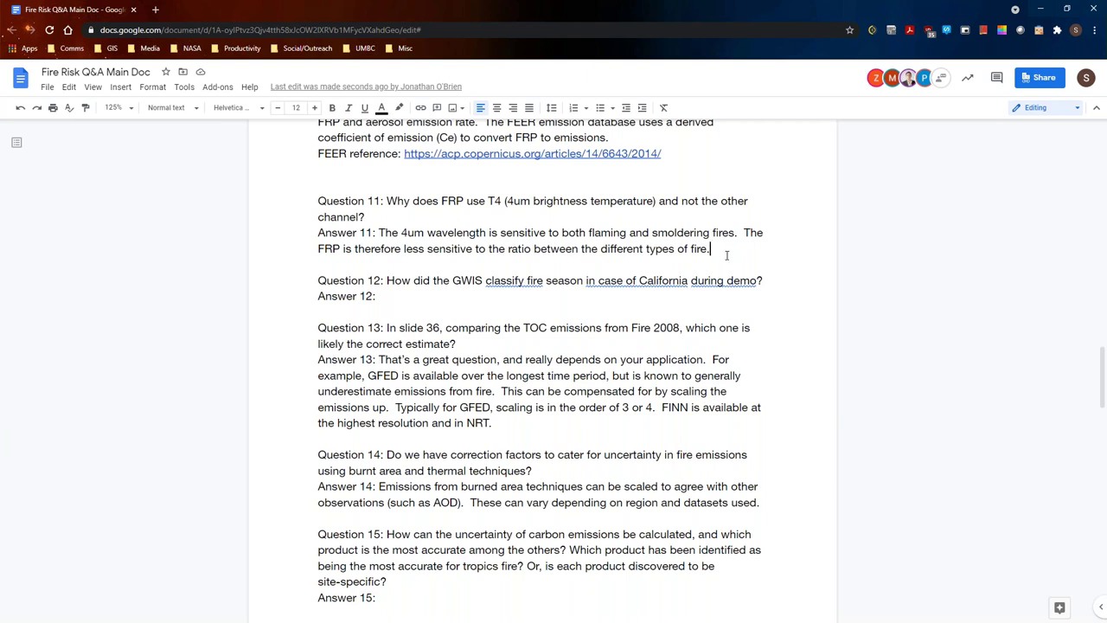
double_click(406, 298)
click(453, 301)
text(I am not sure wha)
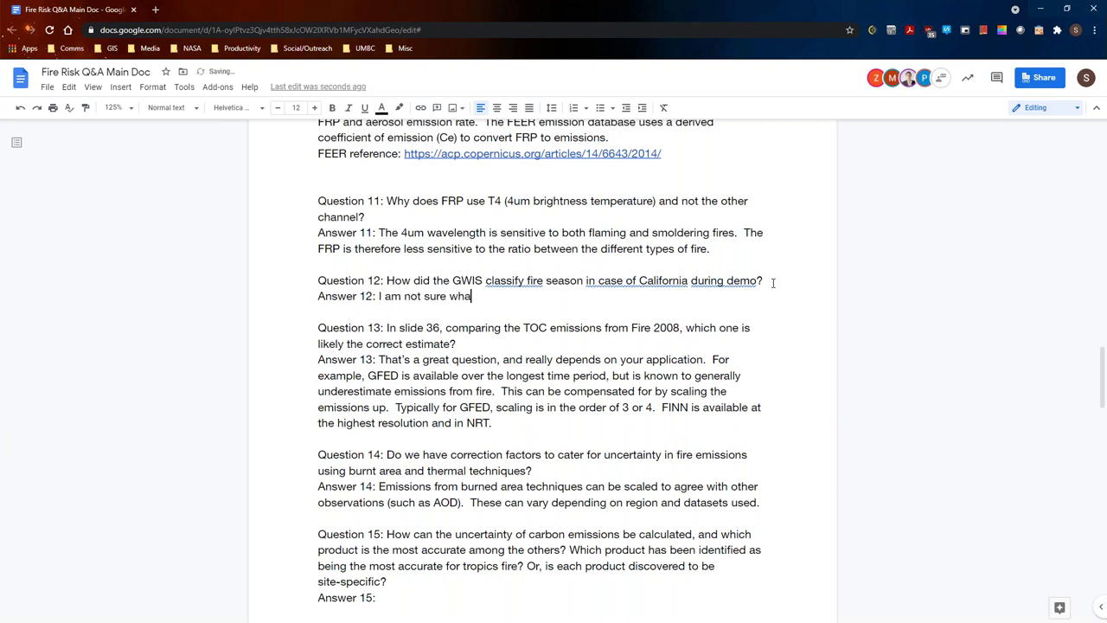
text(t)
text( this question is referr)
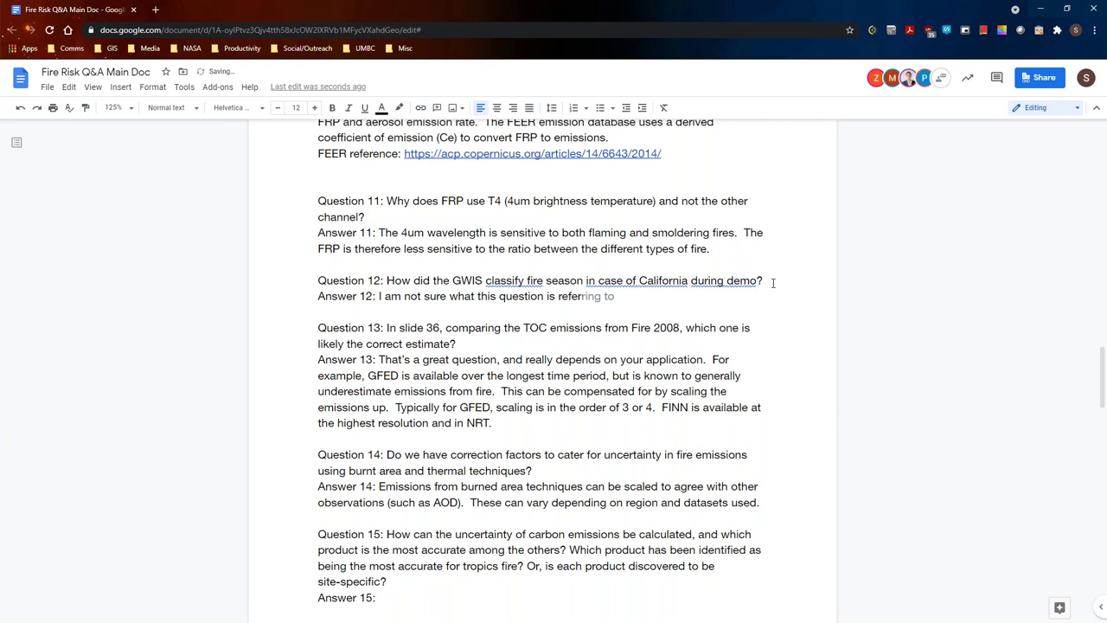
key(Tab)
text(.)
key(BackSpace)
- Append to Answer 14 "If you run a model with GFED, there is more than one factor considered."
scroll(791, 329, down, 1)
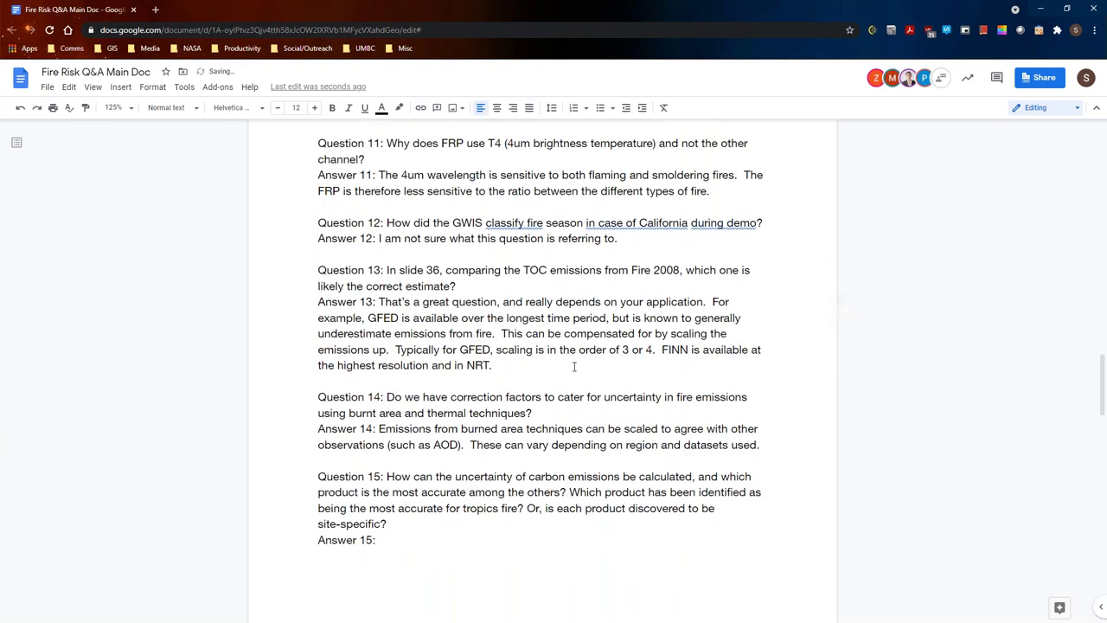
click(548, 368)
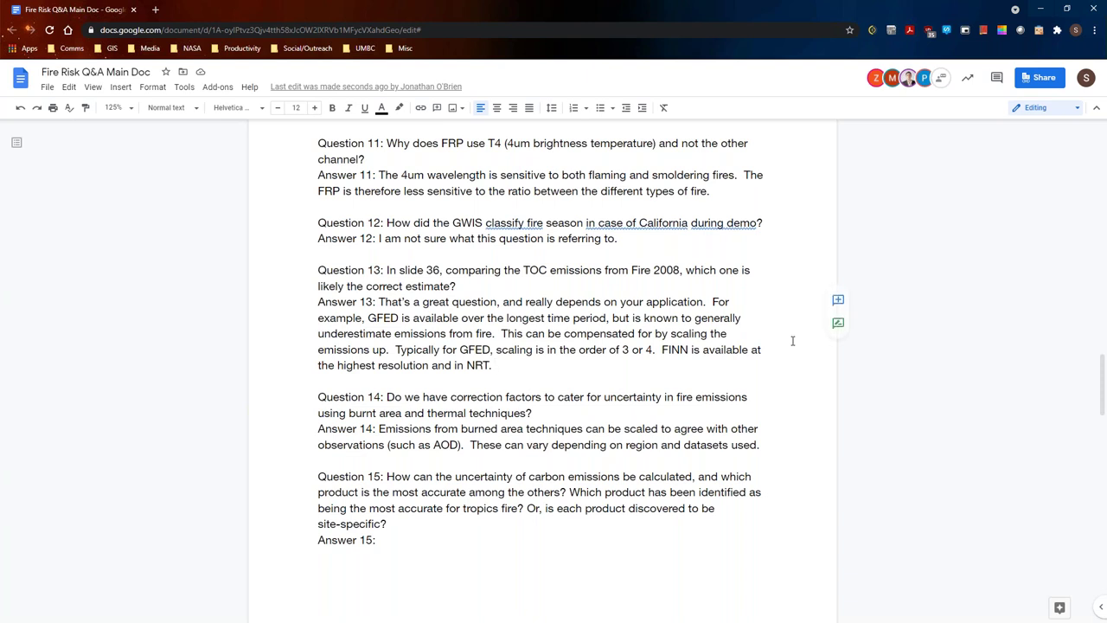
scroll(792, 341, down, 3)
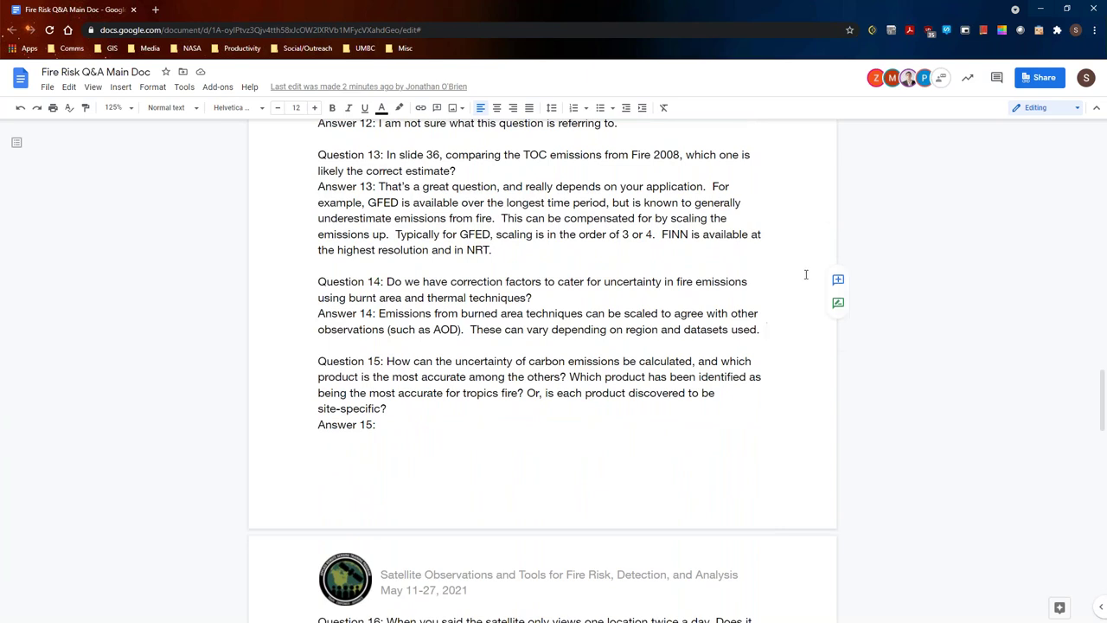
key(BackSpace)
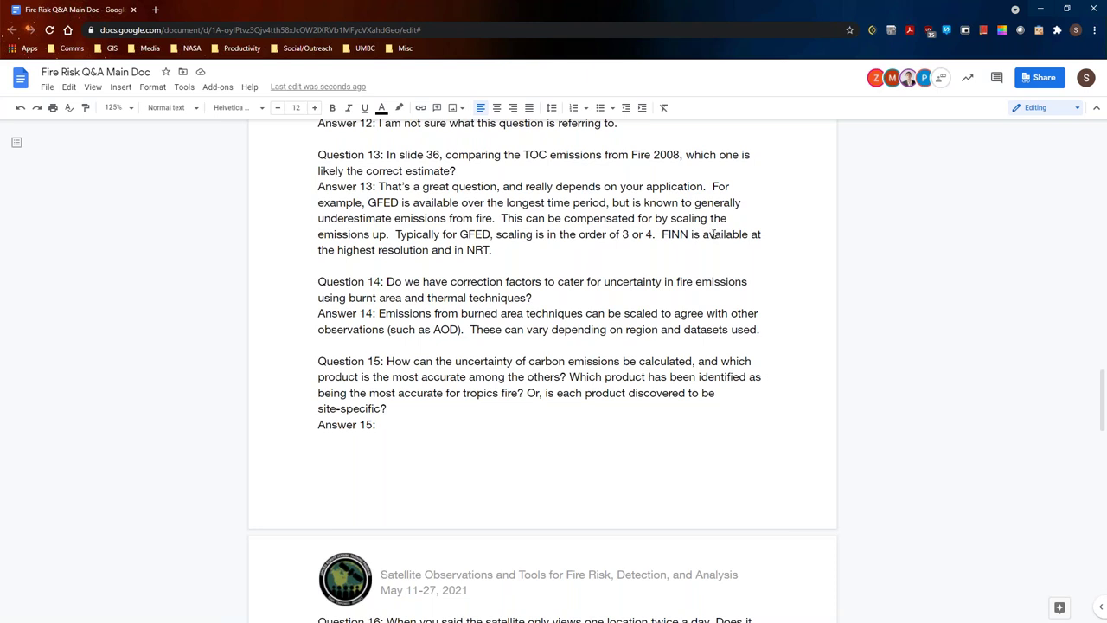
key(Return)
text(If )
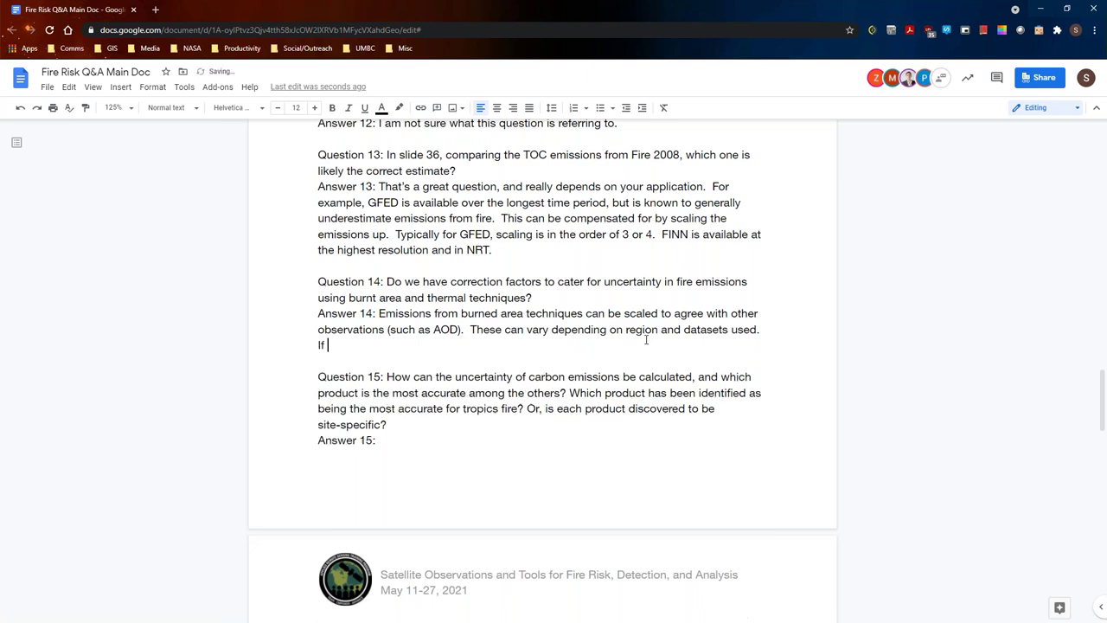
text(you run a model with GFED)
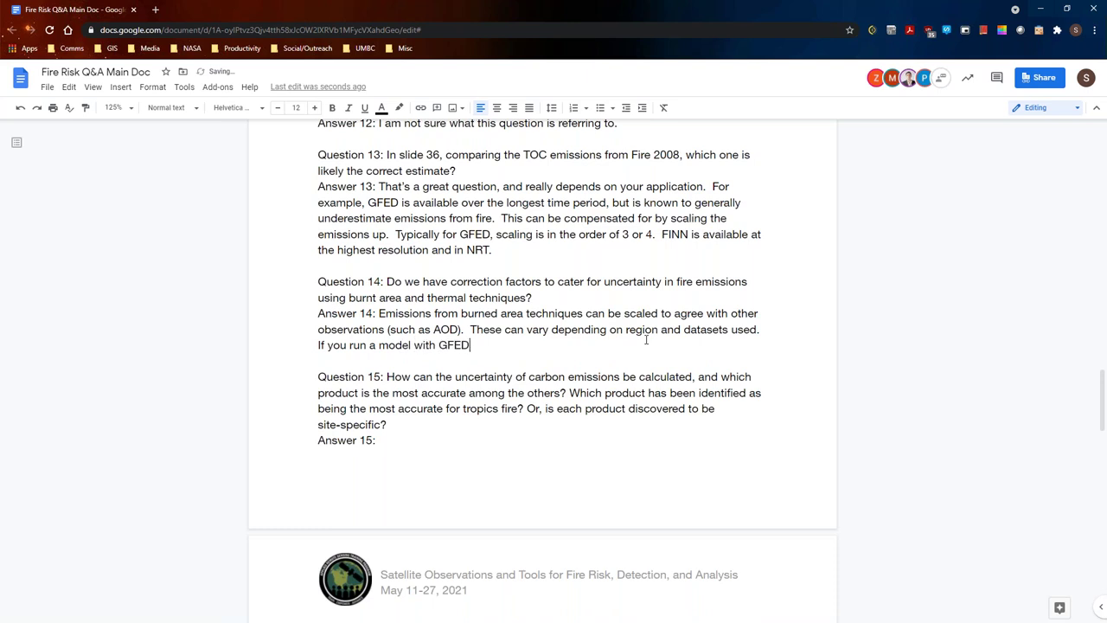
text(,)
text(t)
key(BackSpace)
text(there )
text(ar)
key(BackSpace)
key(BackSpace)
text(is more than on)
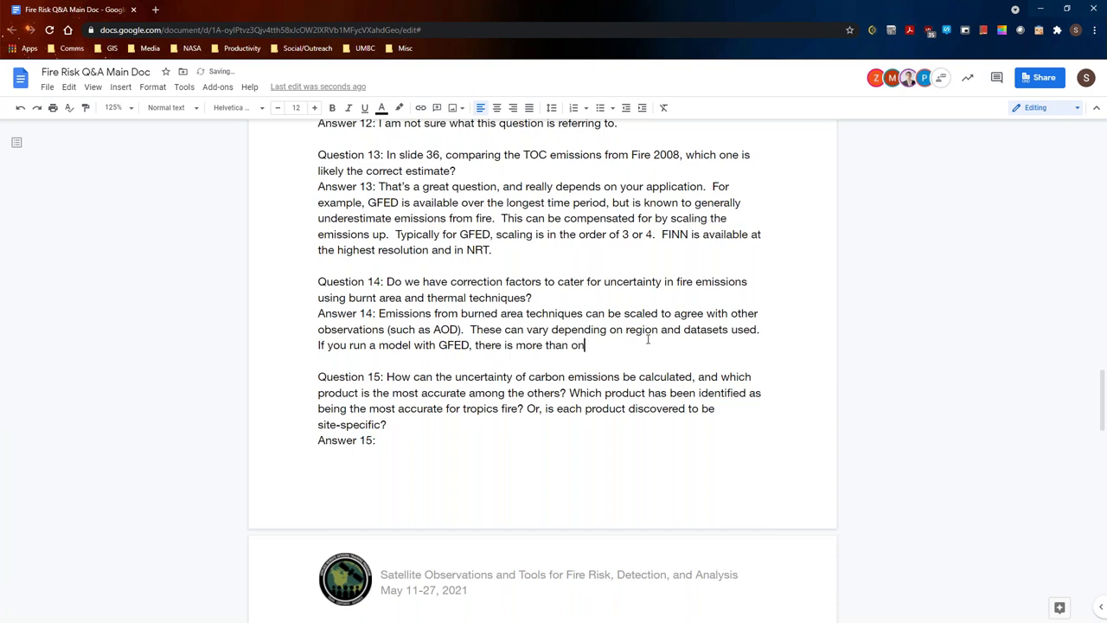
text(e factor considered.)
- Begin Answer 15 with "This depends on your application and the metric which you evaluate it against."
click(465, 433)
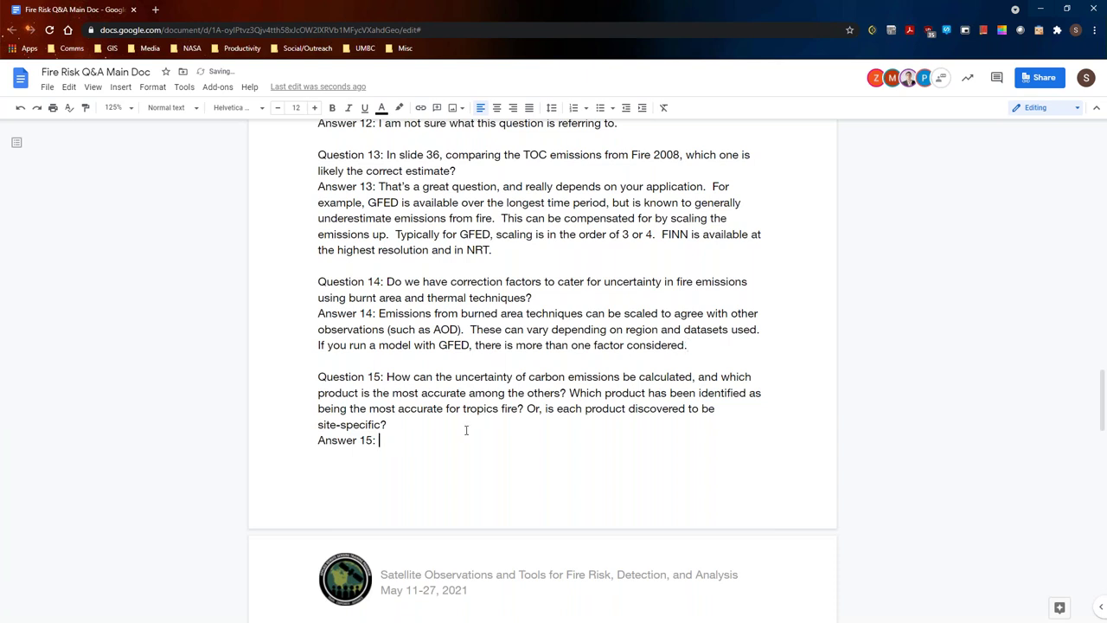
scroll(798, 390, down, 1)
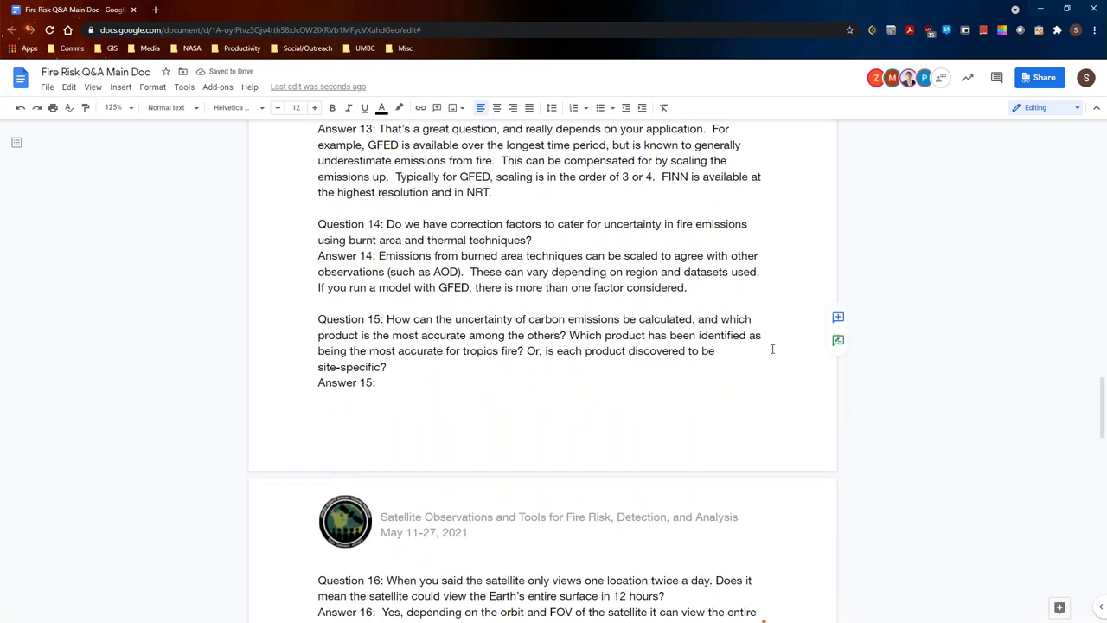
scroll(773, 346, down, 1)
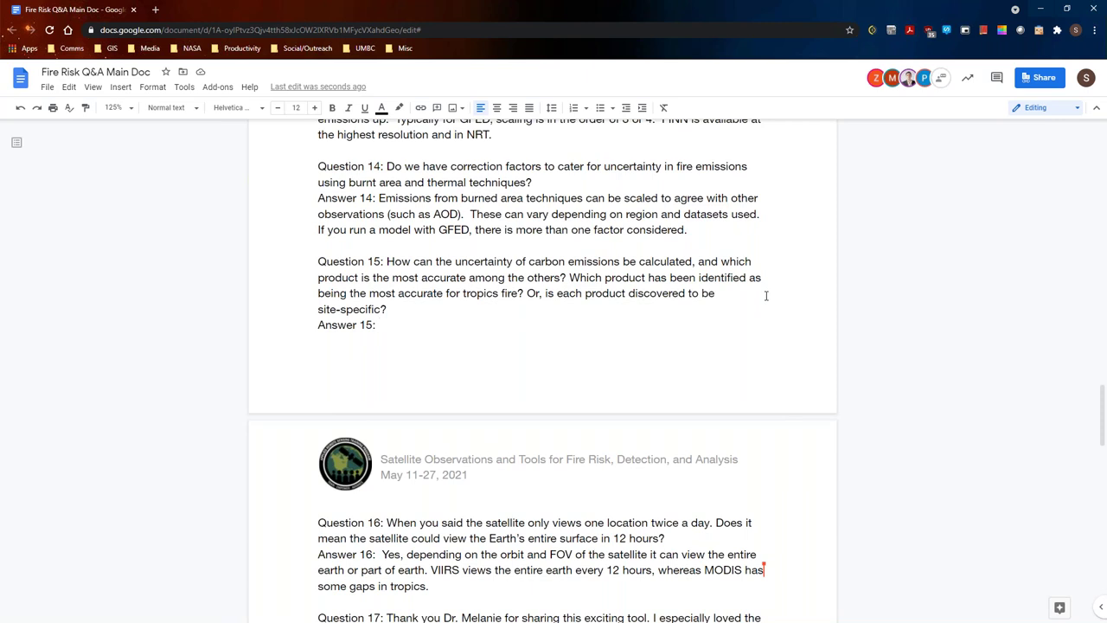
text(This depend)
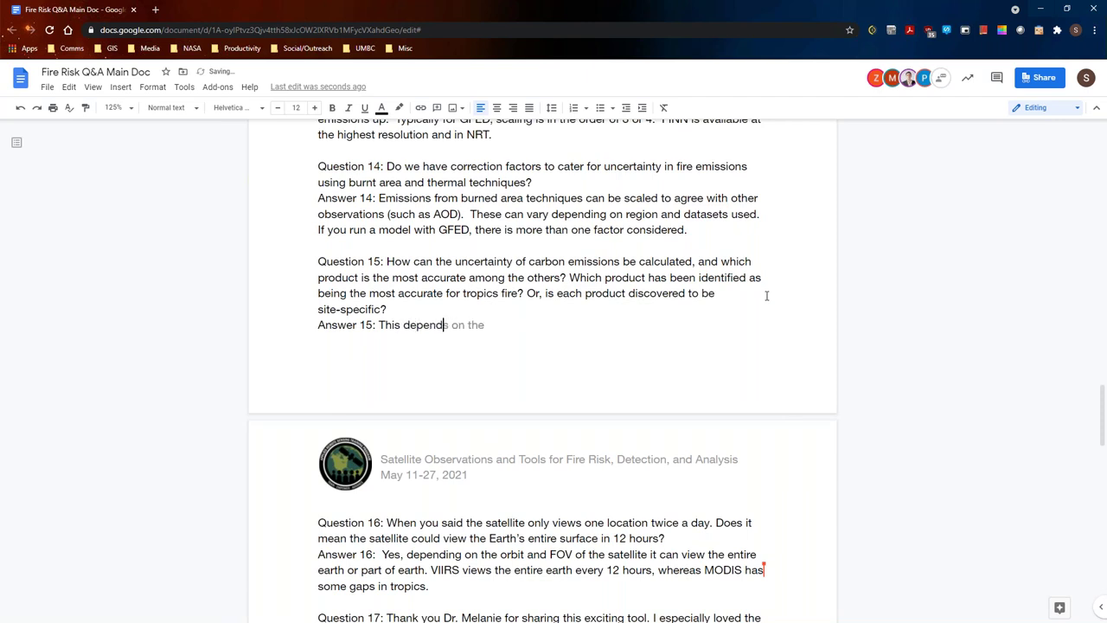
text(s on your application and)
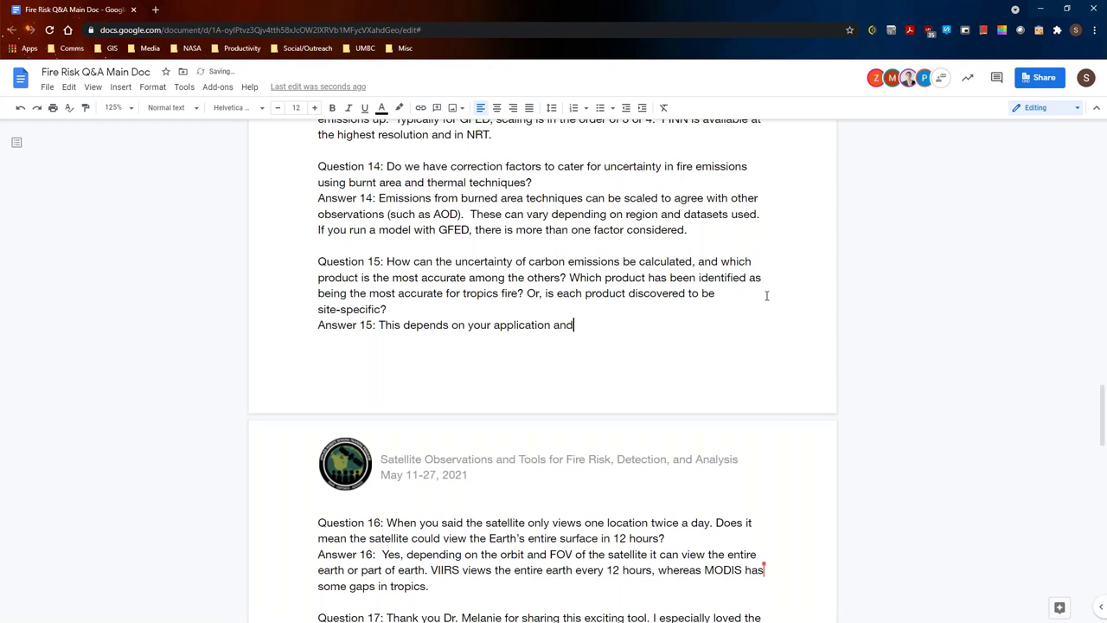
text( the metric which you evaluate it )
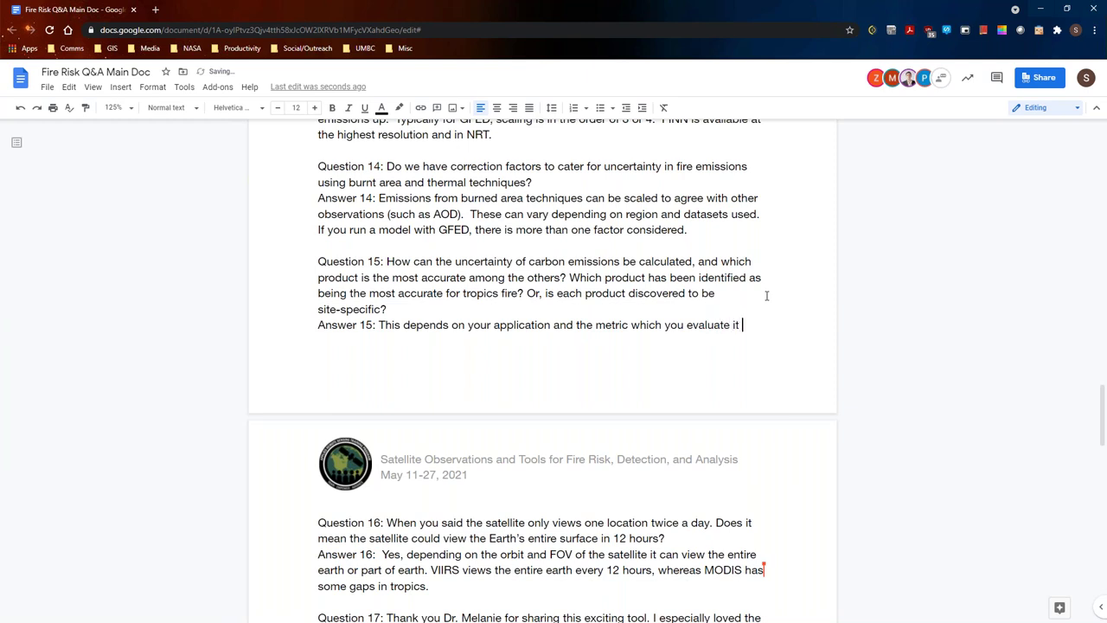
text(against.)
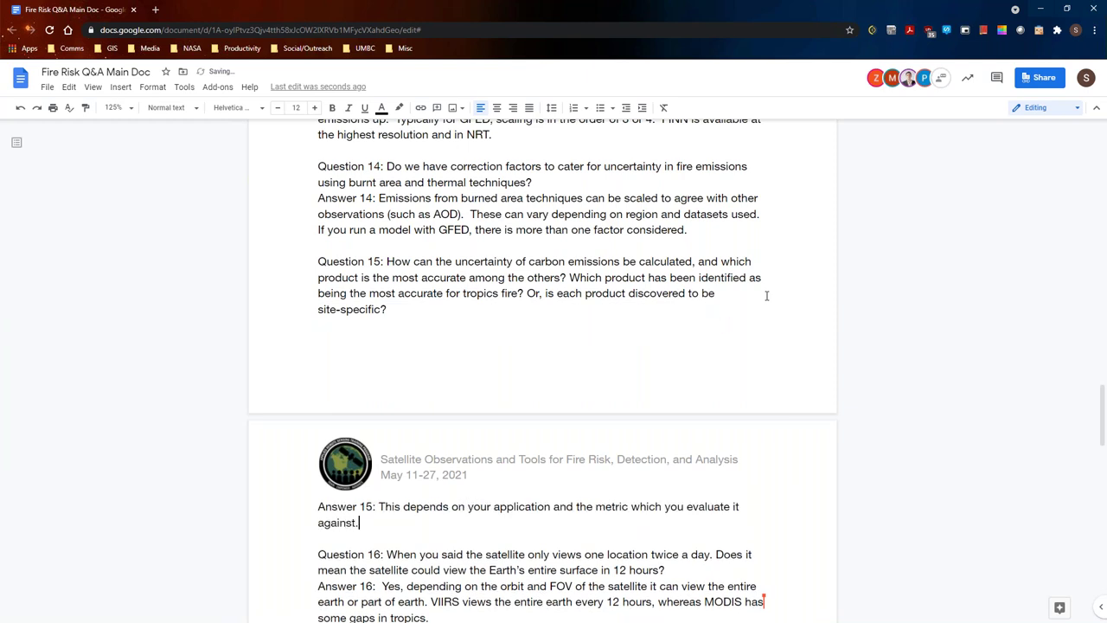
- Add to Answer 15 "If you put a dataset into a model such as Aeronet, QFED would be the most accurate."
scroll(766, 296, down, 1)
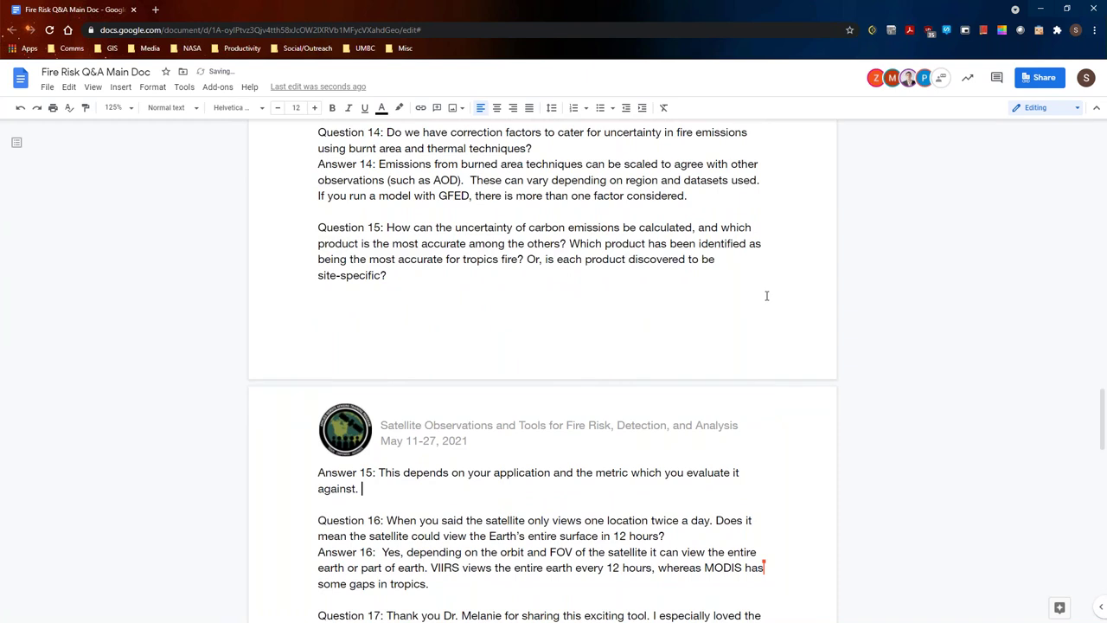
text(If you put a dataset into a )
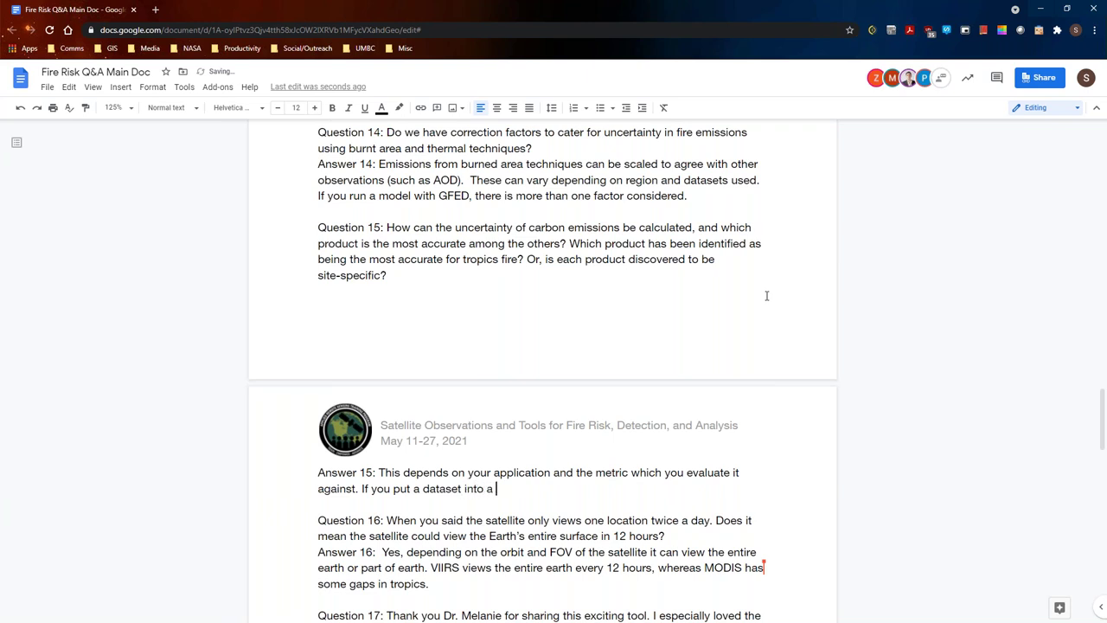
text(model such as Aeronet,)
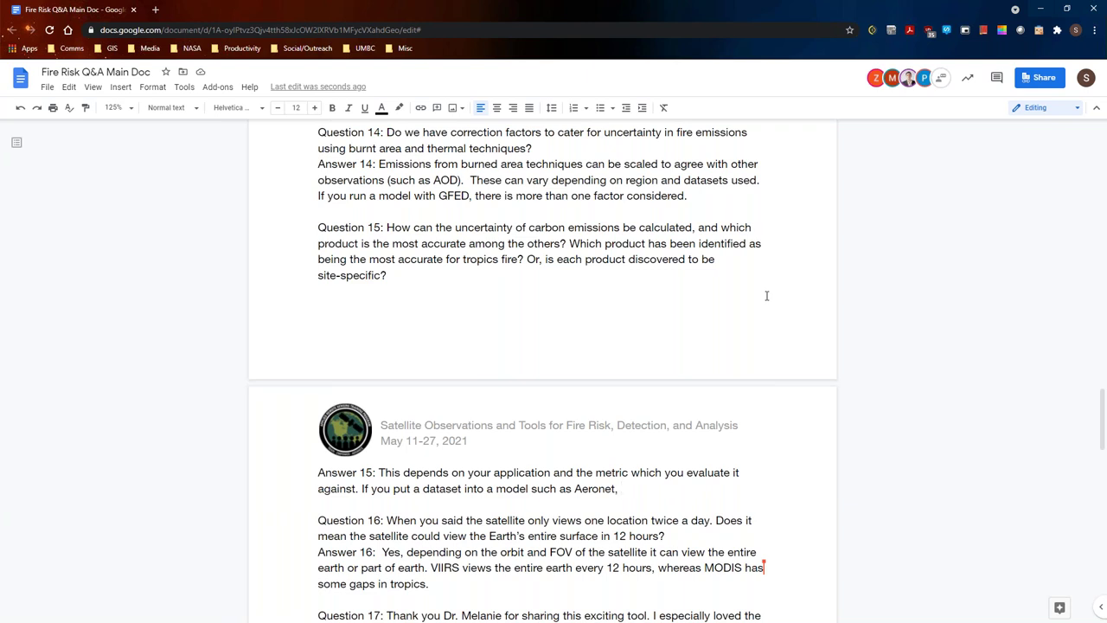
text(QFED would be the mo)
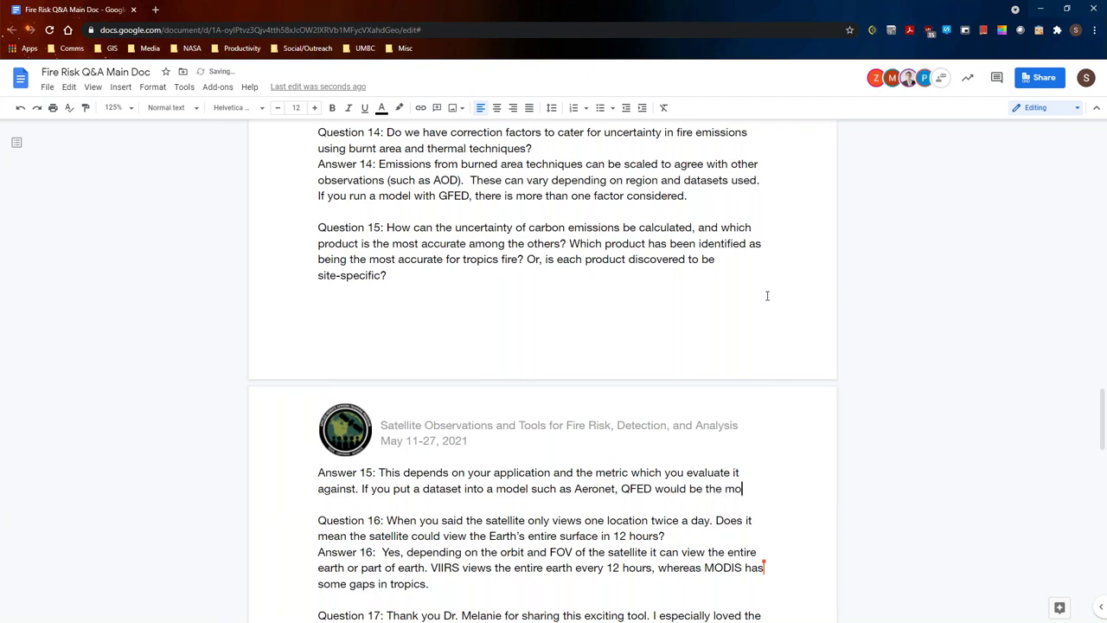
text(st accurate.)
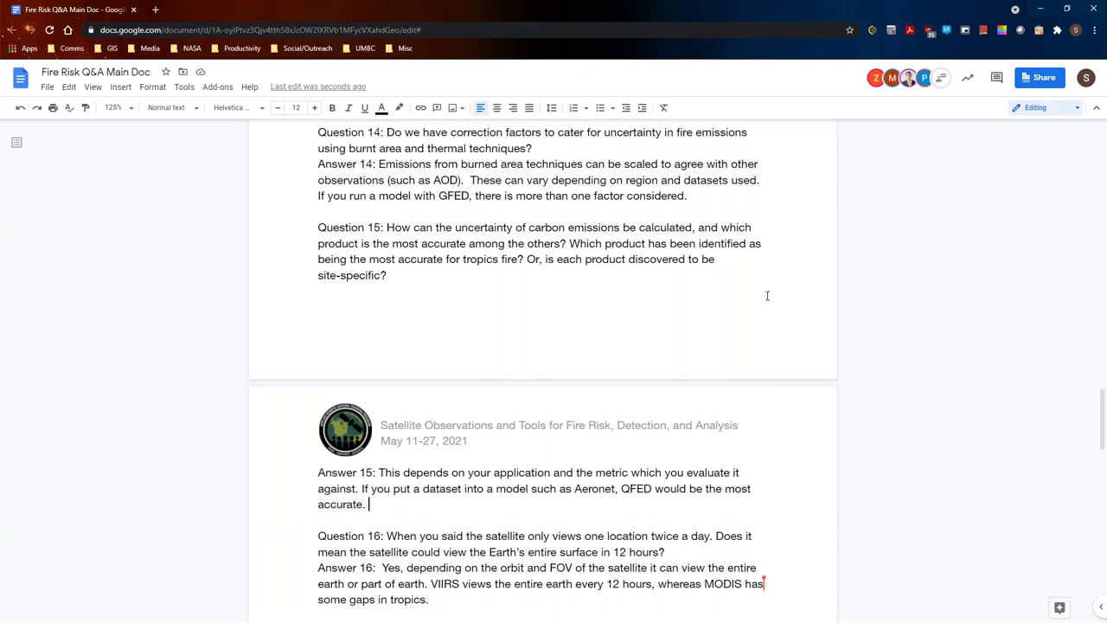
- Finish Answer 15 with the sentence "There are variations by region and by dataset."
text(There are variation)
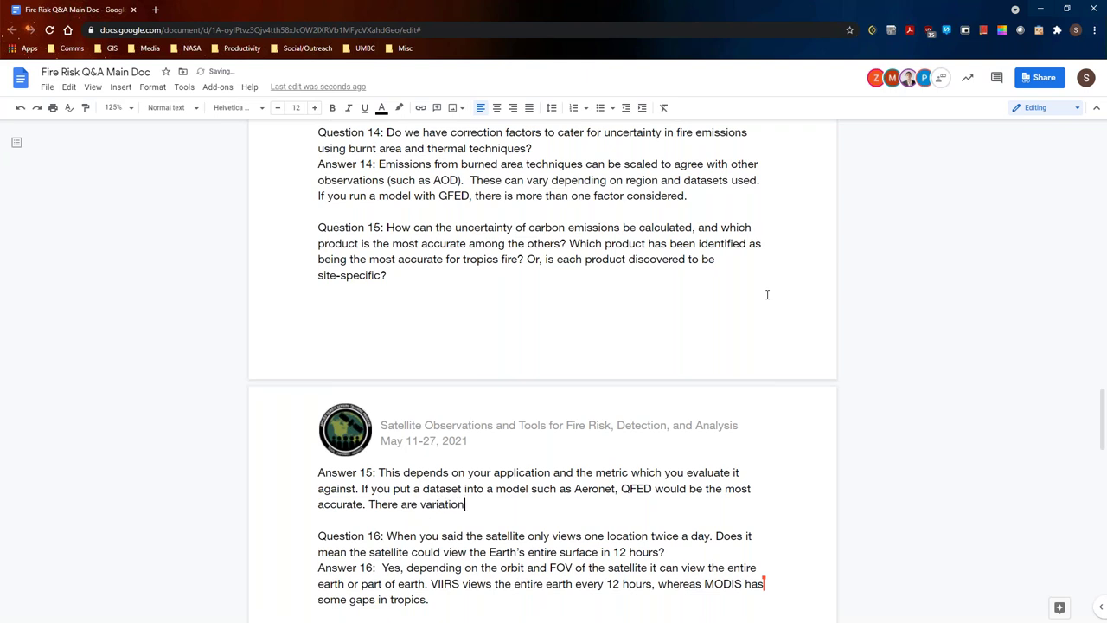
text( by region and by da)
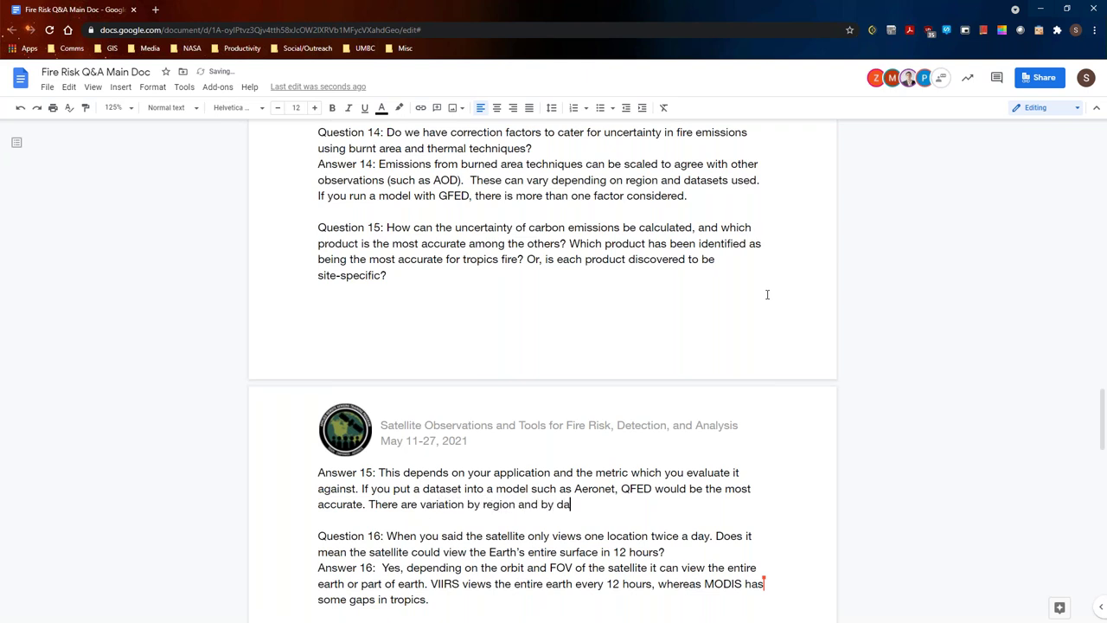
text(taset)
text(/.)
key(BackSpace)
key(BackSpace)
text(.)
click(442, 504)
click(441, 487)
- Append to Answer 16 "When referring to variables, you only get data for the sunlit portions."
scroll(790, 452, down, 2)
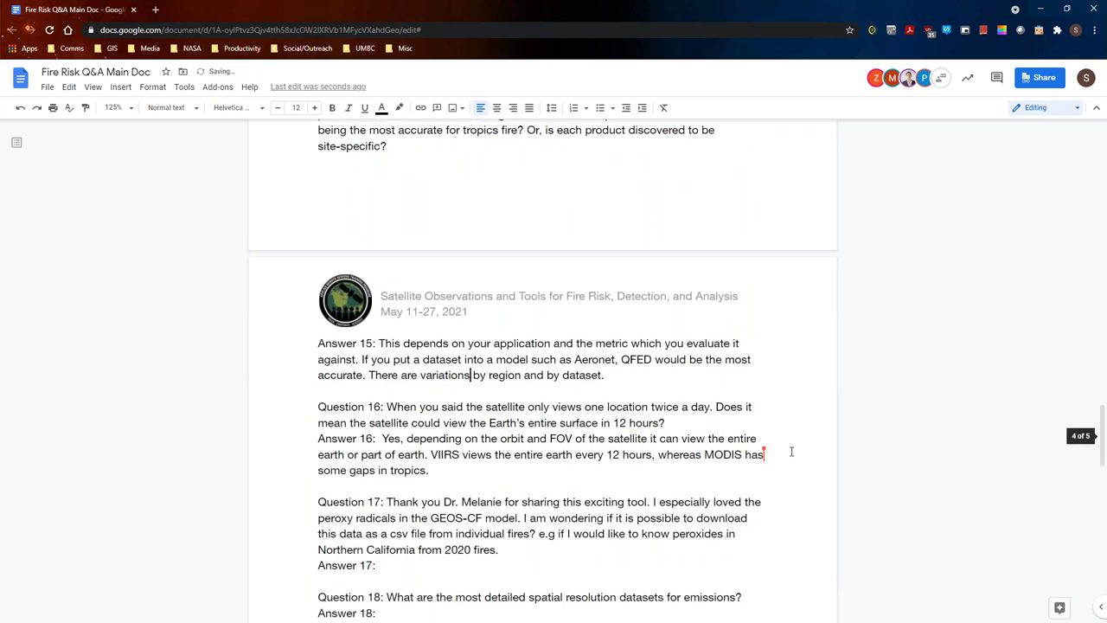
click(478, 429)
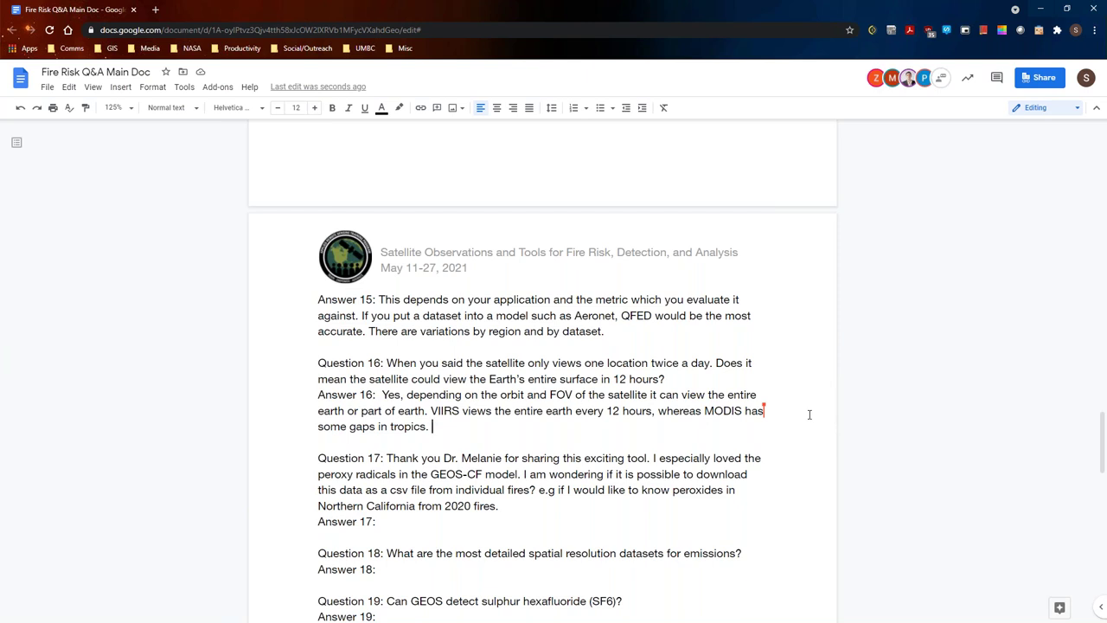
text(When referring to t)
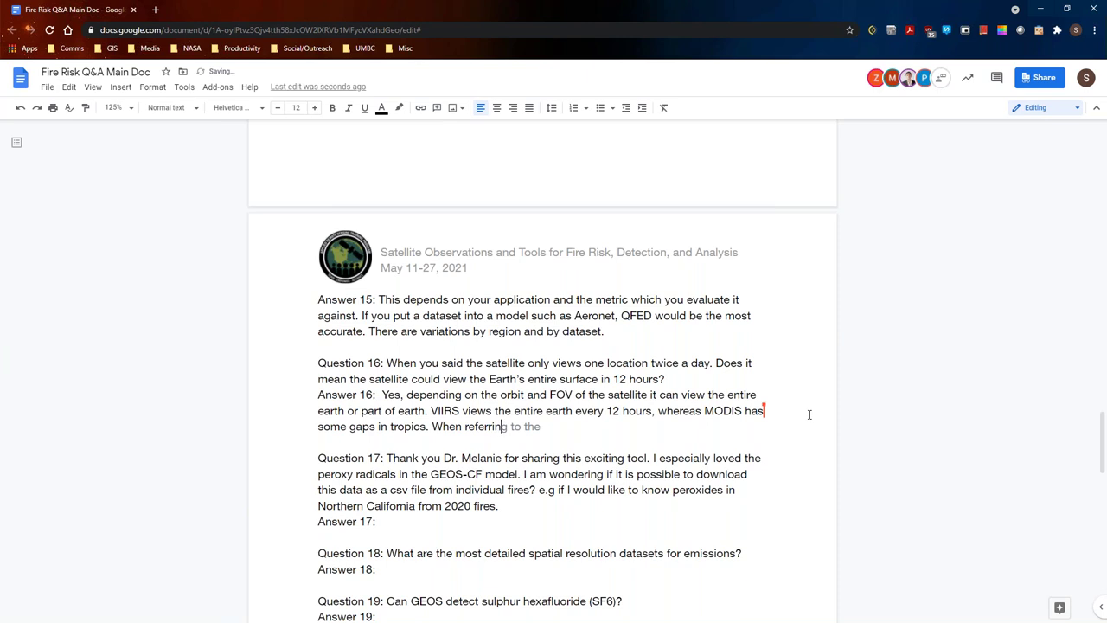
key(BackSpace)
text(variables, you only )
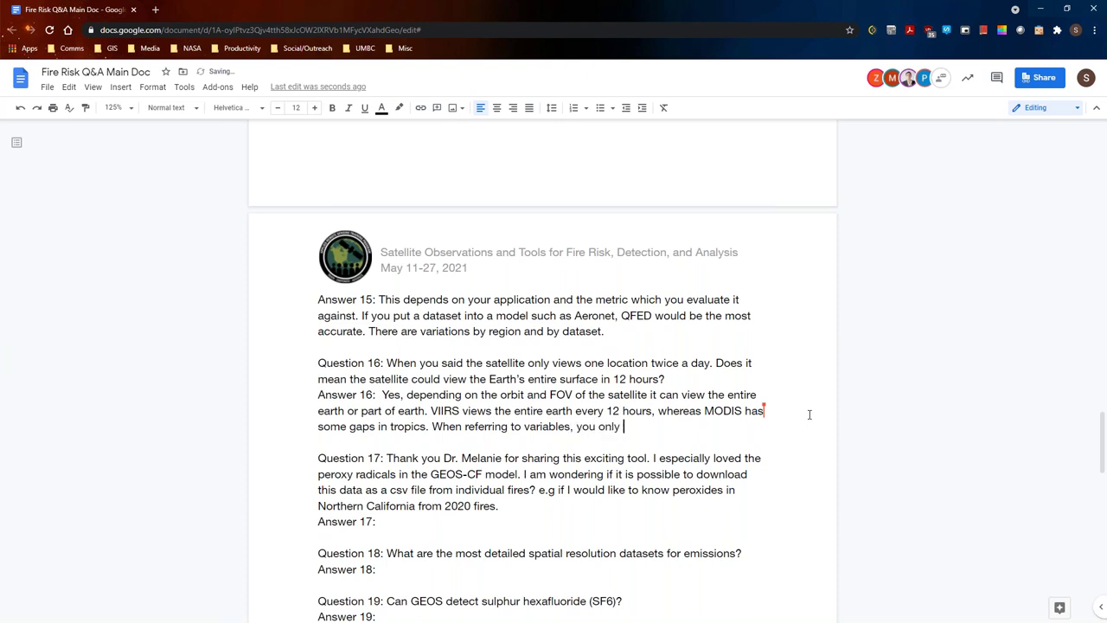
text(get data for the sunlit port)
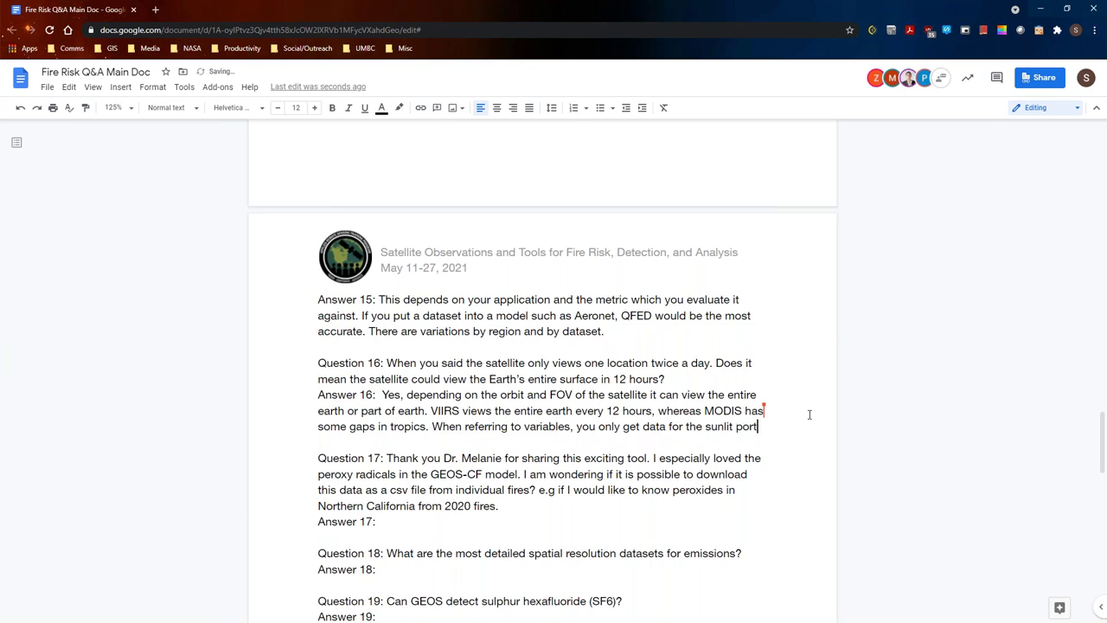
text(ions.)
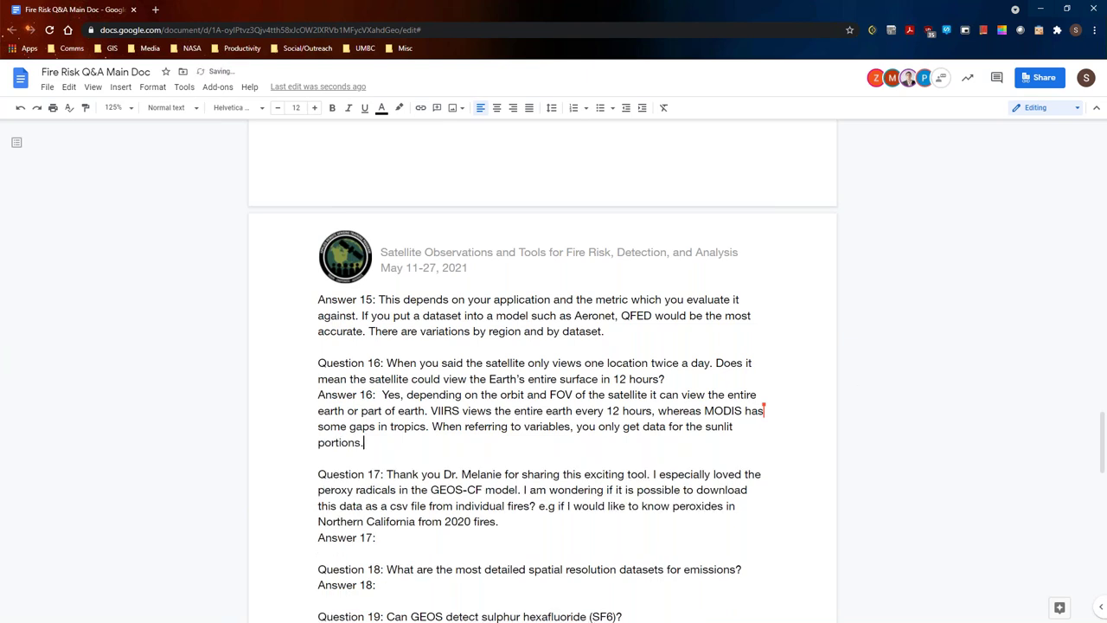
- Extend the last sentence of Answer 16 so that it ends with "portions for example."
scroll(680, 373, down, 2)
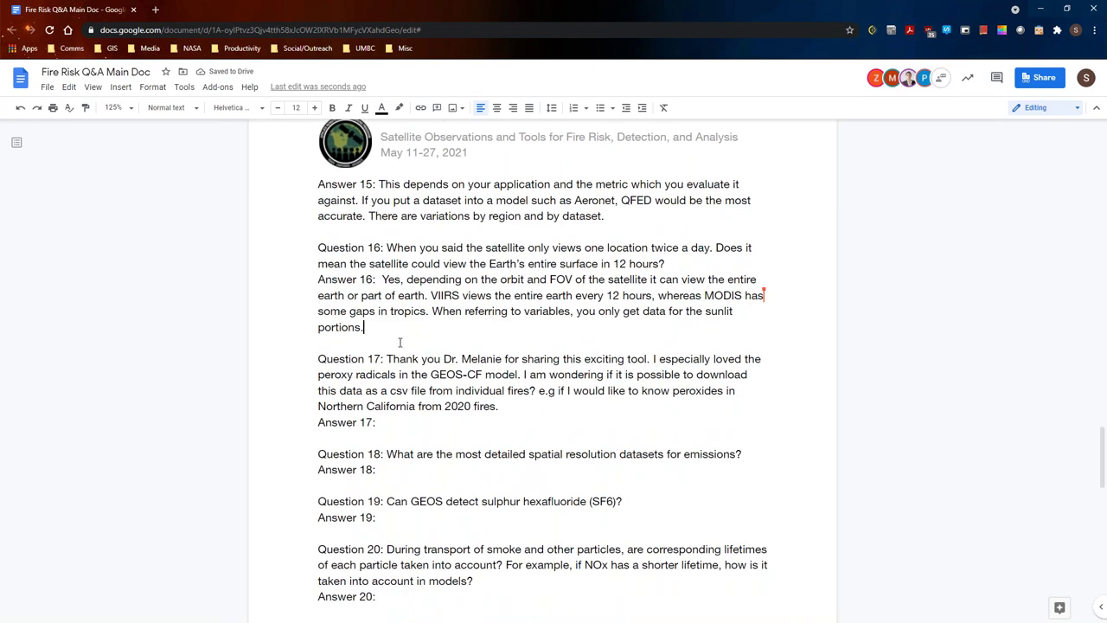
key(BackSpace)
text(for e)
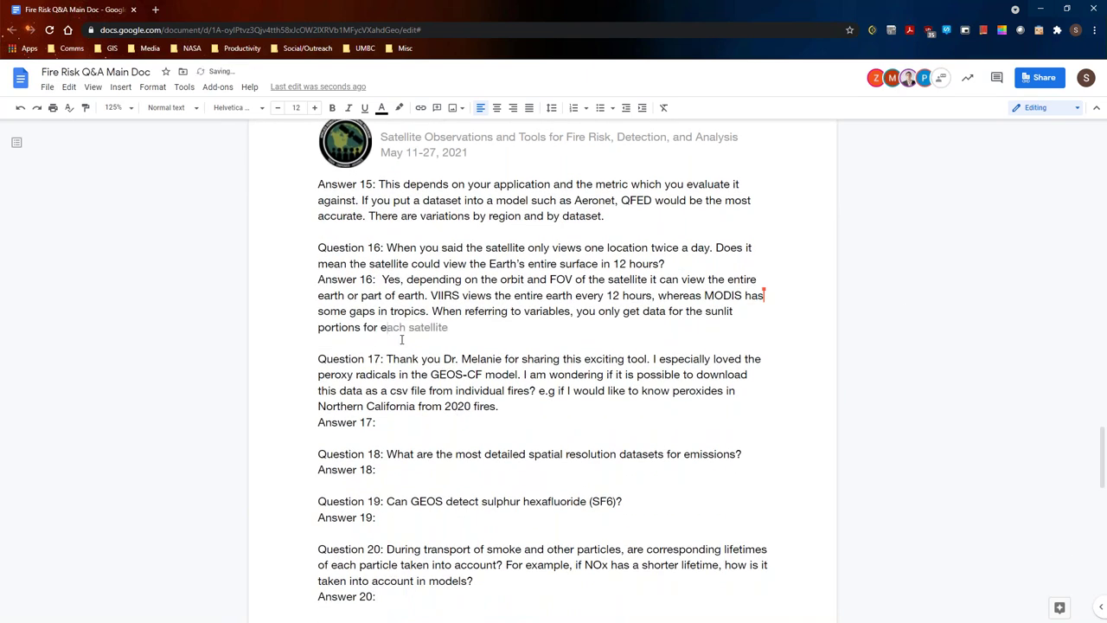
text(xample.)
- Begin Answer 17 with "The GEOS-CF model uses QFED fire emissions."
scroll(721, 389, down, 1)
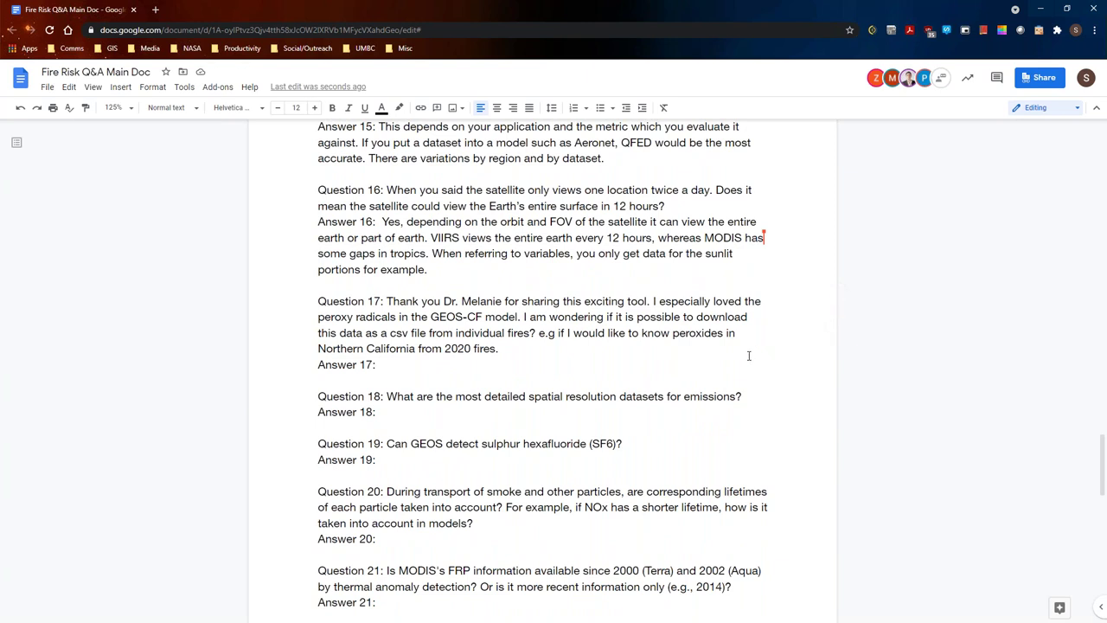
text(The GEOS-CF model )
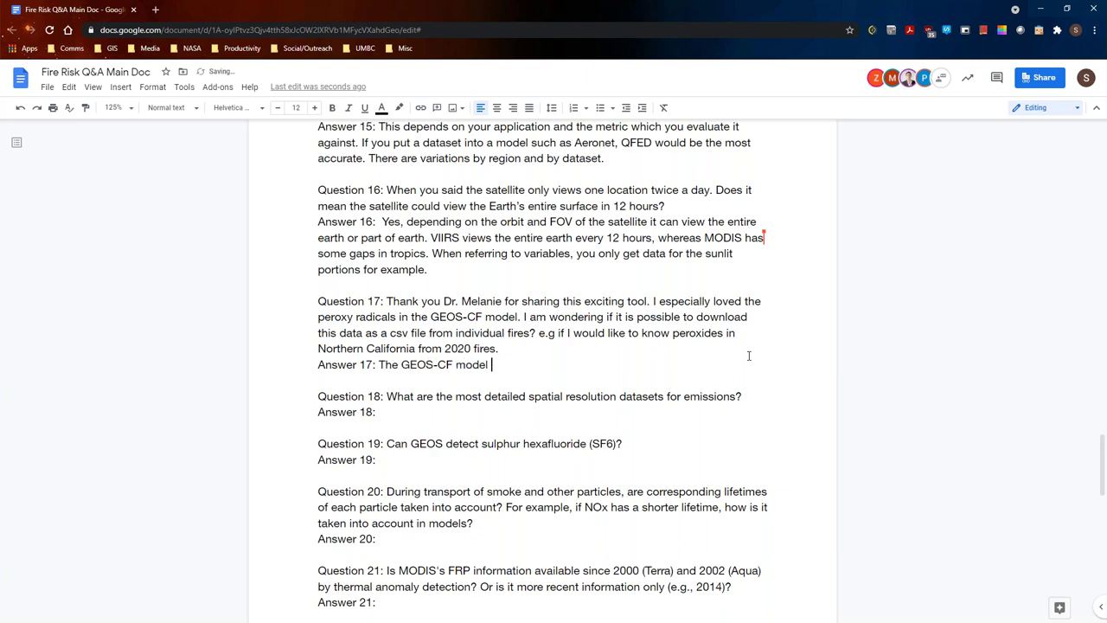
text(uses QFED fireemissions)
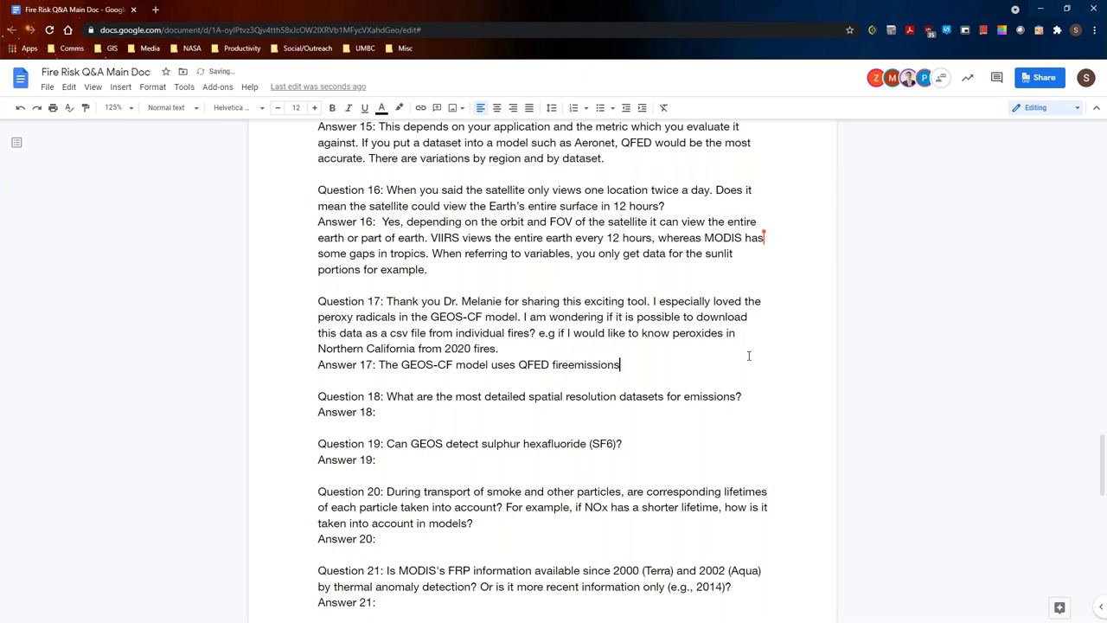
click(571, 365)
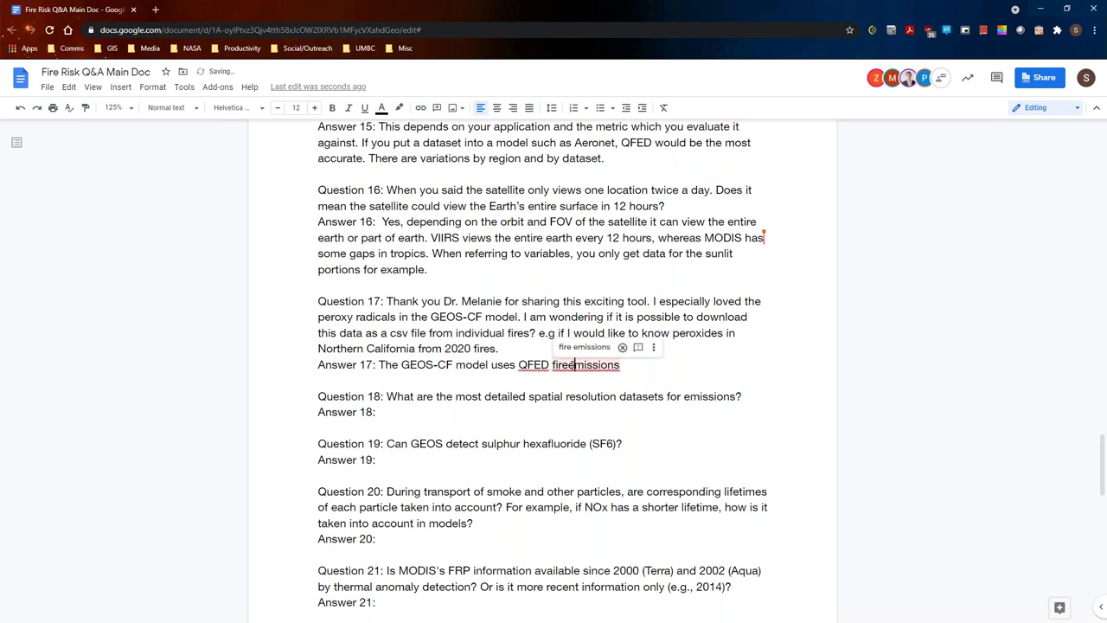
click(583, 347)
text(. )
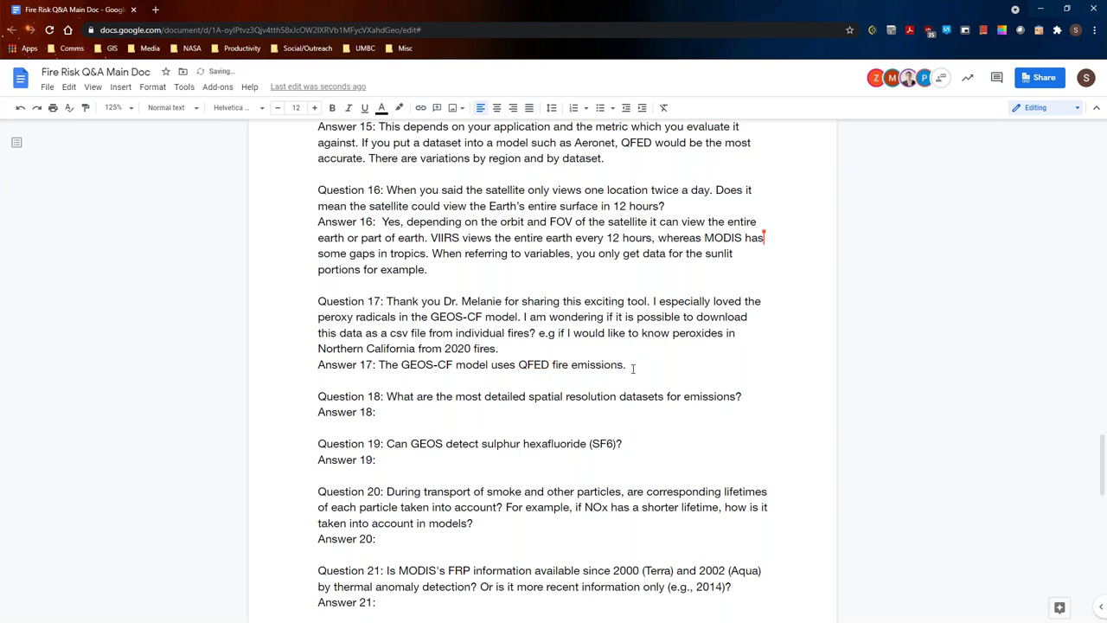
text(You can )
text(se)
key(BackSpace)
key(BackSpace)
key(BackSpace)
key(BackSpace)
key(BackSpace)
key(BackSpace)
key(BackSpace)
key(BackSpace)
key(BackSpace)
key(BackSpace)
- Add to Answer 17 "For the model forecast, you can download CF output."
text(For the model forecas)
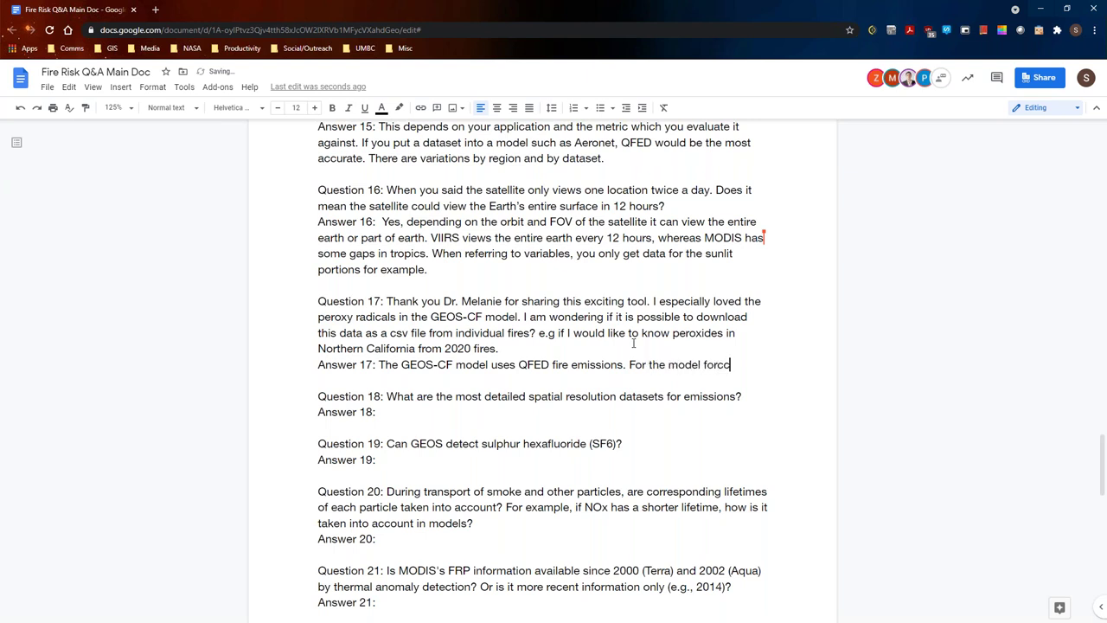
text(t, you can d)
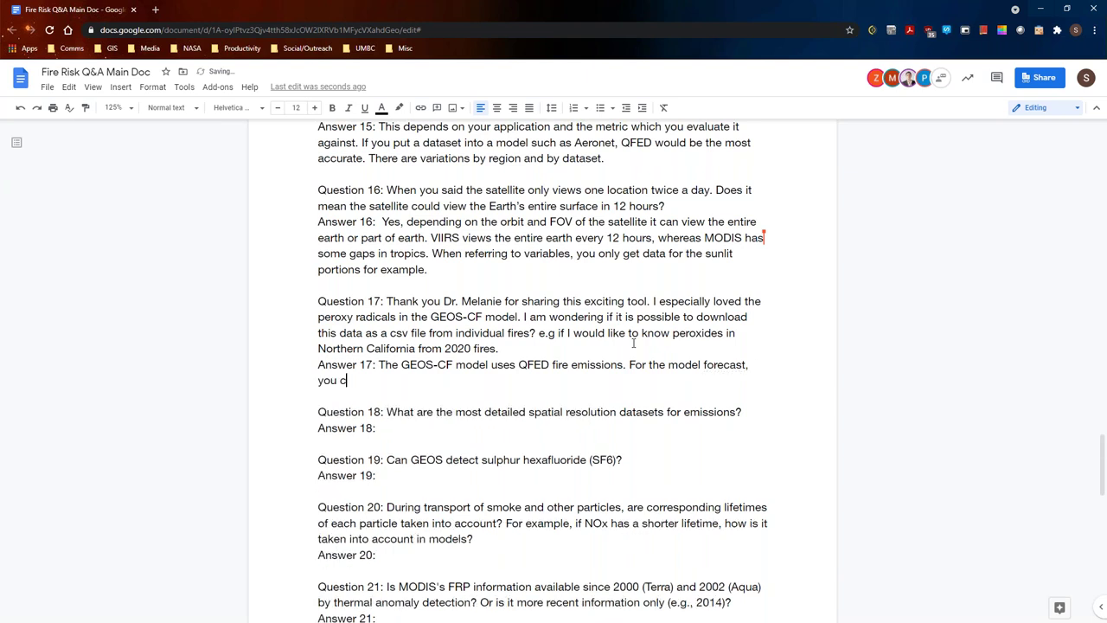
text(ownla)
key(BackSpace)
text(oad CF out)
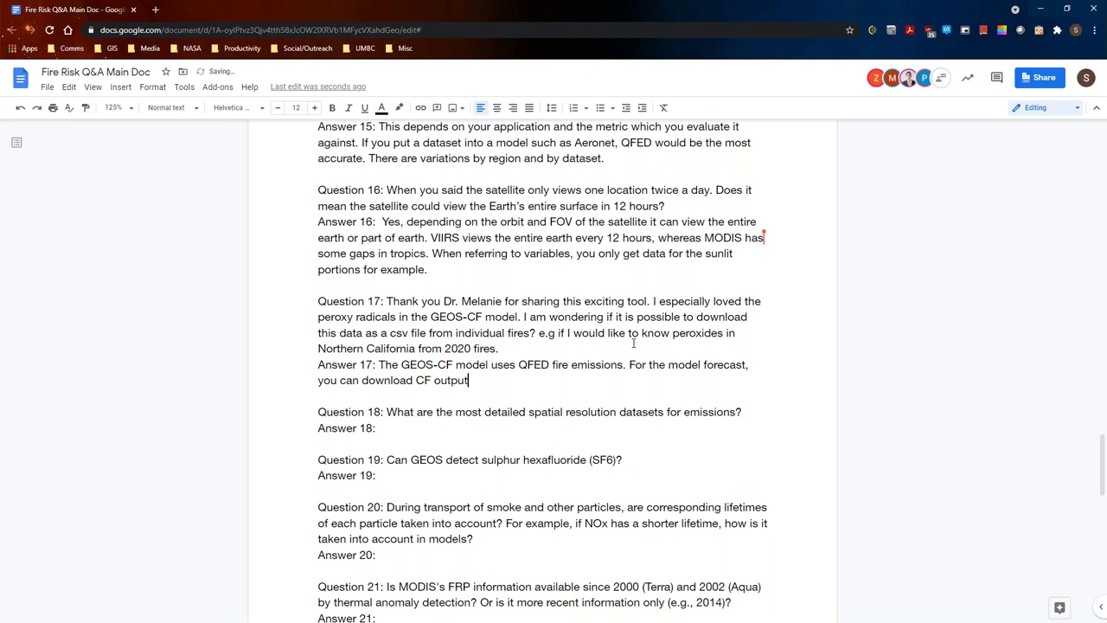
- Continue Answer 17 with the sentence "I am not sure about how detailed the output is."
text(pur. I am ot)
key(BackSpace)
key(BackSpace)
text(not sure about how)
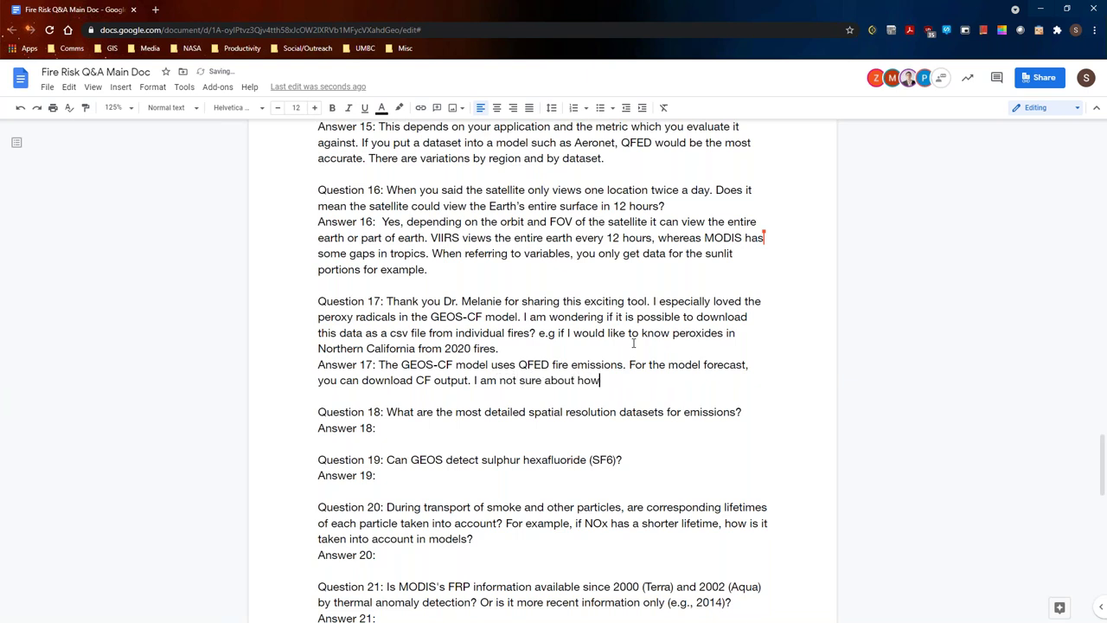
text( detailed the output is.)
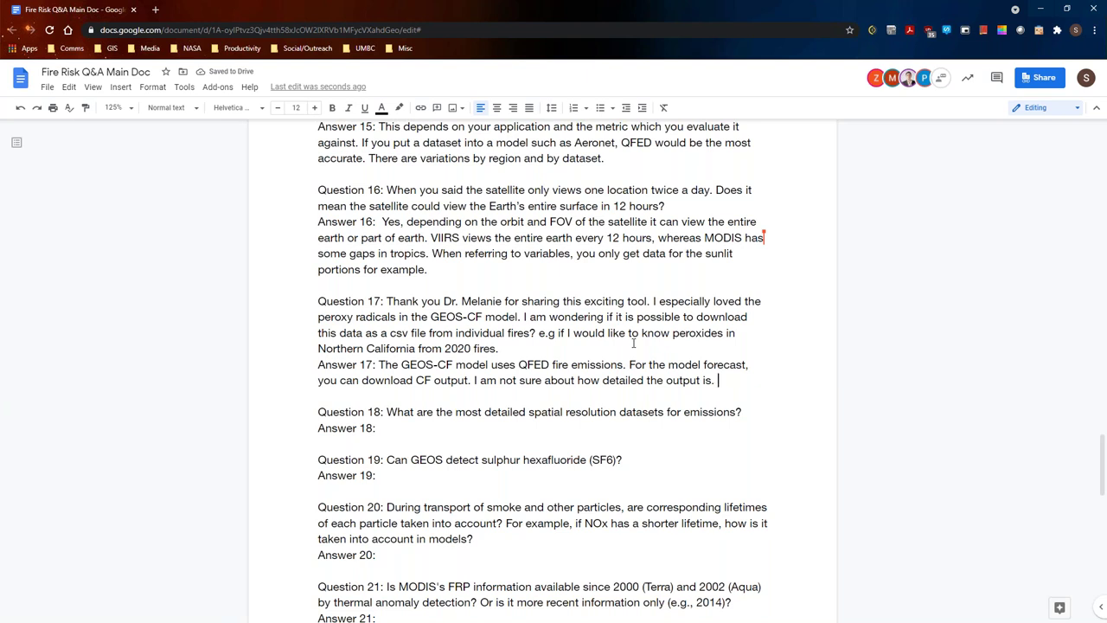
- Append to Answer 17 "Refer to the Fluid website in the presentation."
text( Refer to the F)
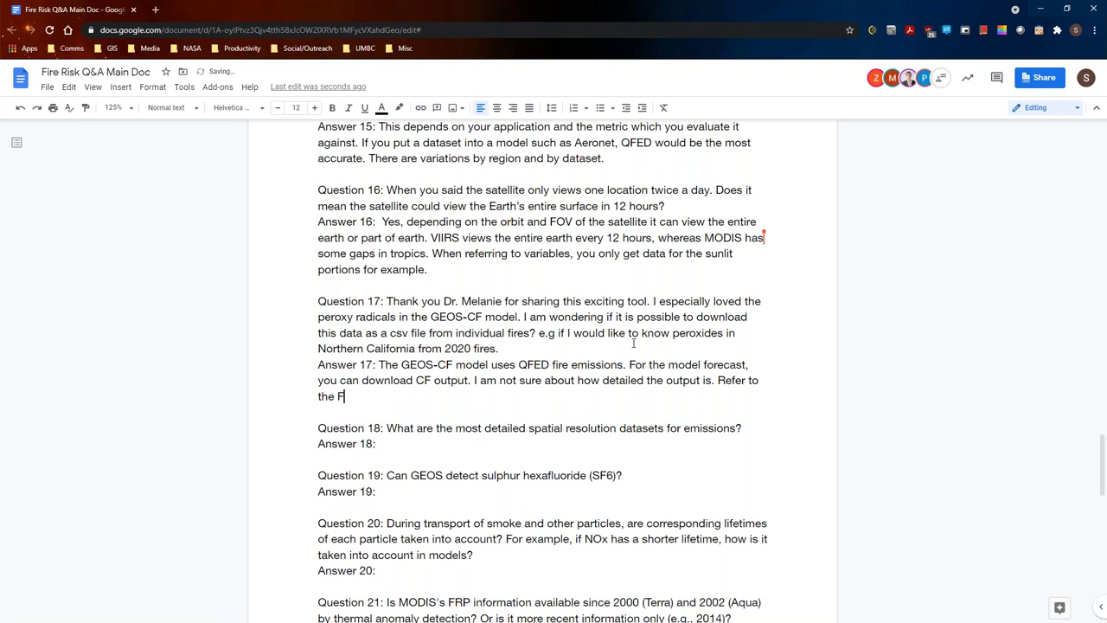
text(luid website in the )
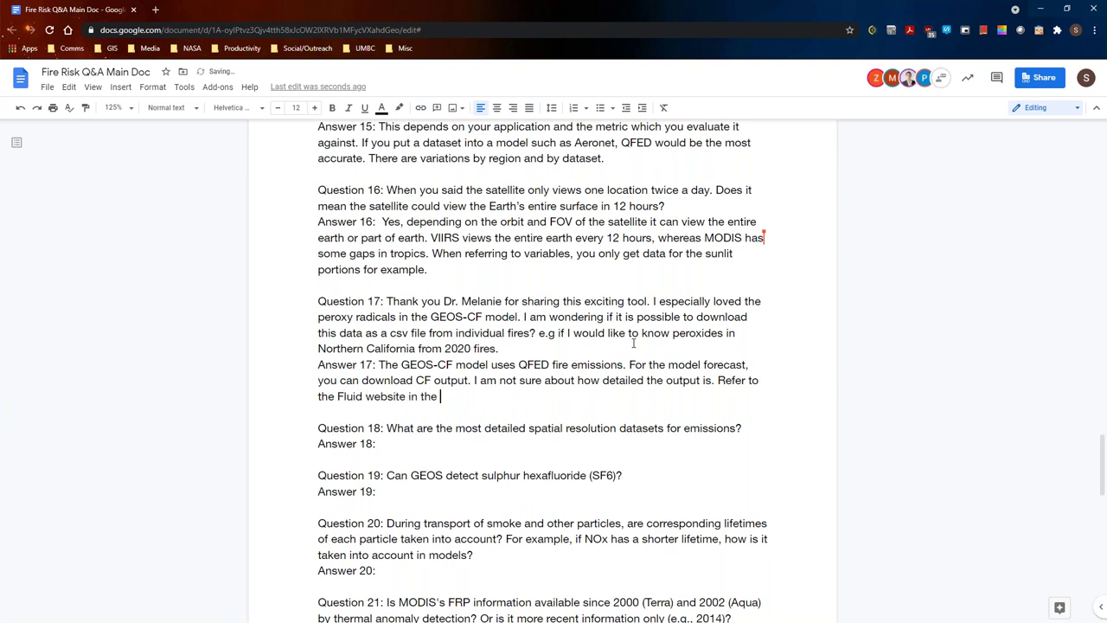
text(presentation.)
- Add to Answer 17 "No fire emissions dataset has fire emissions from individual fires, they are all grid based. The represent emissions within the grid cells."
text(No fire )
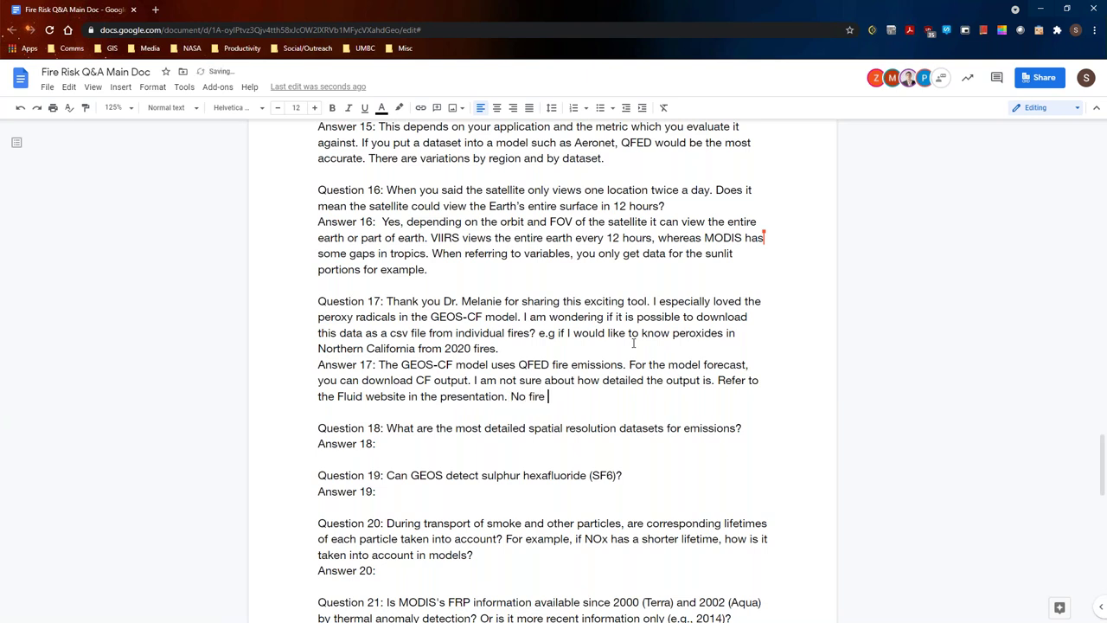
text(emissions dataset )
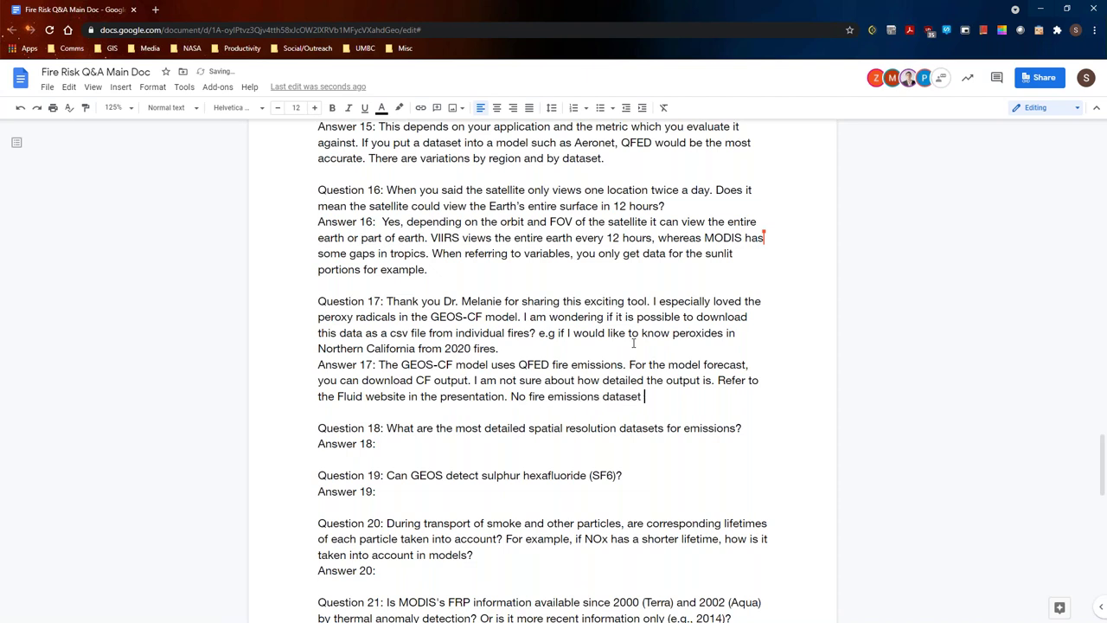
text(has fire emissions from)
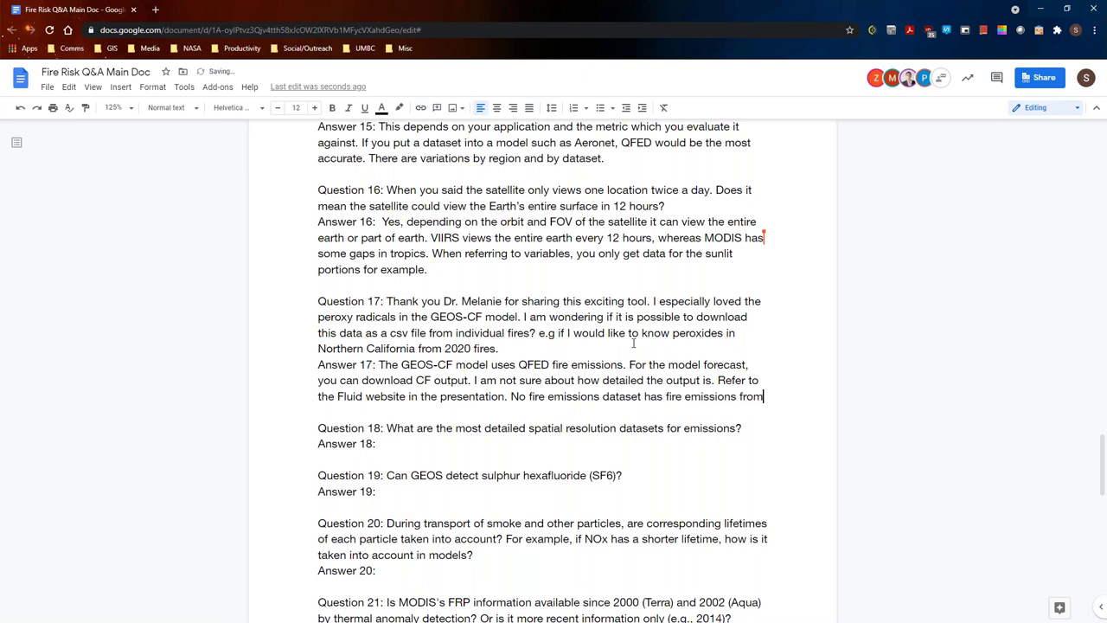
text( indivd)
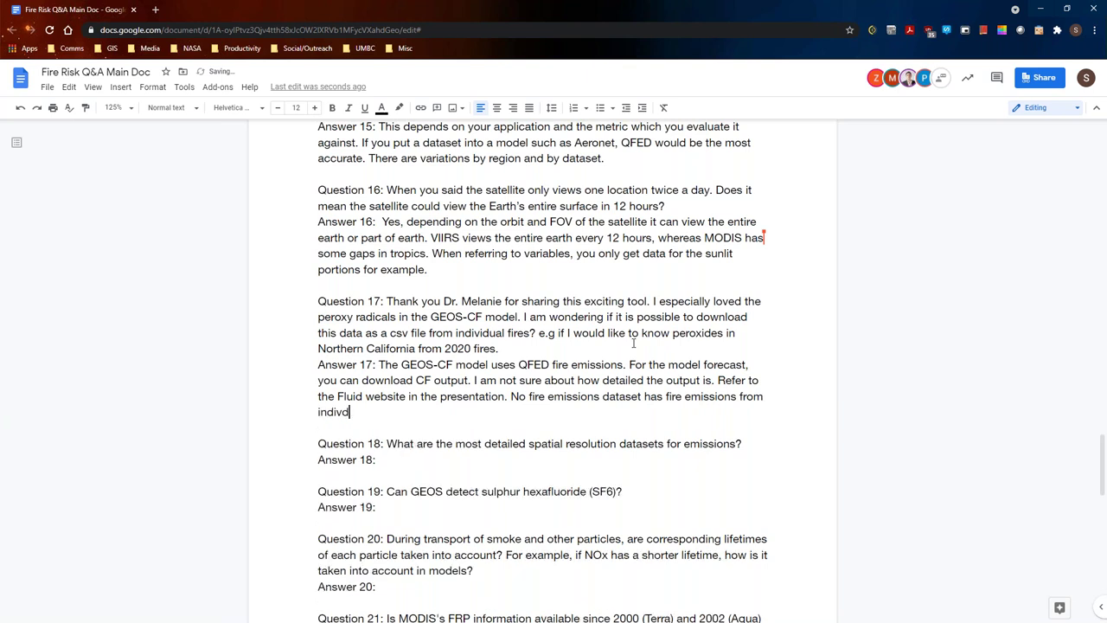
key(BackSpace)
text(idual fires, they are all grid based. )
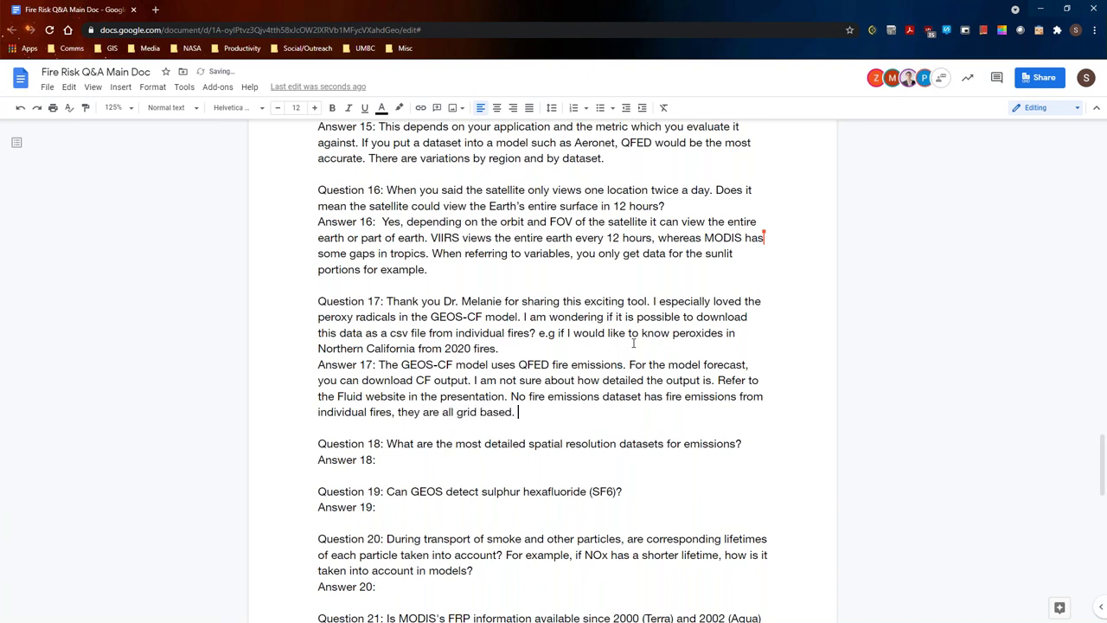
text(The represent emissions within)
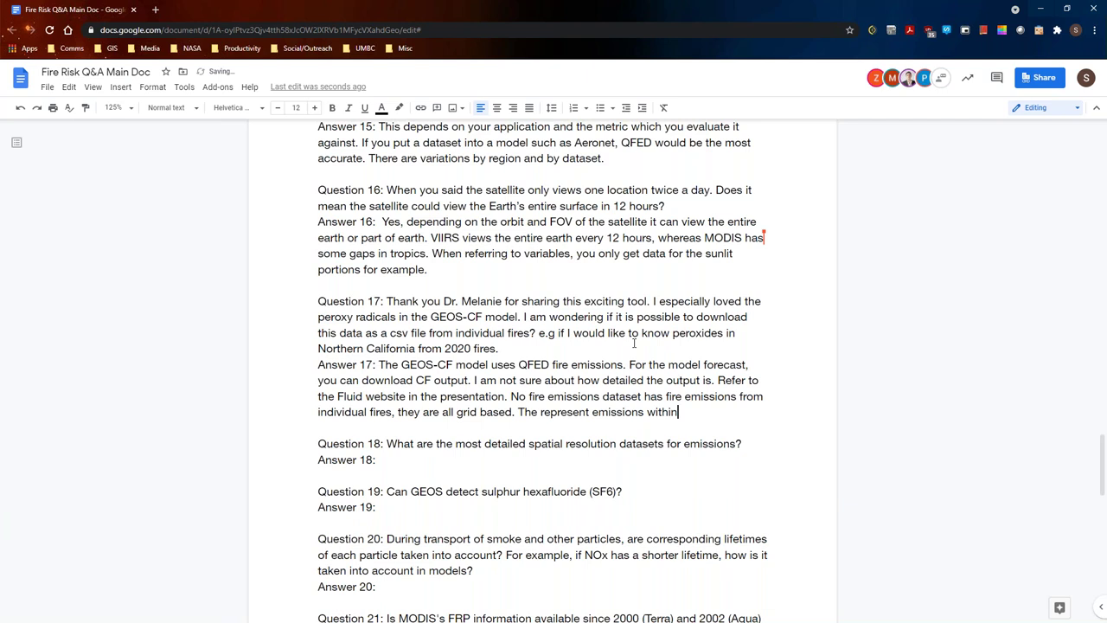
text( the grid cells.)
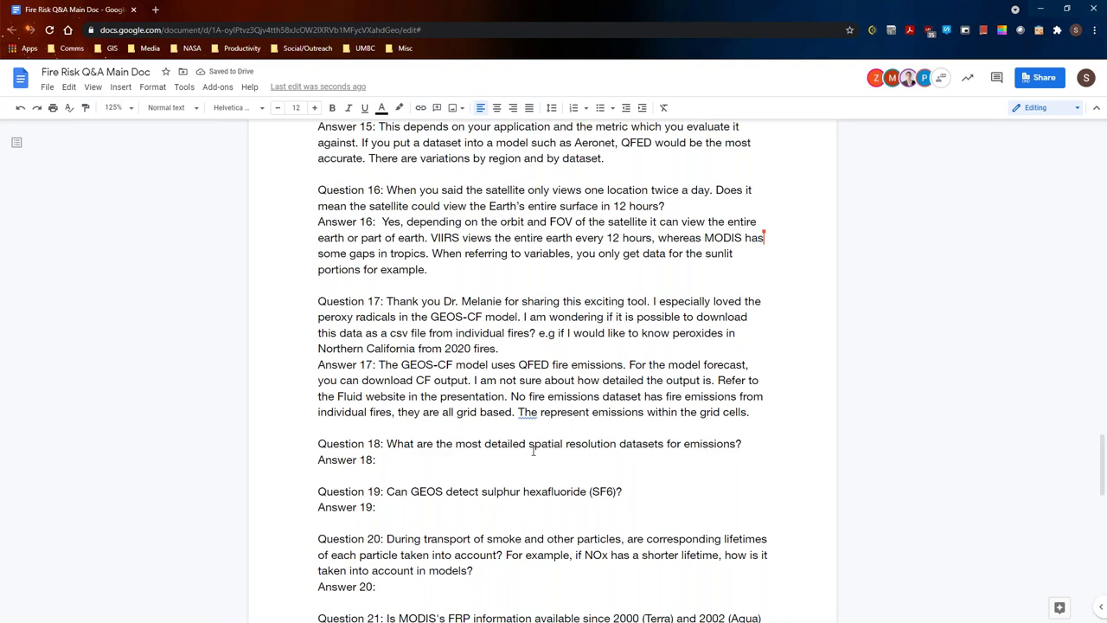
- Fill in Answer 18 with "FINN has the highest resolution of the global datasets."
click(605, 462)
scroll(760, 415, down, 1)
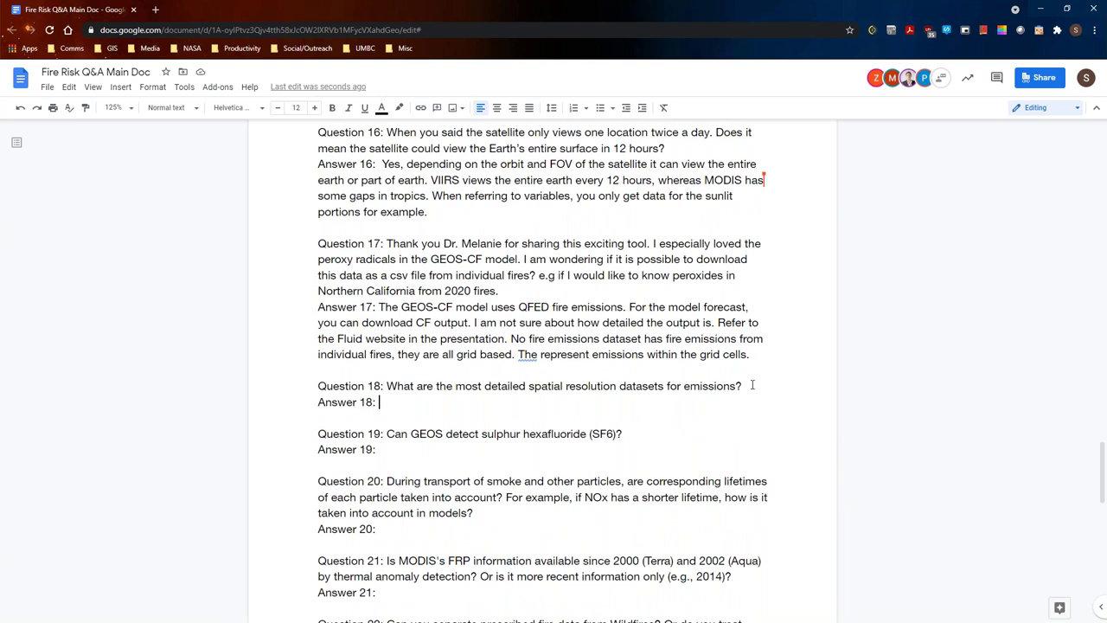
text(FINN has the highe)
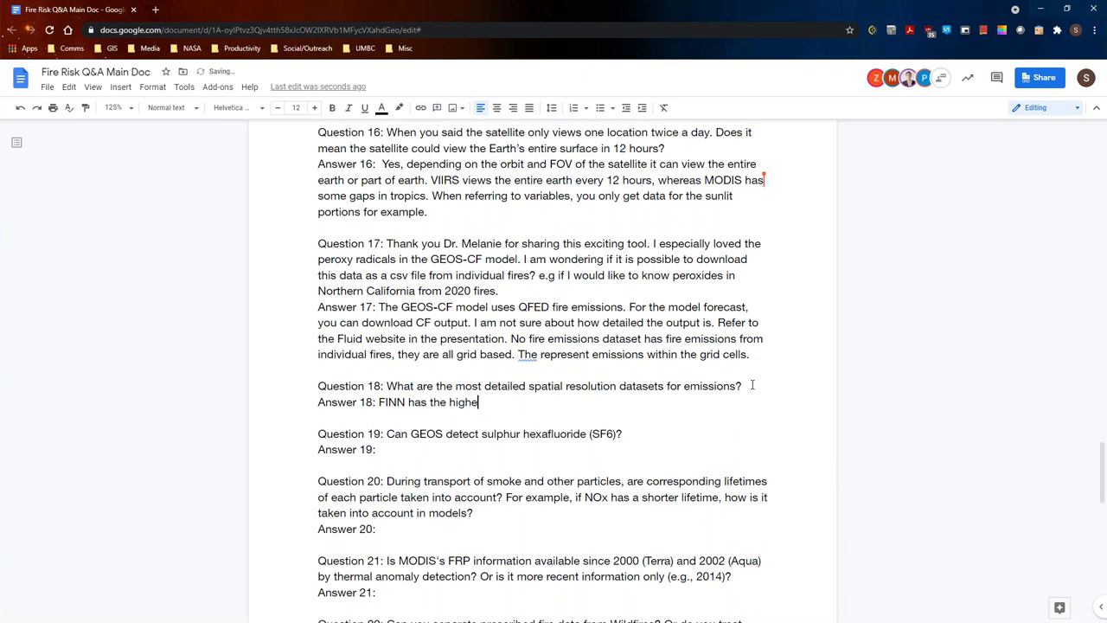
text(st resolution of the global)
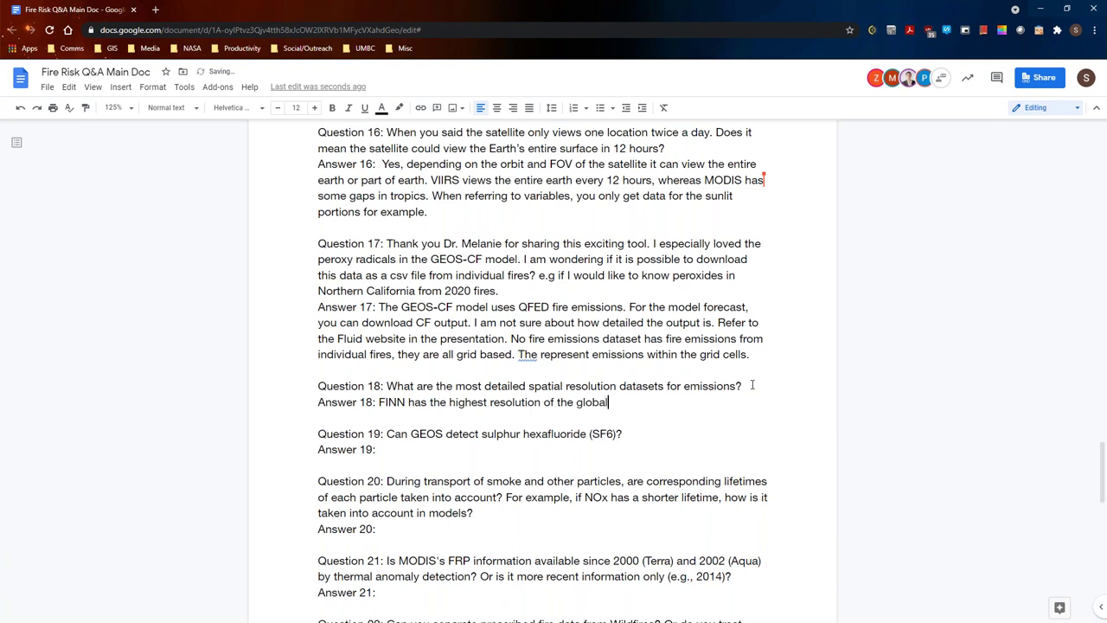
text( datasets.)
- Make the word "global" in Answer 18 bold
click(605, 402)
drag(608, 403, 577, 402)
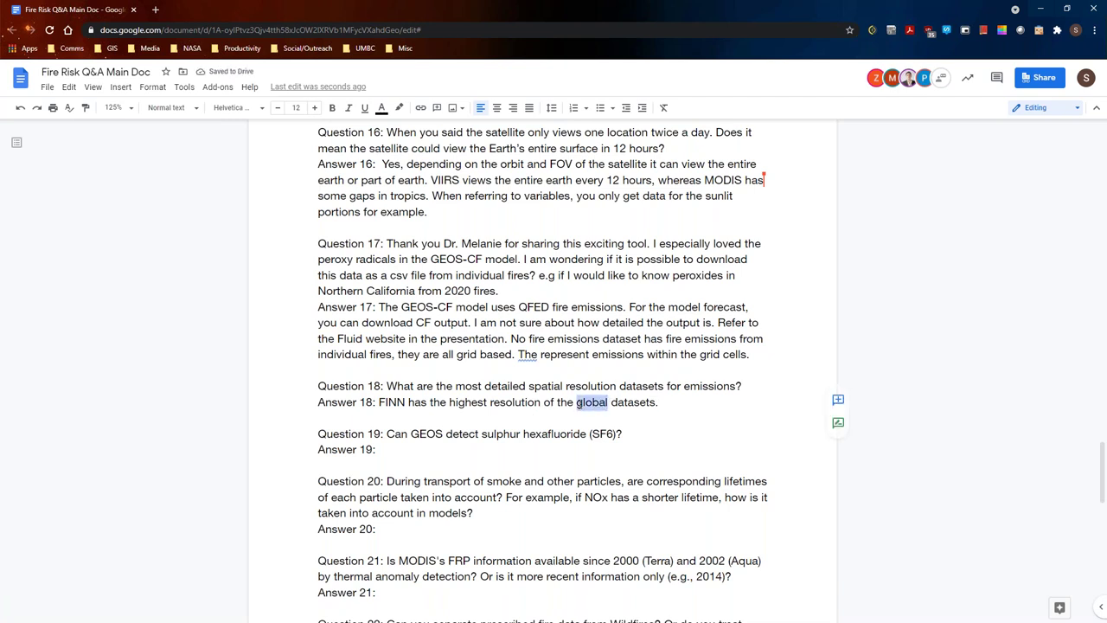
key(ctrl+b)
- Fill in Answer 19 with "If referring to GOES, I am not sure. We will look into this further."
click(637, 443)
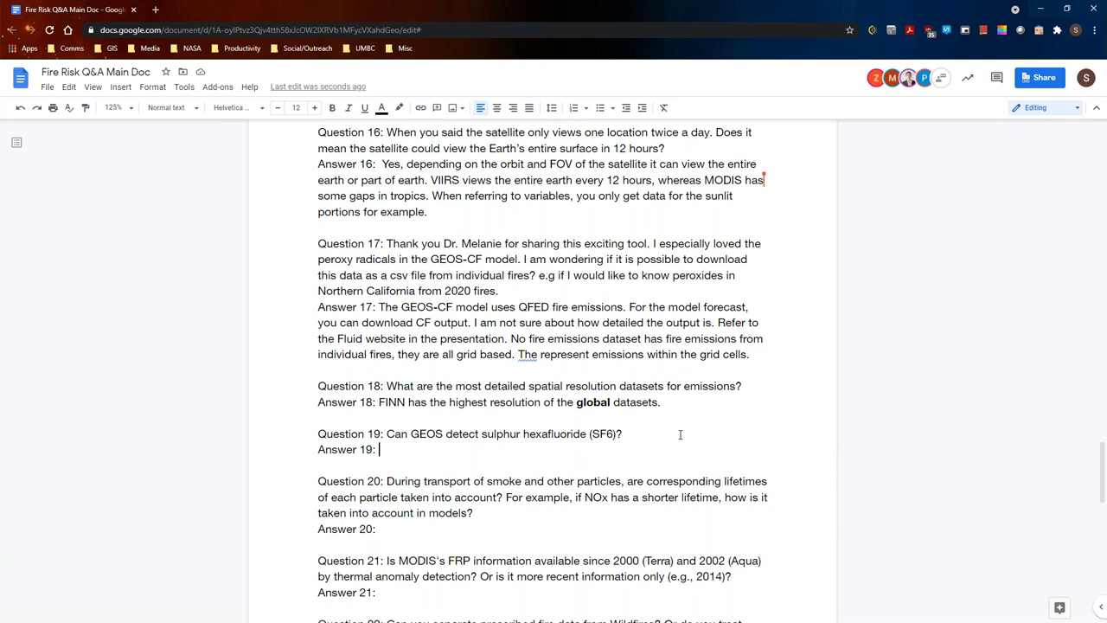
text(If referrin)
key(BackSpace)
key(BackSpace)
text(ring rto)
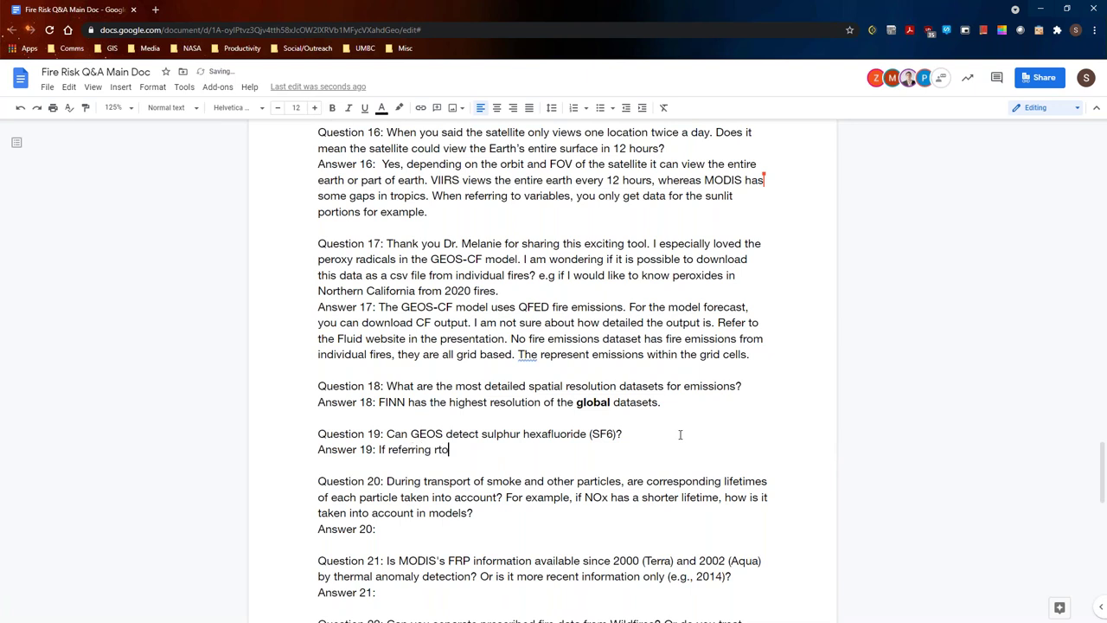
key(BackSpace)
key(BackSpace)
key(BackSpace)
text(to GEOS)
key(BackSpace)
key(BackSpace)
text(OES, )
text(a)
key(BackSpace)
text(I am not sure. We w)
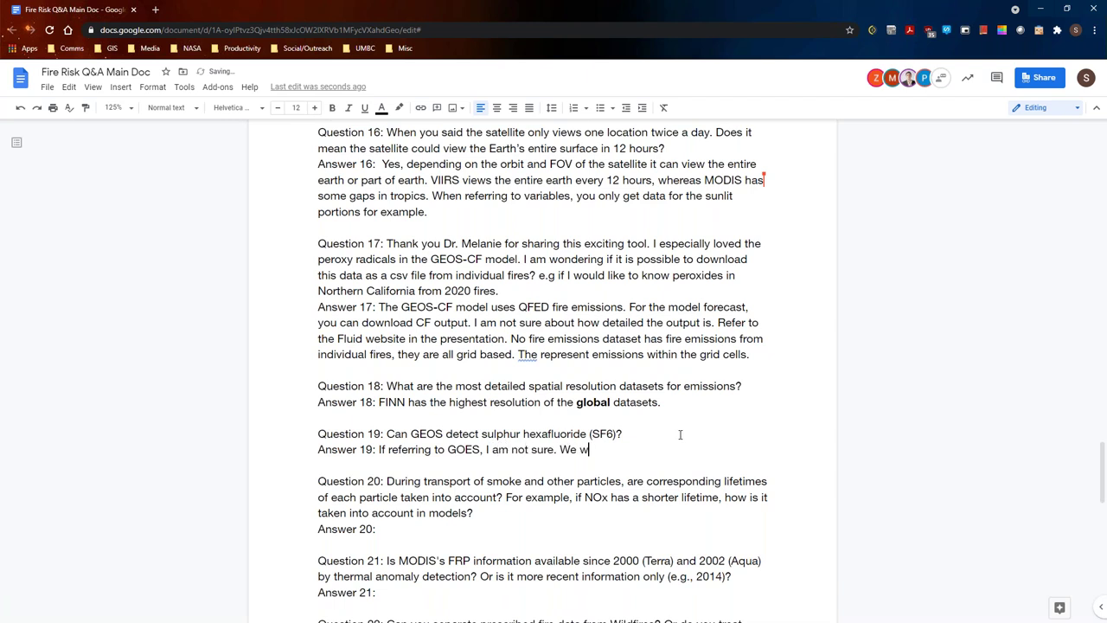
text(ill look into this further.)
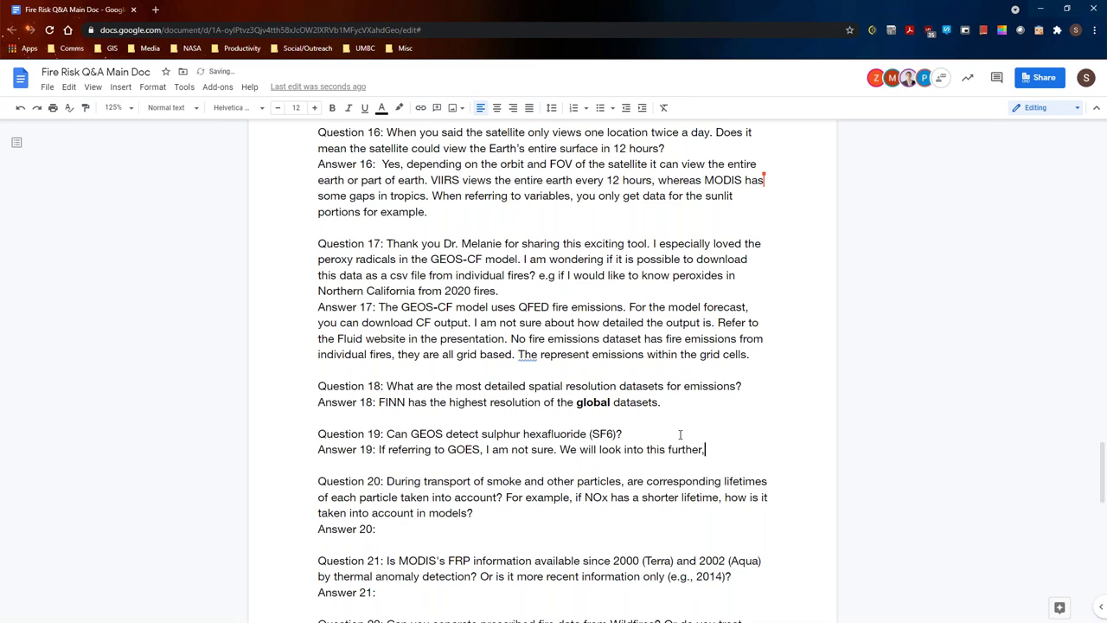
- Begin Answer 20 with "It is taken into account. Chemical transformation in smoke is an active area of research."
scroll(680, 434, down, 3)
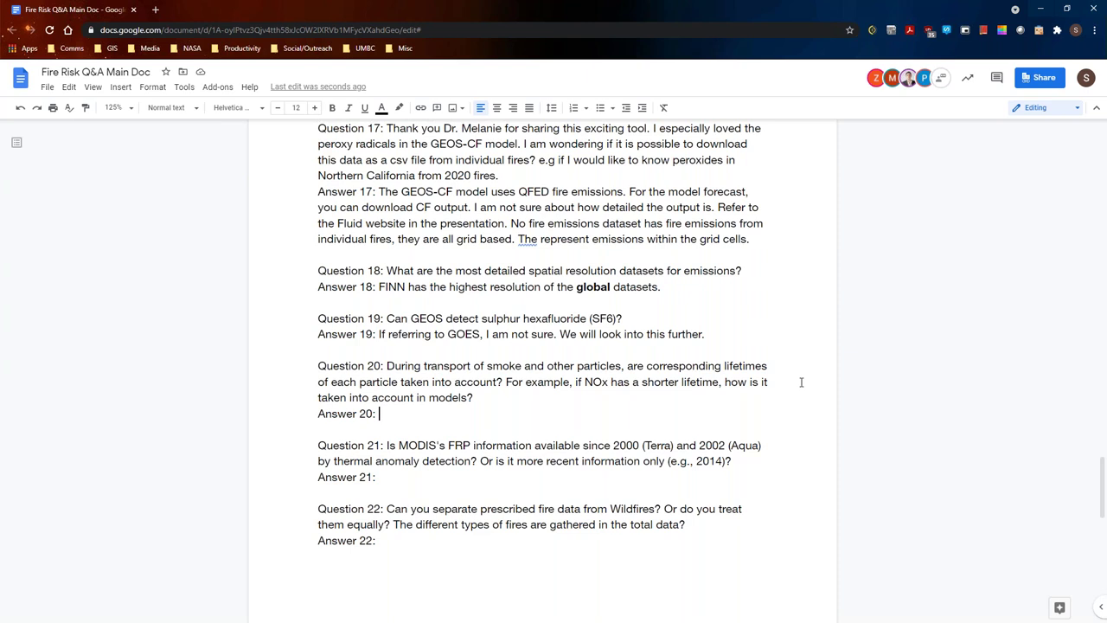
text(It is taken into account)
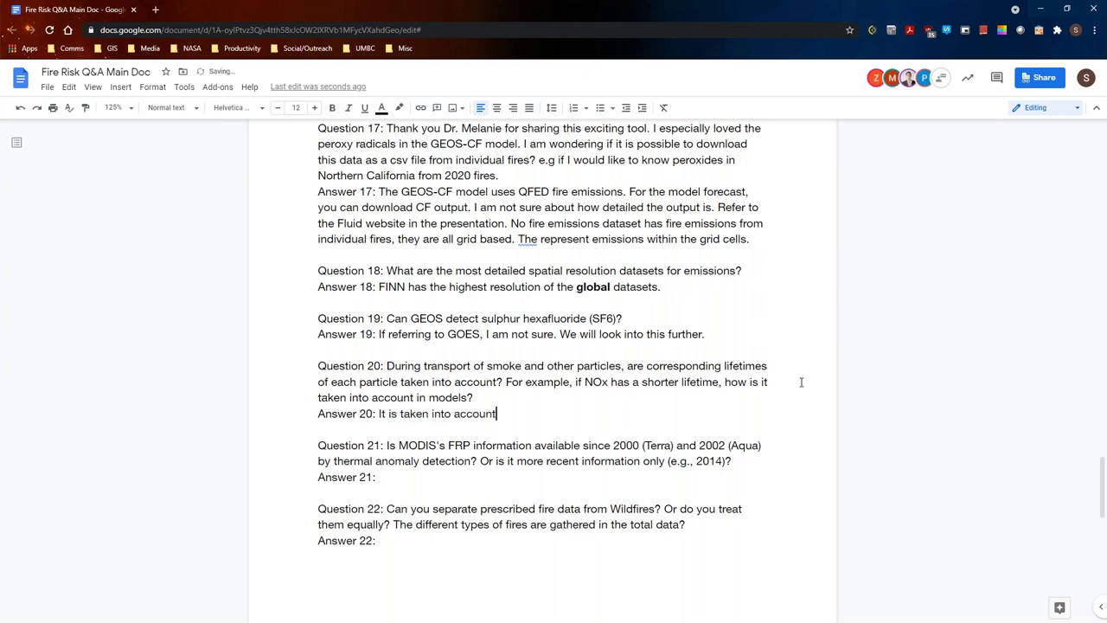
text(. Chemical transformation in )
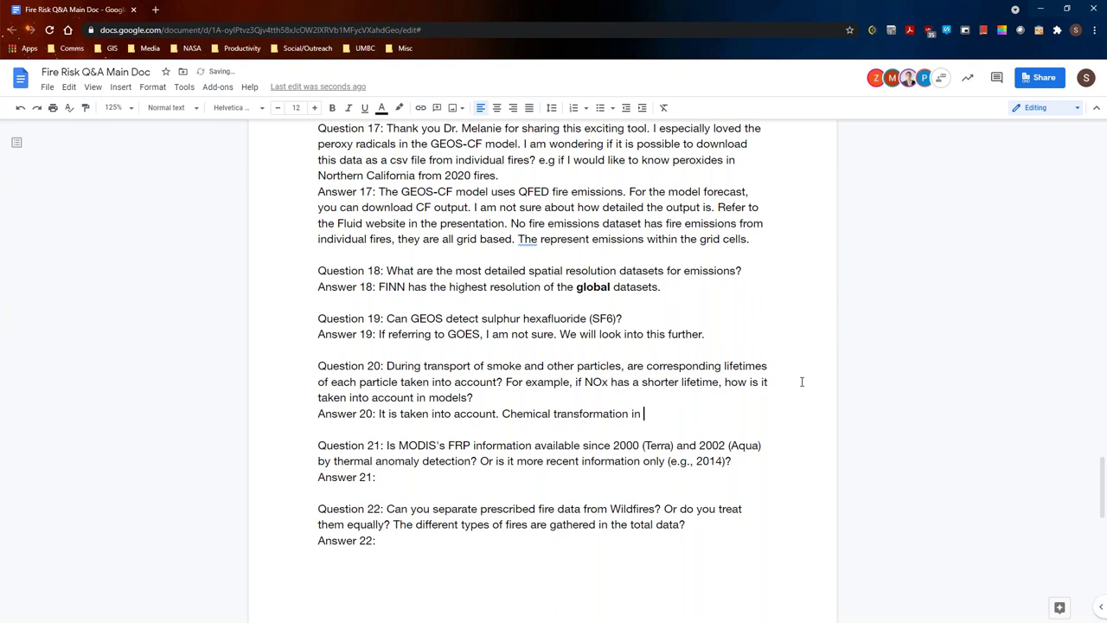
text(smoke is an active area of rese)
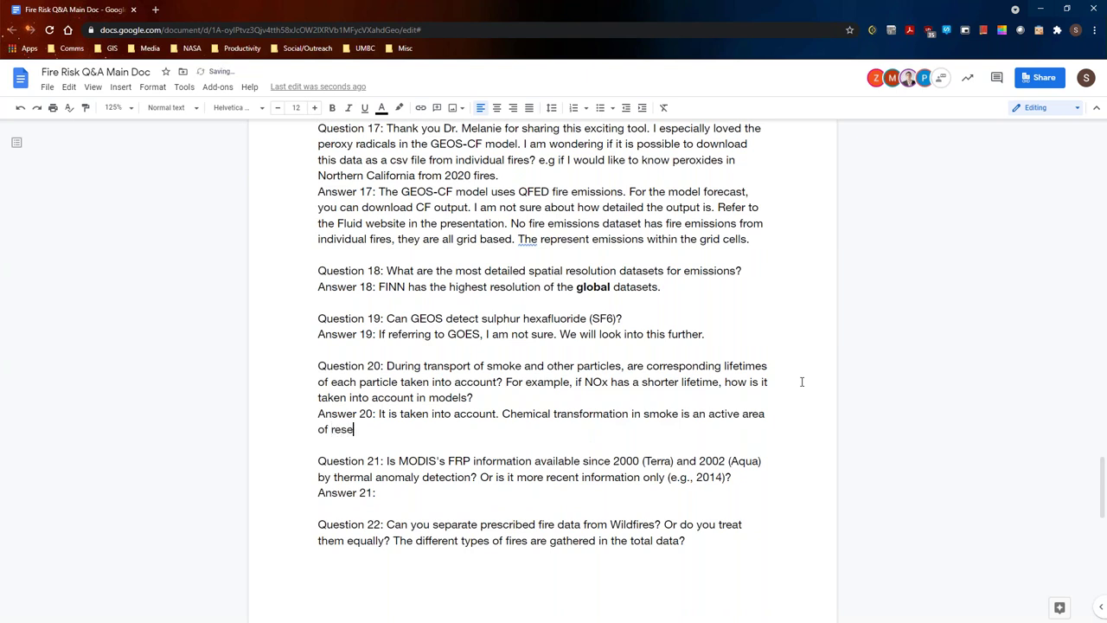
- Finish Answer 20 with the sentence "Aerosolisation of particles, etc. is taken into account."
text(arch. Aerosolisation)
key(BackSpace)
key(BackSpace)
text(on of partic)
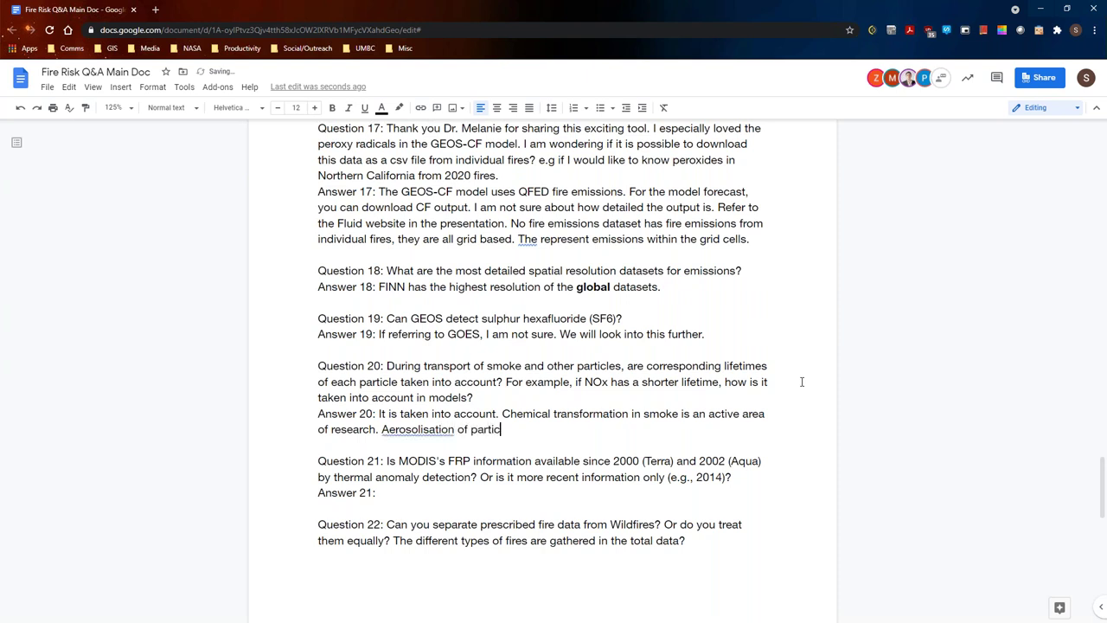
text(les)
text(, etc. is taken into account.)
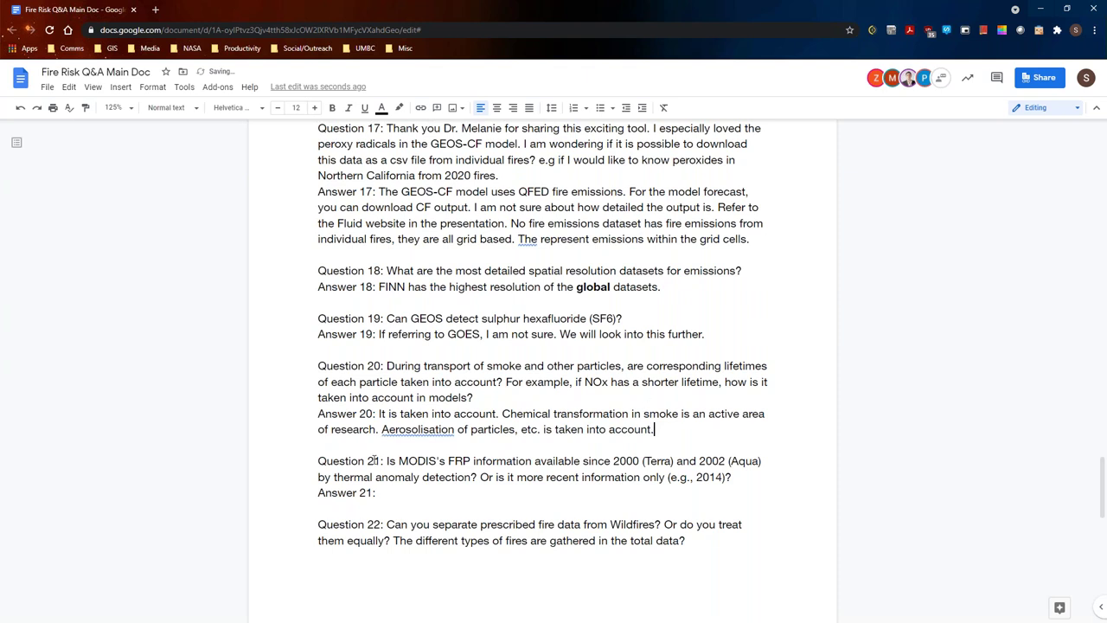
- Fill in Answer 21 with "I believe MODIS FRP is available for the entire period."
scroll(374, 459, down, 1)
click(397, 434)
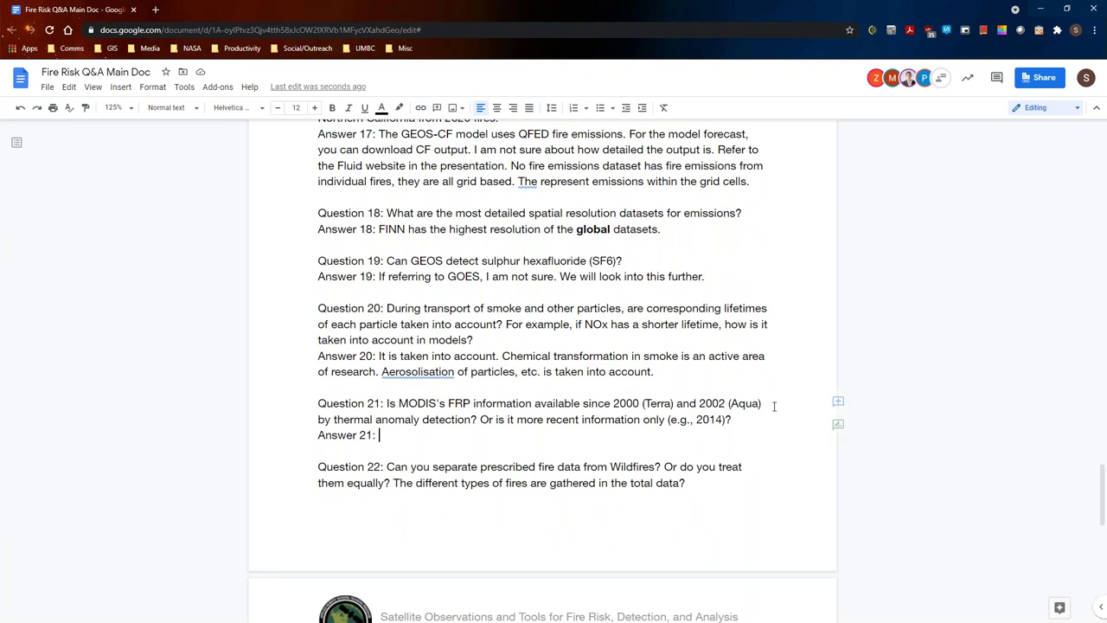
text(I believe MODIS )
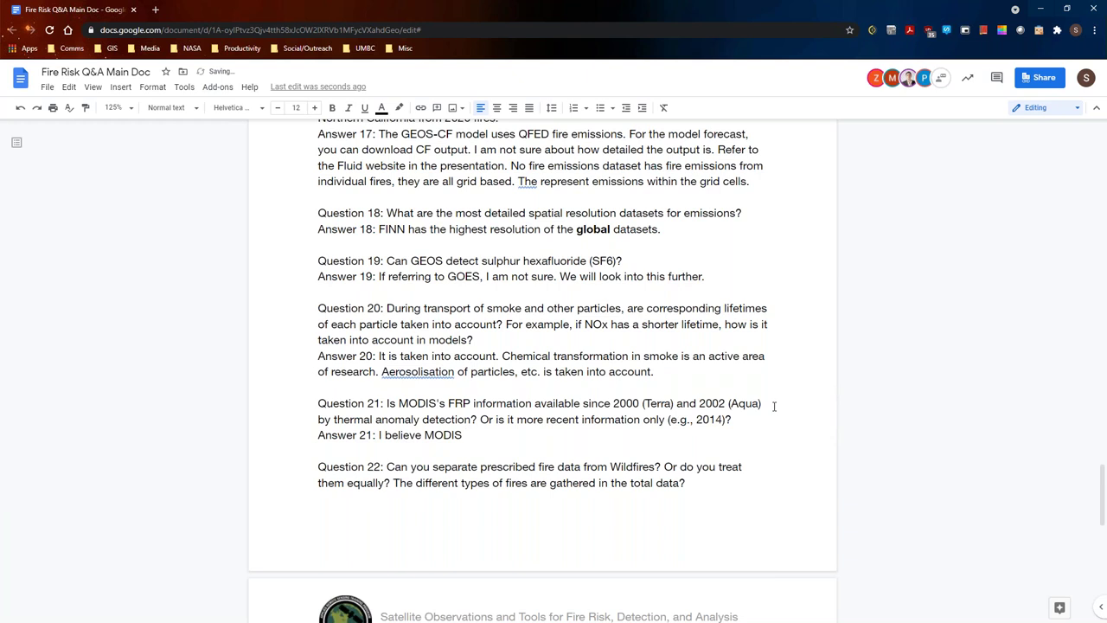
text(FRP is available for )
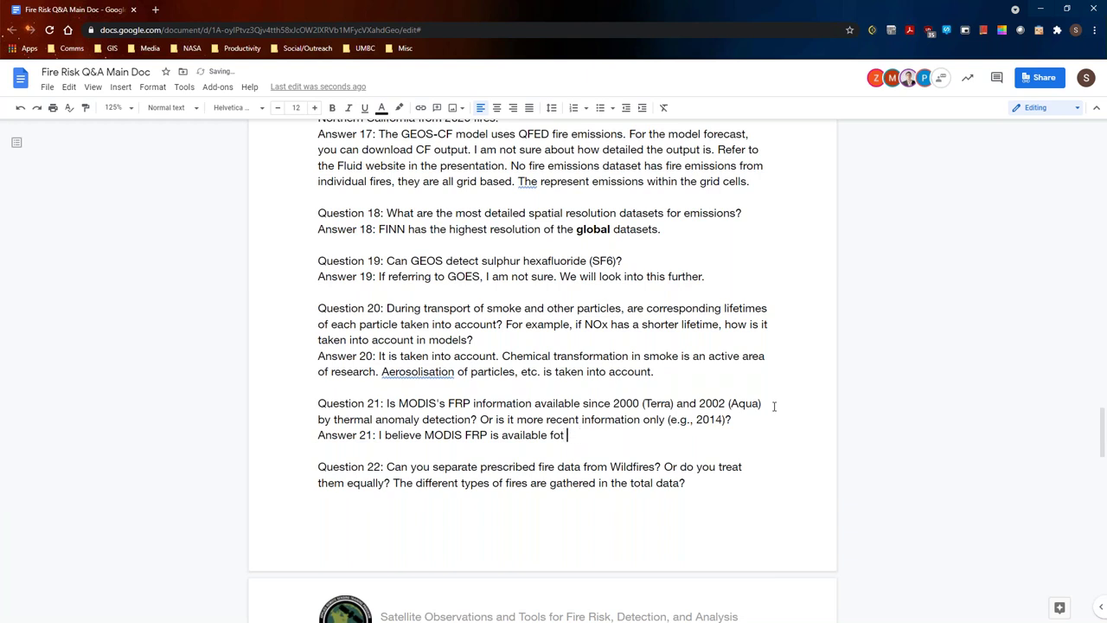
text(the entire period.)
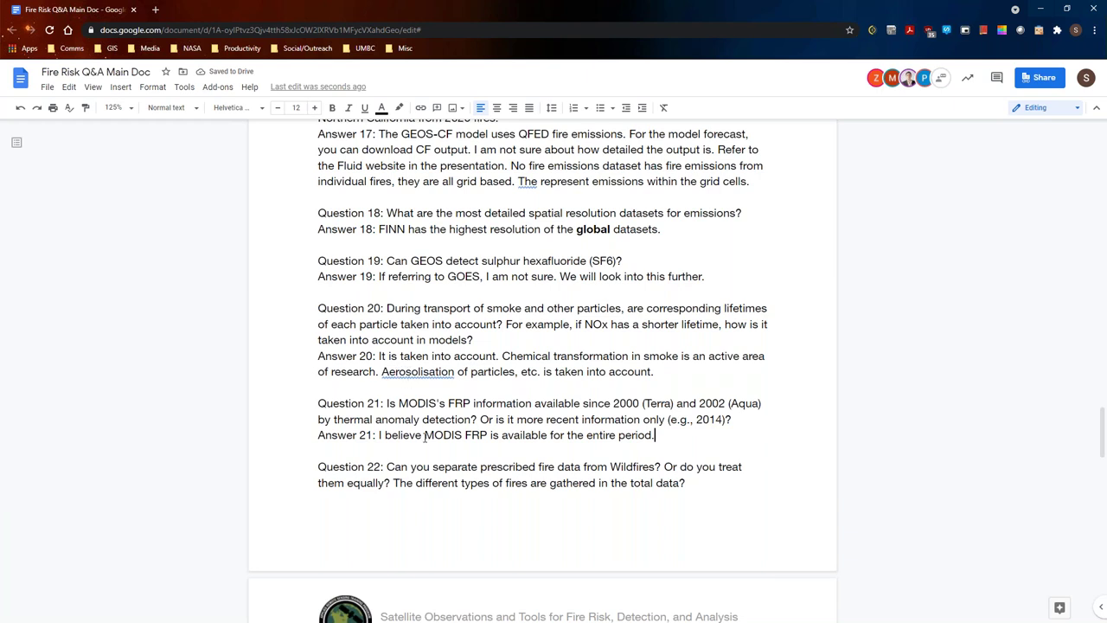
- Remove "I believe" from Answer 21 and correct the spelling in Answer 20 to "Aerosolization"
drag(423, 436, 377, 439)
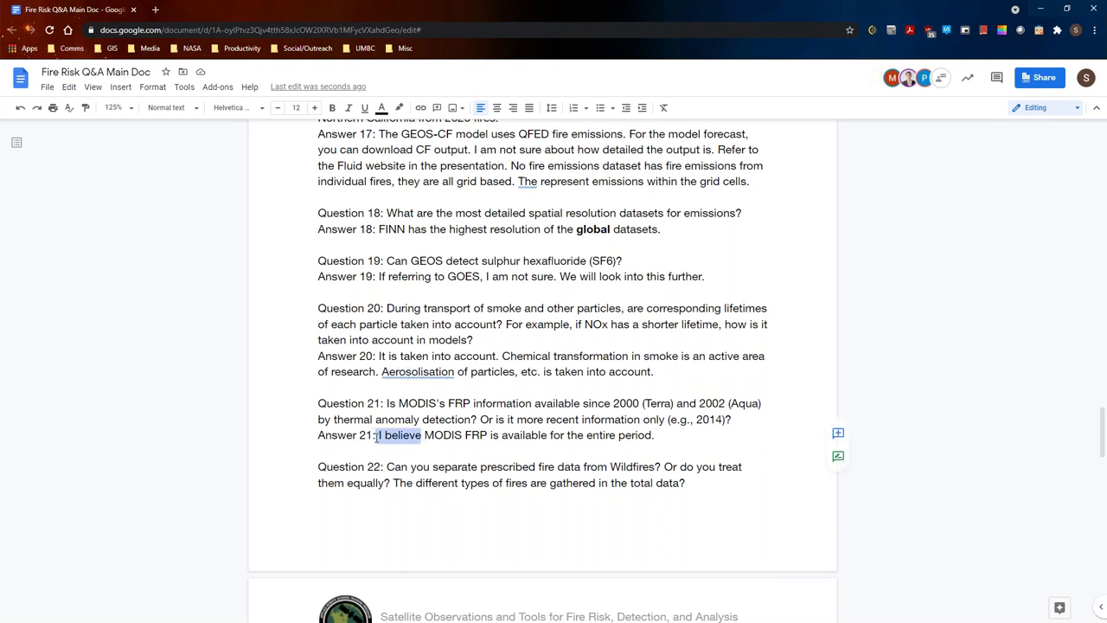
key(BackSpace)
click(441, 372)
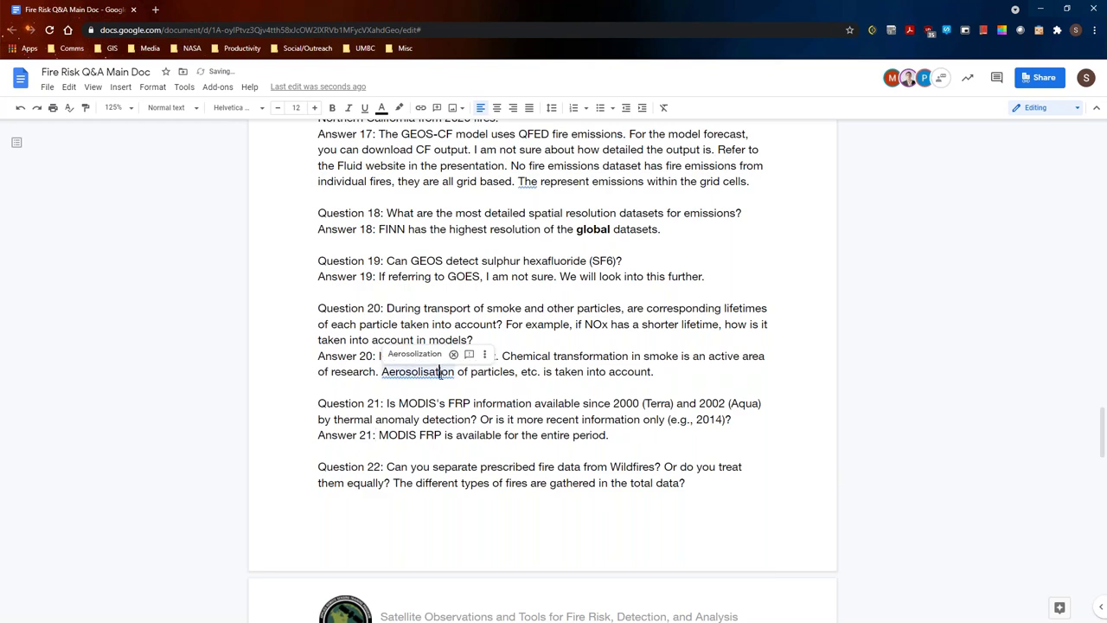
click(415, 350)
- Begin Answer 22 with "The most we can distinguish is by the type of vegetation burned."
scroll(700, 452, down, 1)
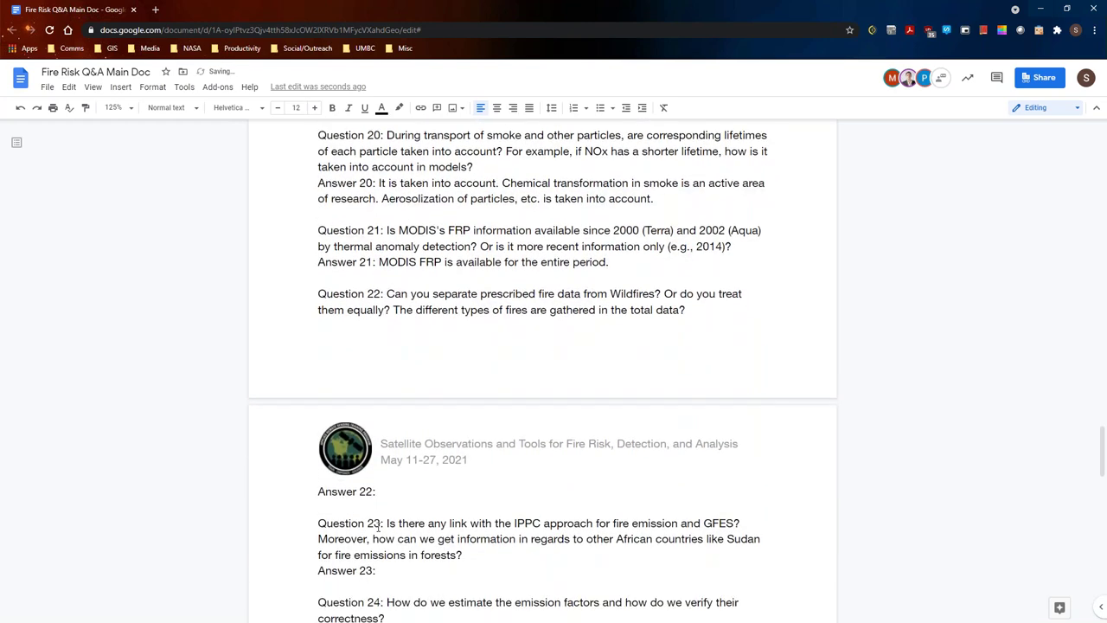
click(393, 498)
text(The most we can dis)
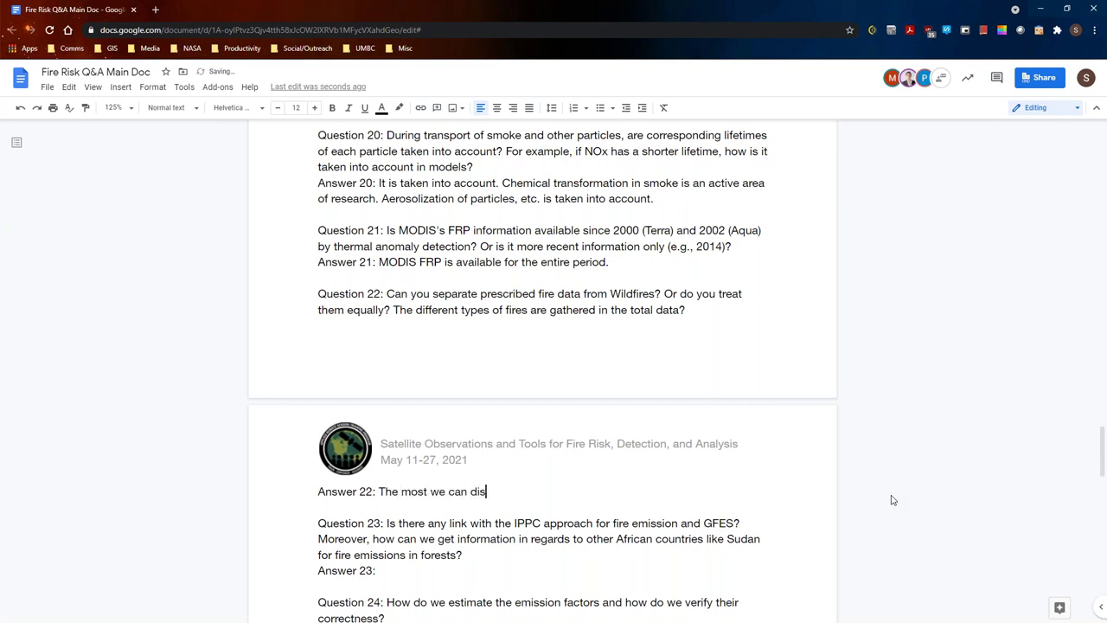
text(tinguish is by the type of )
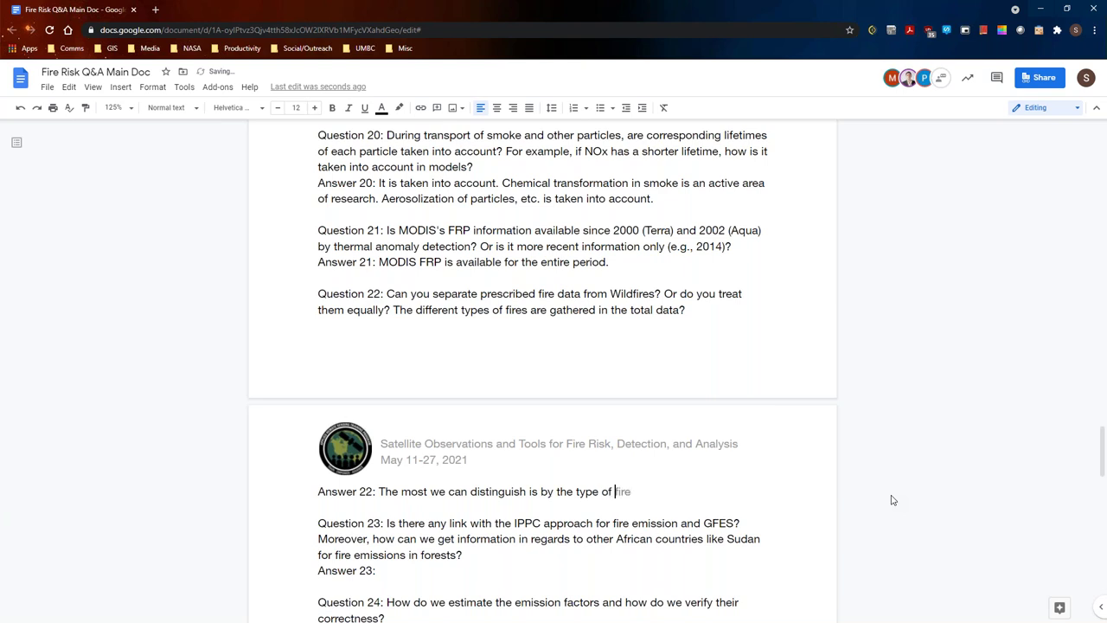
text(vegetation burned. )
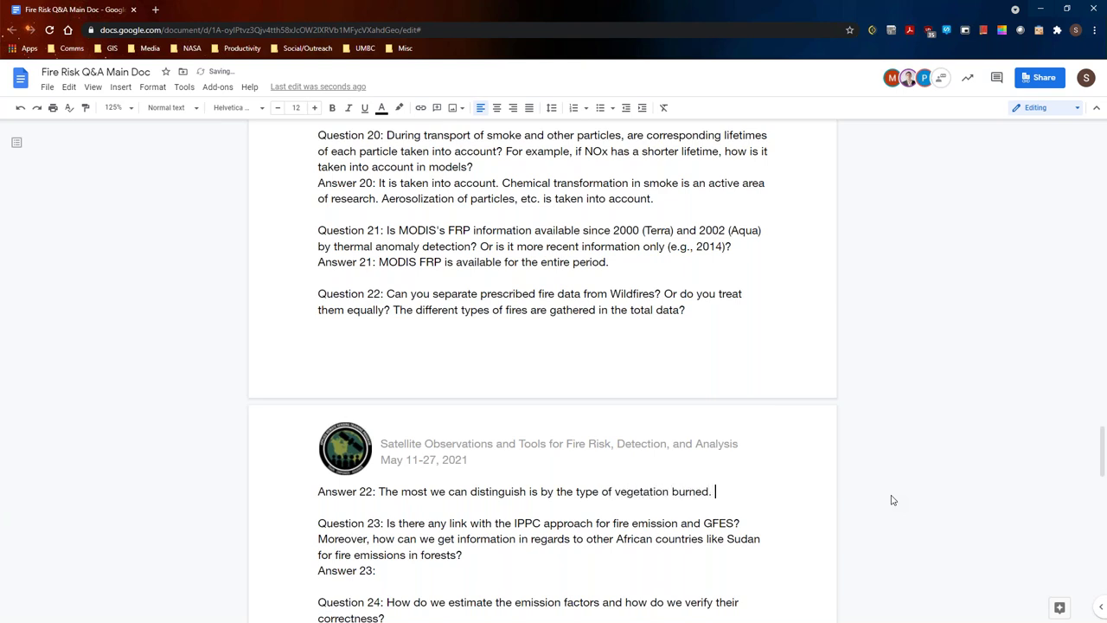
text(Agr)
key(BackSpace)
text(fire)
key(BackSpace)
key(BackSpace)
key(BackSpace)
key(BackSpace)
key(BackSpace)
key(BackSpace)
key(BackSpace)
- Finish Answer 22 with "Crop vegetation is distinct from other types of vegetation. Other variations we cannot."
text(Crop vege)
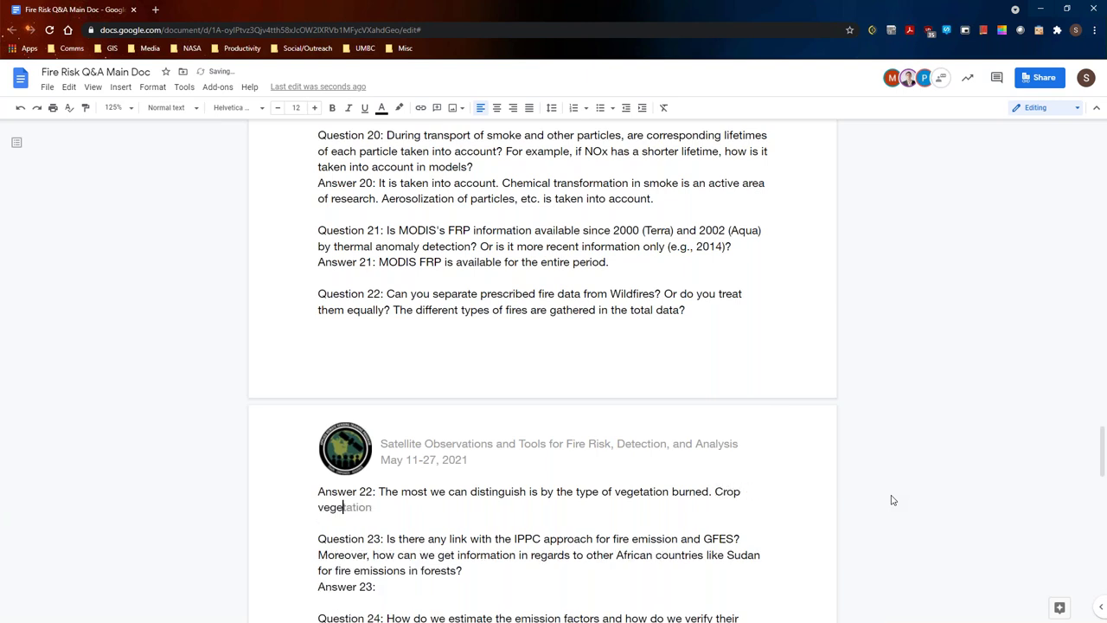
text(tation is dist)
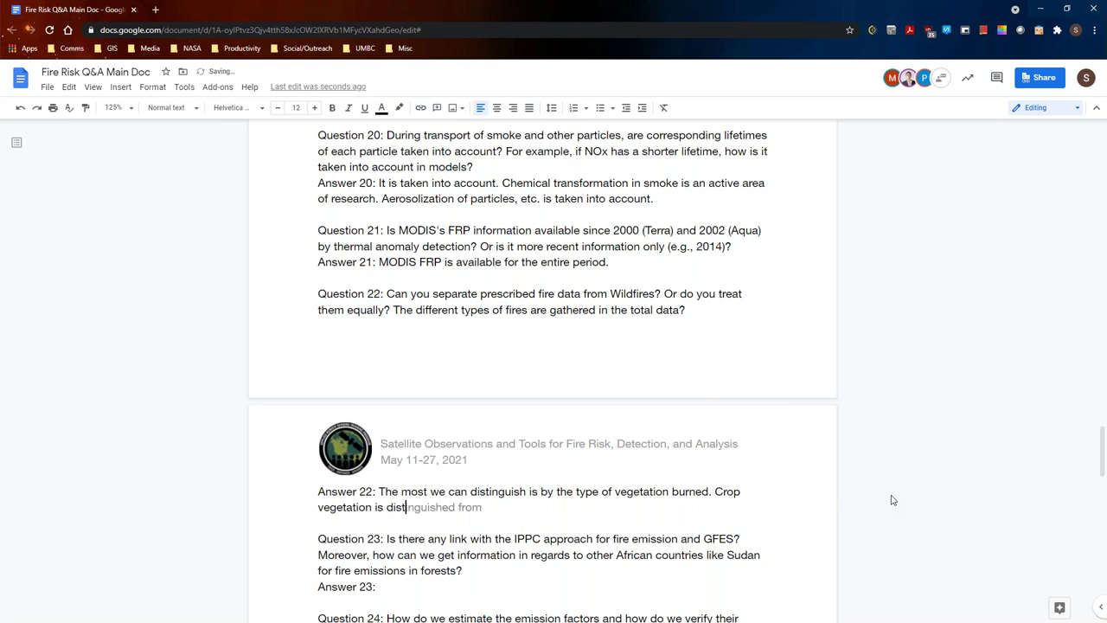
text(inct from other types)
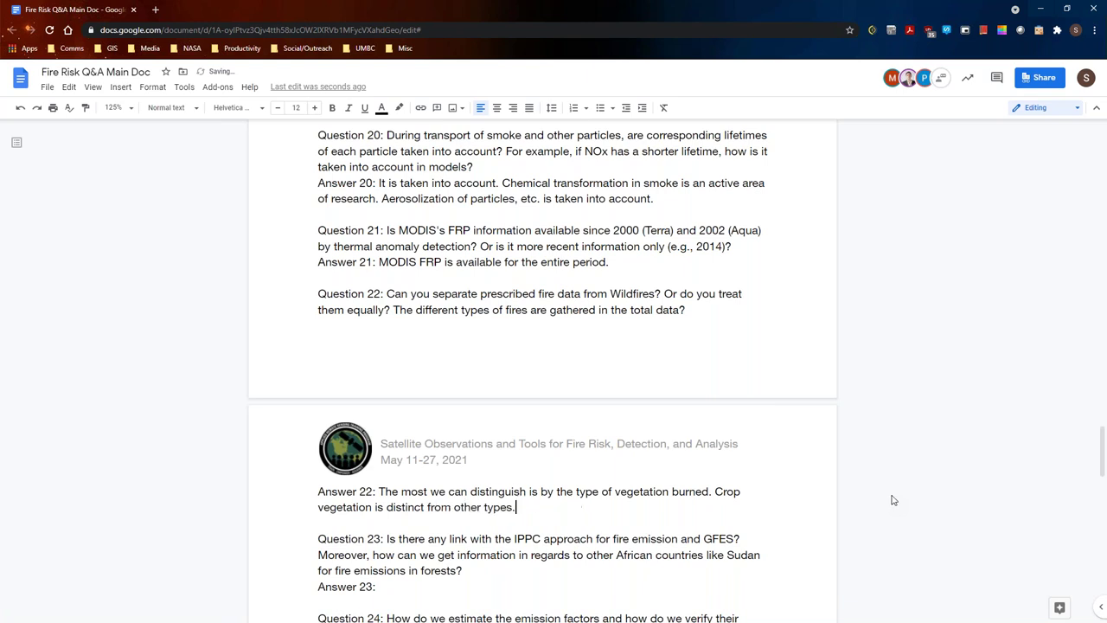
key(Tab)
text(.)
text(Other )
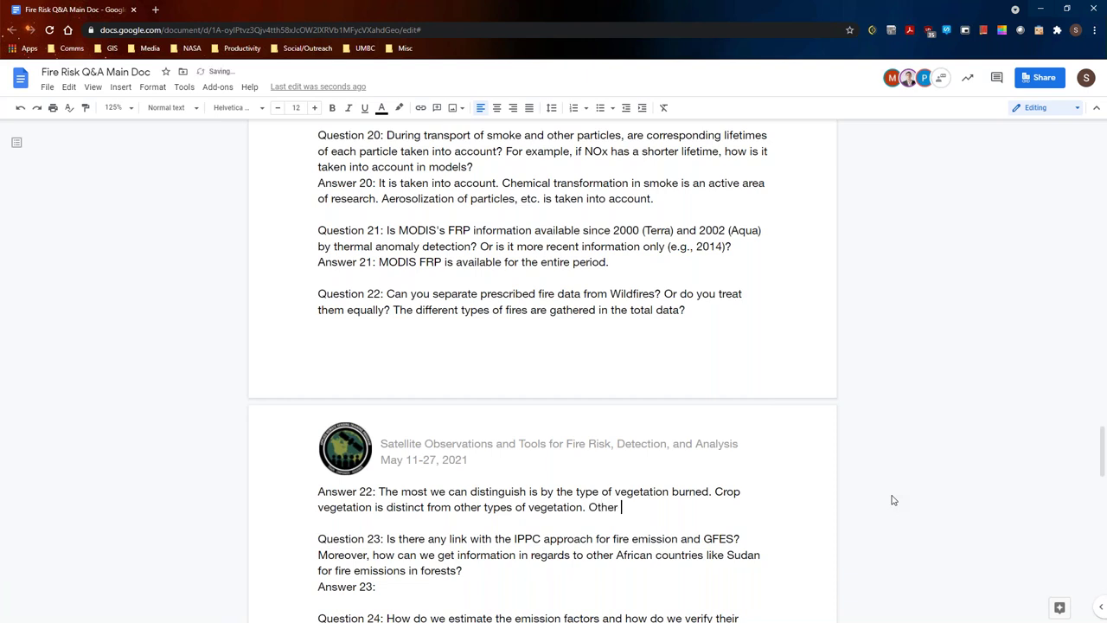
text(variations we cannot.)
- Fill in Answer 23 with "I am not sure what the first question is referring to. The datasets covered today include global information."
scroll(893, 499, down, 2)
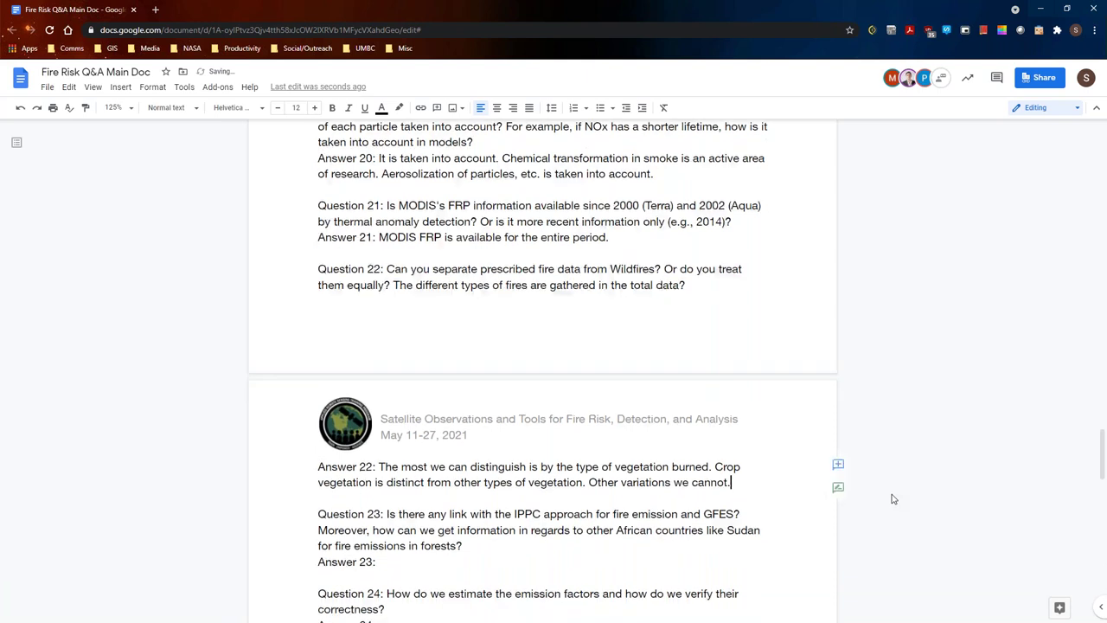
click(400, 357)
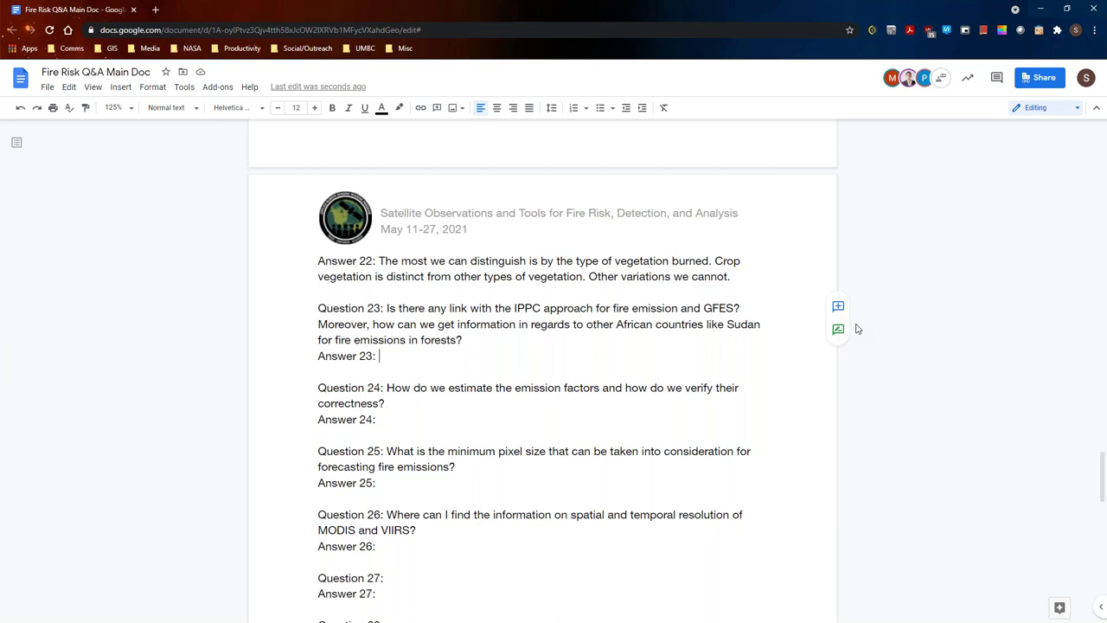
text(I am not sure what)
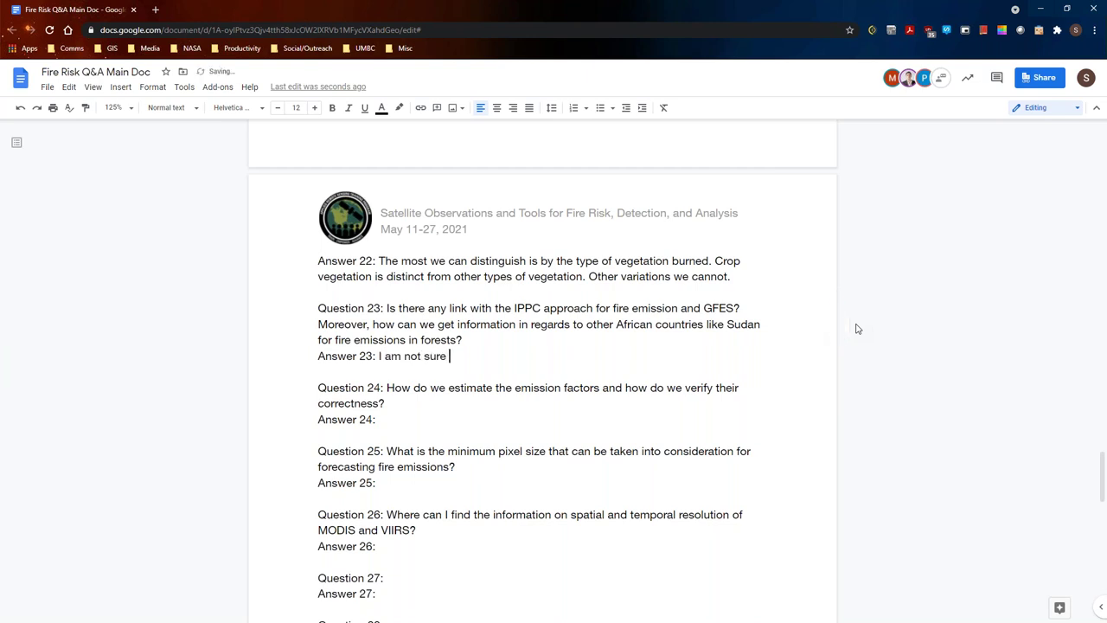
text(first question )
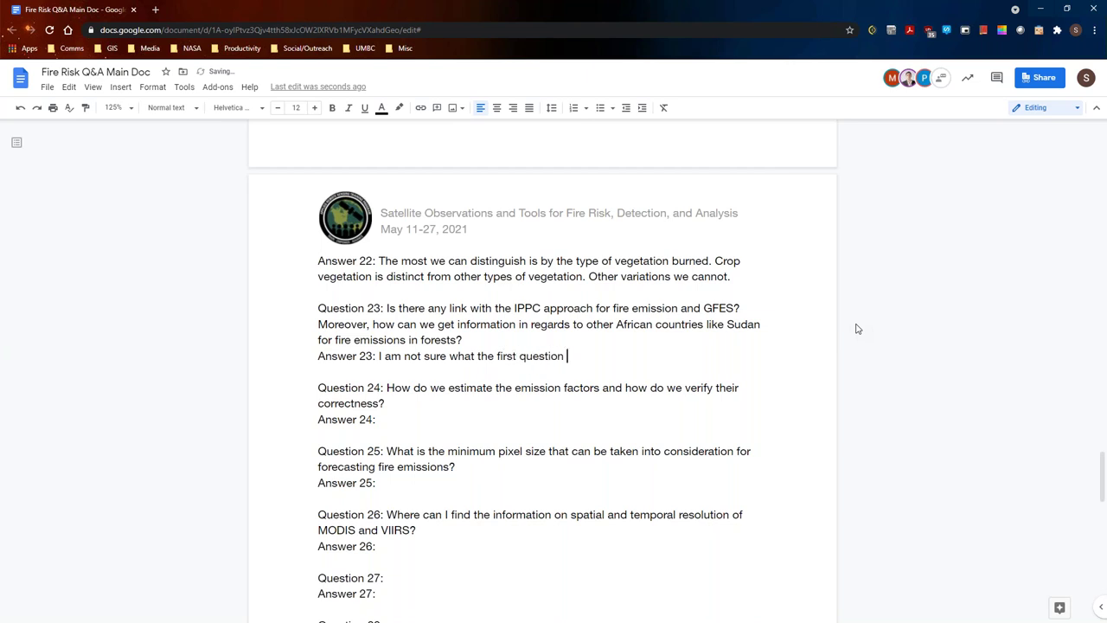
text(is referrigng)
key(BackSpace)
key(BackSpace)
key(BackSpace)
text(ng to. The datasets cover )
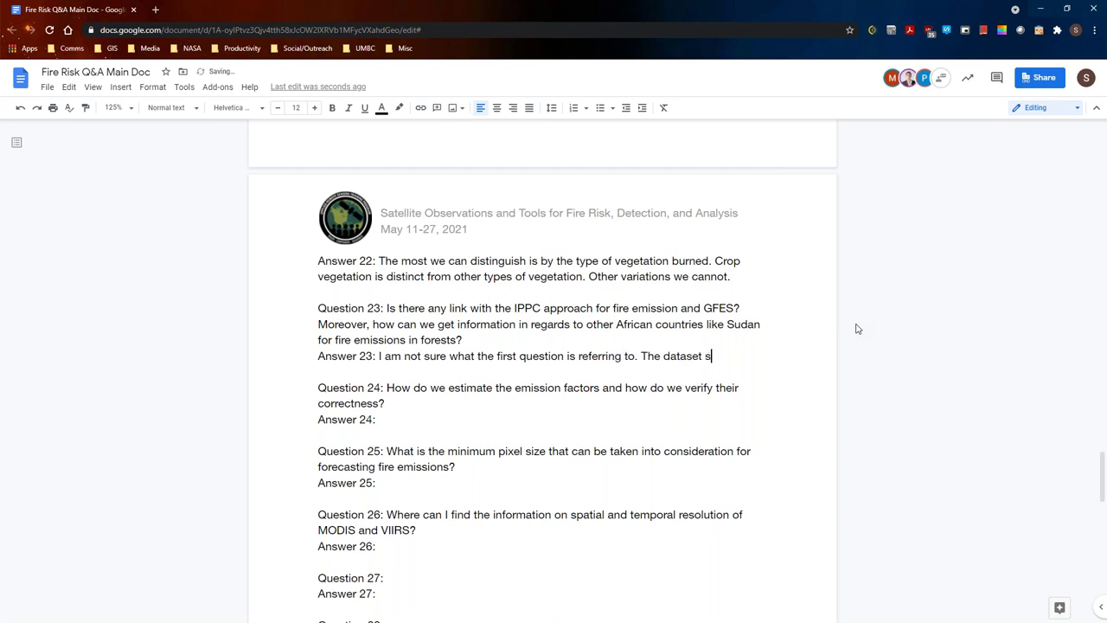
text(ed today )
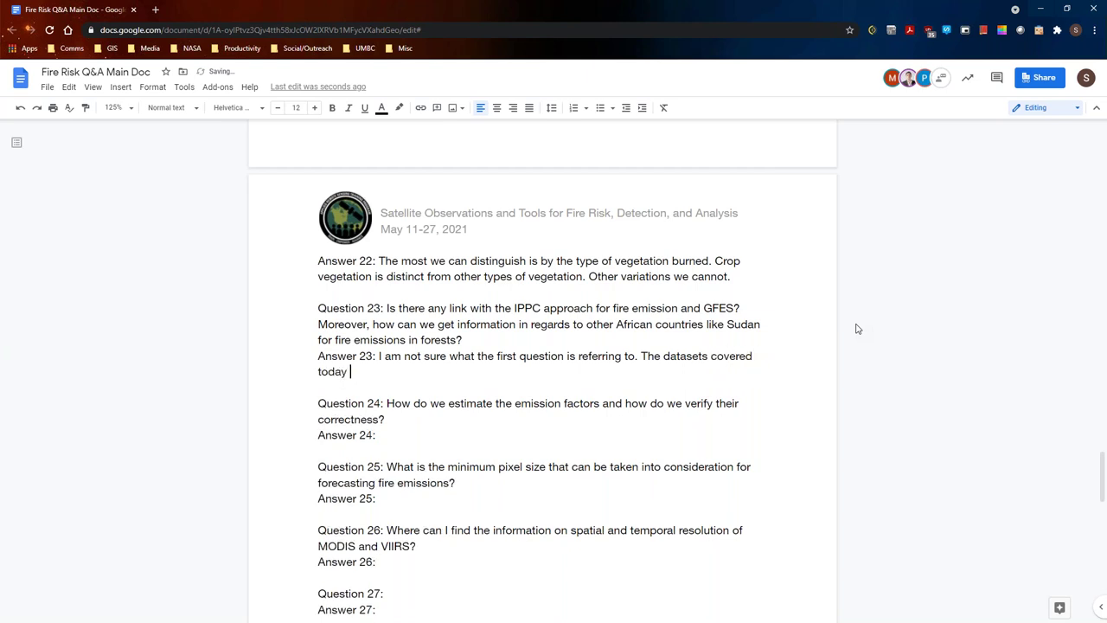
text(include global information.)
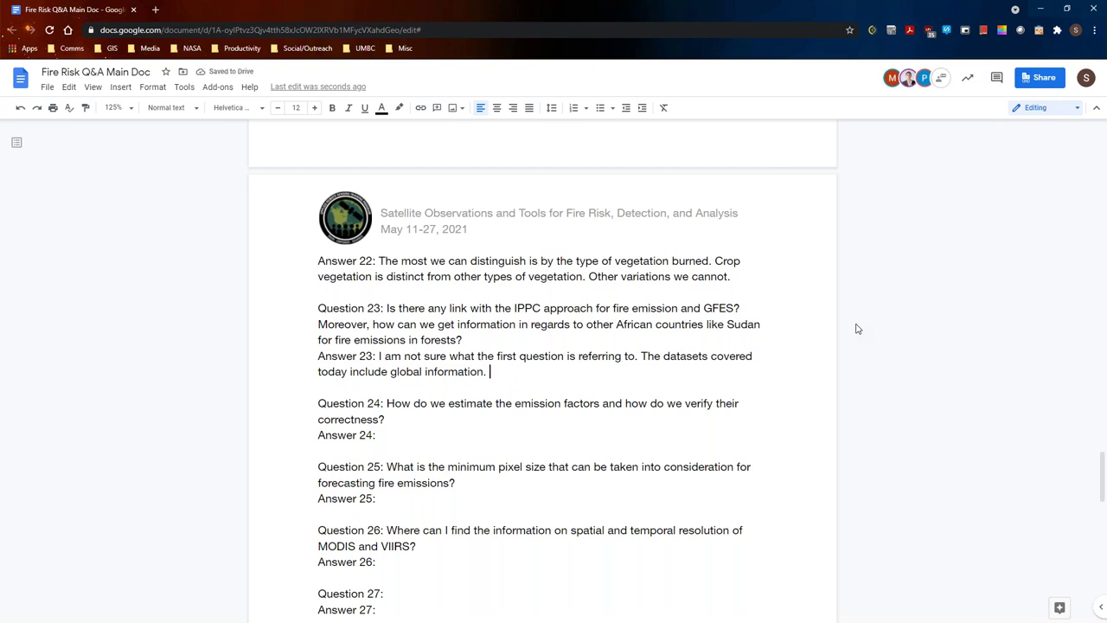
- Extend the last sentence of Answer 23 with ", so sub-Saharan Africa is included."
key(BackSpace)
key(BackSpace)
text(, so sub-Sha)
key(BackSpace)
key(BackSpace)
text(ahar)
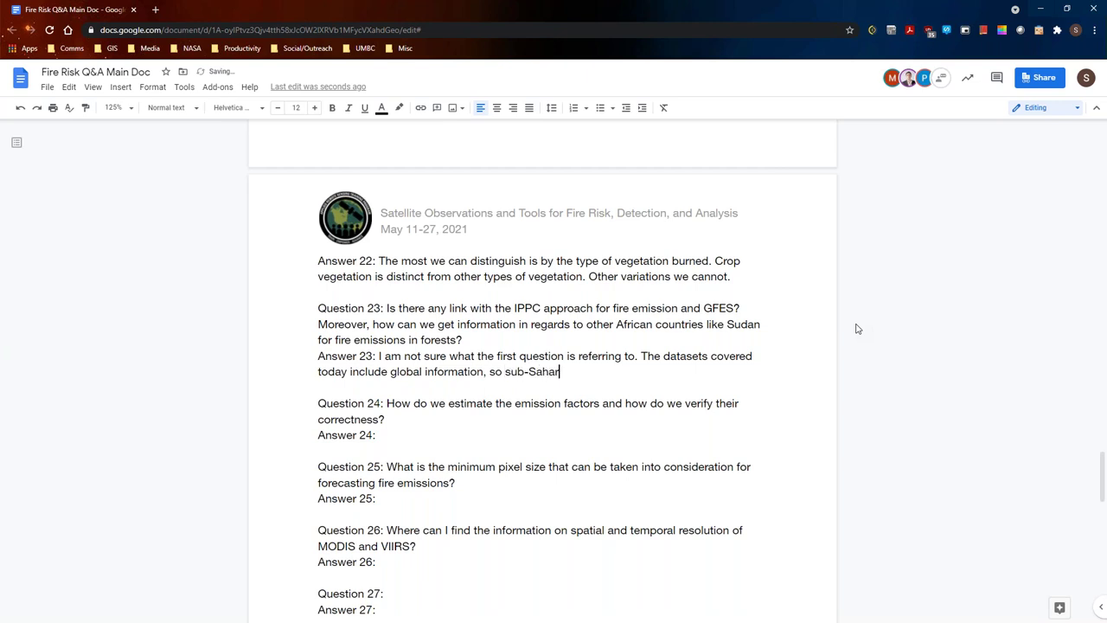
text(an Africa is included.)
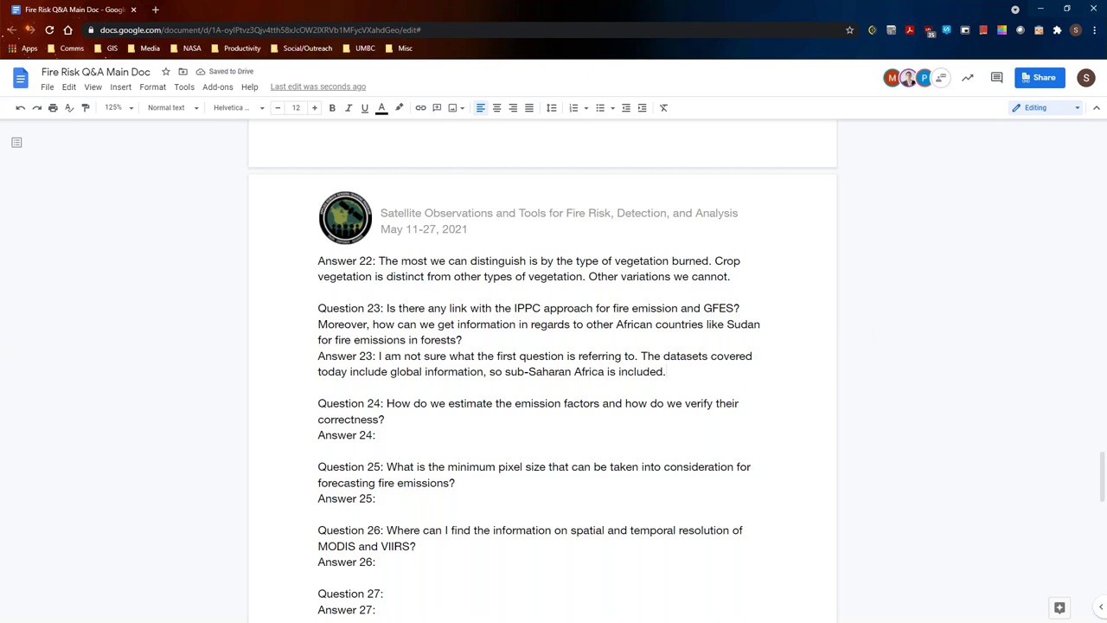
- Begin Answer 24 with "Emission factors are calculated in a laboratory setting or by field measurements. How that is done we are not sure about."
click(459, 441)
scroll(622, 417, down, 2)
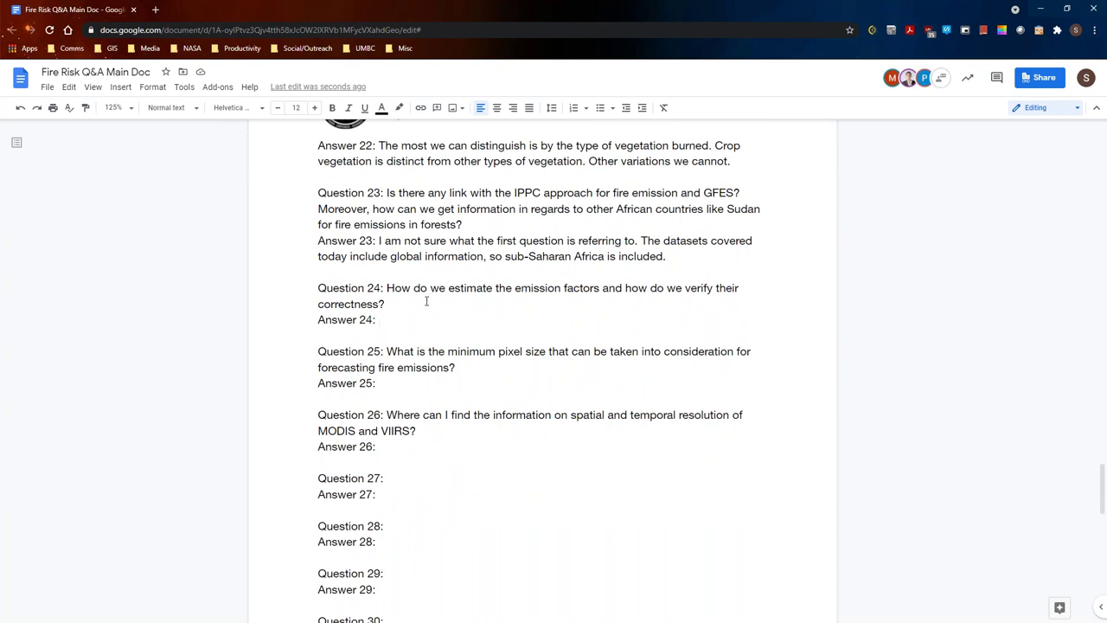
text(Emission factors are cal)
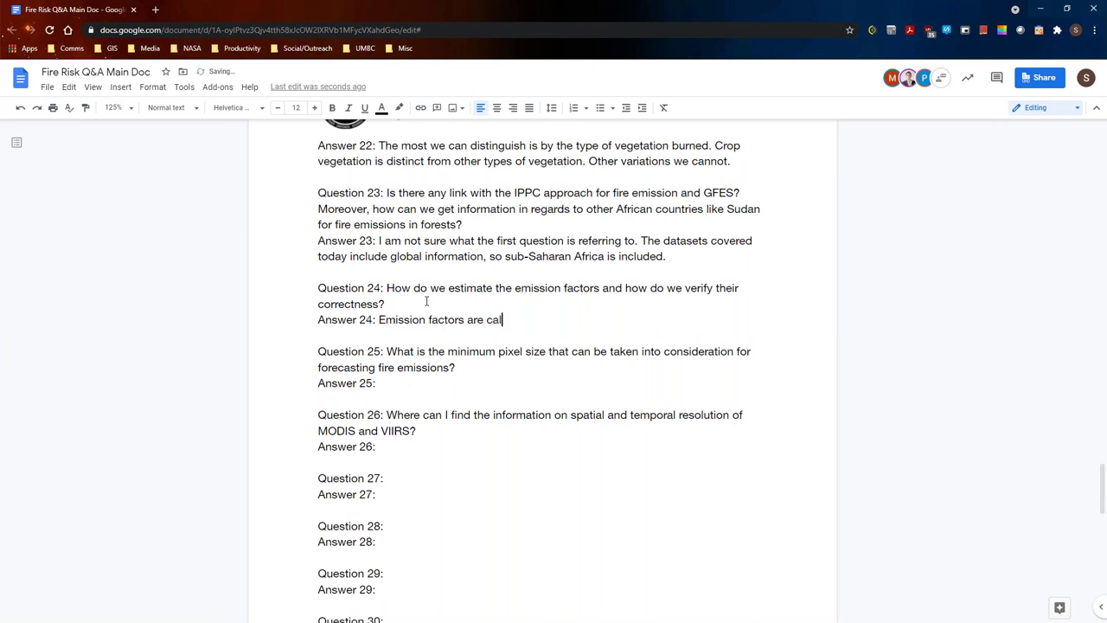
text(culated in a laborato)
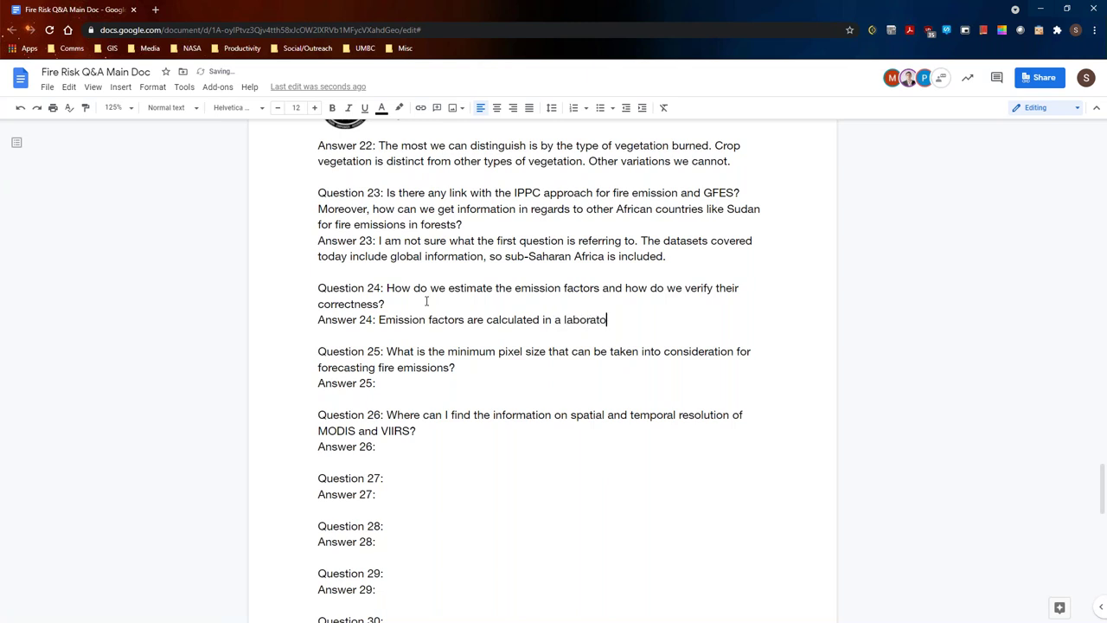
text(ry setting or by field measure)
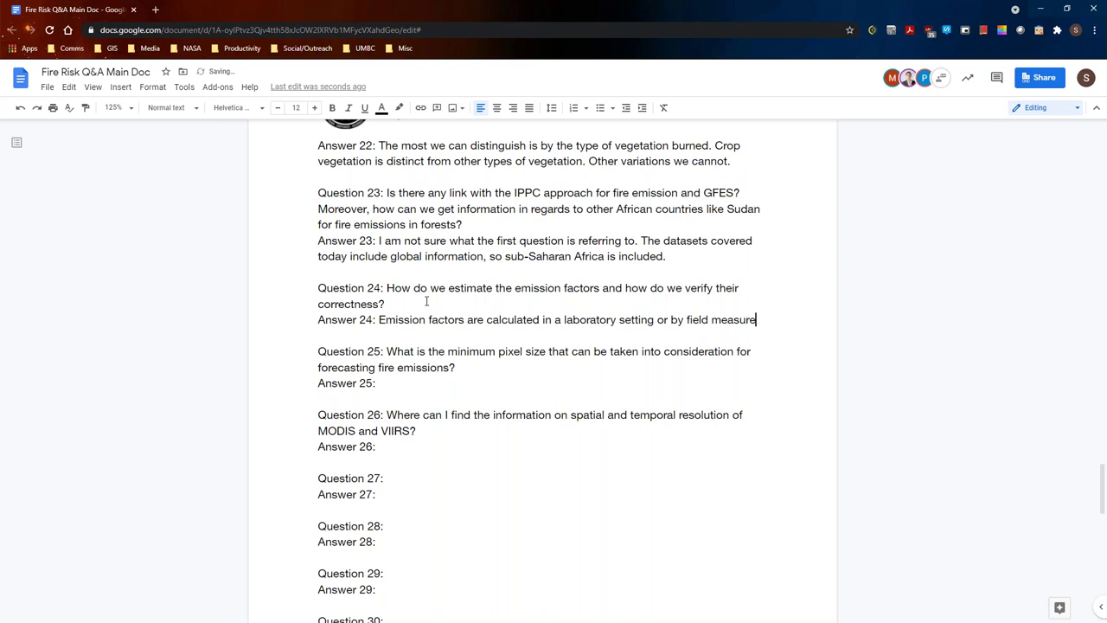
text(ments)
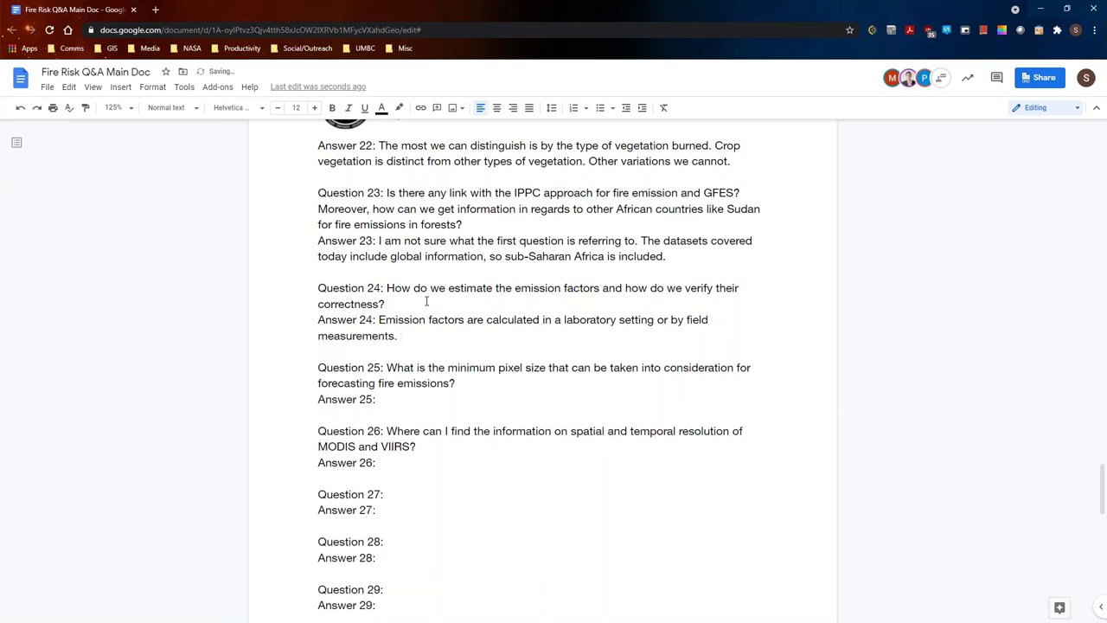
text(. How that is done we are )
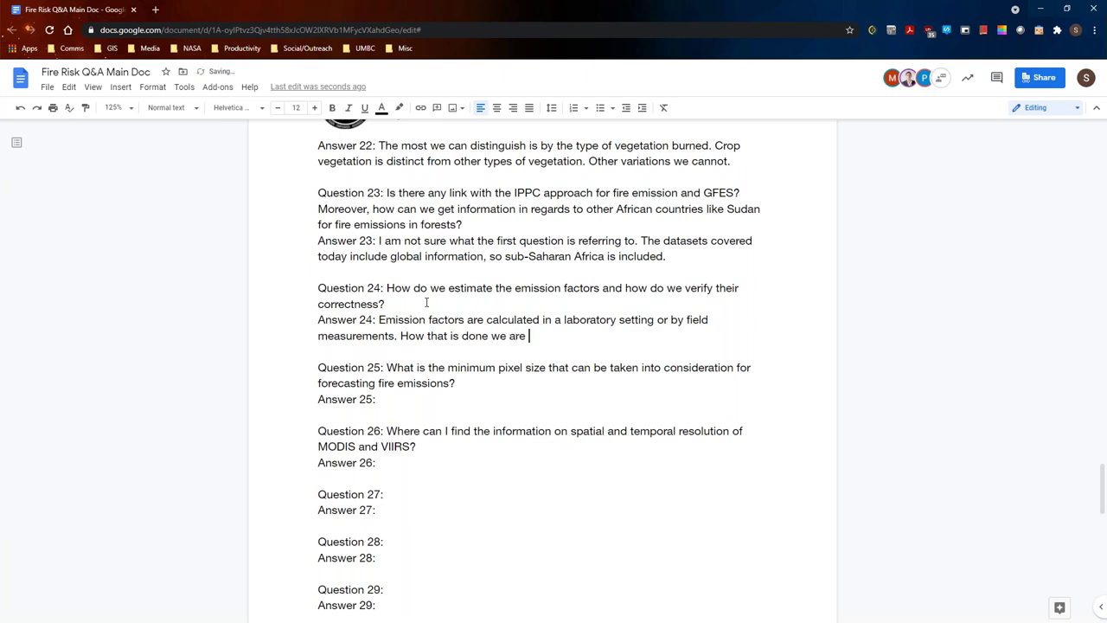
text(not sure about.)
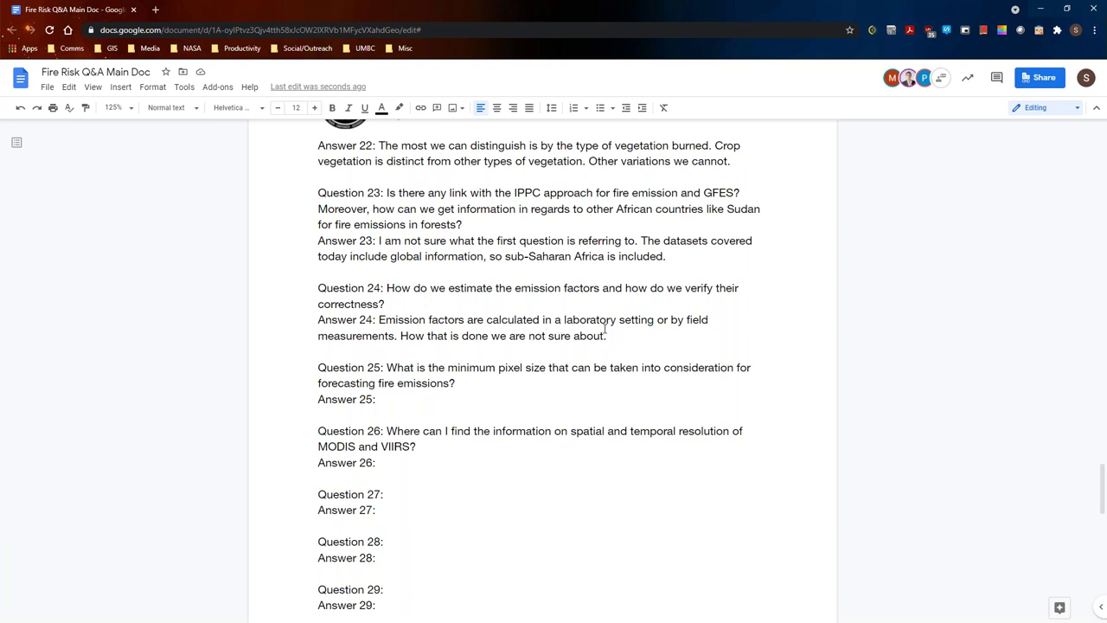
- Finish Answer 24 with "In terms of verification, there are publications that go more into depth about this. We will include them later."
text(IIn terms of verification)
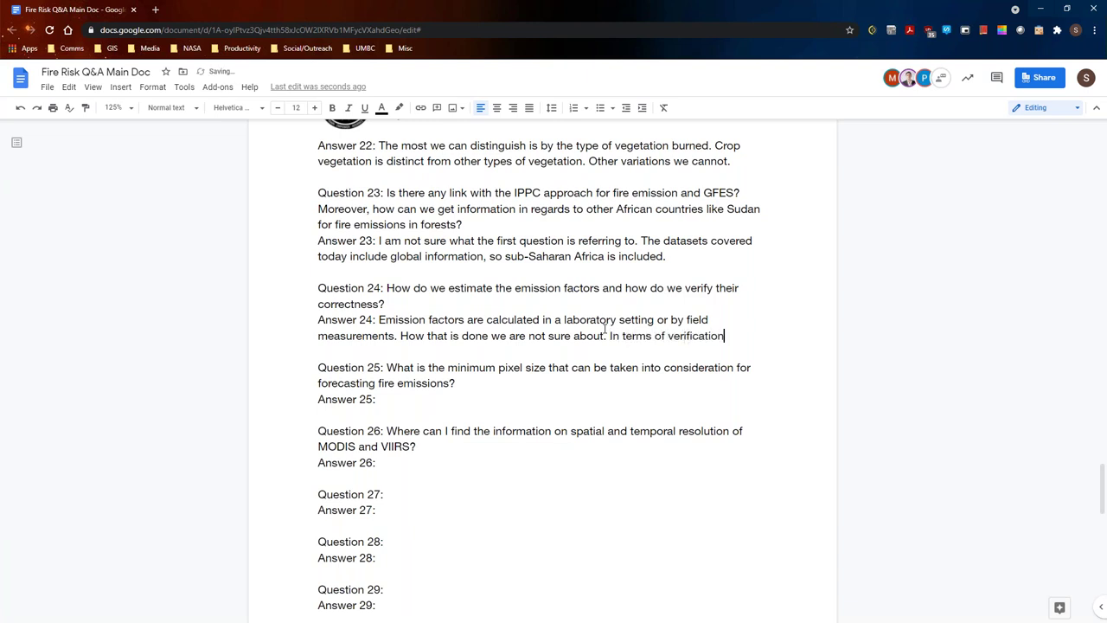
text(, there are )
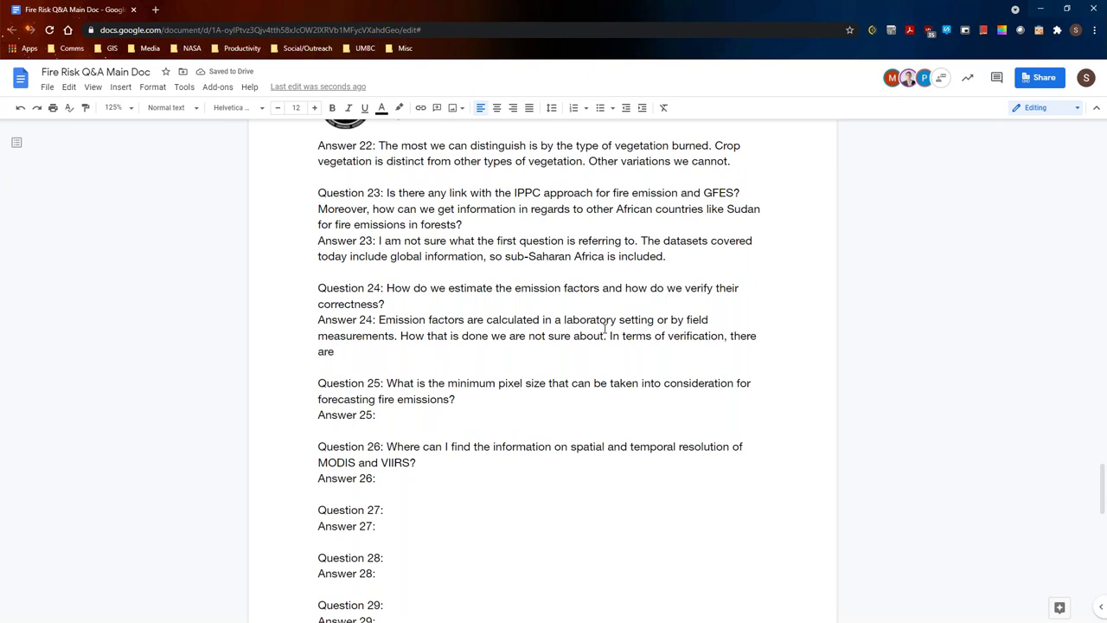
text(publications that go )
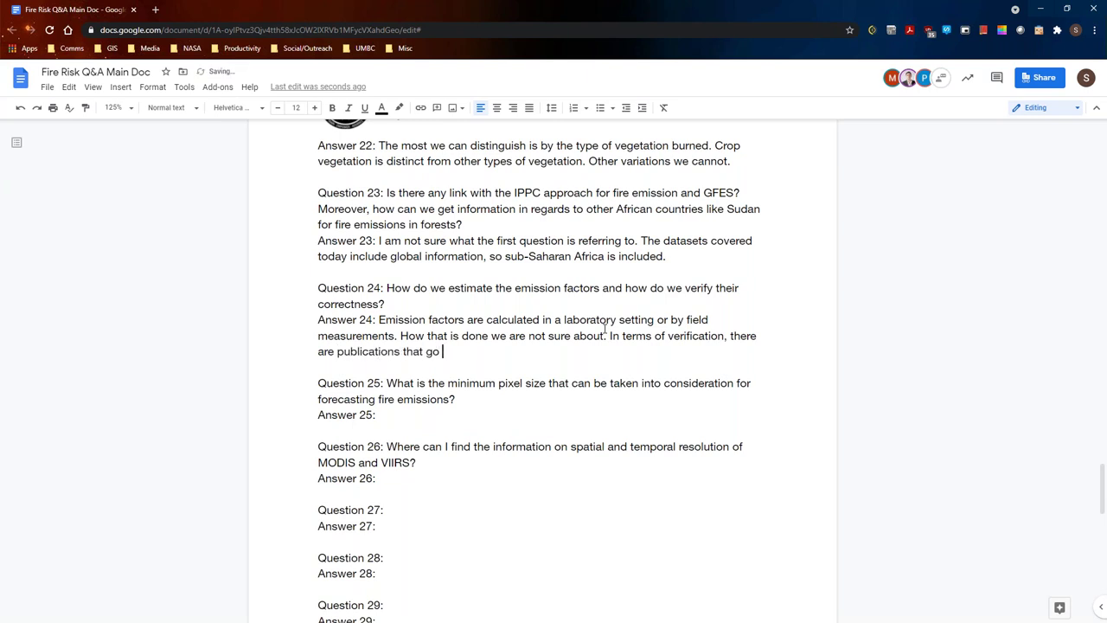
text(more into depth about t)
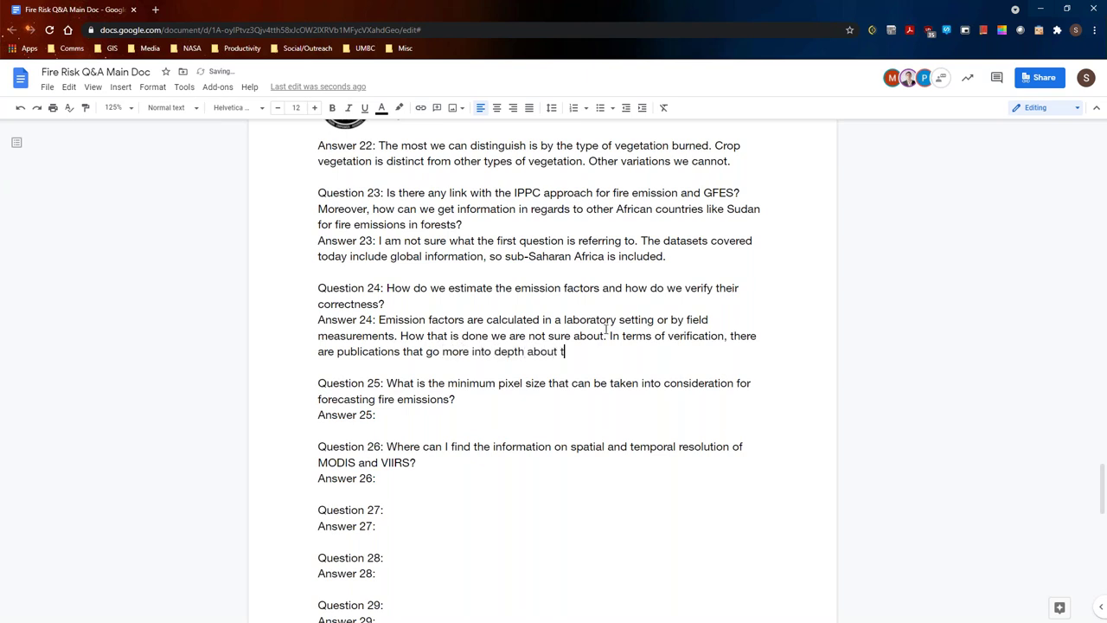
text(his. We will linc)
key(BackSpace)
key(BackSpace)
key(BackSpace)
key(BackSpace)
text(inl)
key(BackSpace)
text(clude them )
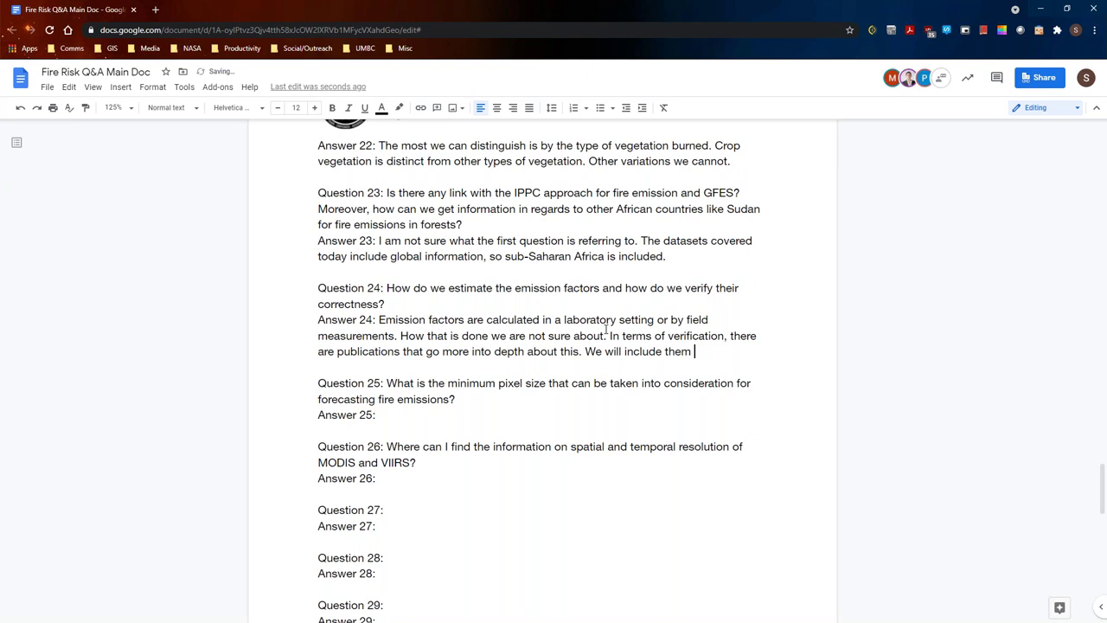
text(later.)
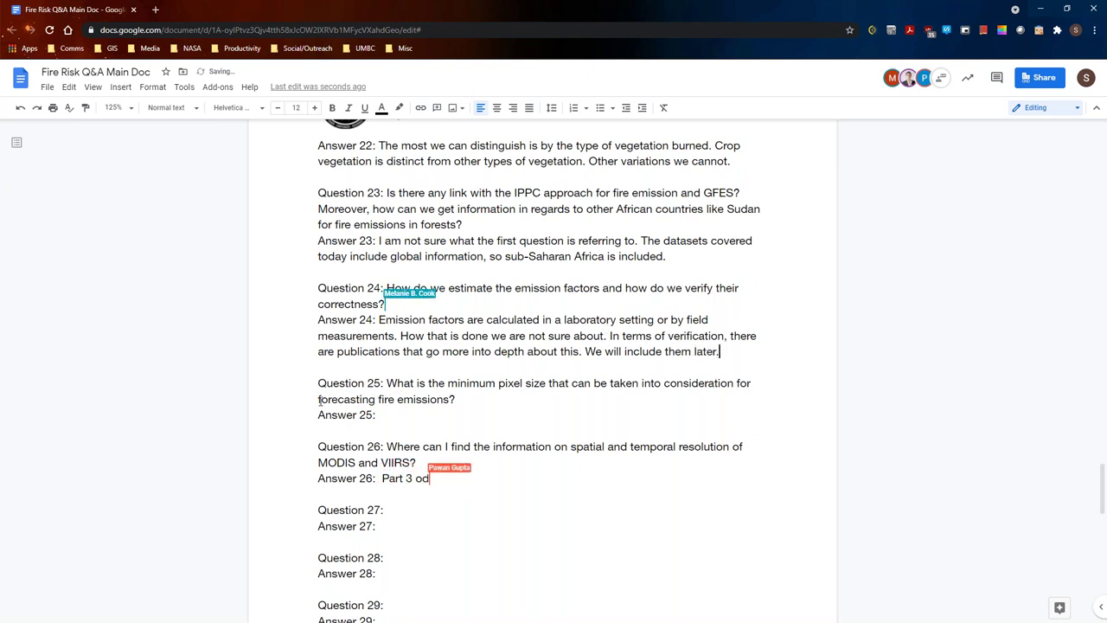
- Fill in Answer 25 with "FINN fire emissions have the highest spatial resolution at 1 km."
click(426, 414)
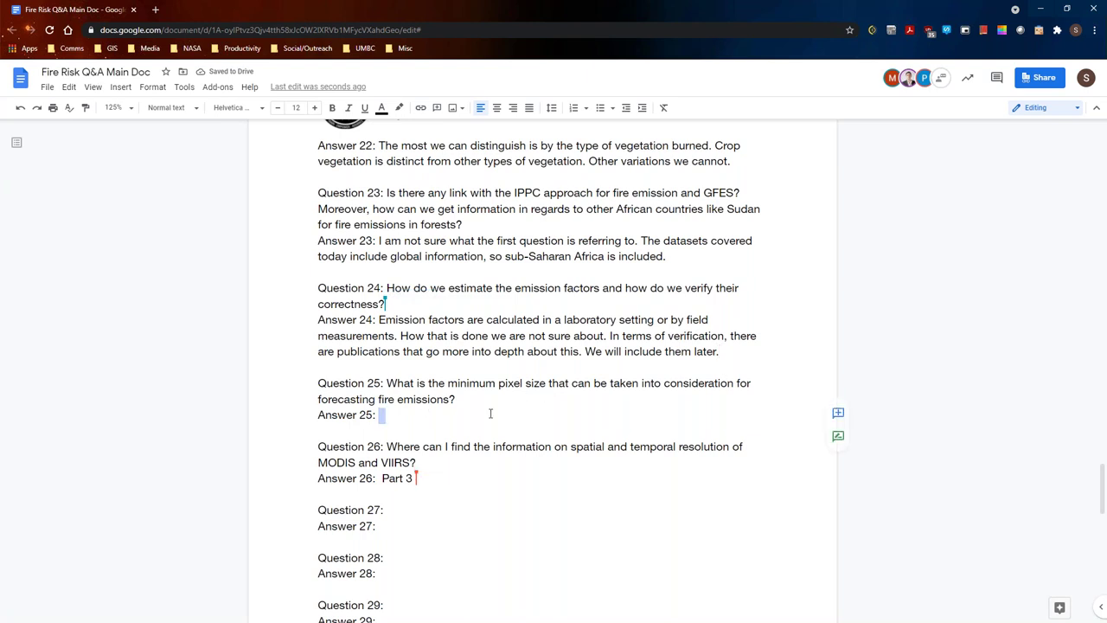
scroll(636, 389, down, 1)
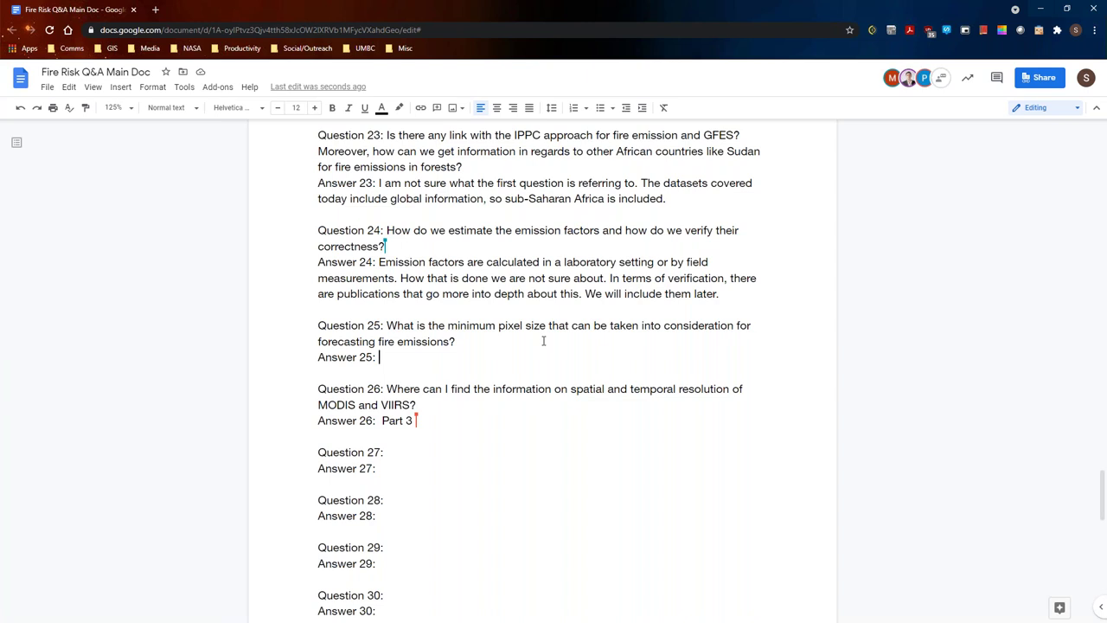
text(FINN fire emission)
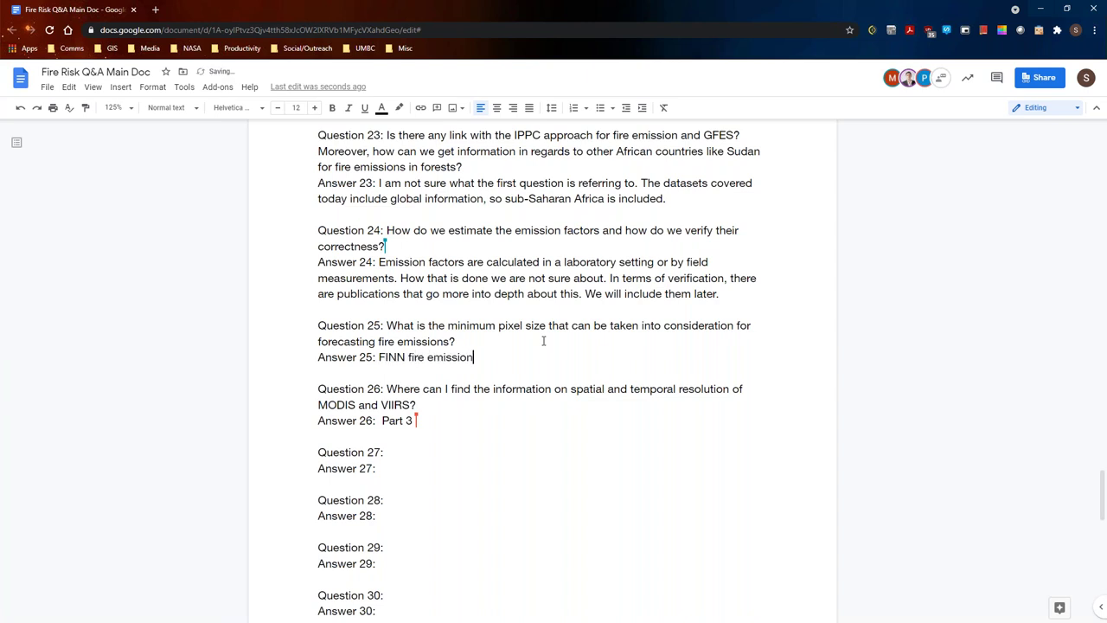
text(s have the highest spatio)
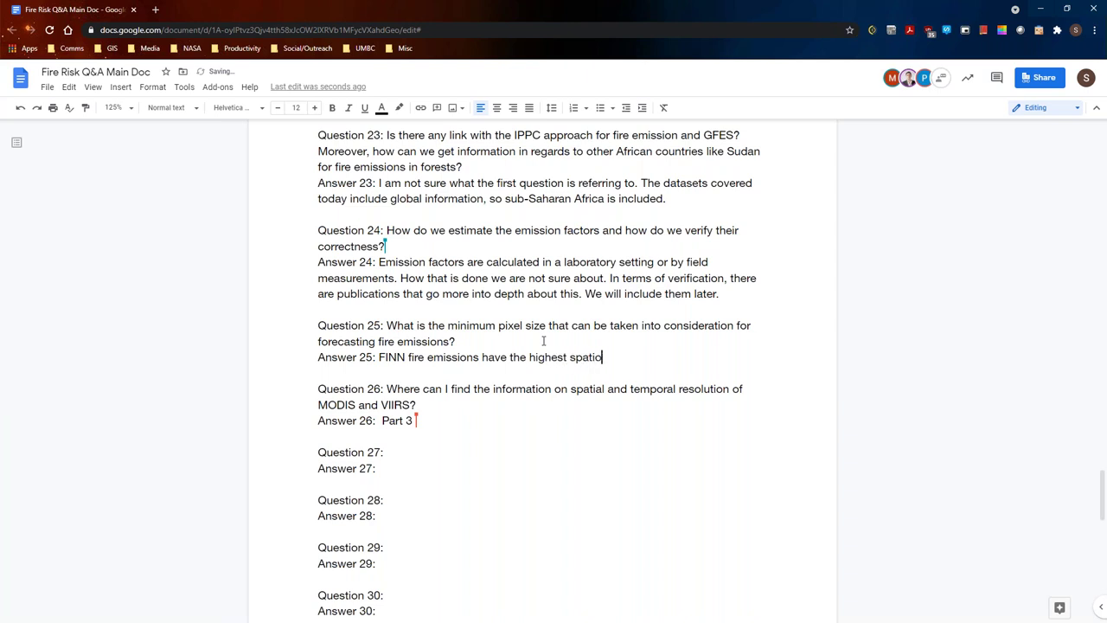
key(BackSpace)
text(al resolution.)
key(BackSpace)
text(at a 1 km re)
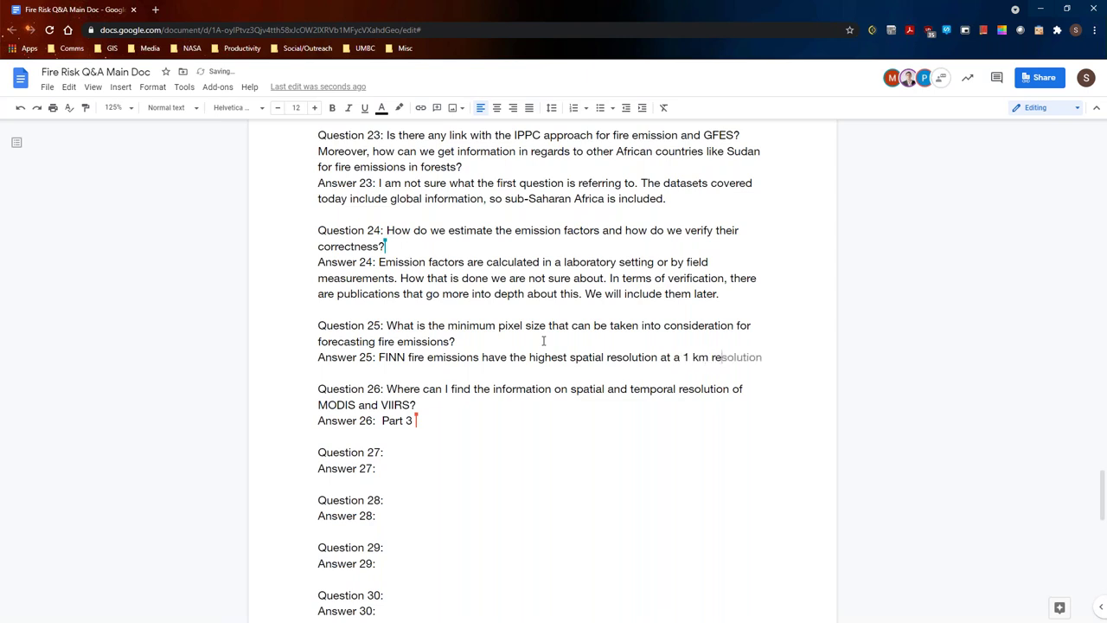
key(BackSpace)
key(BackSpace)
key(BackSpace)
key(BackSpace)
key(BackSpace)
key(BackSpace)
key(BackSpace)
key(BackSpace)
key(BackSpace)
text(1 km. )
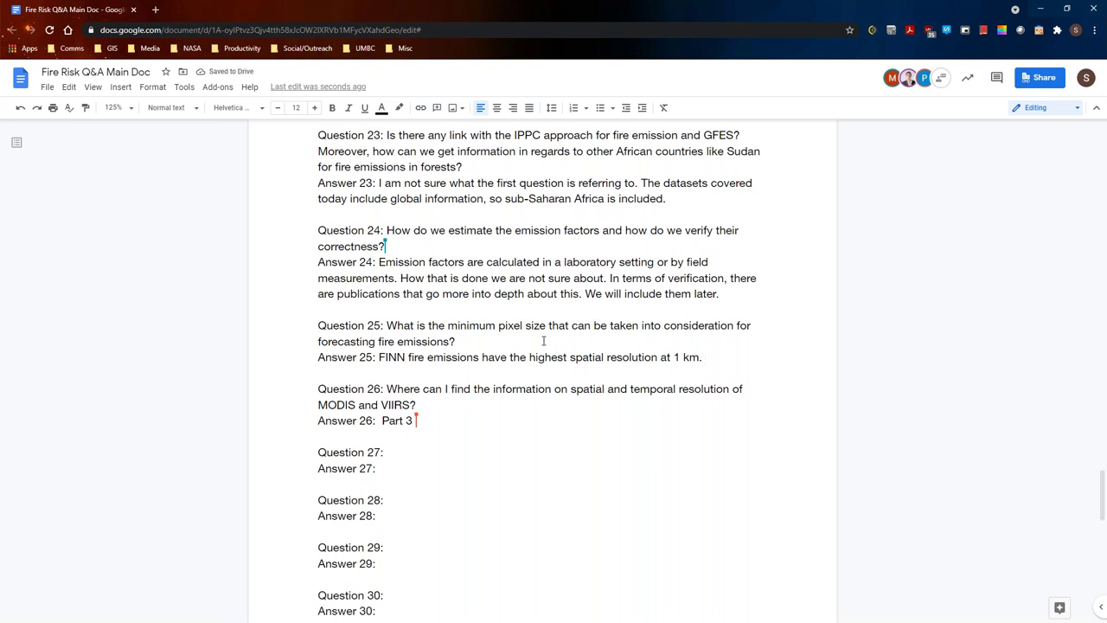
- Add the sentence "The emissions would be on that grid." to Answer 25, correcting its spelling
text(The emsisson)
key(BackSpace)
key(BackSpace)
text(ions wold be )
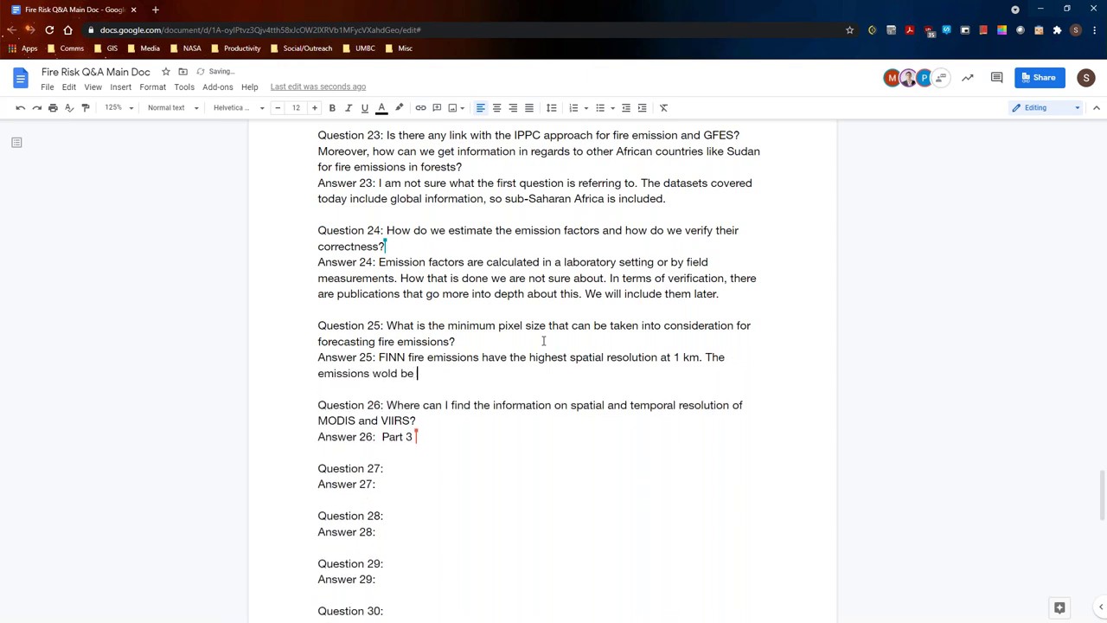
text(on that grid.)
click(387, 373)
click(386, 354)
- Continue Answer 26 after "Part 3" with "has some information on that. Refer to our previous MODIS to VIIRS webinar from last year."
text(has some )
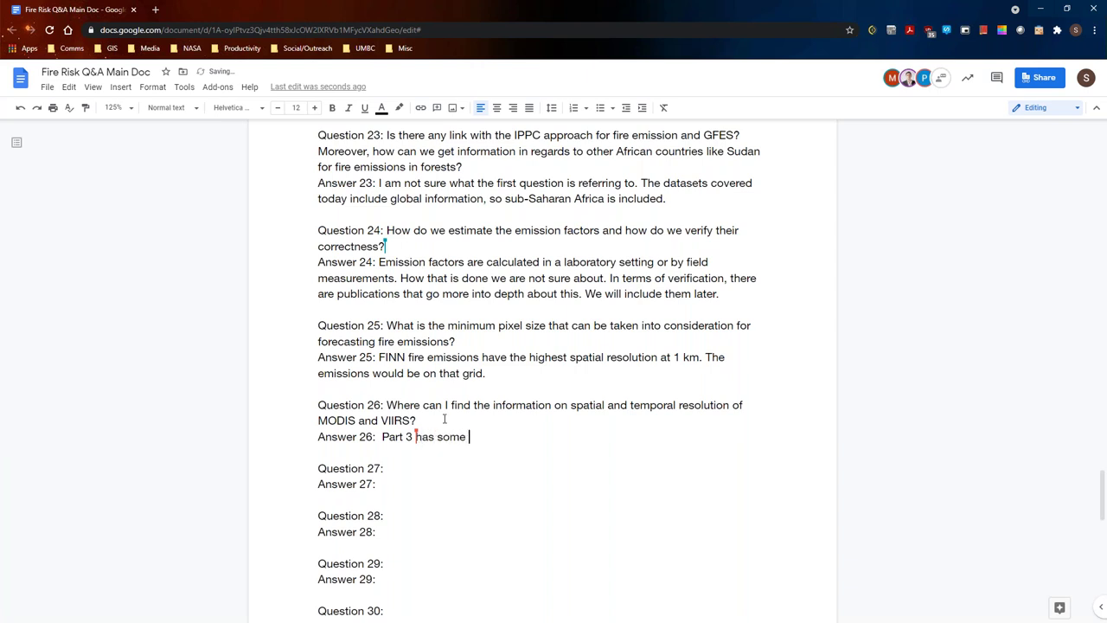
text(information on that.)
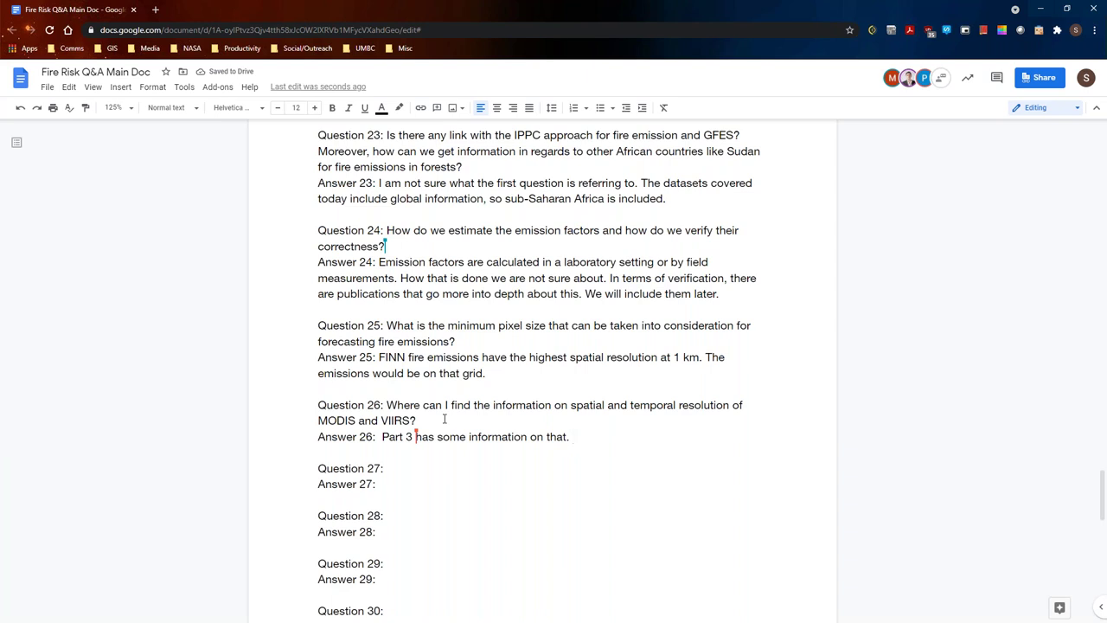
text(Refer to our previ)
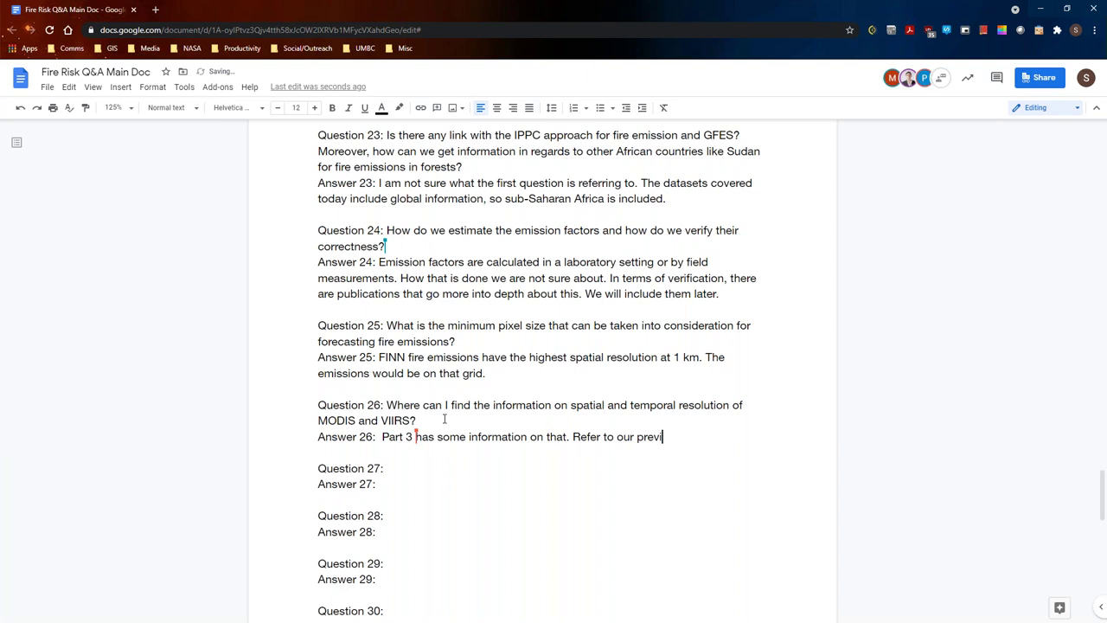
text(ous MODIS to VIIRS webinar from )
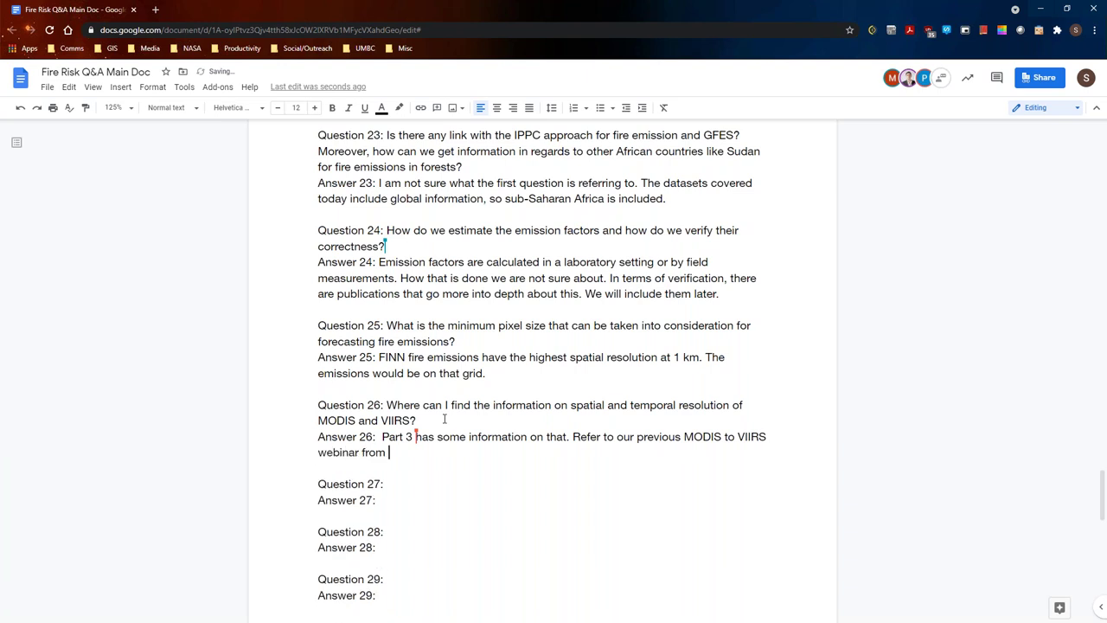
text(last year.)
- Return to the Questions & Answers Sessions heading at the beginning of the document
scroll(758, 458, up, 10)
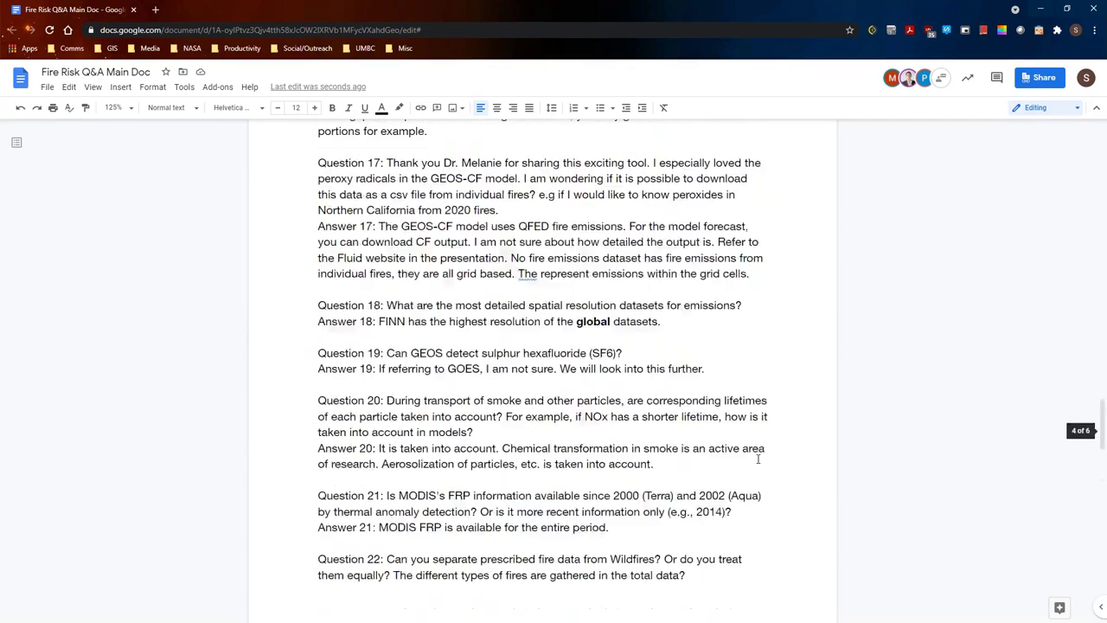
scroll(757, 458, up, 20)
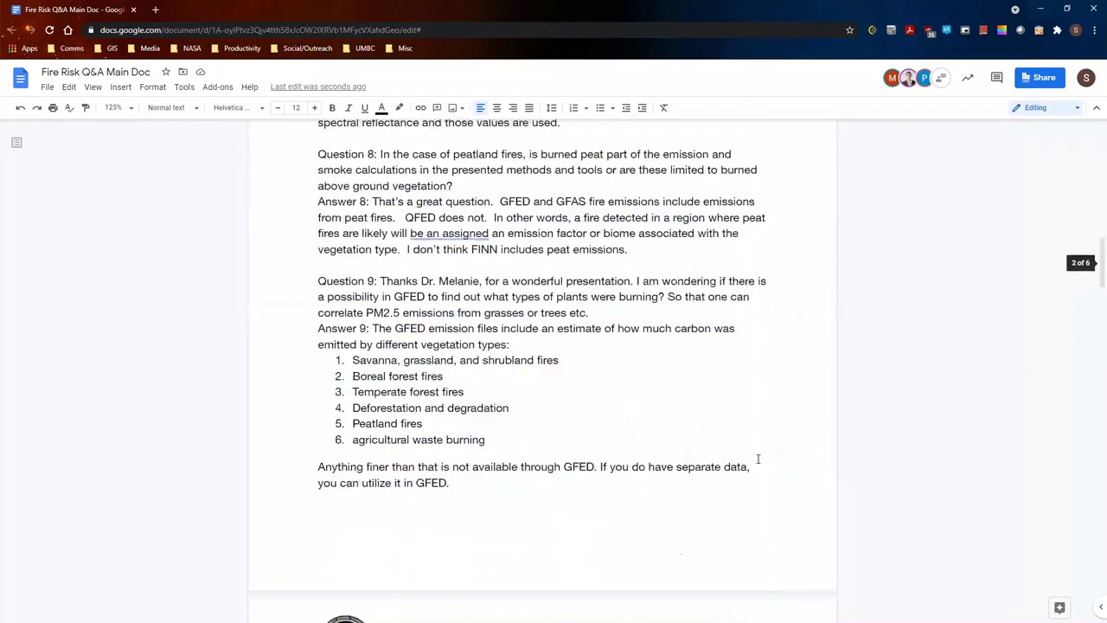
scroll(758, 458, up, 10)
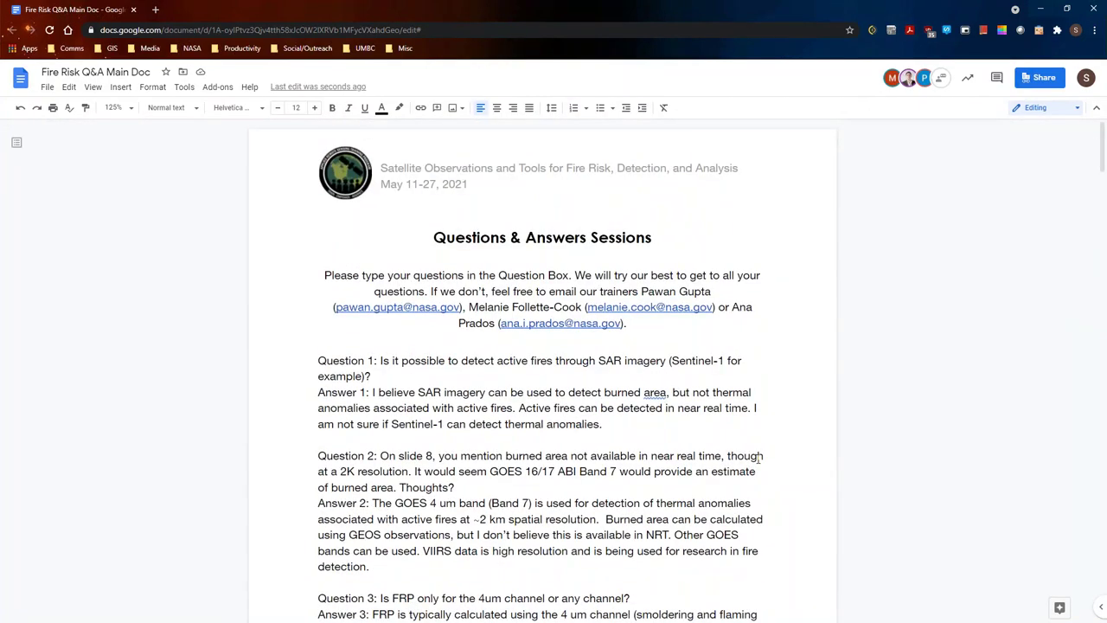